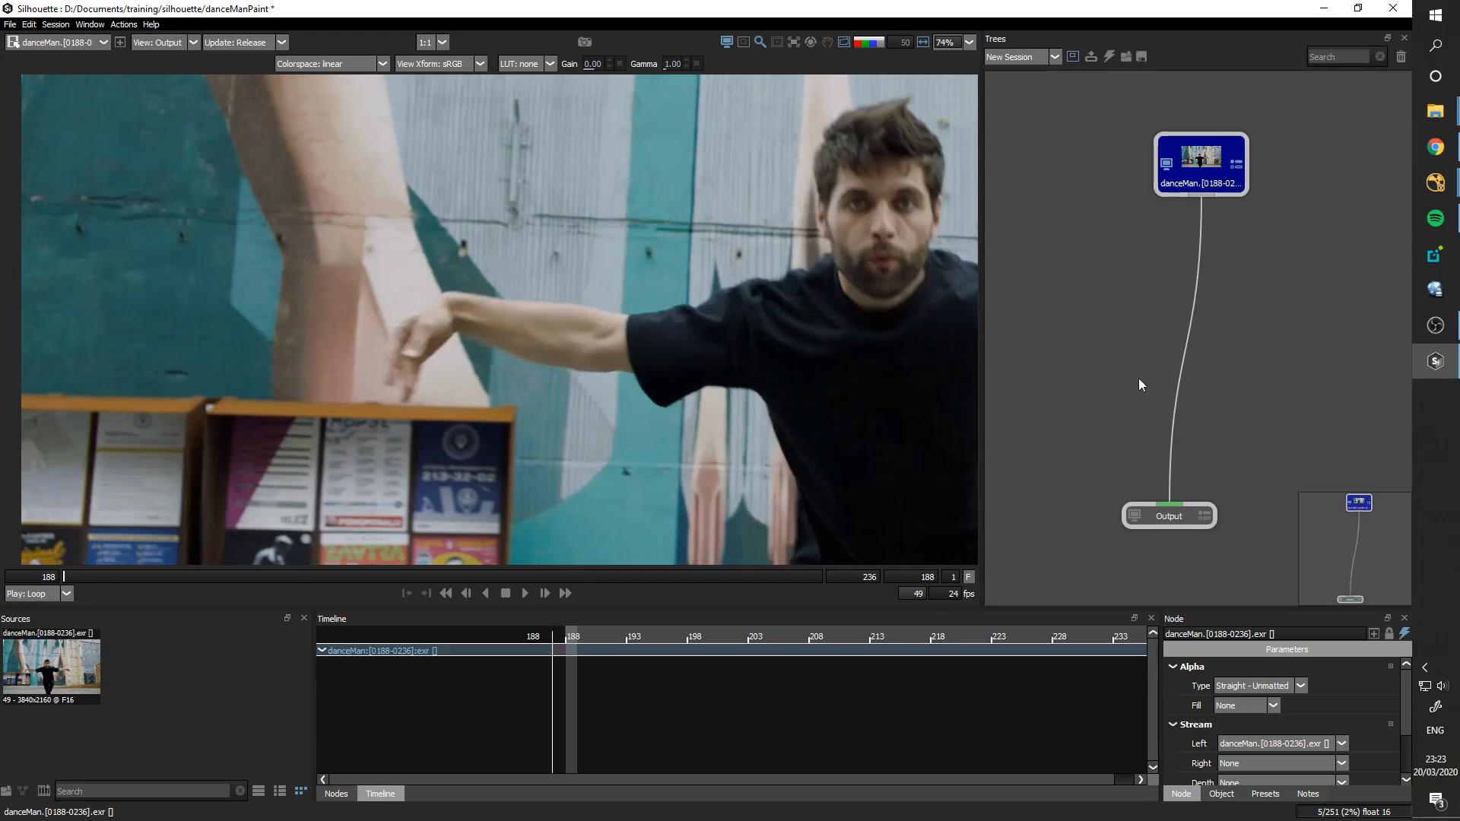
# Step: Insert a Paint node from the Silhouette node group into the connection between the danceMan source and Output
pyautogui.click(335, 794)
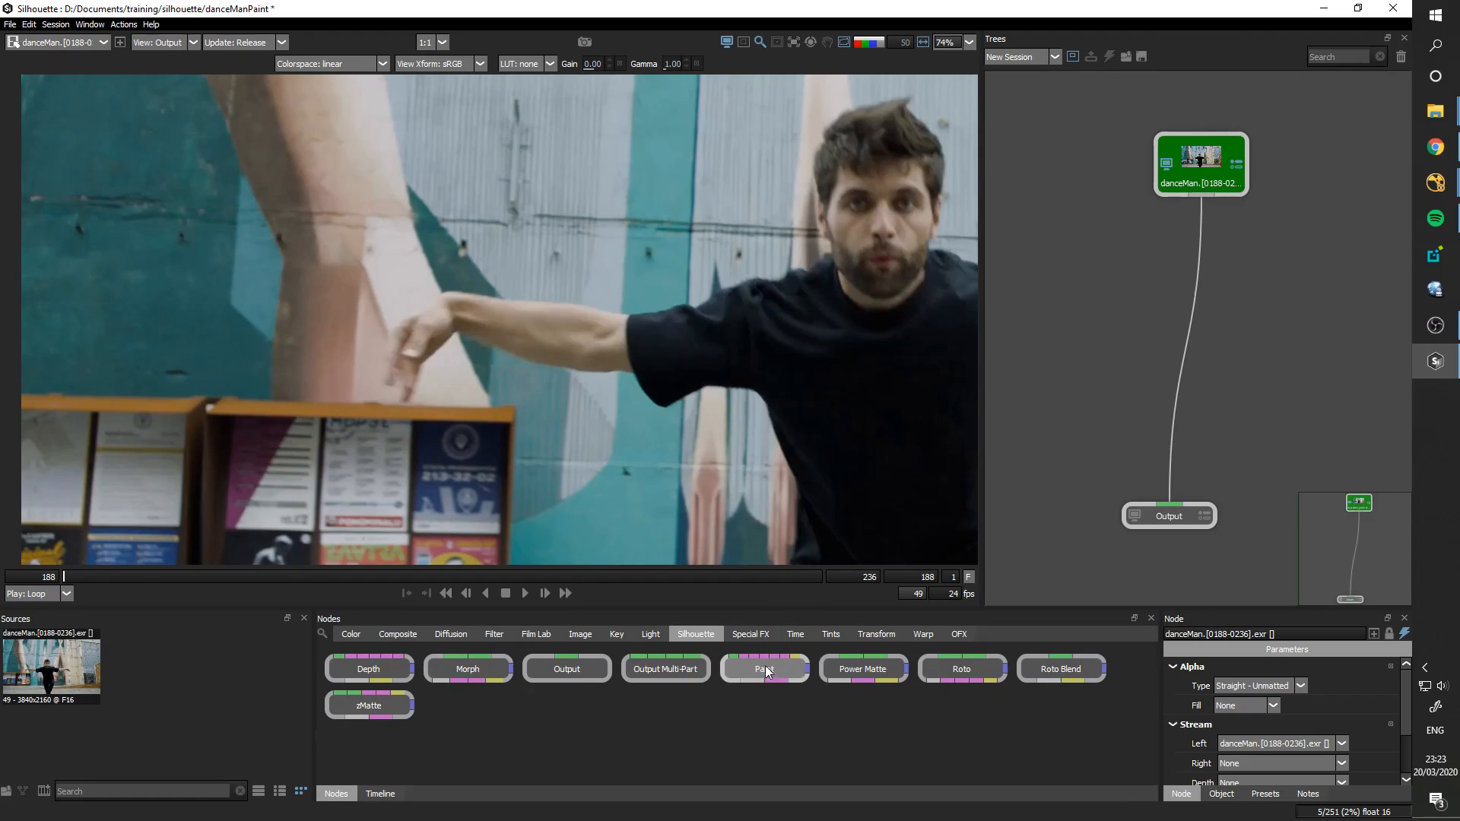
pyautogui.moveTo(757, 675)
pyautogui.mouseDown()
pyautogui.moveTo(1060, 308)
pyautogui.moveTo(1063, 336)
pyautogui.moveTo(1200, 351)
pyautogui.moveTo(1181, 338)
pyautogui.mouseUp()
pyautogui.click(1174, 349)
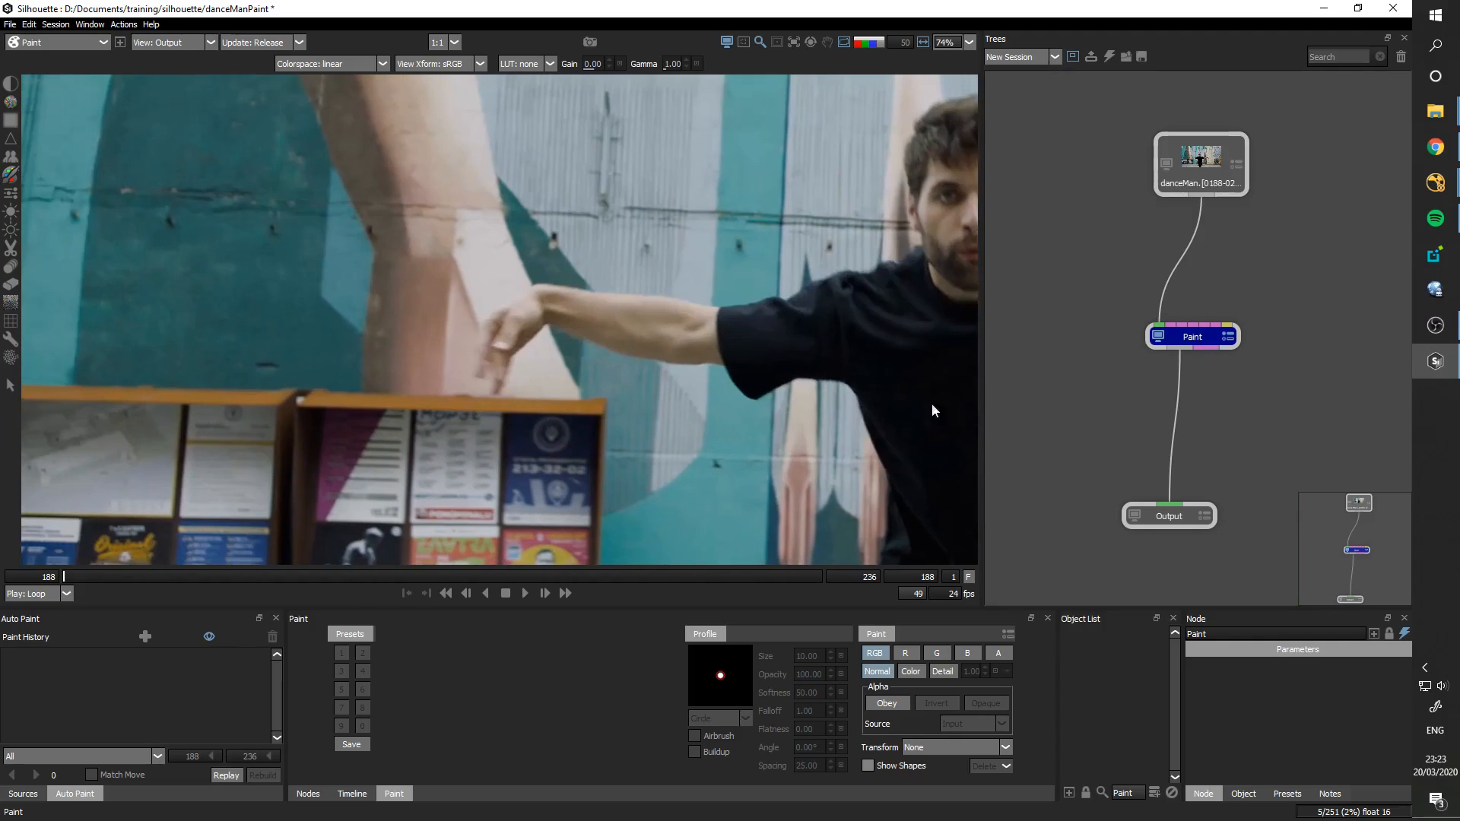
pyautogui.click(308, 794)
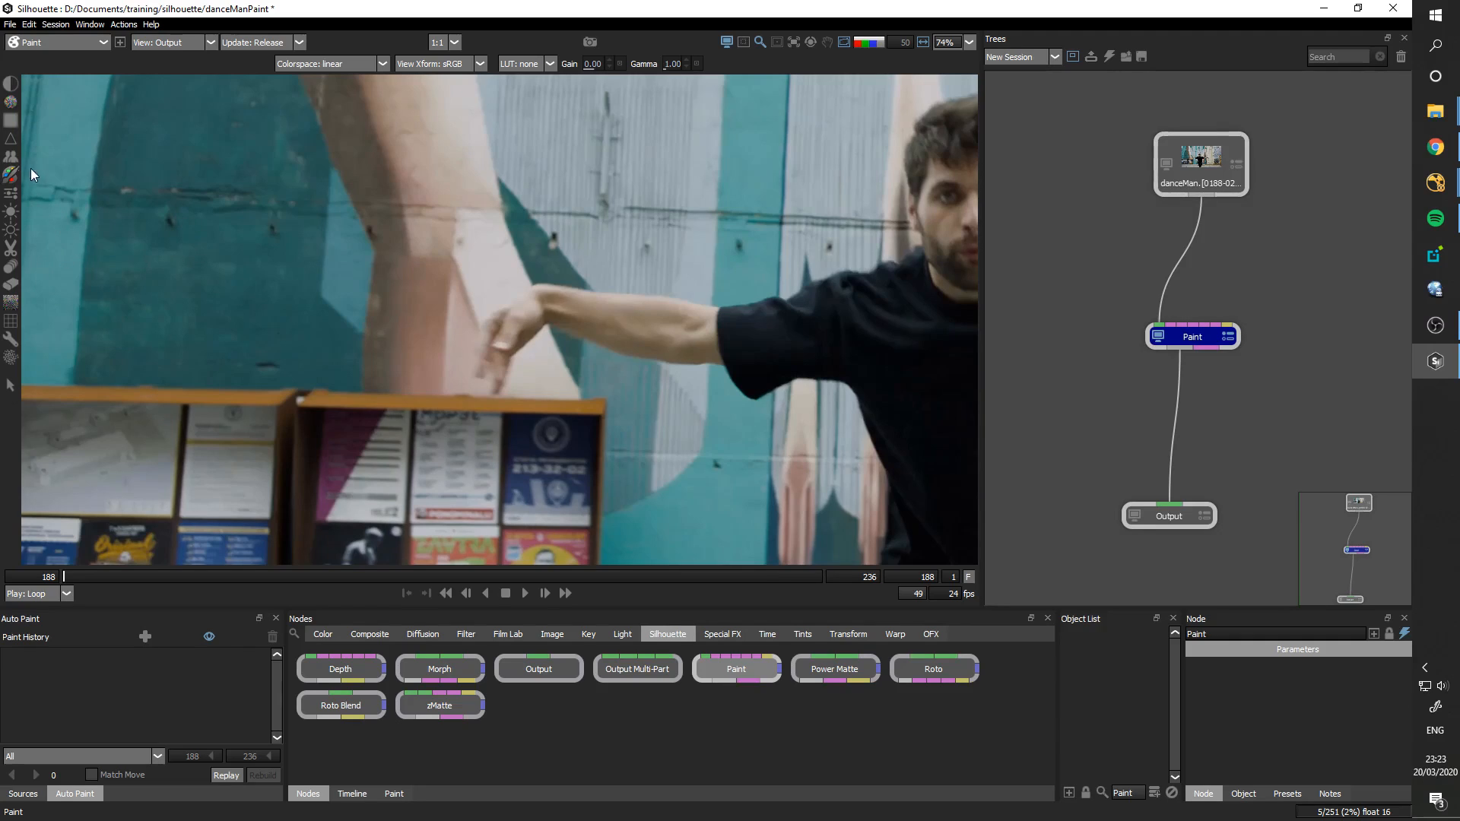
# Step: Activate the Clone tool with a brush size of about 152 and clone wall texture over the outstretched hand and wrist
pyautogui.click(11, 156)
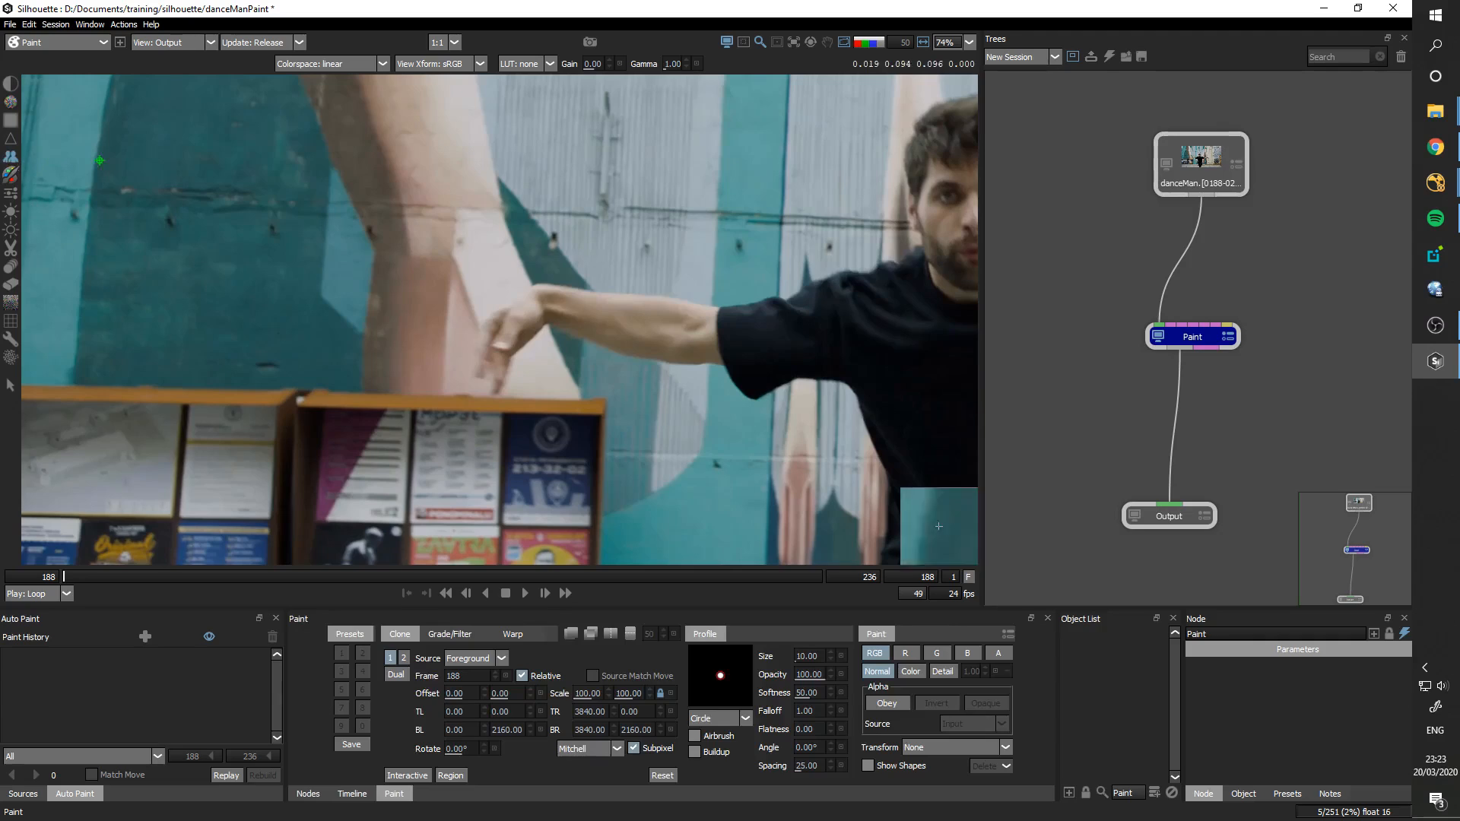
pyautogui.moveTo(470, 273)
pyautogui.mouseDown()
pyautogui.moveTo(502, 251)
pyautogui.moveTo(409, 276)
pyautogui.moveTo(517, 255)
pyautogui.moveTo(472, 251)
pyautogui.moveTo(483, 233)
pyautogui.mouseUp()
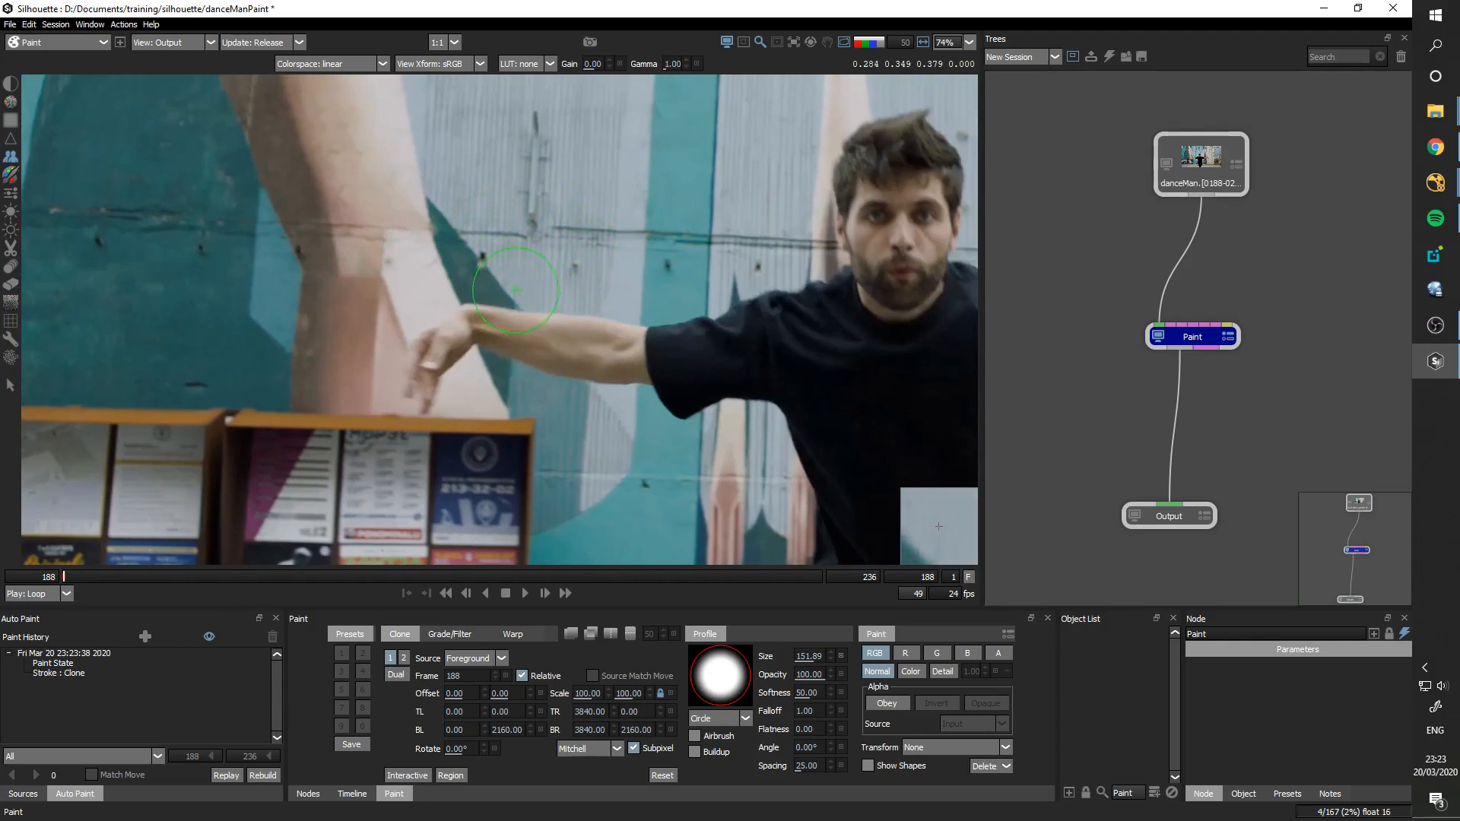
pyautogui.moveTo(527, 329); pyautogui.dragTo(499, 260)
pyautogui.moveTo(511, 314); pyautogui.dragTo(493, 320)
pyautogui.hotkey('ctrl', 'z')
pyautogui.moveTo(496, 238); pyautogui.dragTo(542, 306)
pyautogui.moveTo(460, 292); pyautogui.dragTo(478, 333)
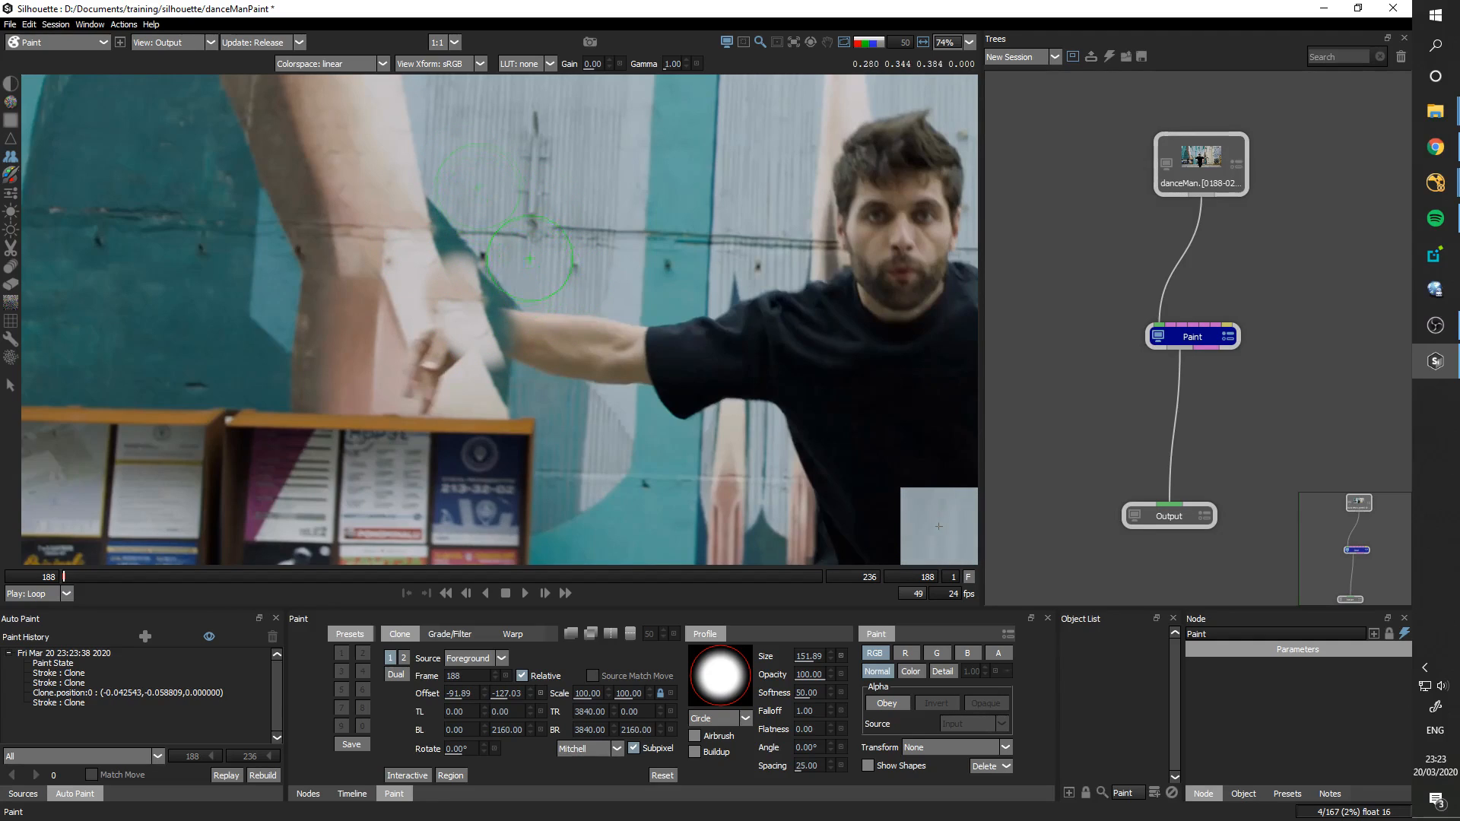
# Step: Clone over the forearm, undo the last strokes, erase the remaining clone paint from the arm, and return to the Clone tool
pyautogui.moveTo(519, 325)
pyautogui.mouseDown()
pyautogui.moveTo(530, 292)
pyautogui.moveTo(509, 335)
pyautogui.moveTo(566, 359)
pyautogui.mouseUp()
pyautogui.hotkey('ctrl', 'z')
pyautogui.hotkey('ctrl', 'z')
pyautogui.moveTo(498, 291)
pyautogui.mouseDown()
pyautogui.moveTo(578, 268)
pyautogui.moveTo(524, 273)
pyautogui.moveTo(513, 324)
pyautogui.moveTo(532, 350)
pyautogui.mouseUp()
pyautogui.press('e')
pyautogui.press('c')
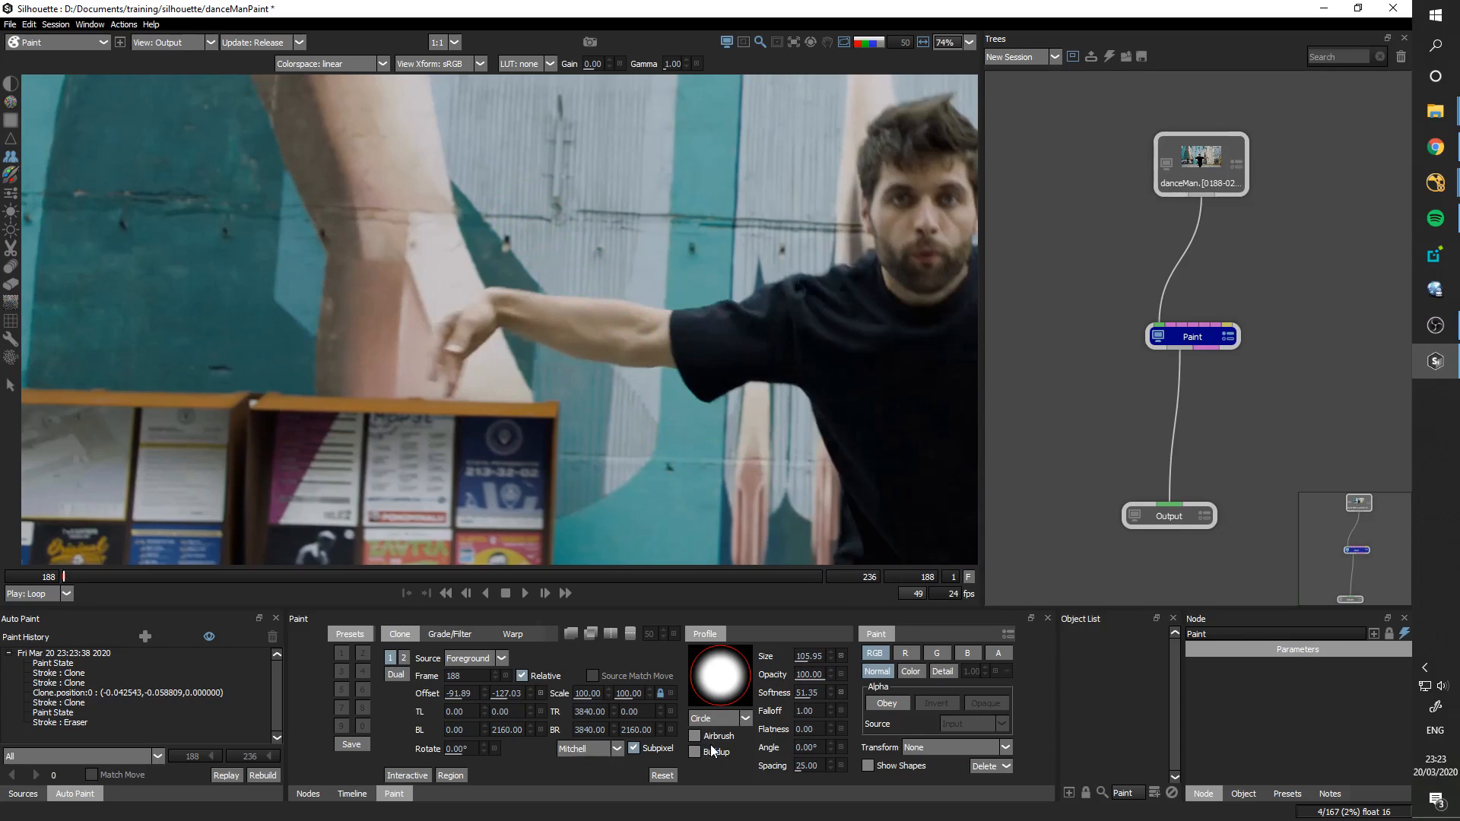
# Step: Set the clone brush opacity to 30 and paint semi-transparent wall texture over the forearm
pyautogui.click(810, 675)
pyautogui.click(826, 694)
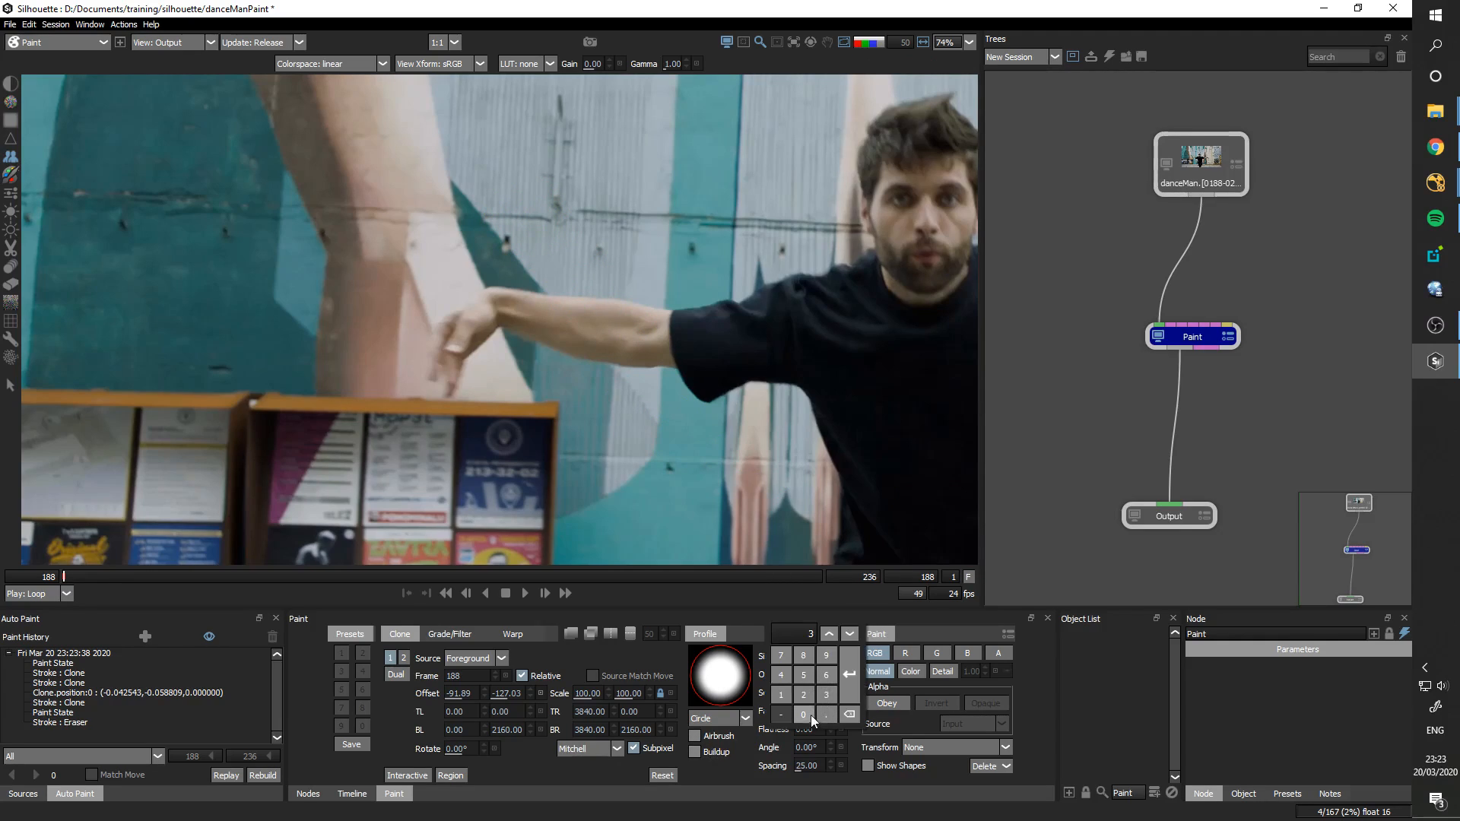
pyautogui.click(847, 688)
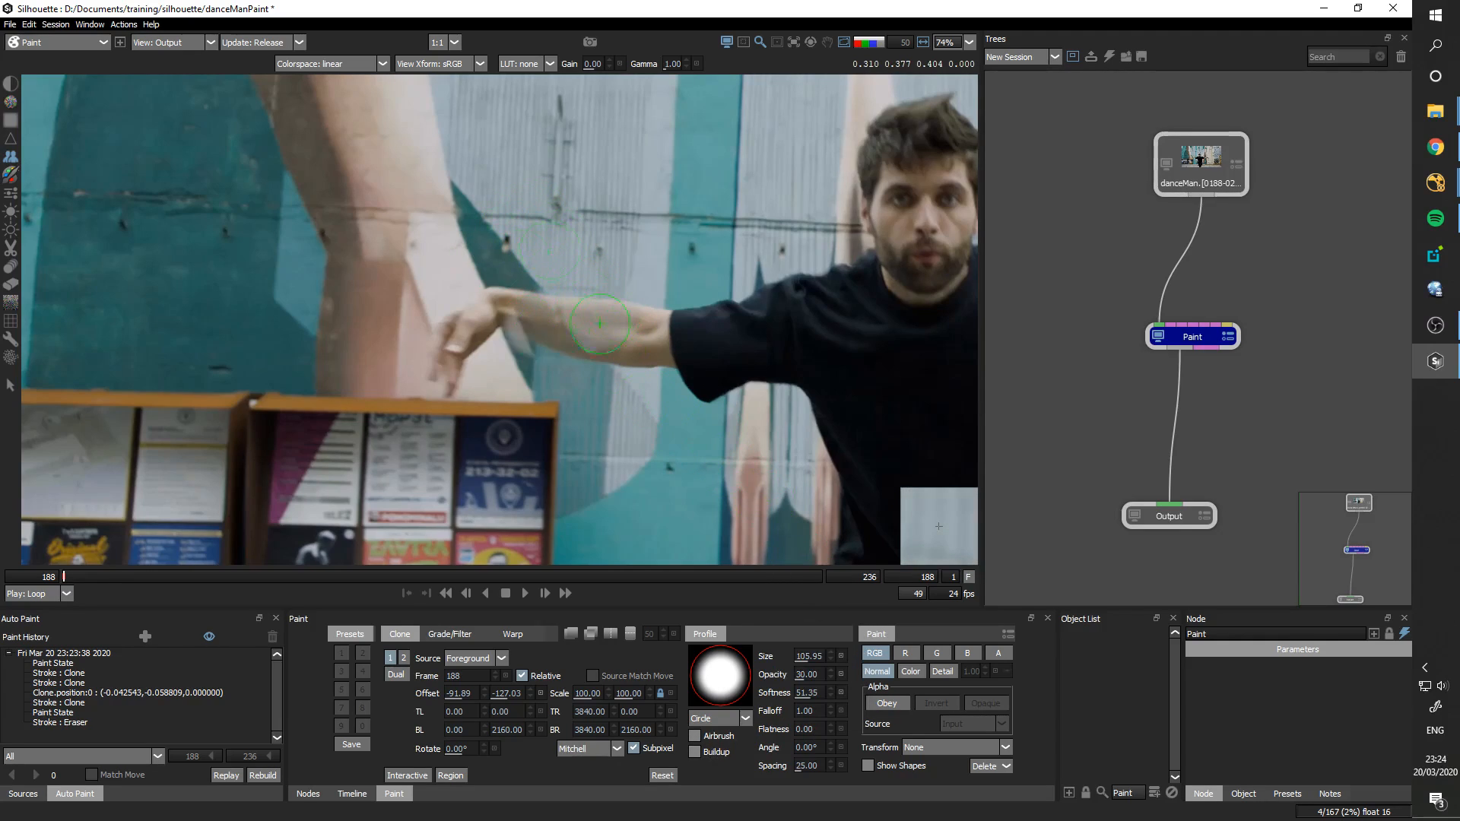
pyautogui.click(574, 324)
pyautogui.scroll(4, 578, 319)
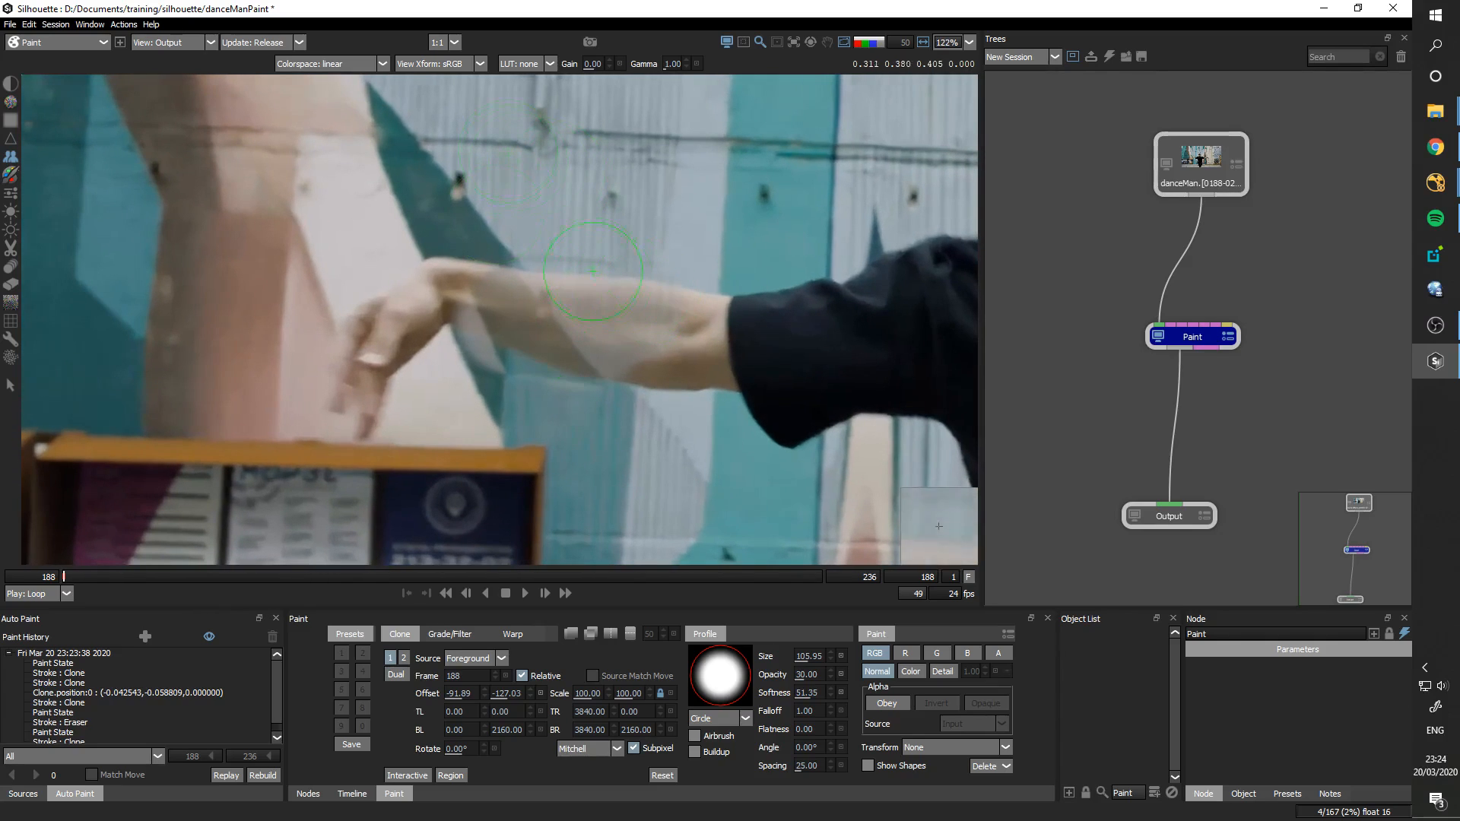
pyautogui.moveTo(585, 313)
pyautogui.mouseDown()
pyautogui.moveTo(552, 359)
pyautogui.moveTo(580, 302)
pyautogui.moveTo(613, 295)
pyautogui.moveTo(539, 356)
pyautogui.mouseUp()
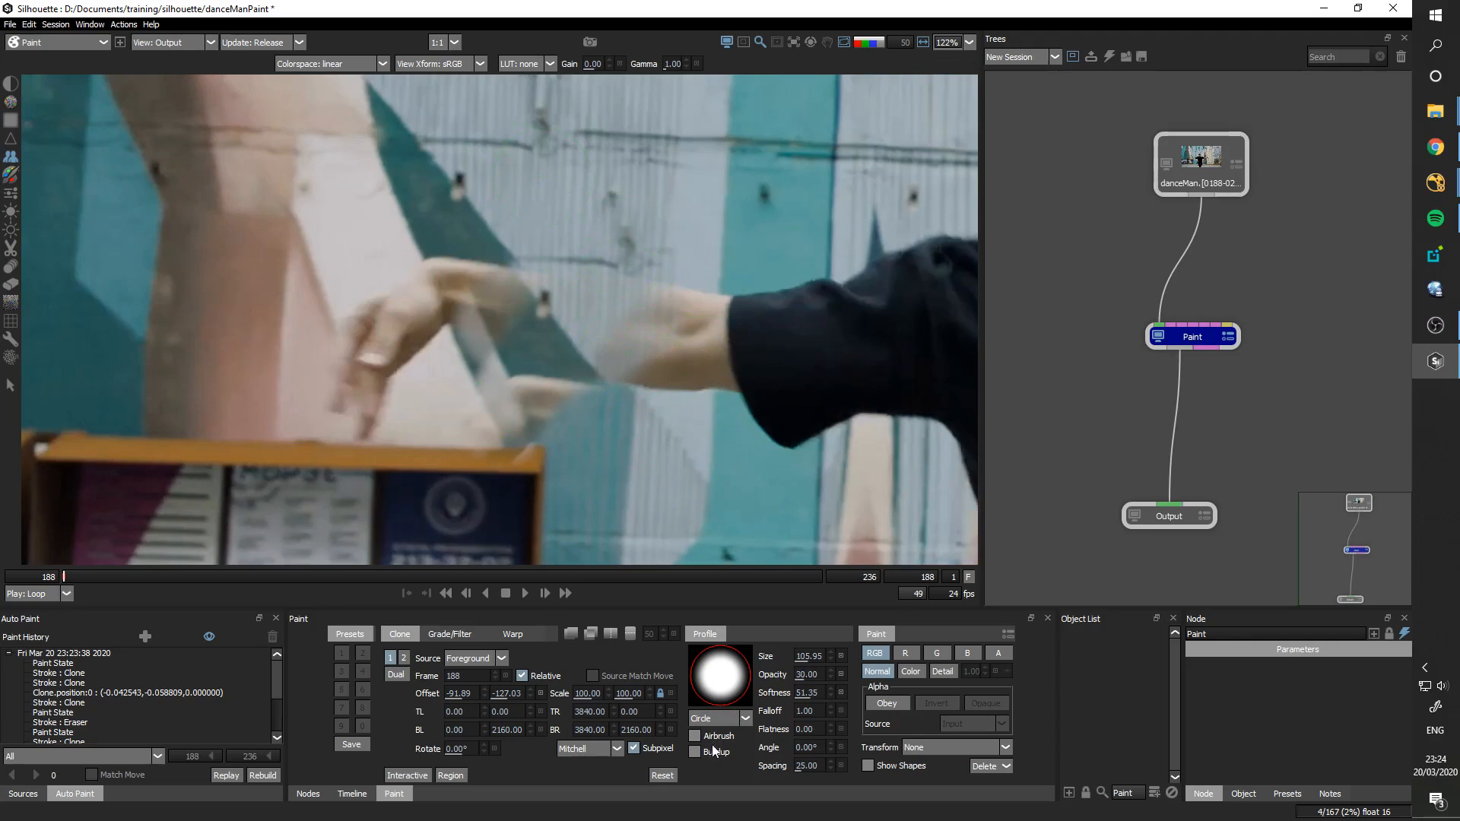
# Step: Enable Buildup for the brush and clone the wall over the rest of the forearm and hand
pyautogui.moveTo(672, 361)
pyautogui.mouseDown()
pyautogui.moveTo(760, 342)
pyautogui.moveTo(691, 307)
pyautogui.moveTo(821, 327)
pyautogui.moveTo(817, 365)
pyautogui.moveTo(740, 444)
pyautogui.mouseUp()
pyautogui.moveTo(467, 344)
pyautogui.mouseDown()
pyautogui.moveTo(335, 365)
pyautogui.moveTo(349, 304)
pyautogui.moveTo(494, 301)
pyautogui.mouseUp()
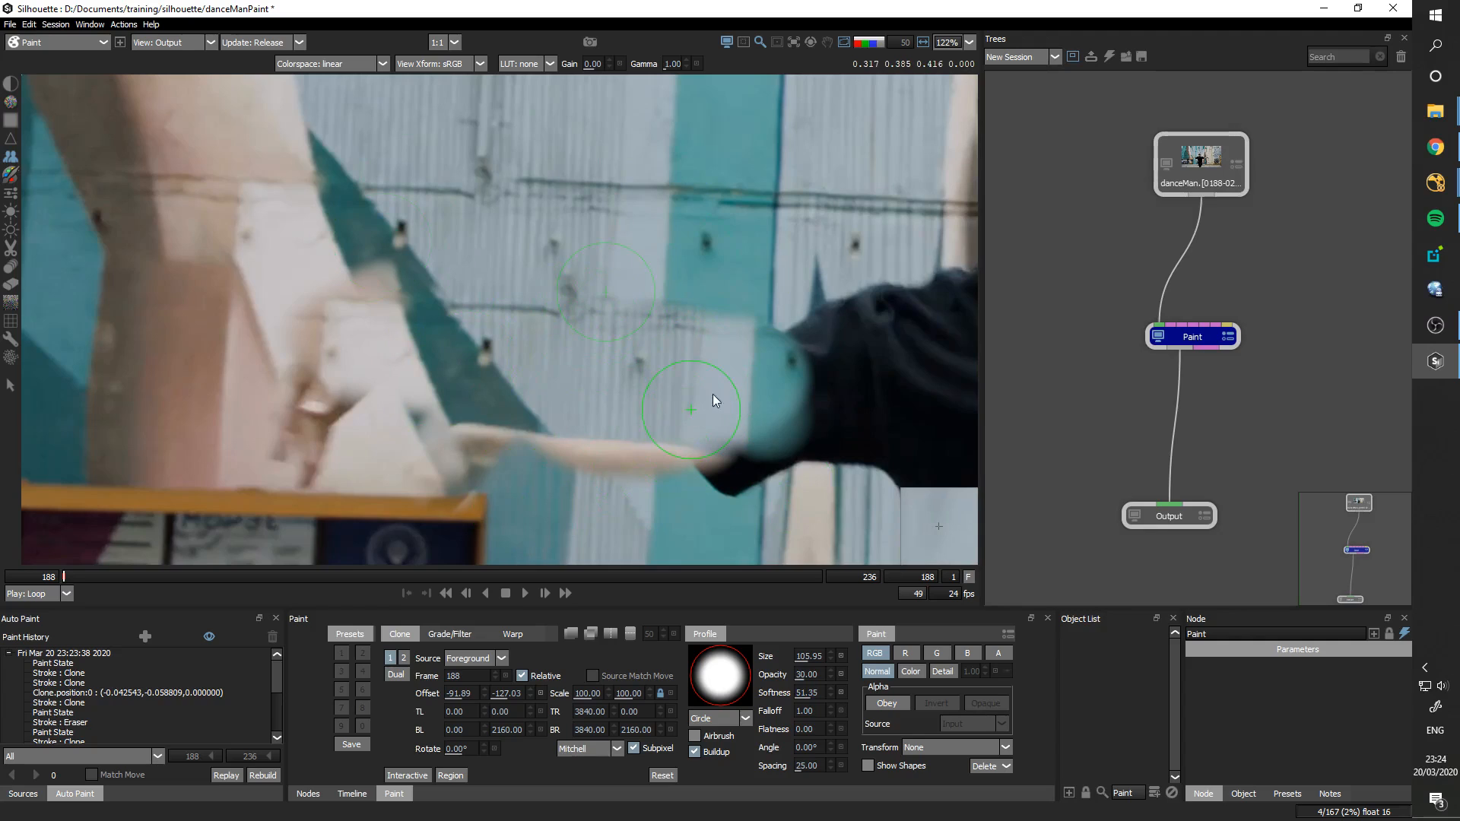
pyautogui.scroll(-3, 735, 422)
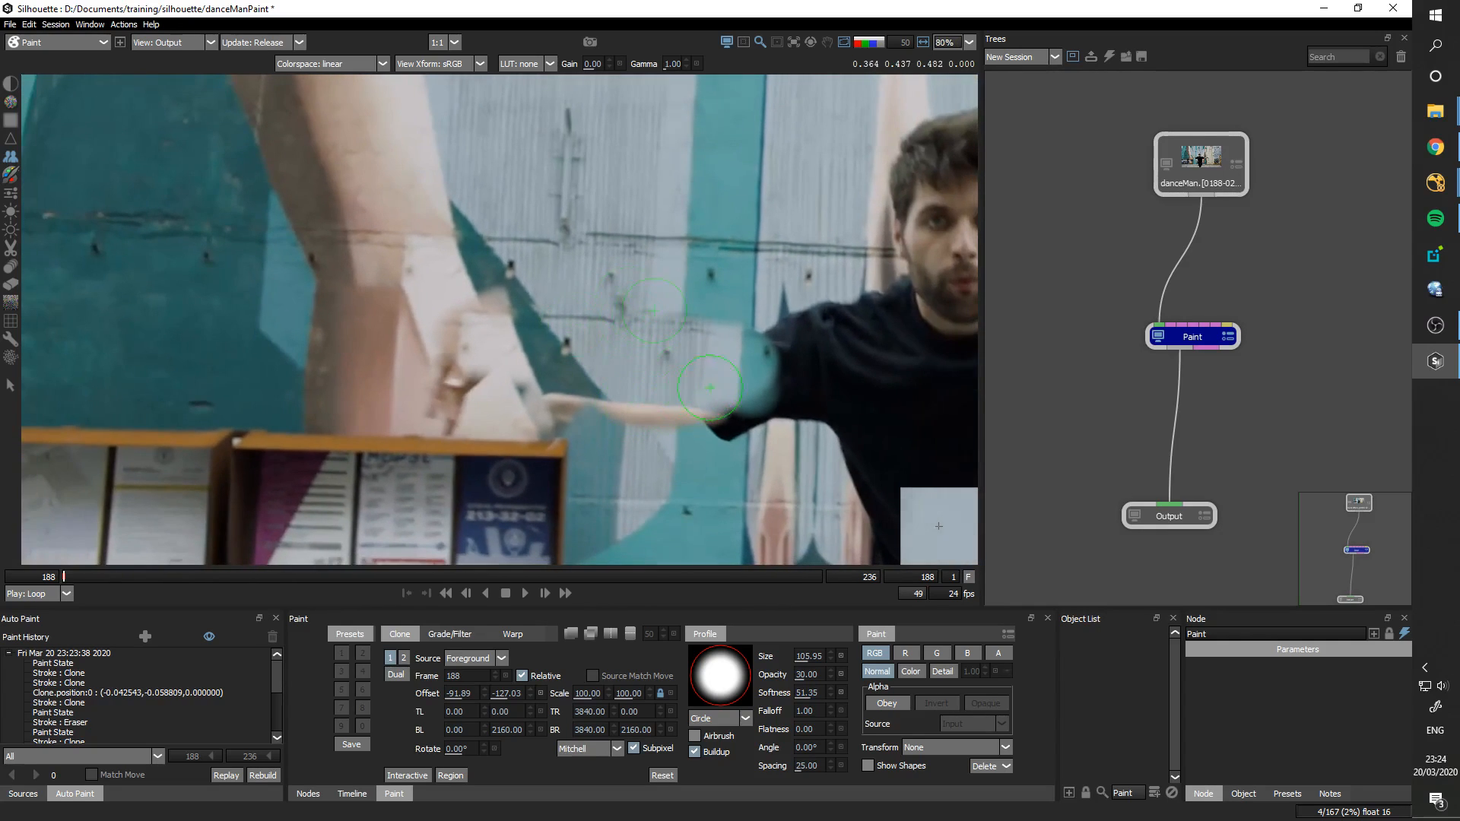
# Step: Switch to the Eraser, try to undo the last paint action, and accept resetting the undo state
pyautogui.press('e')
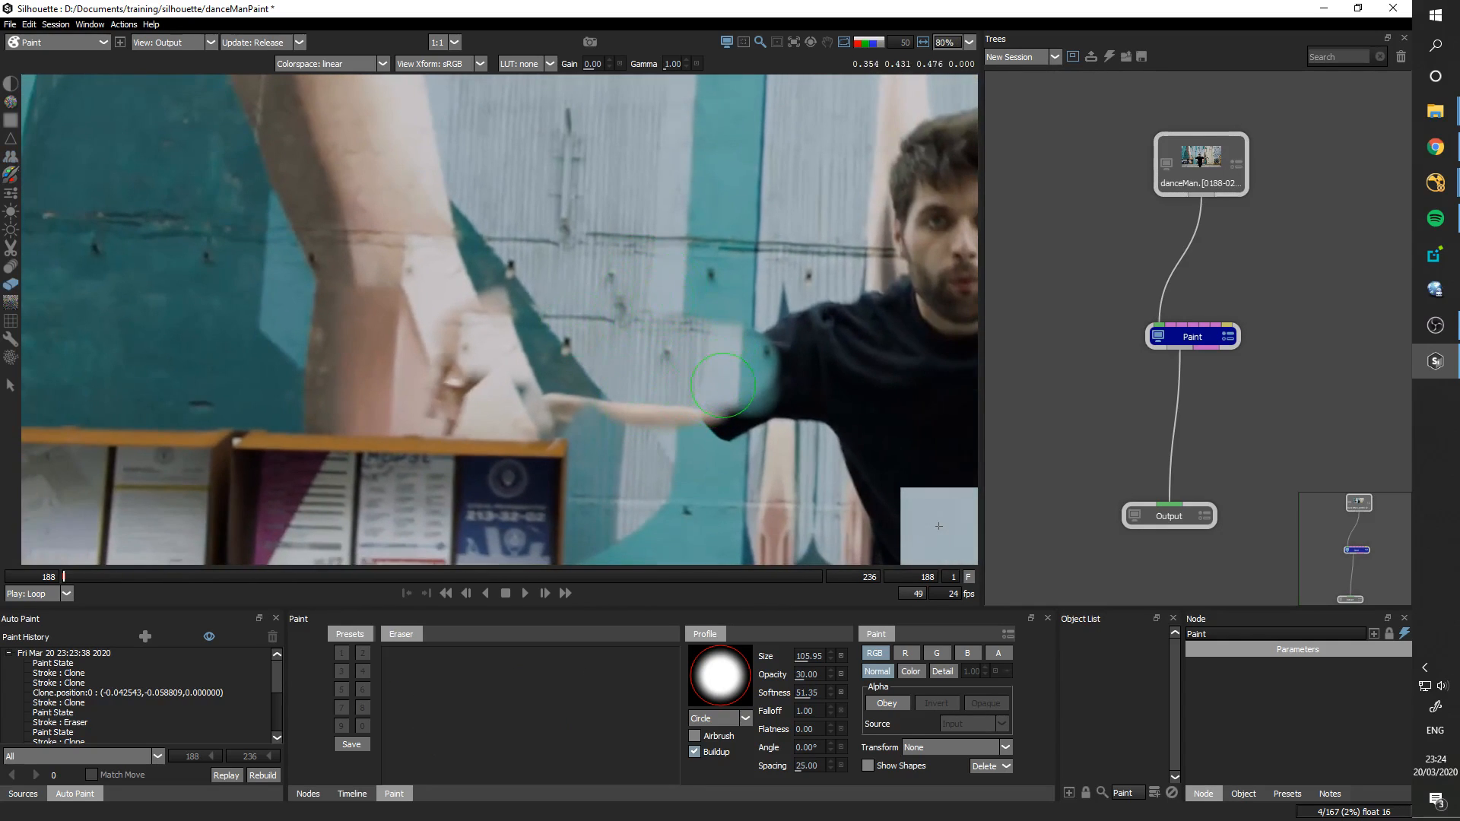
pyautogui.hotkey('ctrl', 'z')
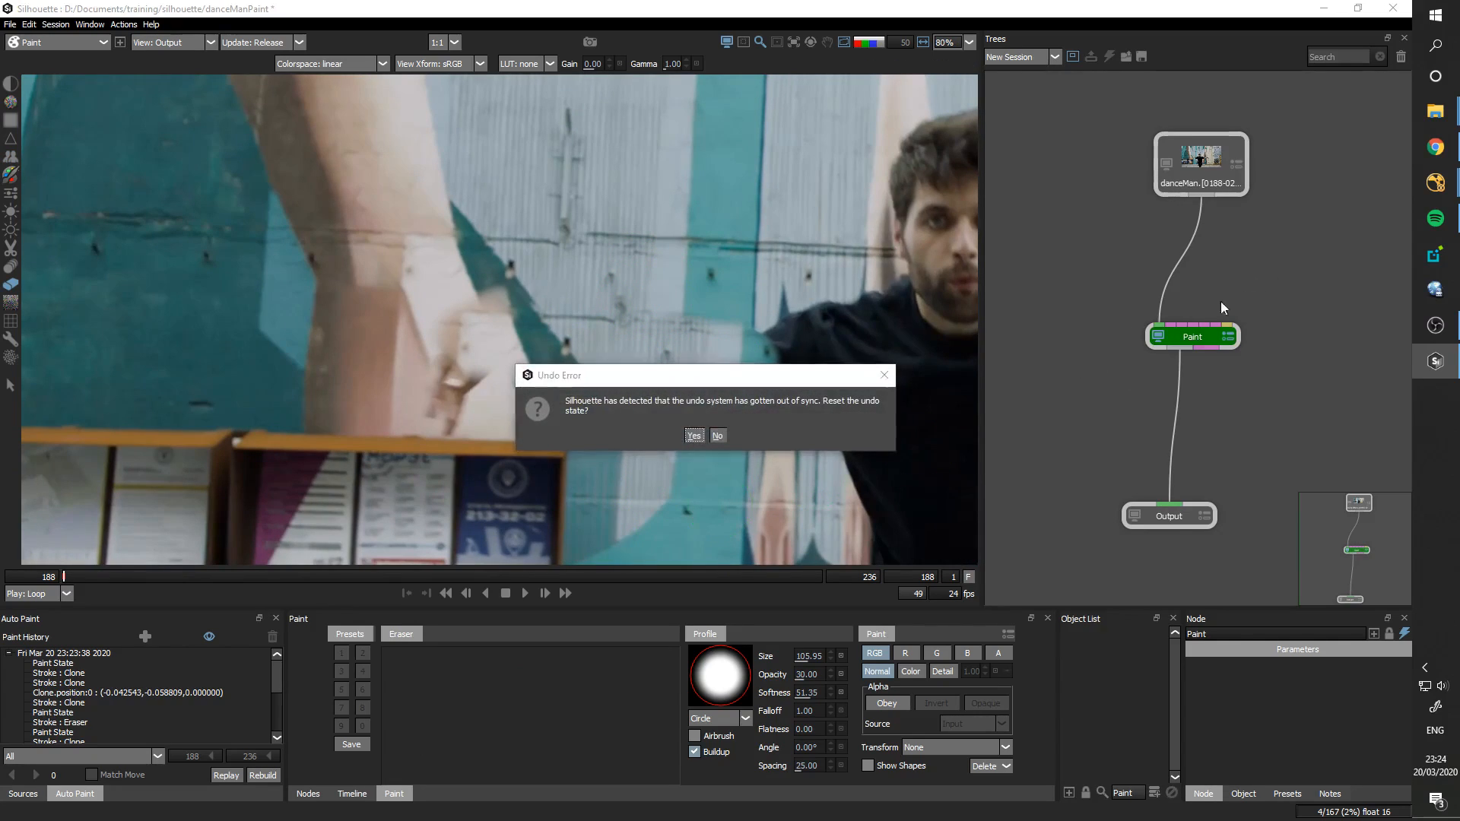
pyautogui.click(695, 436)
pyautogui.moveTo(1272, 288); pyautogui.dragTo(1096, 430)
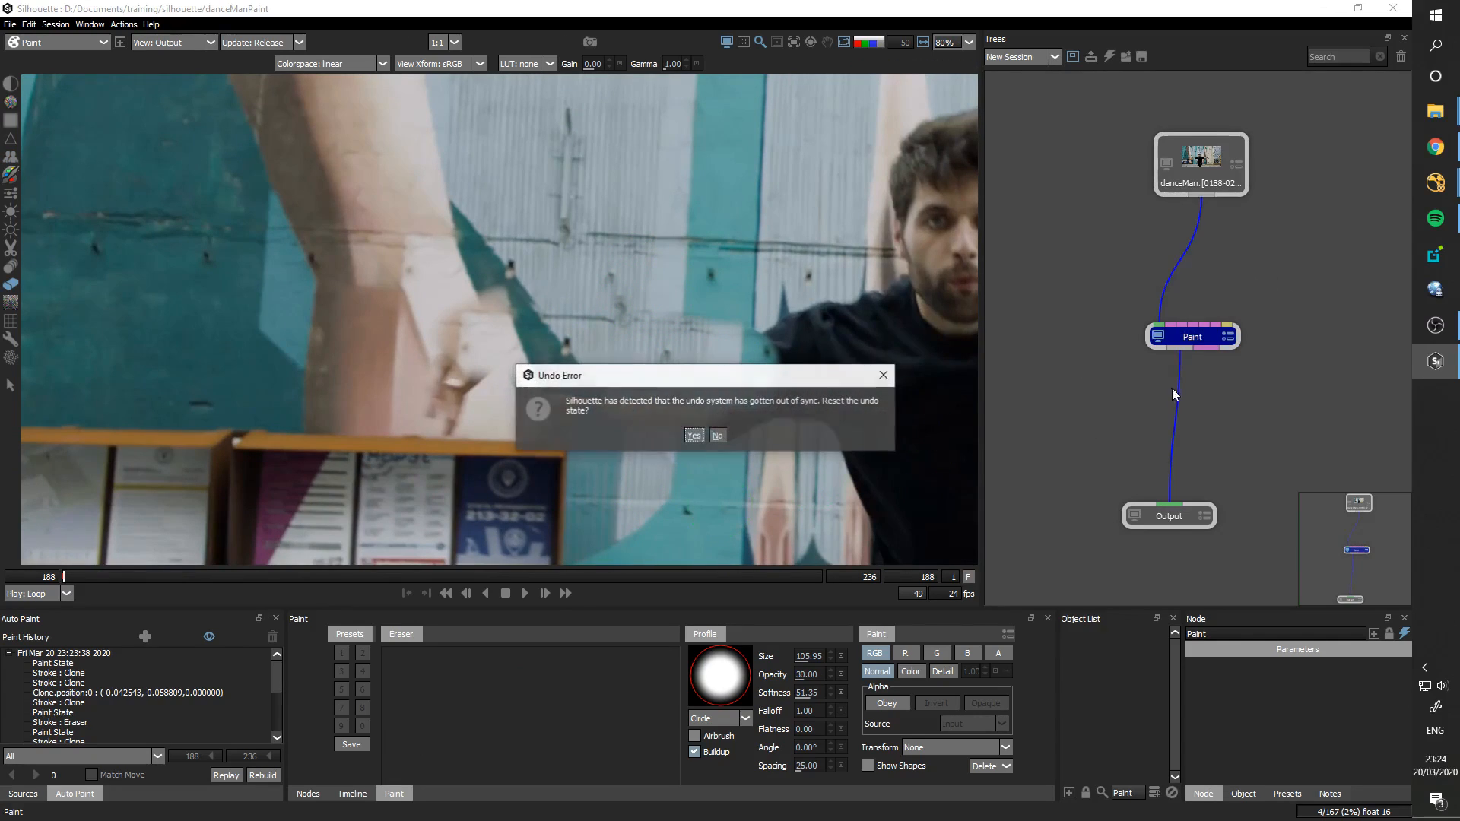
pyautogui.click(695, 435)
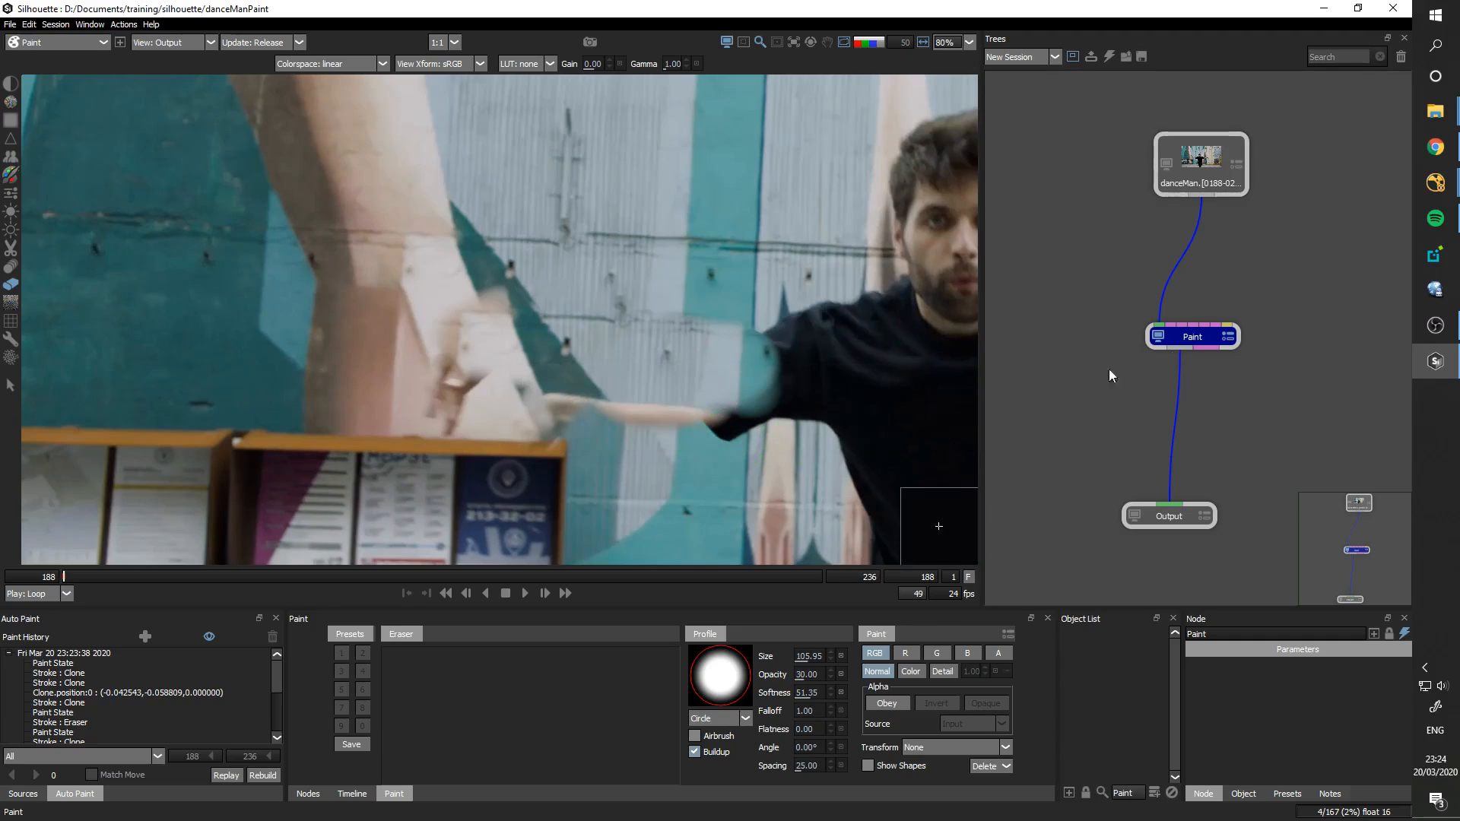
# Step: Reposition the Paint node slightly in the tree and accept each reset of the undo state
pyautogui.moveTo(1194, 346); pyautogui.dragTo(1174, 343)
pyautogui.click(695, 436)
pyautogui.click(1138, 343)
pyautogui.click(695, 435)
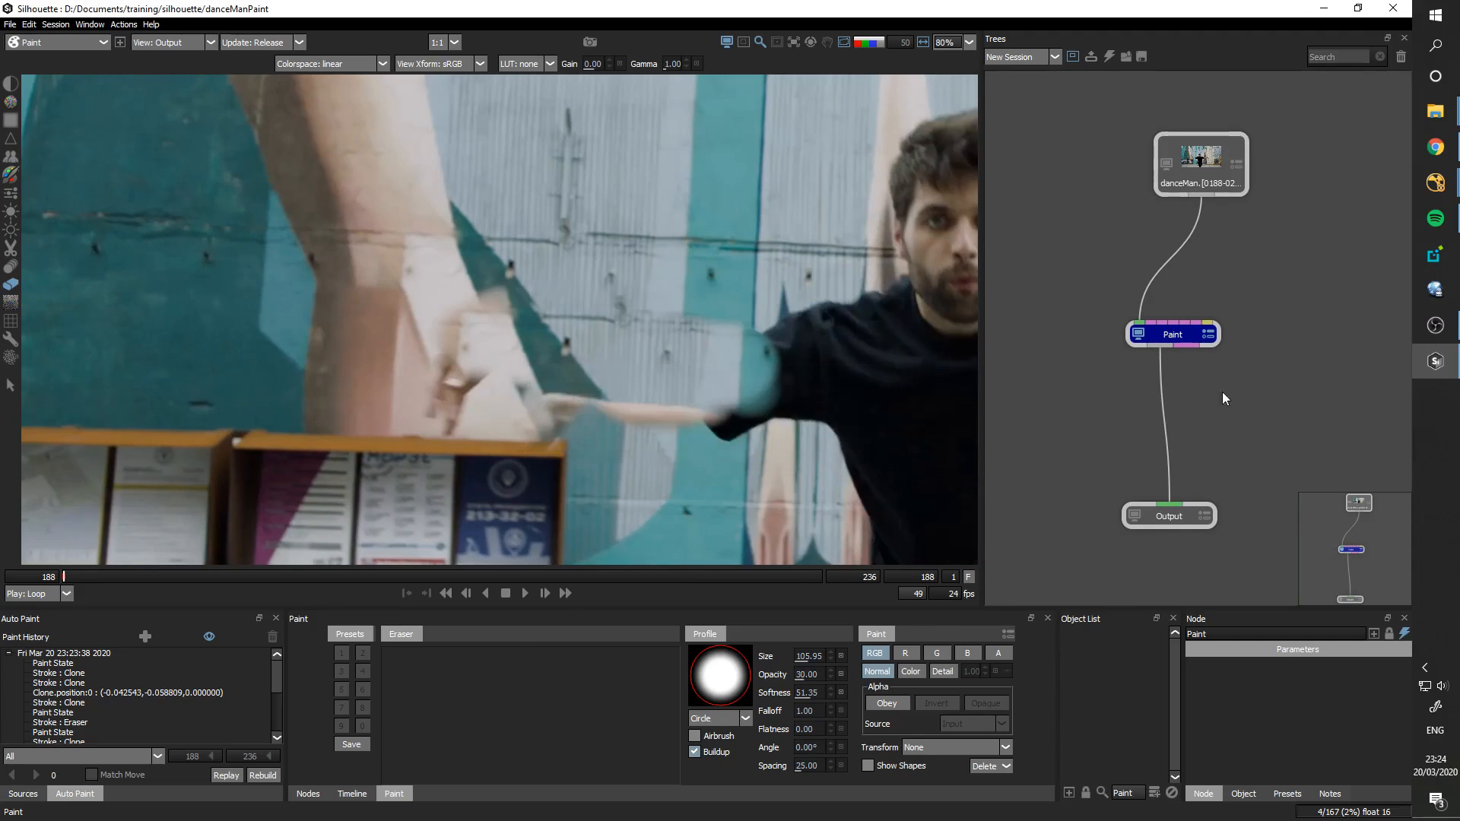
# Step: Try to delete the Paint node and accept resetting the undo state
pyautogui.press('Delete')
pyautogui.click(694, 434)
pyautogui.click(1153, 358)
pyautogui.click(695, 436)
# Step: Start a new project and browse for its directory in Documents/training/silhouette
pyautogui.click(10, 24)
pyautogui.click(30, 39)
pyautogui.click(810, 412)
pyautogui.doubleClick(775, 502)
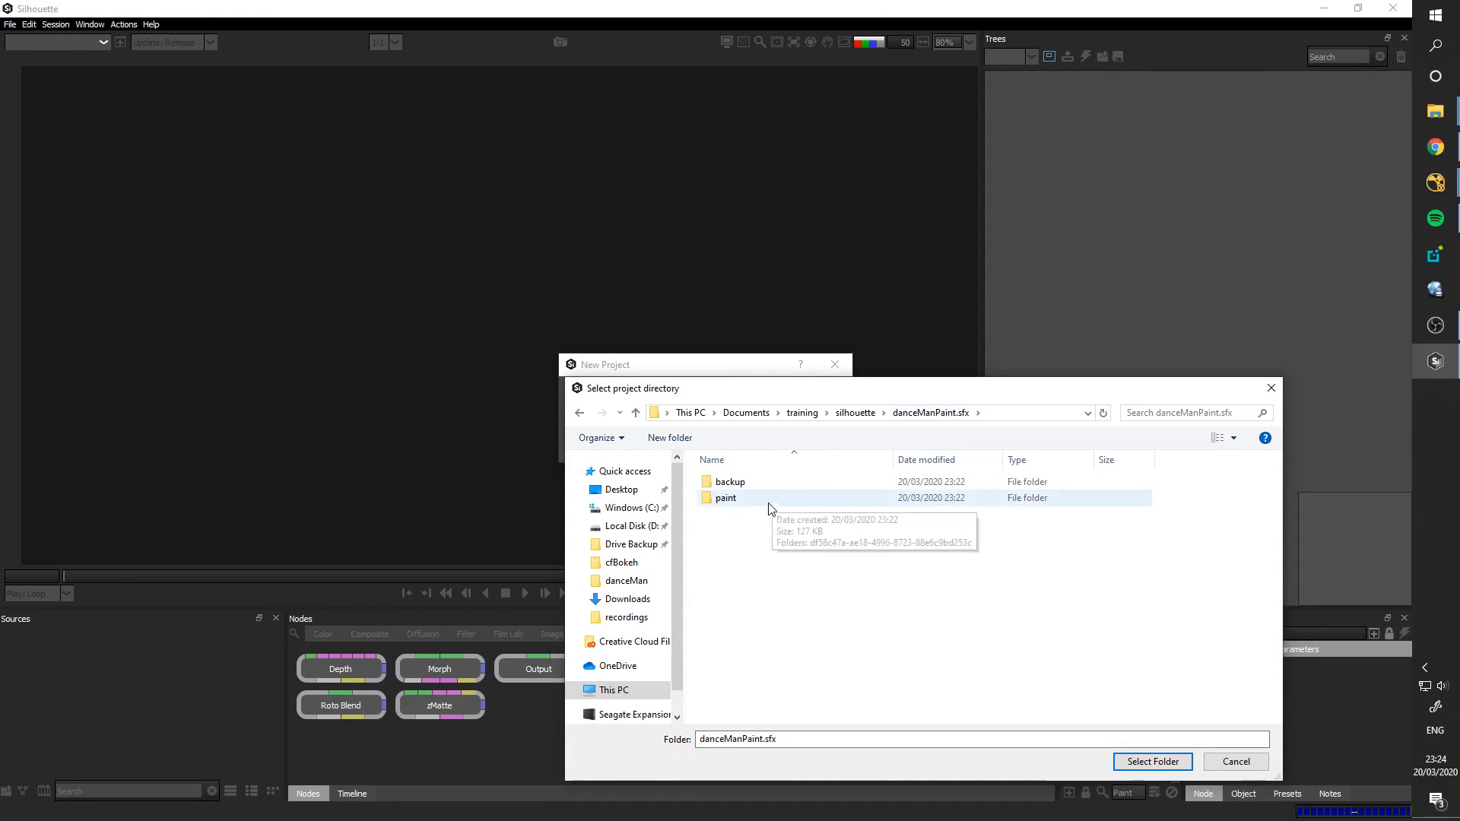
pyautogui.click(855, 414)
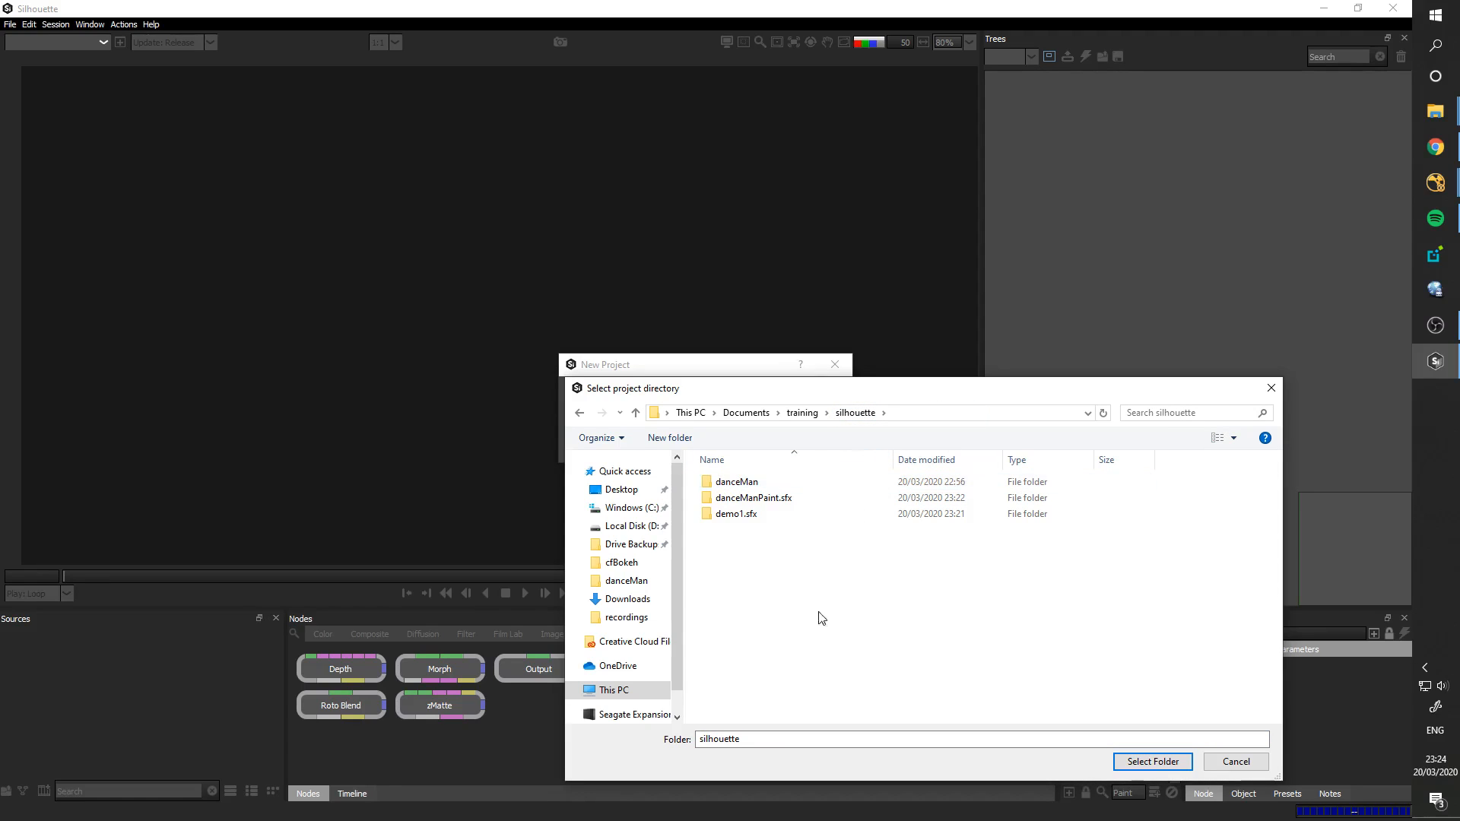
# Step: Try to use a folder named danceManPaint2 as the project directory, and leave the folder selection
pyautogui.click(776, 498)
pyautogui.click(775, 741)
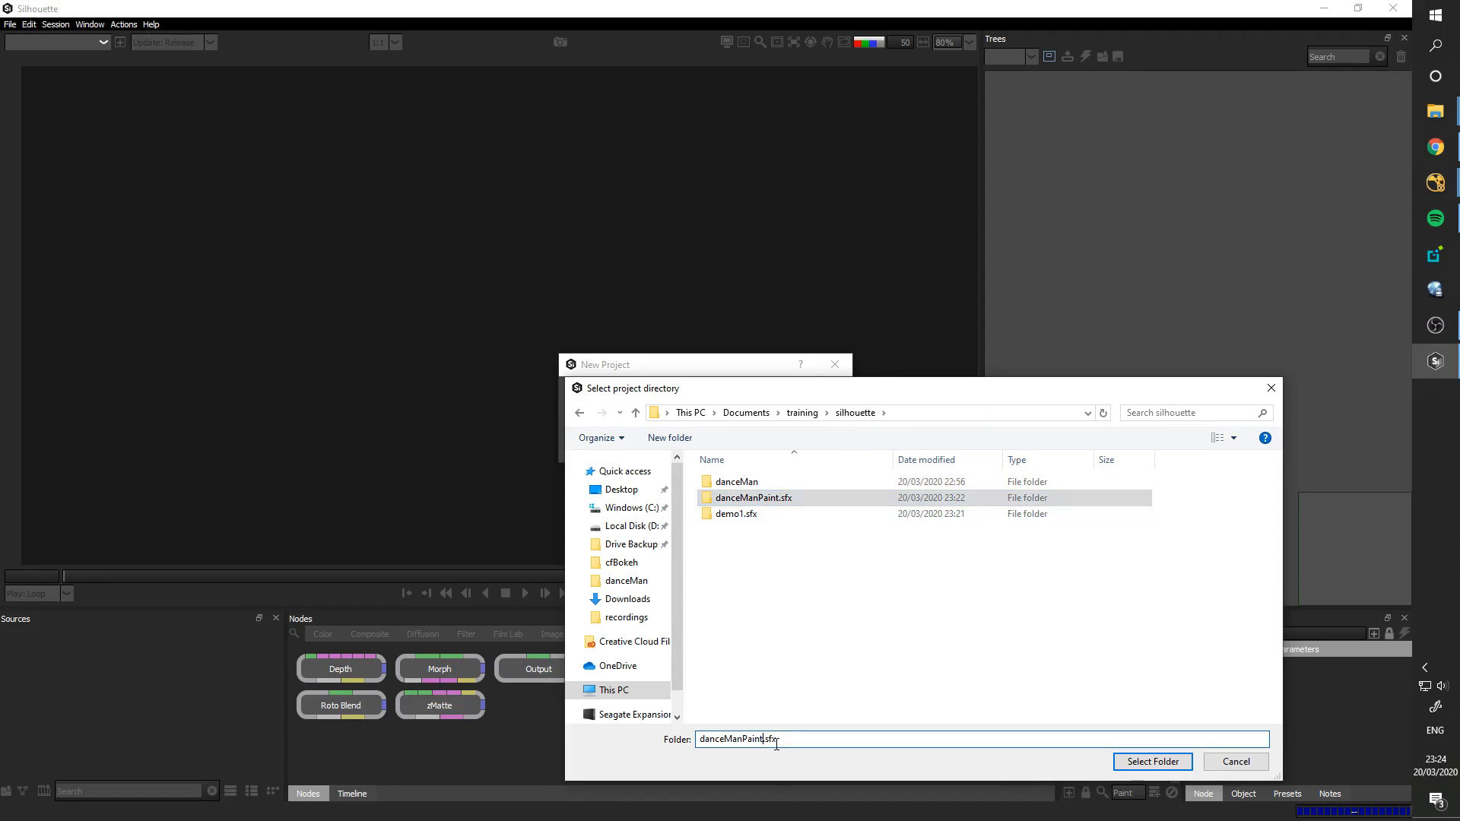
pyautogui.write('2')
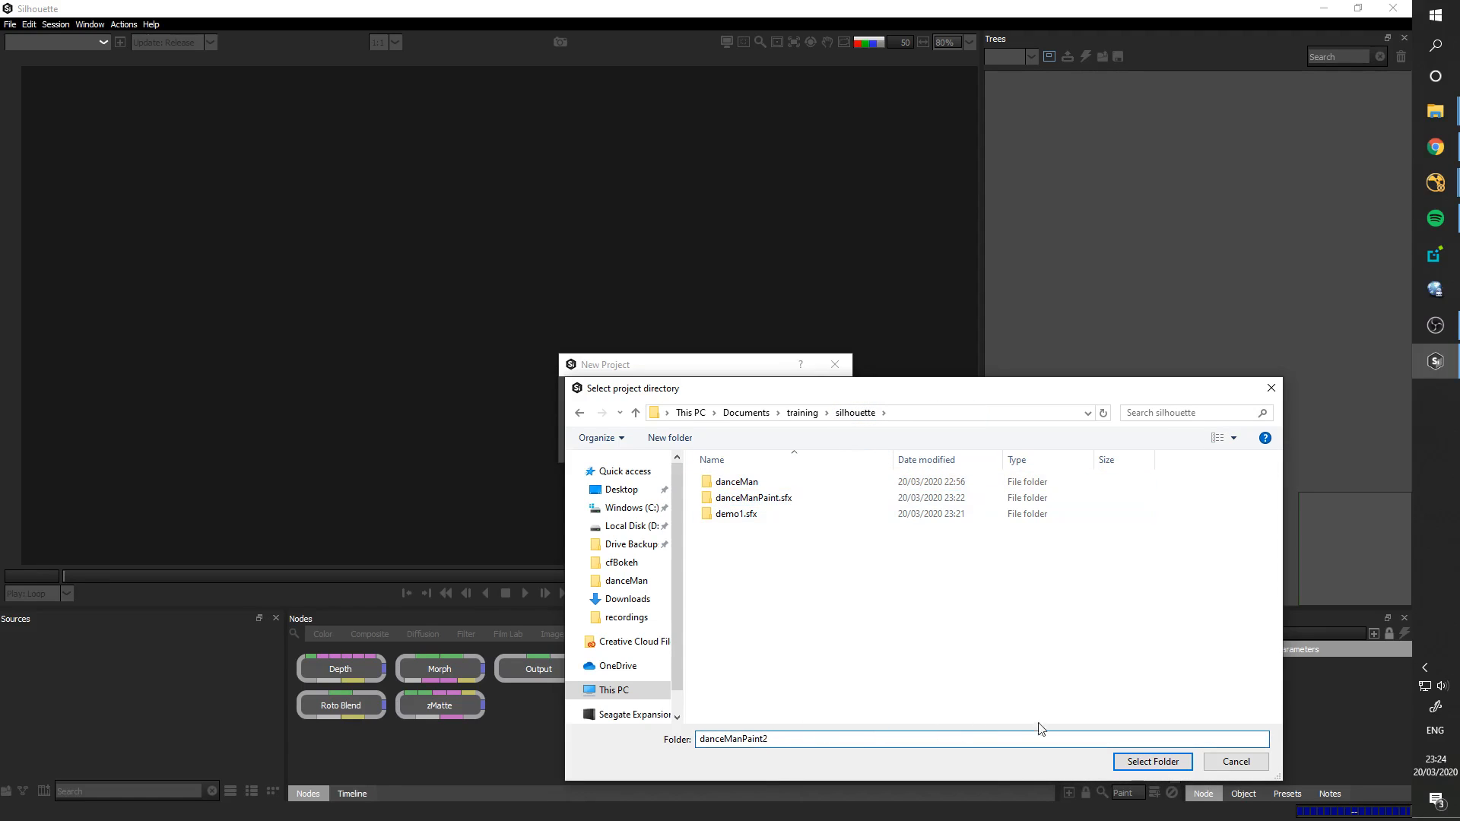
pyautogui.click(1150, 760)
pyautogui.click(799, 423)
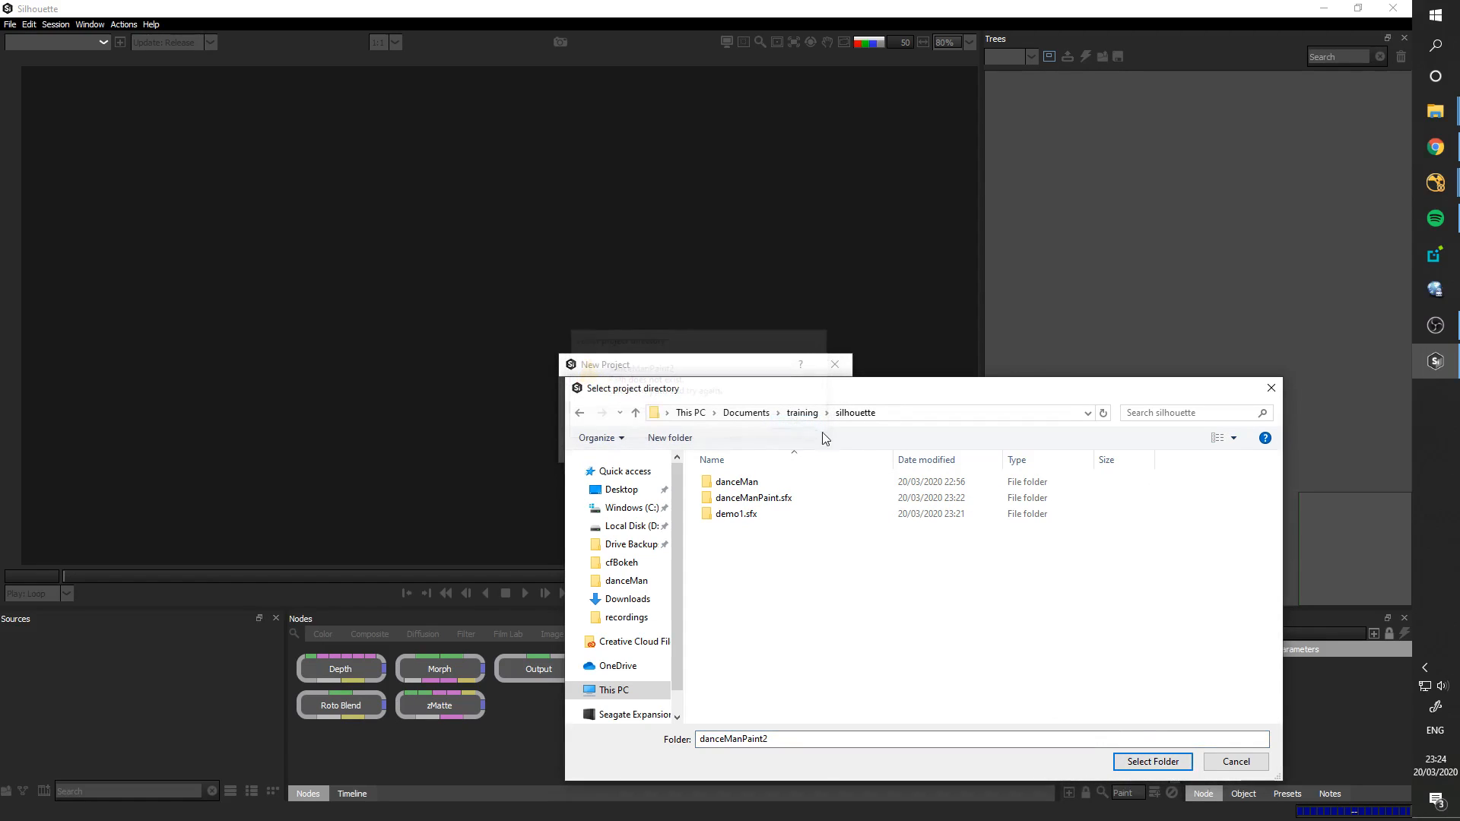
pyautogui.click(1271, 388)
# Step: Name the new project danceMan2 and create it in D:/Documents/training/silhouette
pyautogui.click(768, 395)
pyautogui.write('dance')
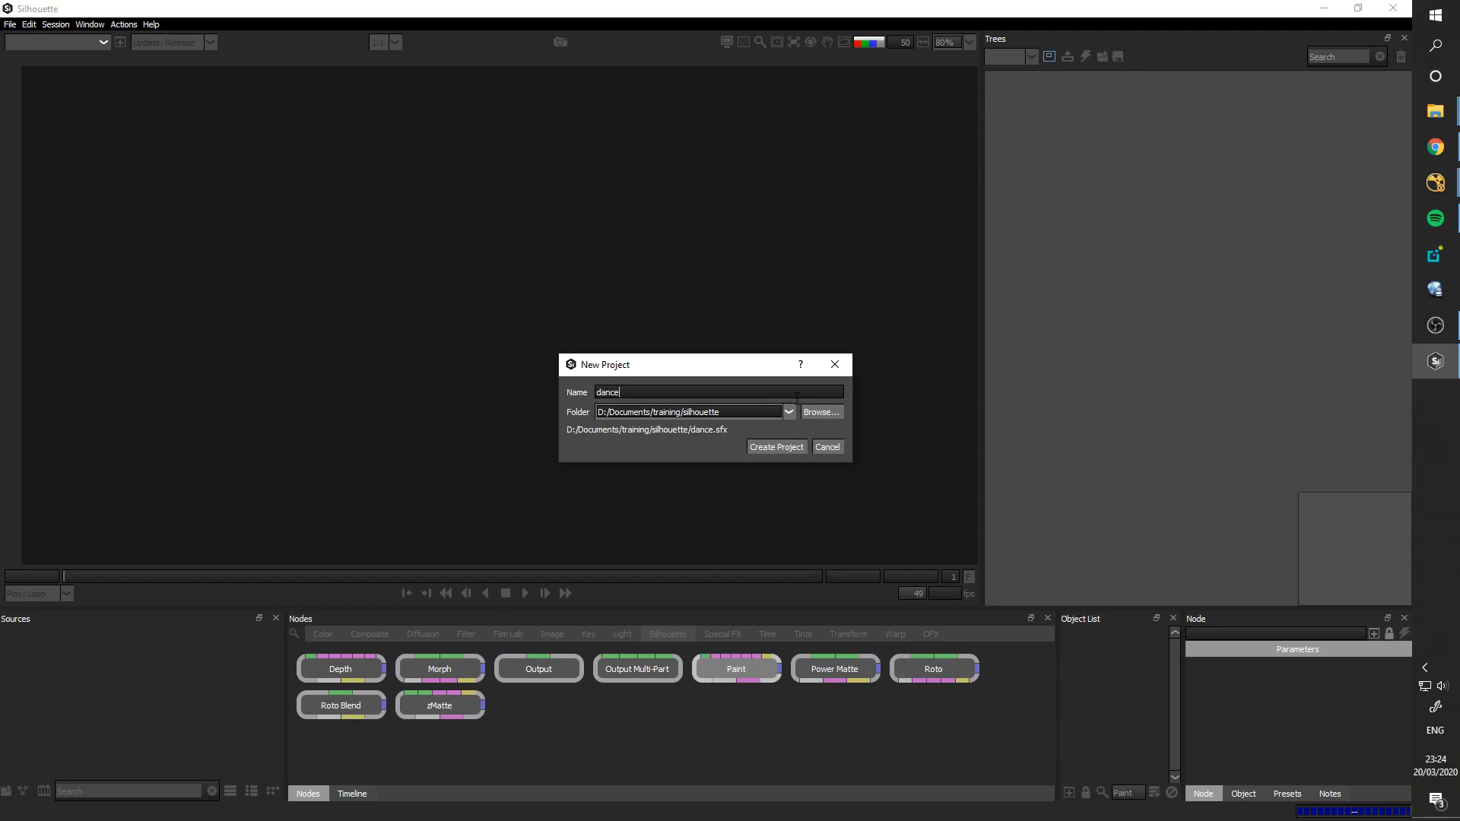
pyautogui.write('Man2')
pyautogui.click(795, 448)
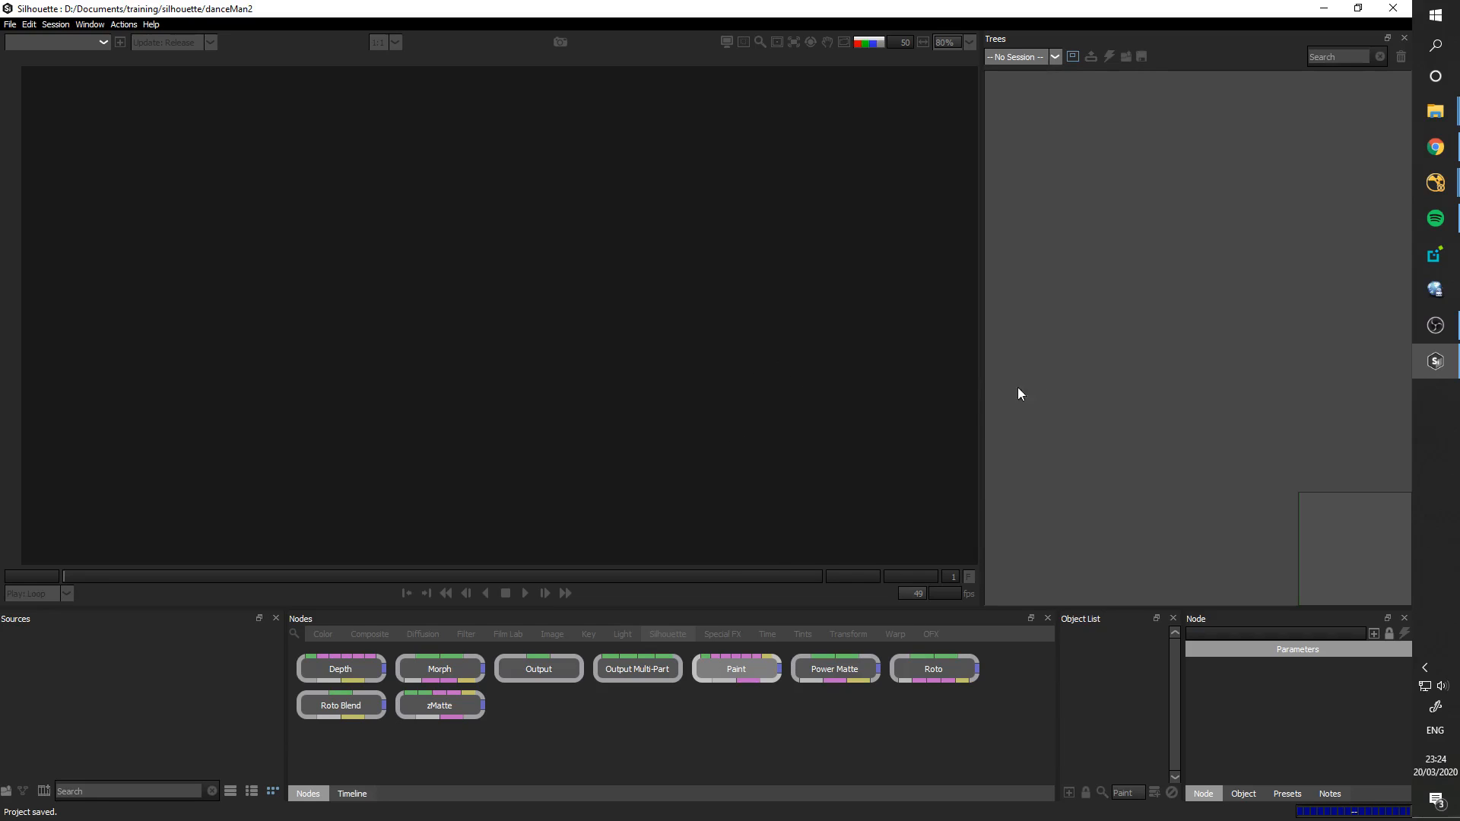
# Step: Import the danceMan EXR sequence starting at danceMan.0188.exr and create a session from it with the default settings
pyautogui.click(14, 25)
pyautogui.moveTo(89, 185)
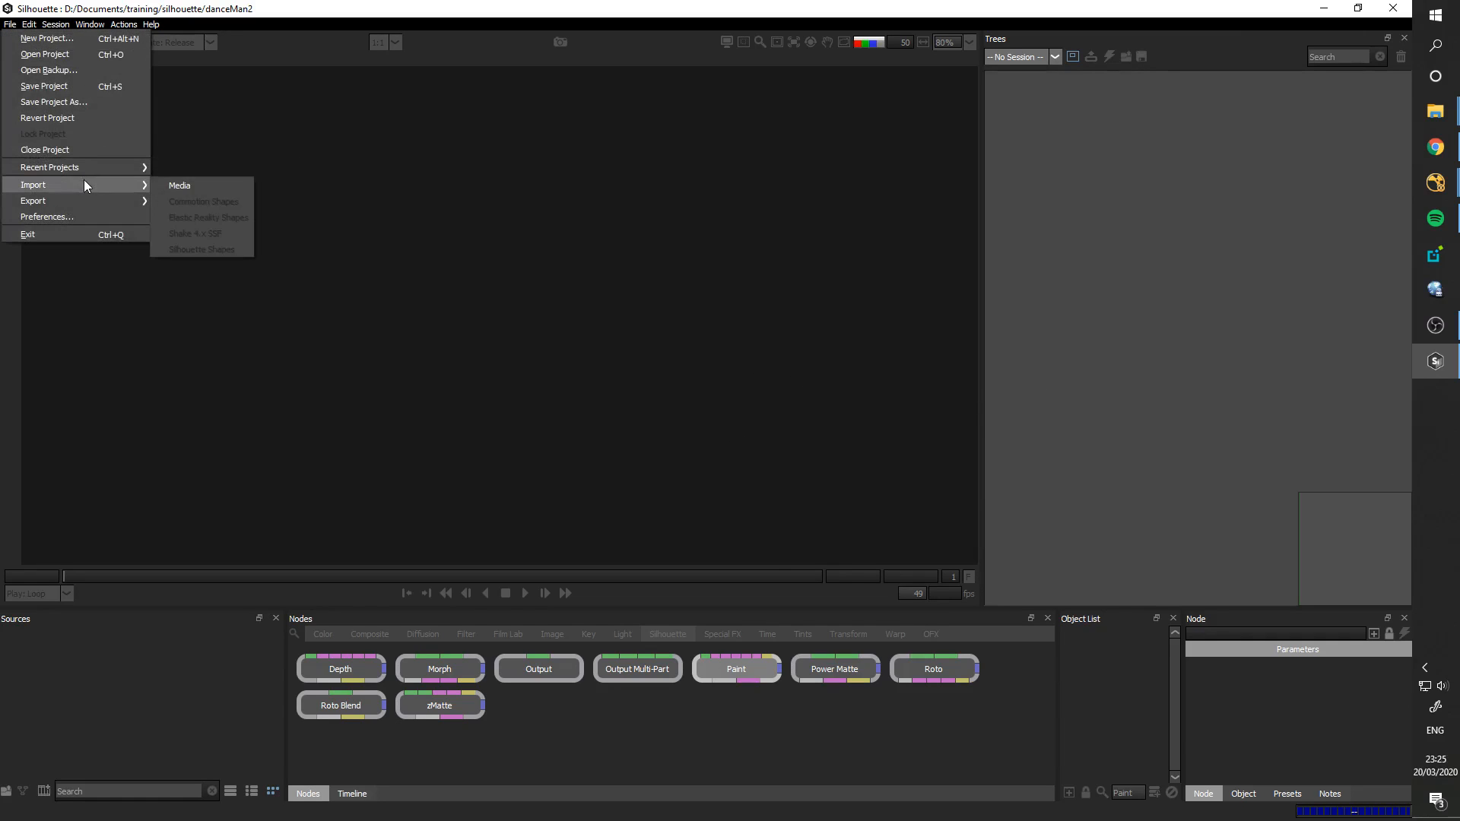
pyautogui.click(201, 185)
pyautogui.click(195, 123)
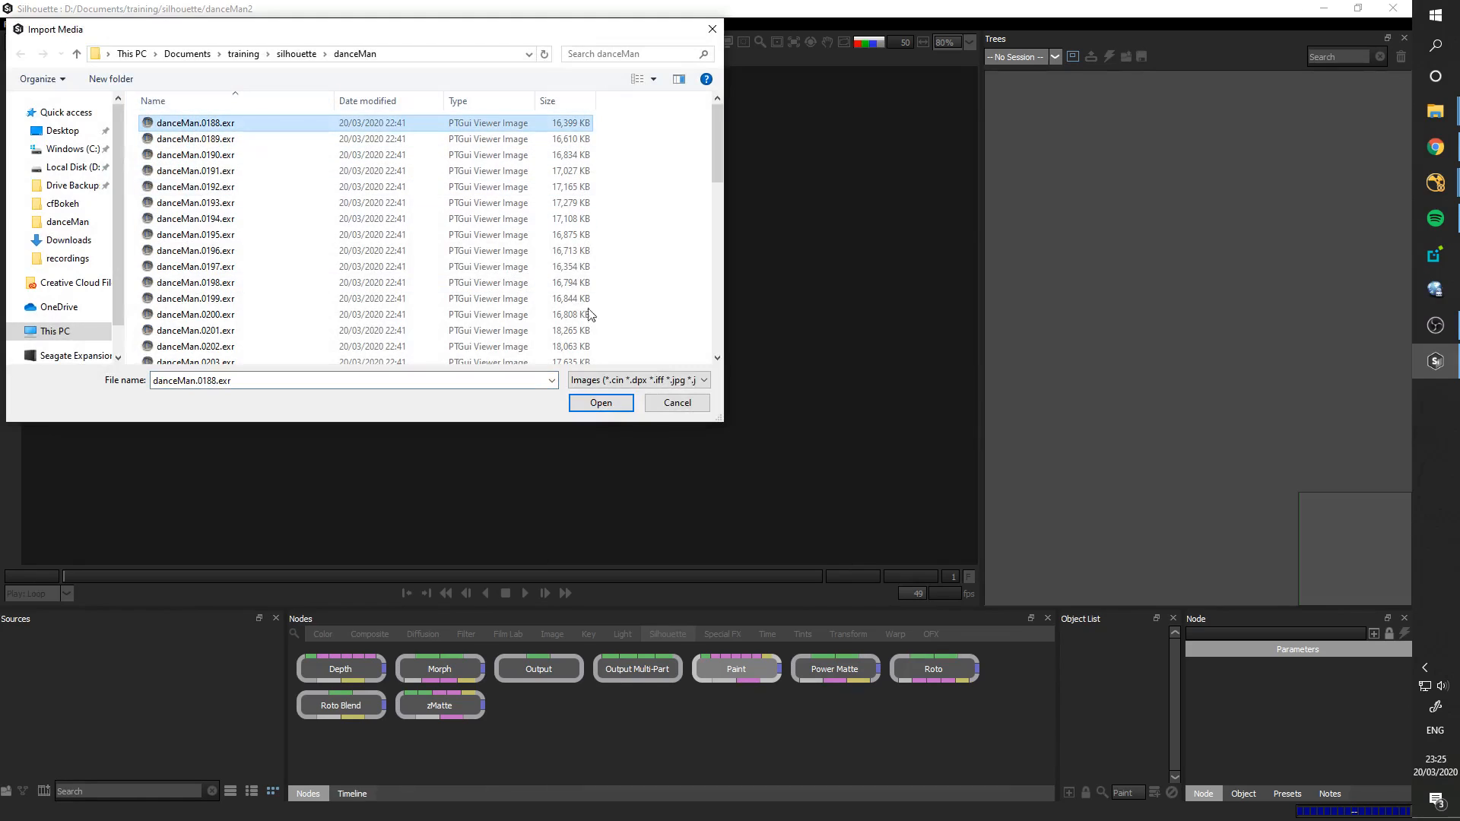
pyautogui.click(600, 401)
pyautogui.moveTo(61, 679); pyautogui.dragTo(1103, 338)
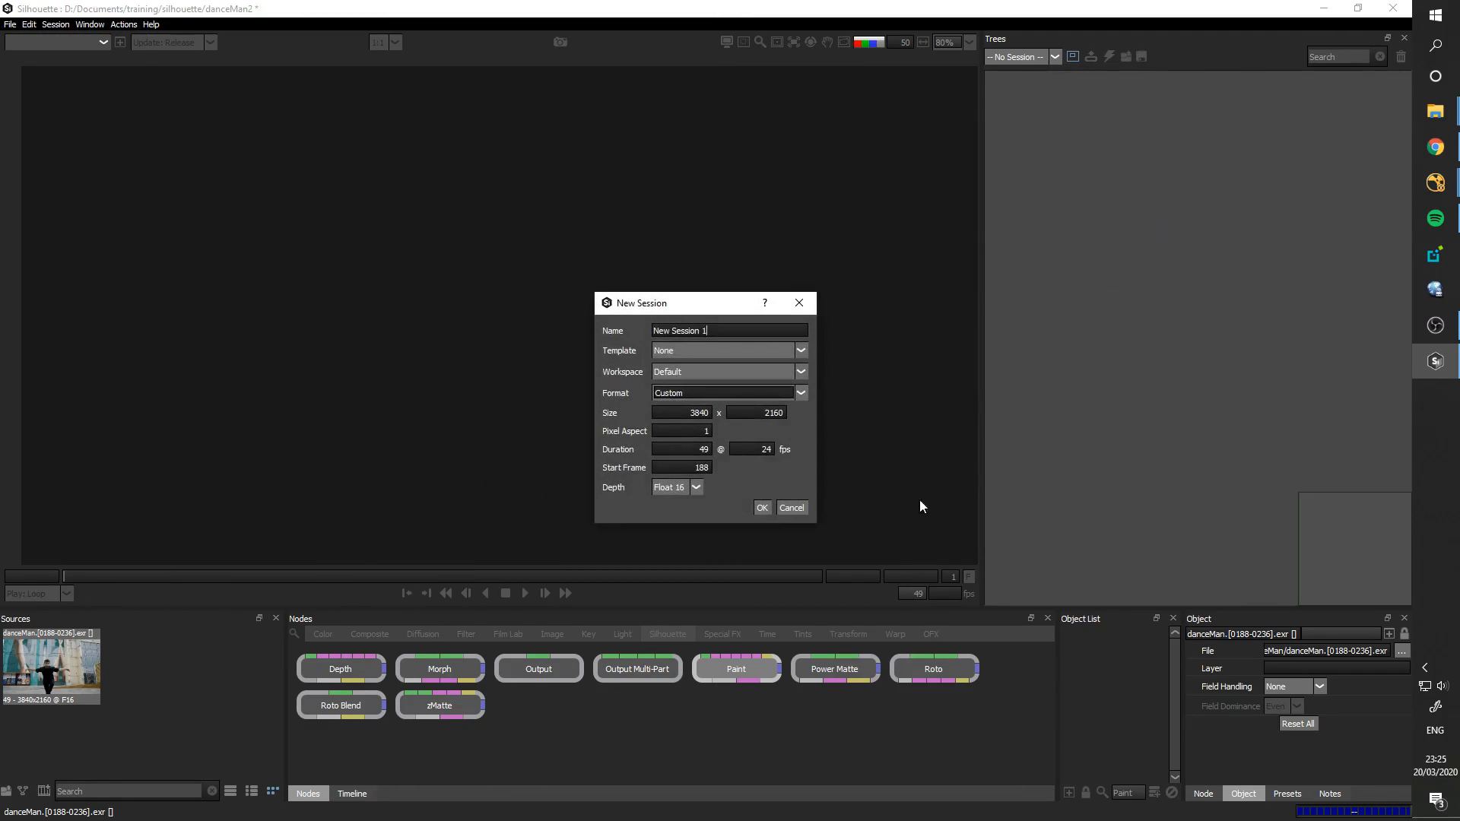
pyautogui.click(760, 508)
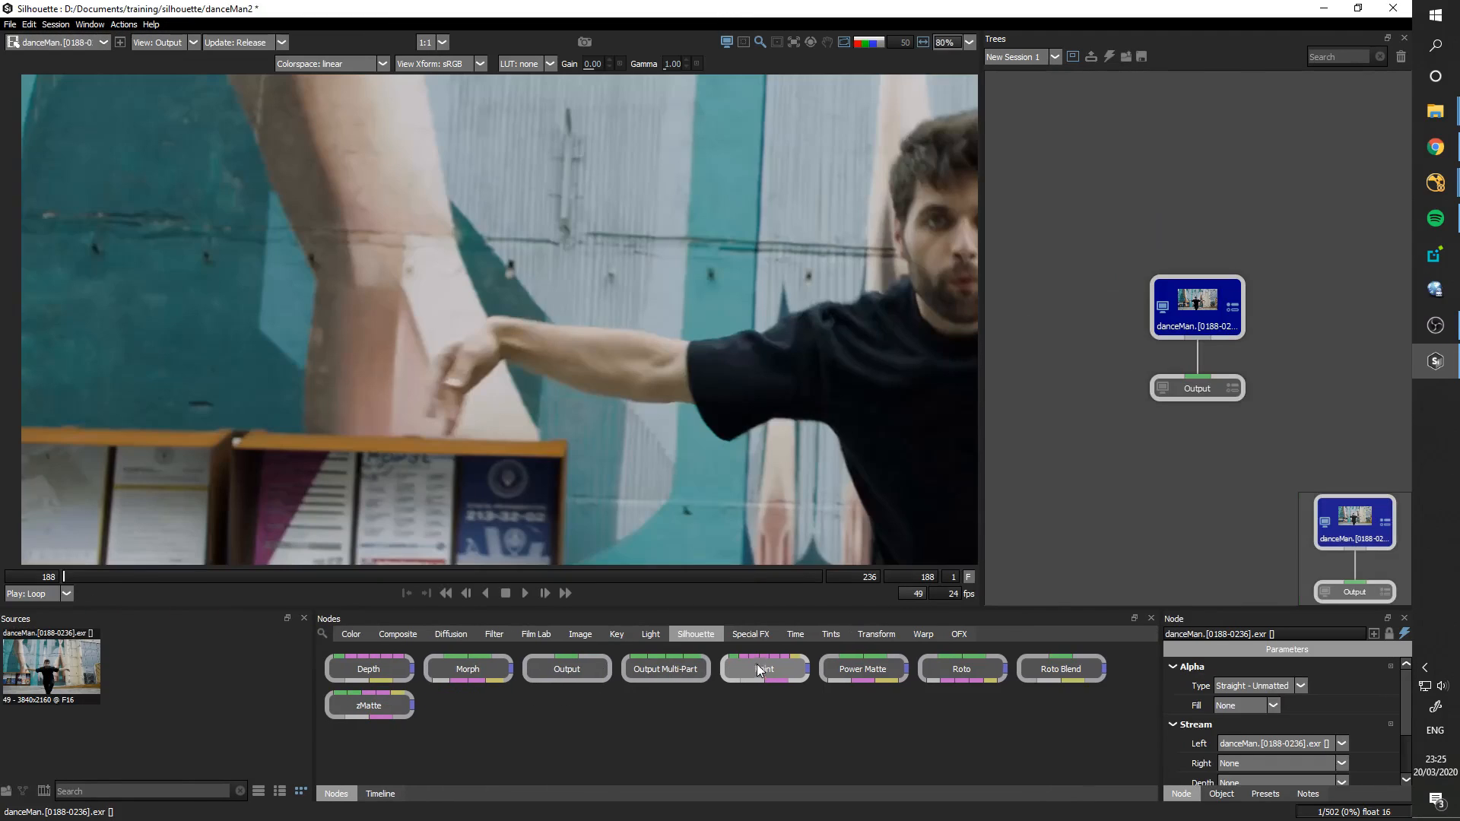
# Step: Insert a Paint node between the danceMan source and Output and space the nodes apart, declining to reset the undo state
pyautogui.moveTo(756, 664)
pyautogui.mouseDown()
pyautogui.moveTo(1193, 345)
pyautogui.moveTo(1199, 357)
pyautogui.mouseUp()
pyautogui.moveTo(1198, 304); pyautogui.dragTo(1207, 227)
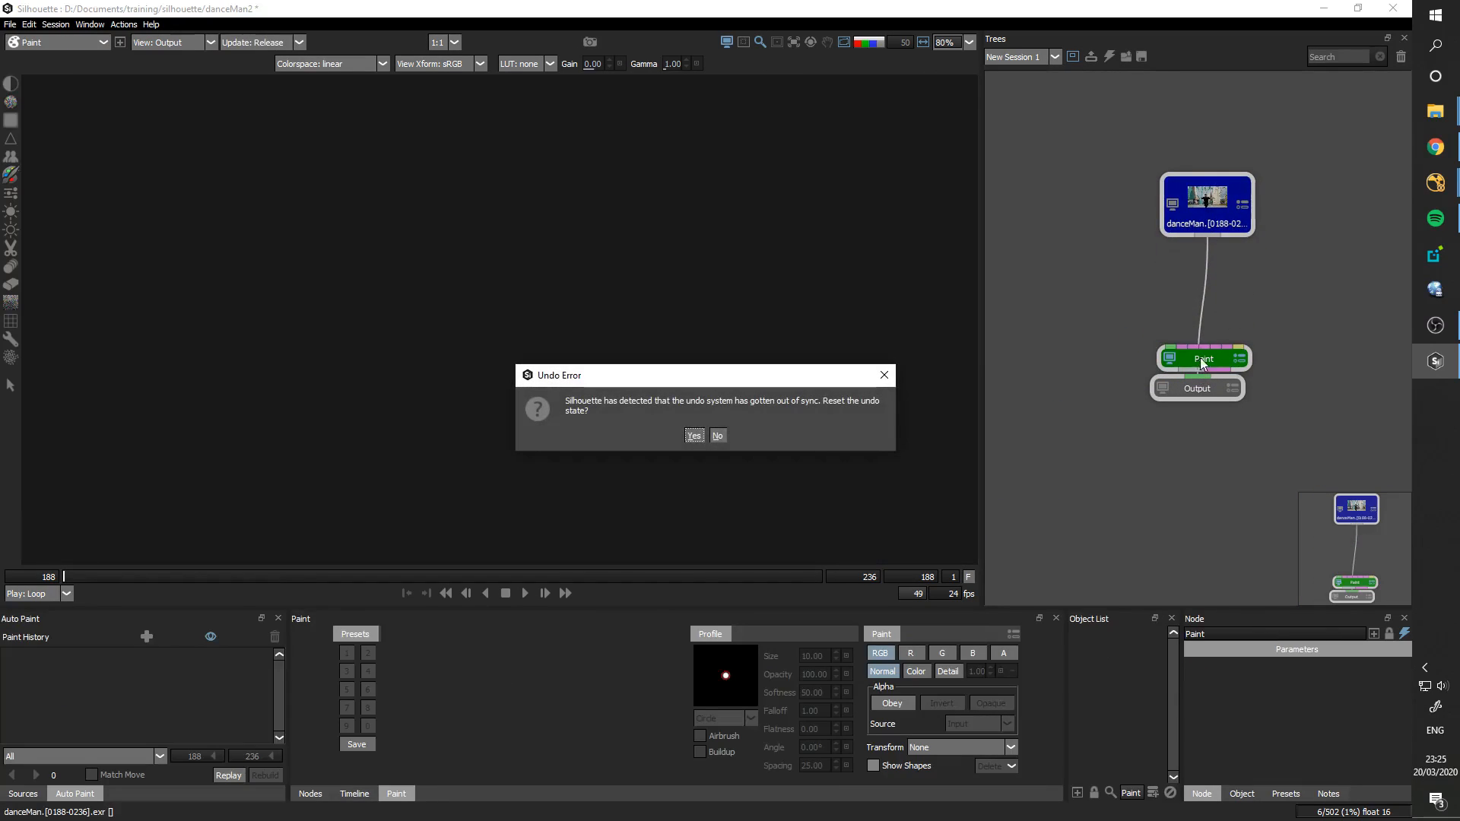
pyautogui.click(717, 436)
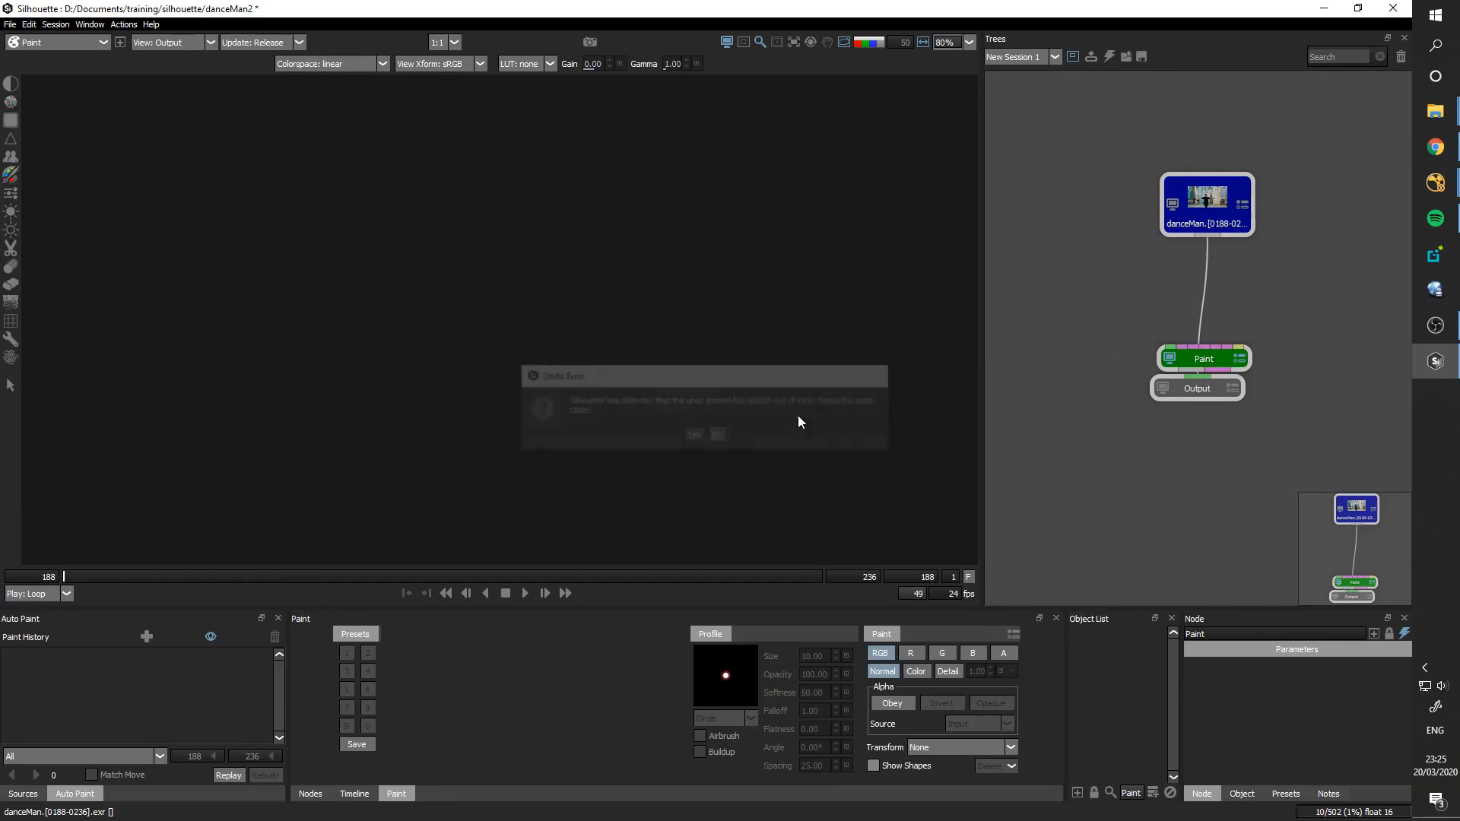
pyautogui.moveTo(1202, 364); pyautogui.dragTo(1230, 318)
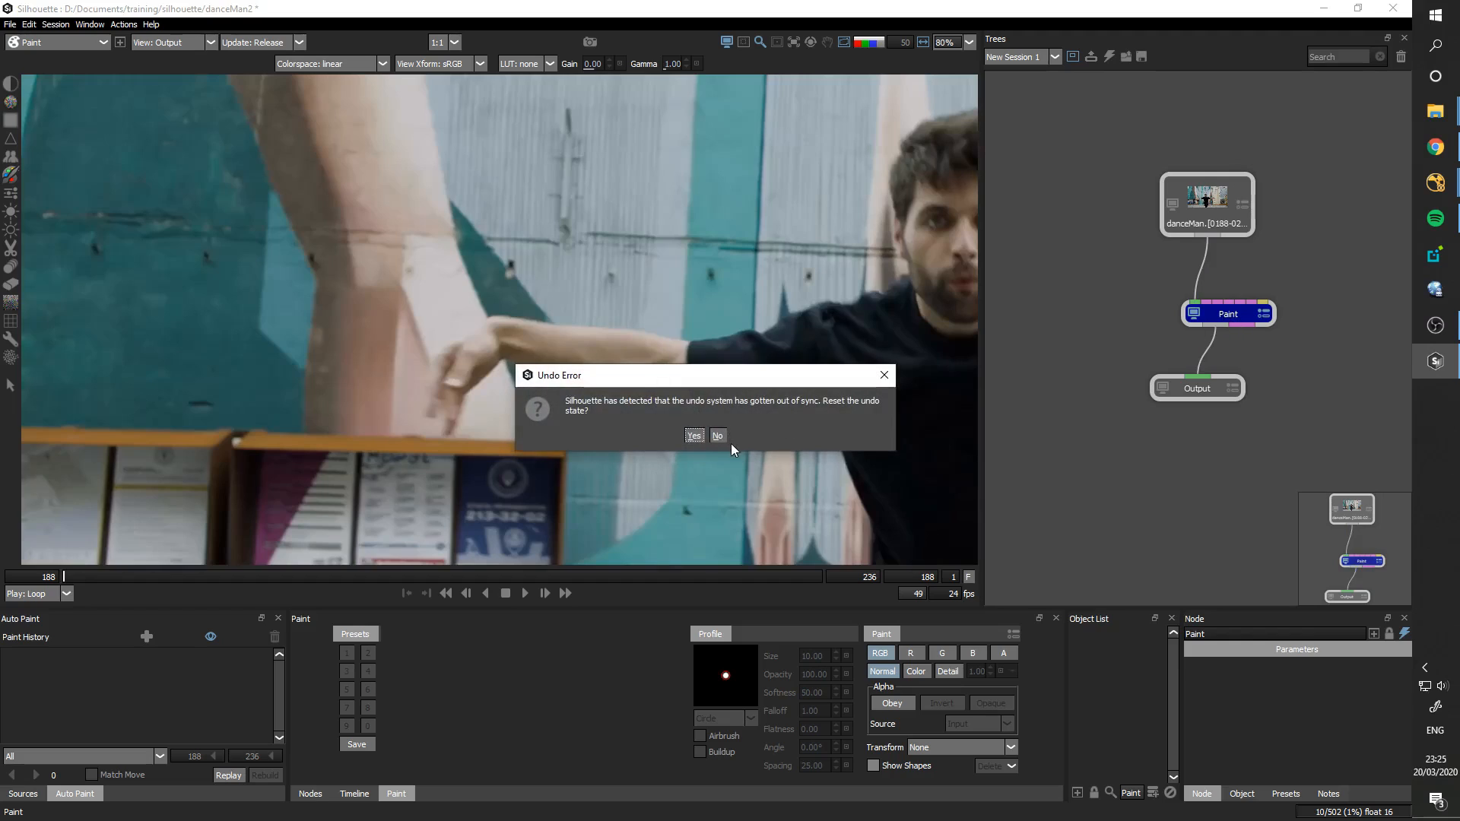
pyautogui.click(717, 436)
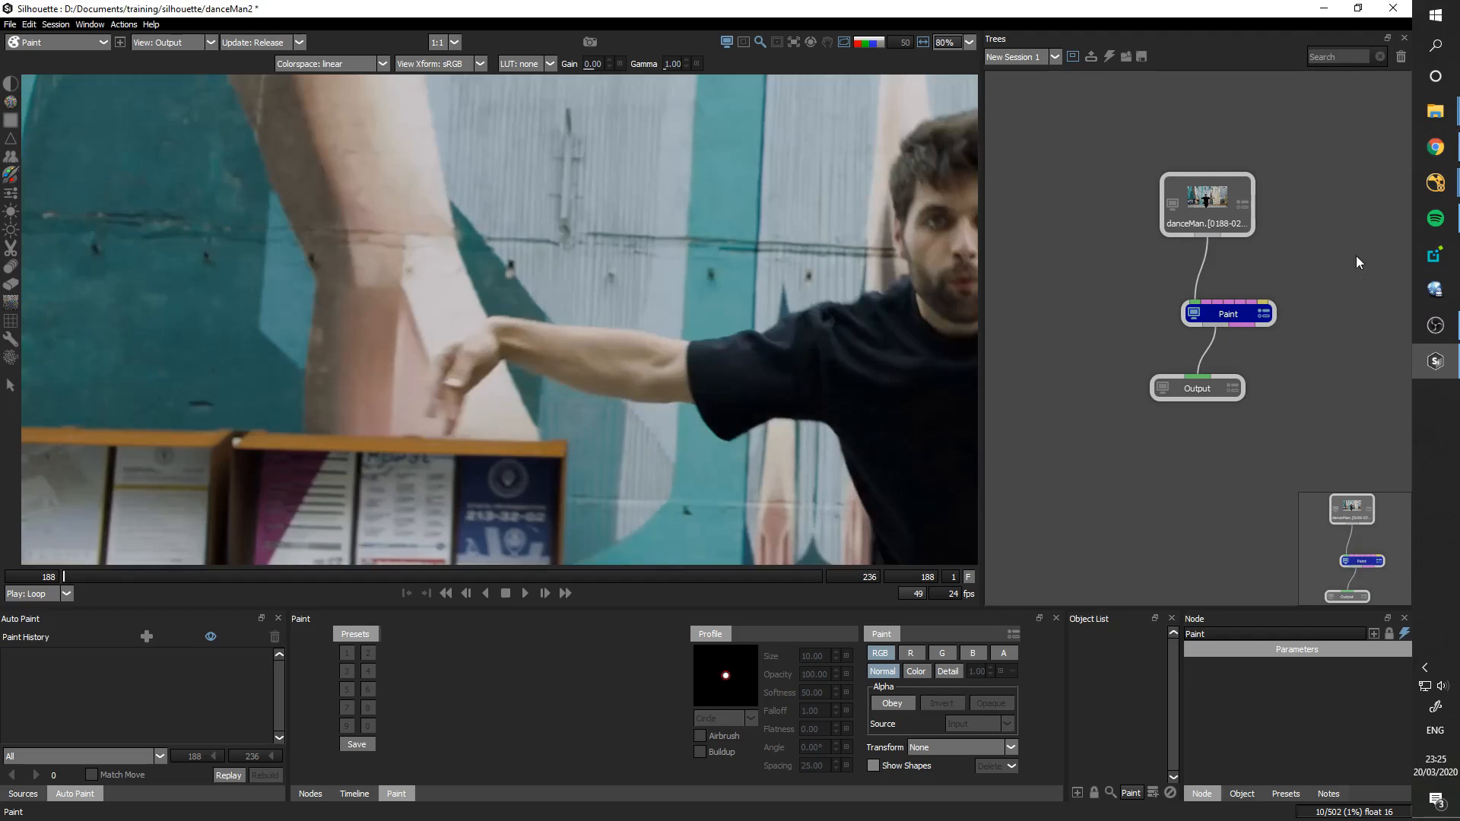
# Step: Exit the application without saving the modified project
pyautogui.click(1392, 7)
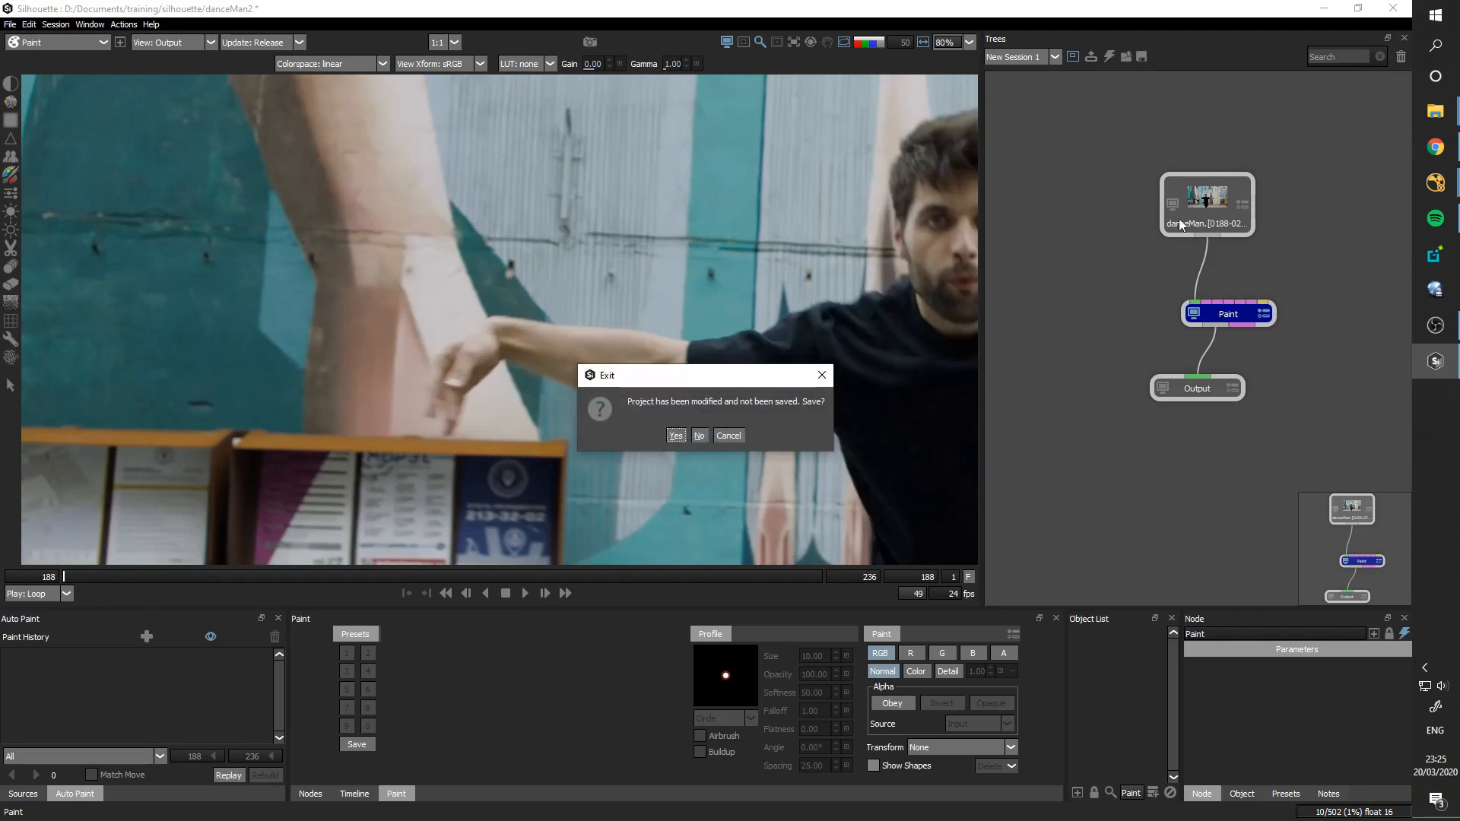
pyautogui.click(694, 439)
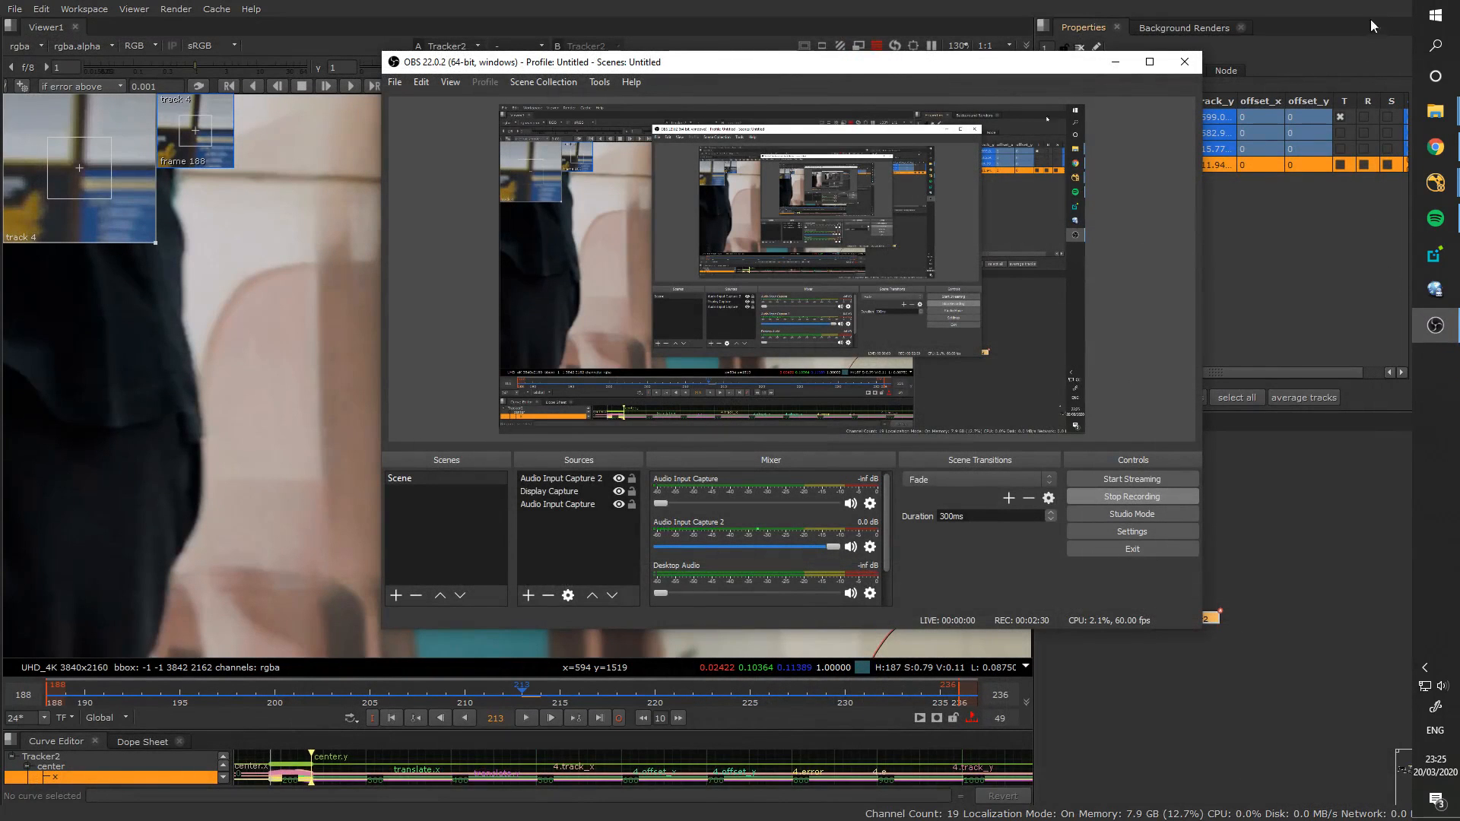
# Step: Launch Silhouette and start a new project
pyautogui.press('super')
pyautogui.write('sil')
pyautogui.click(1046, 99)
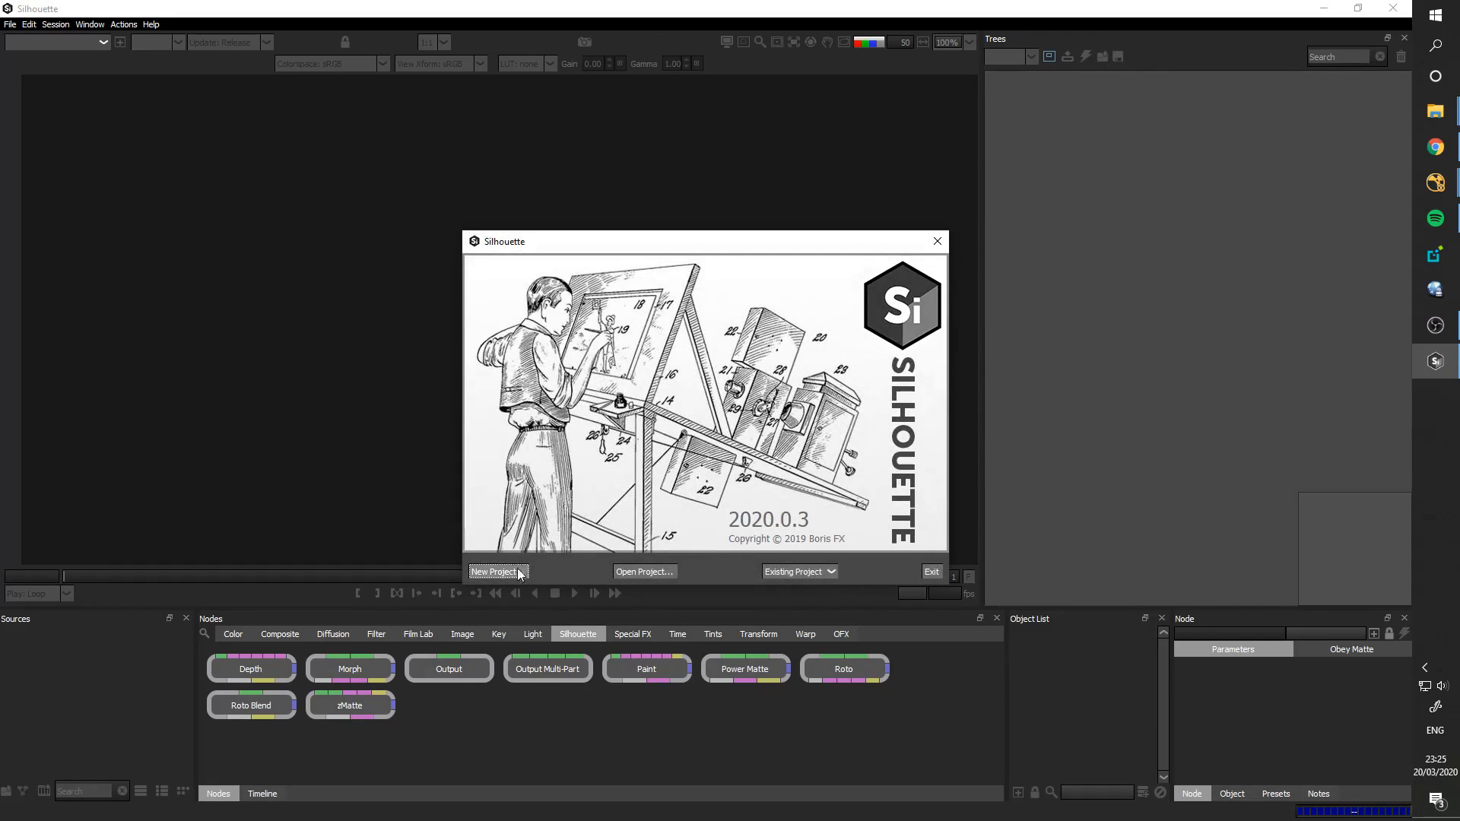
pyautogui.click(518, 571)
# Step: Choose the danceManPaint.sfx folder in Documents/training/silhouette as the new project's directory
pyautogui.click(816, 411)
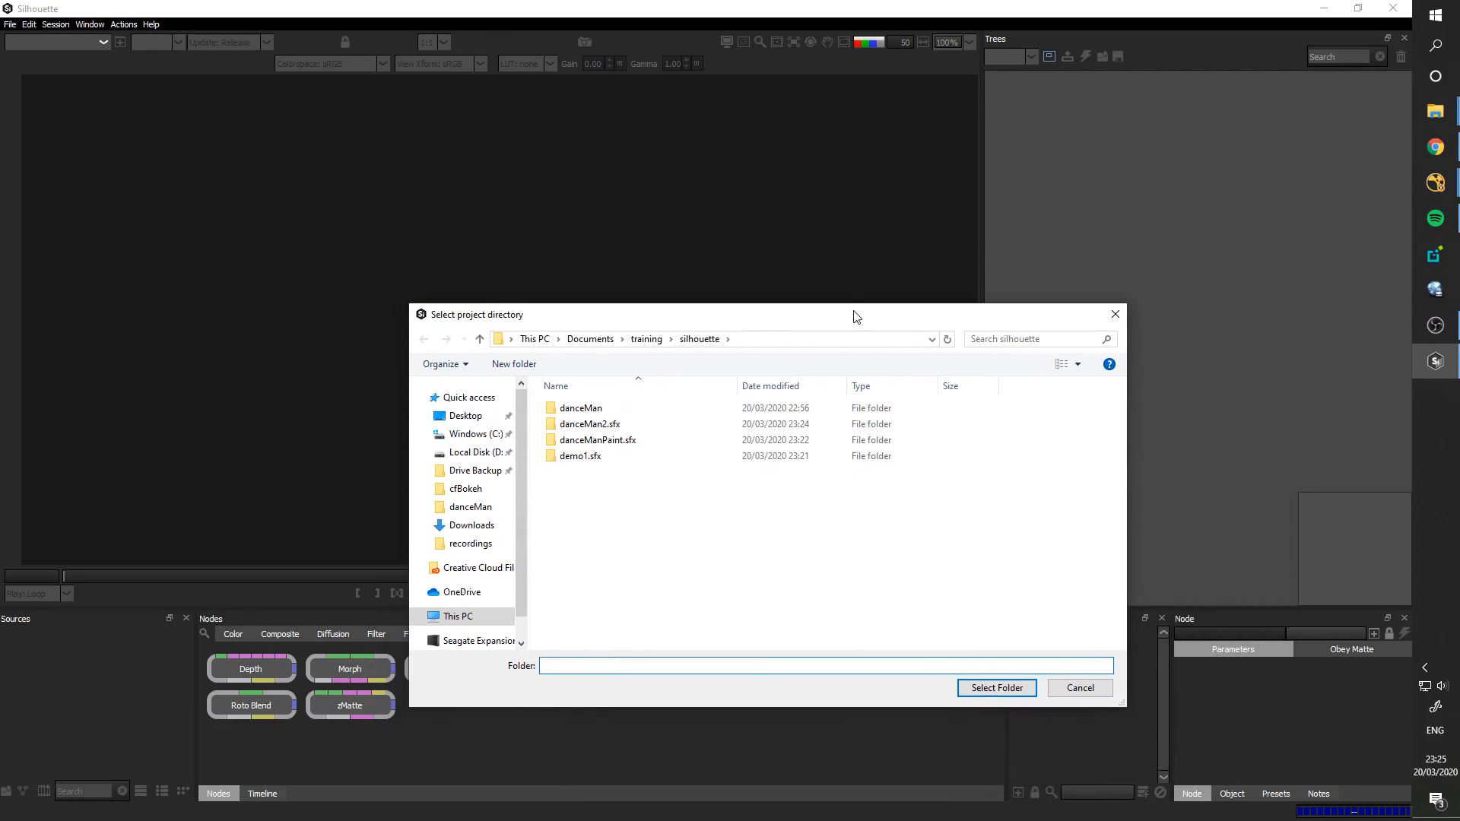
pyautogui.click(643, 409)
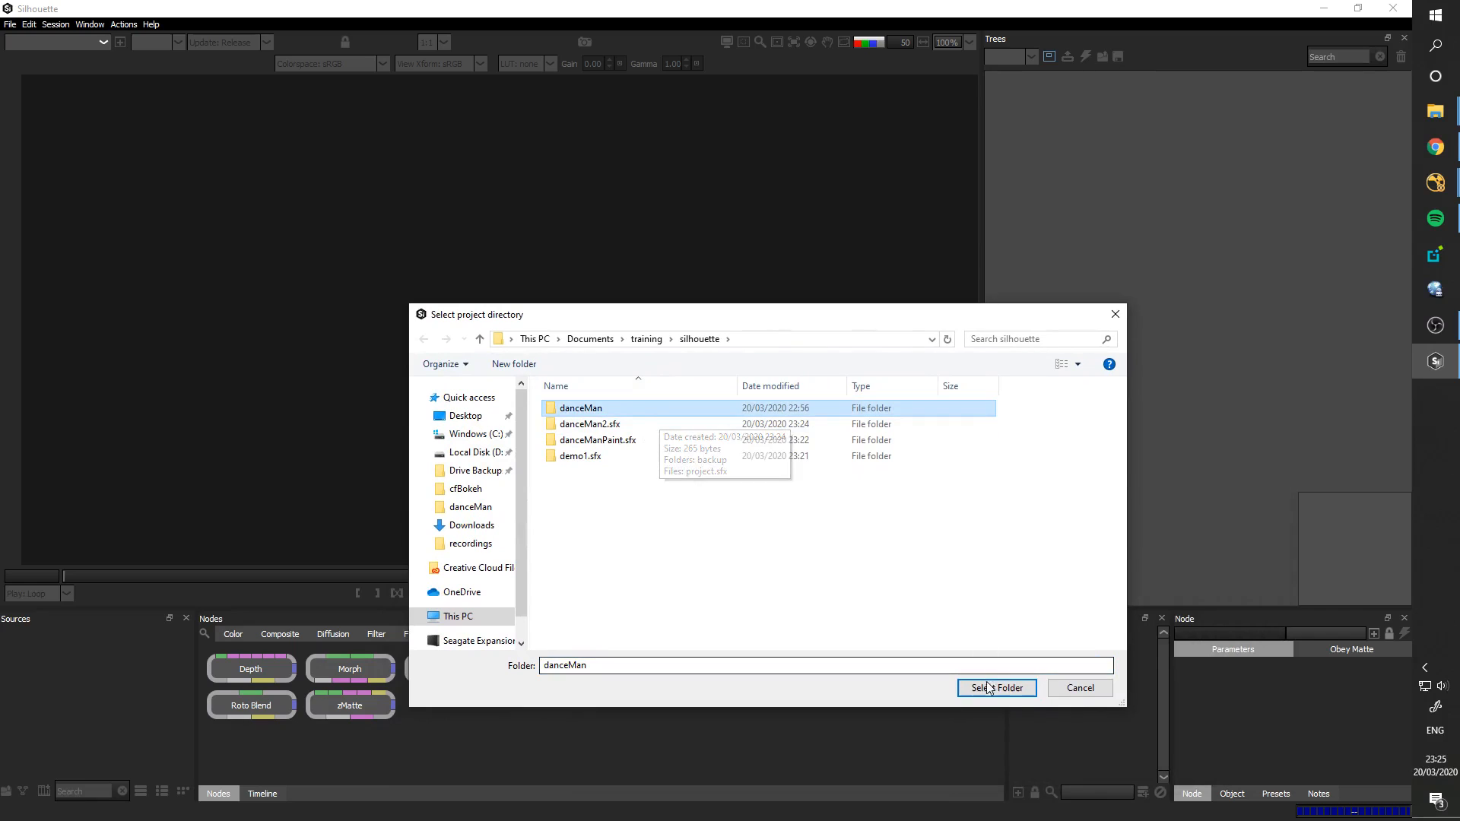
pyautogui.click(673, 423)
pyautogui.click(656, 438)
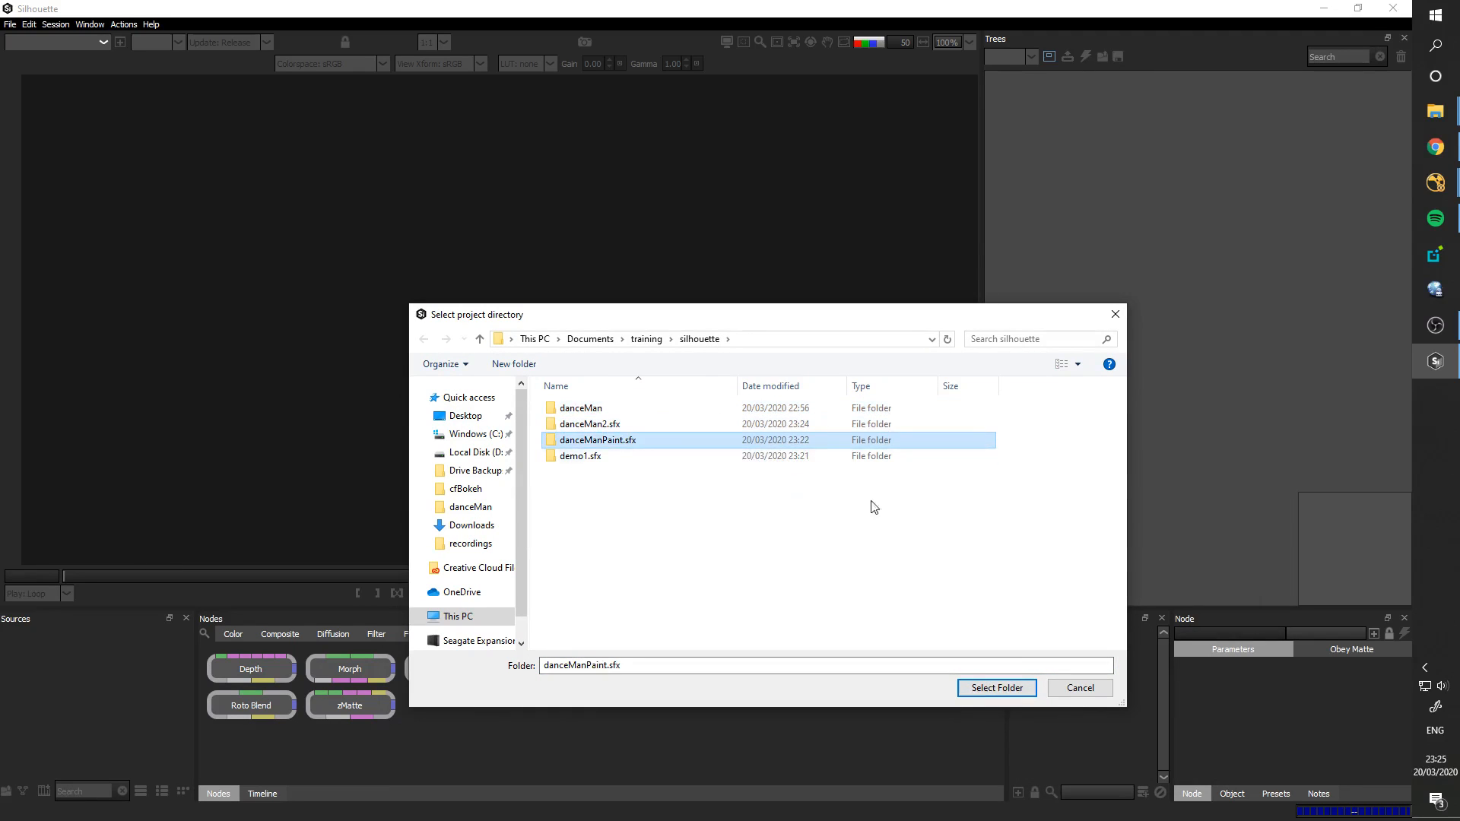
pyautogui.click(999, 687)
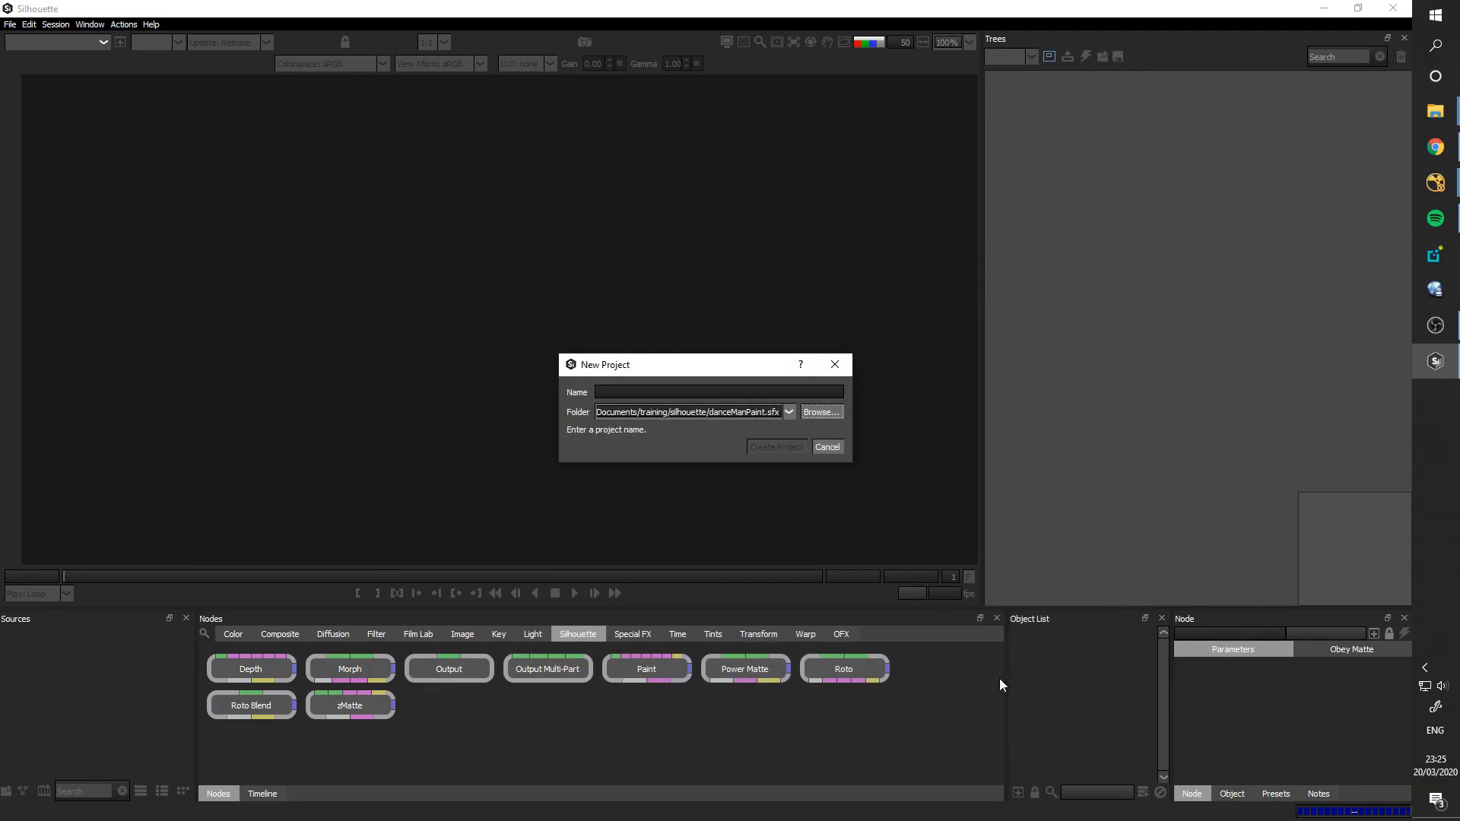
# Step: Name the new project danceMan3 and create it in the danceManPaint.sfx folder
pyautogui.click(825, 413)
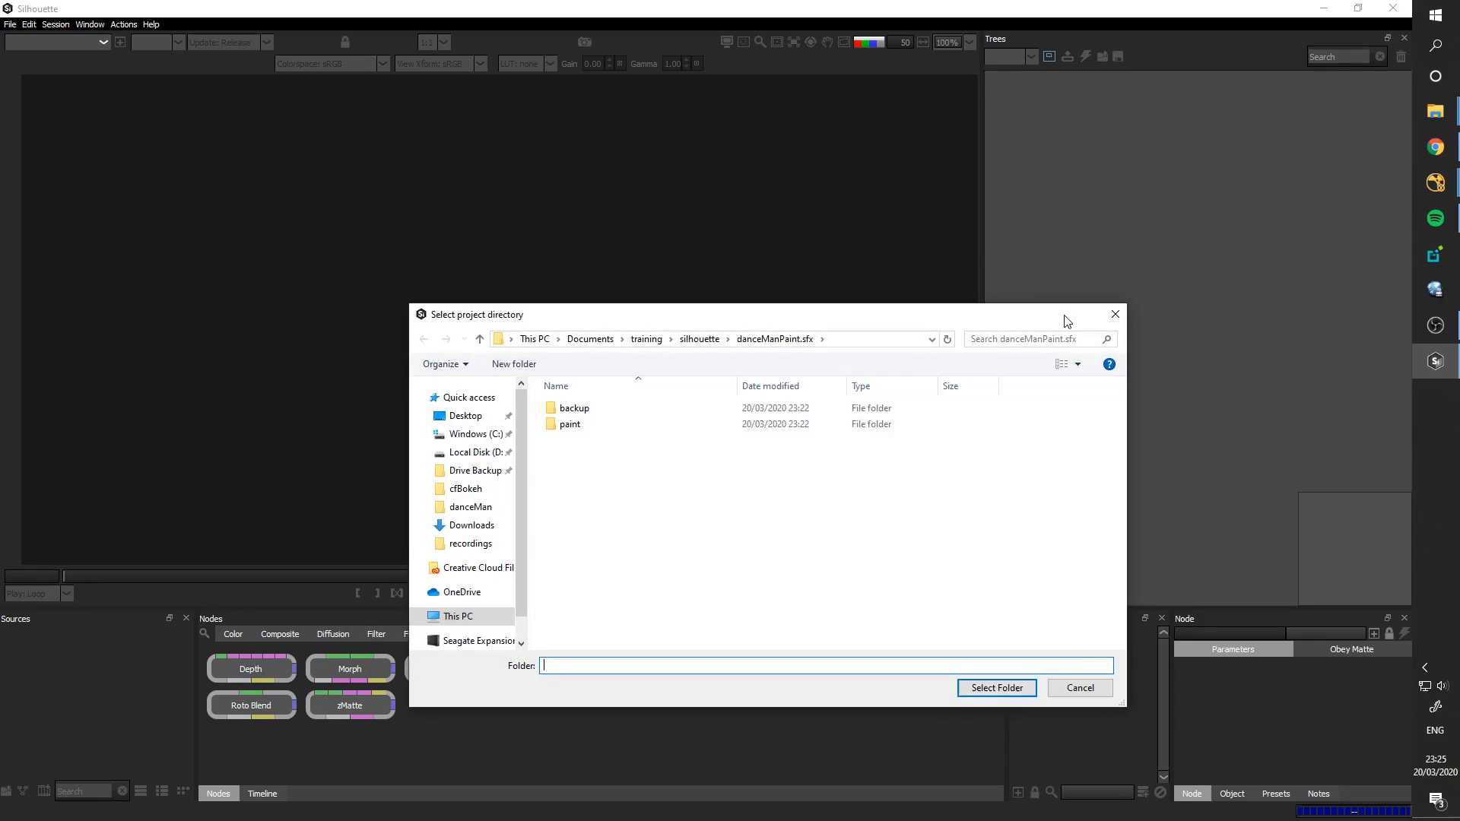
pyautogui.click(1114, 315)
pyautogui.write('da')
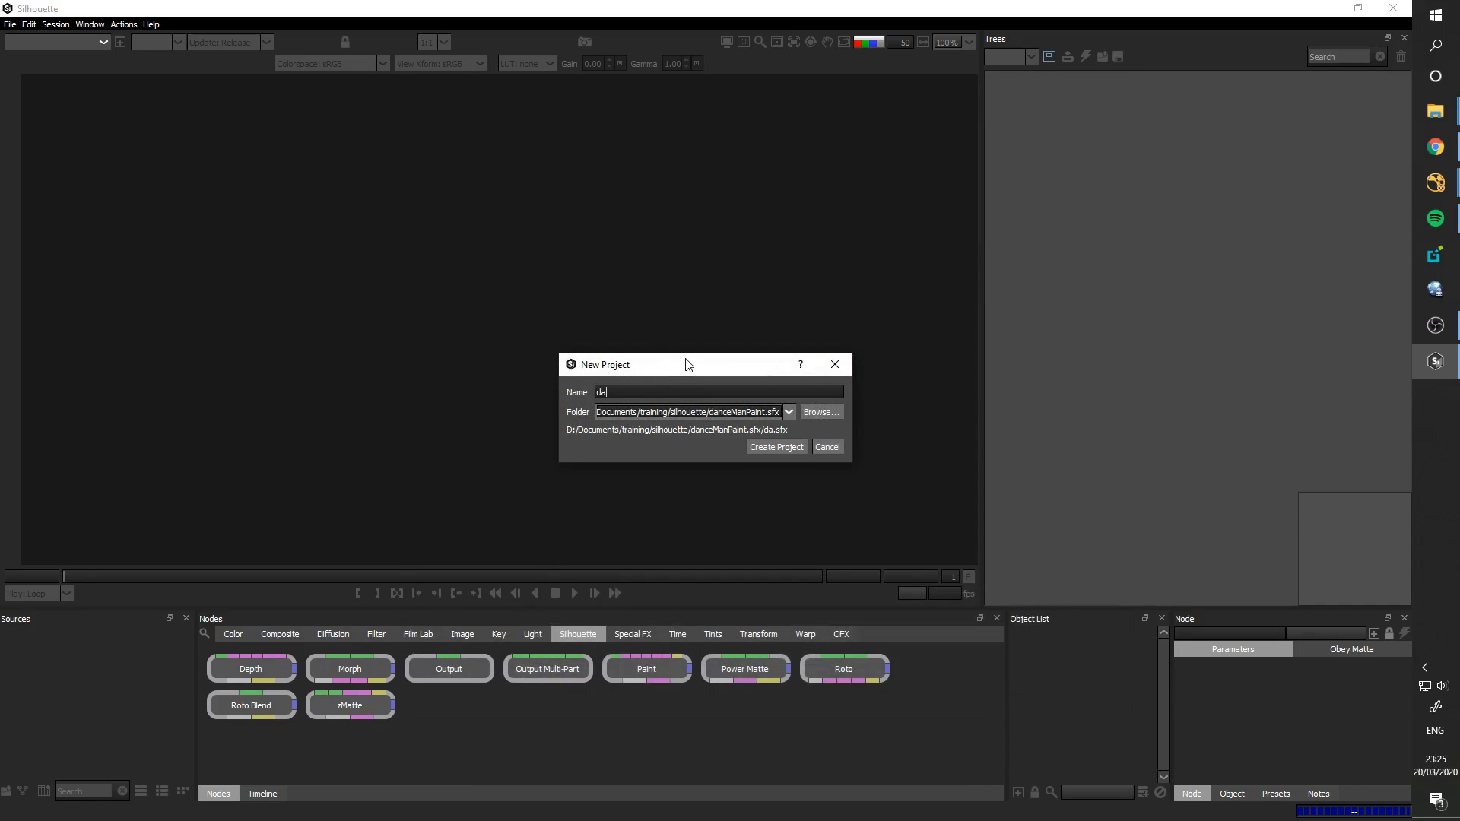
pyautogui.write('nceMan3')
pyautogui.click(757, 449)
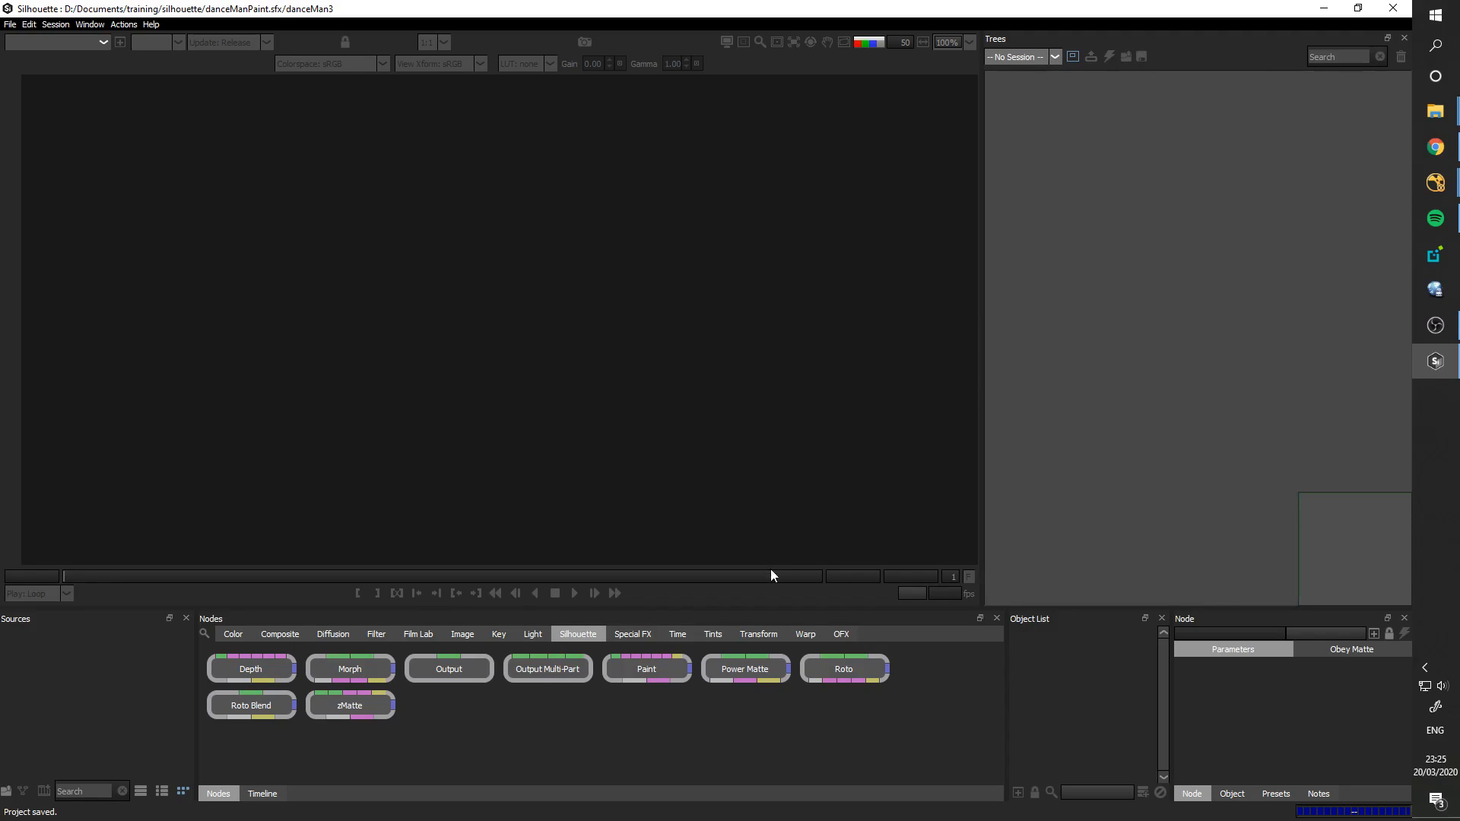
# Step: Import the danceMan.[0188-0236].exr sequence and create a session from it with the default settings
pyautogui.click(5, 27)
pyautogui.moveTo(91, 186)
pyautogui.click(194, 186)
pyautogui.click(264, 123)
pyautogui.click(601, 402)
pyautogui.moveTo(82, 635); pyautogui.dragTo(1217, 262)
pyautogui.click(760, 508)
# Step: Insert a Paint node between the danceMan source and Output, display it in the viewer and line it up with them
pyautogui.moveTo(630, 674)
pyautogui.mouseDown()
pyautogui.moveTo(1194, 365)
pyautogui.moveTo(1302, 352)
pyautogui.moveTo(1208, 316)
pyautogui.moveTo(1276, 307)
pyautogui.mouseUp()
pyautogui.click(1225, 275)
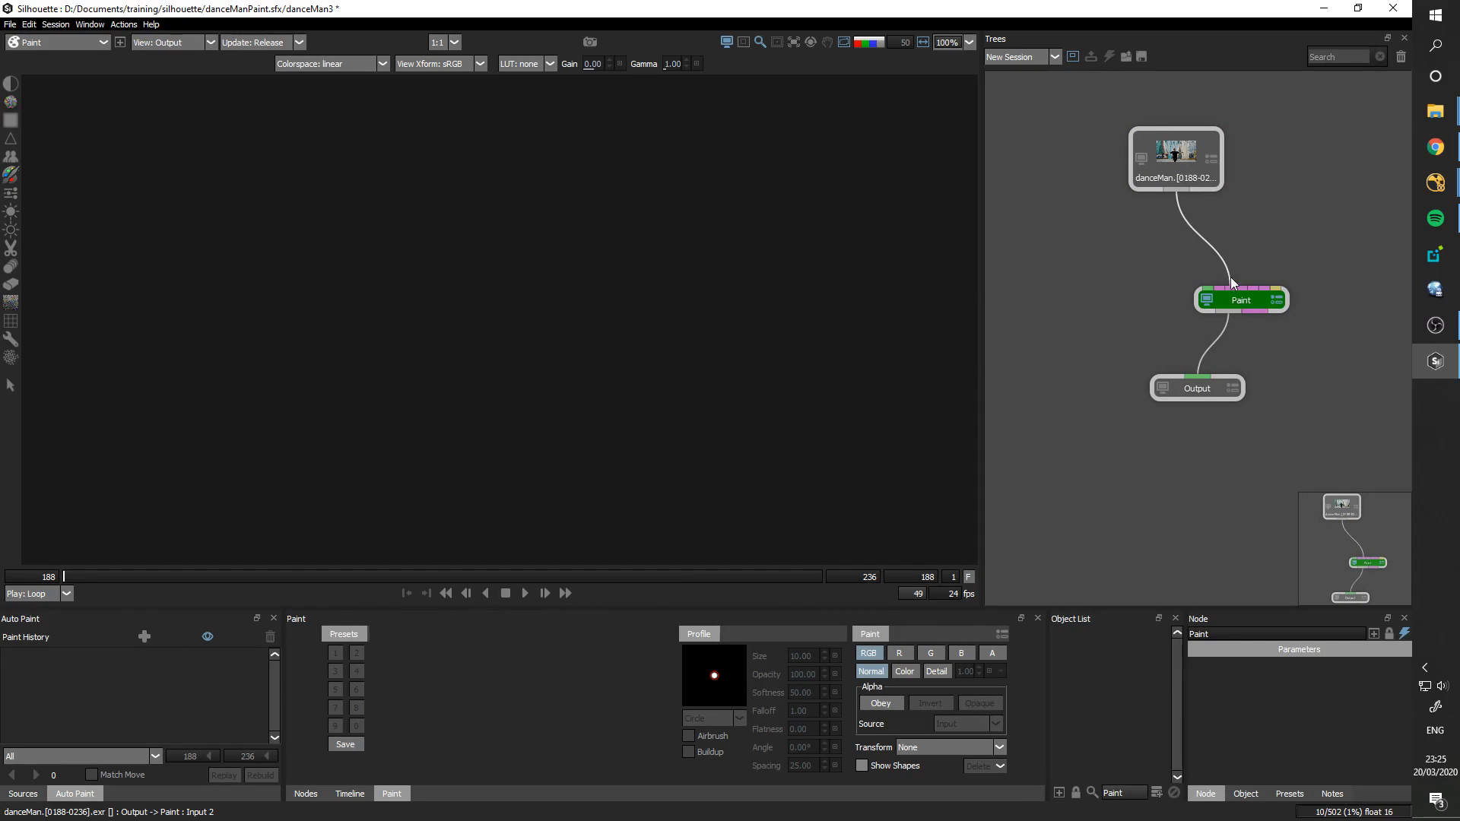
pyautogui.click(1207, 299)
pyautogui.moveTo(1229, 301); pyautogui.dragTo(1189, 287)
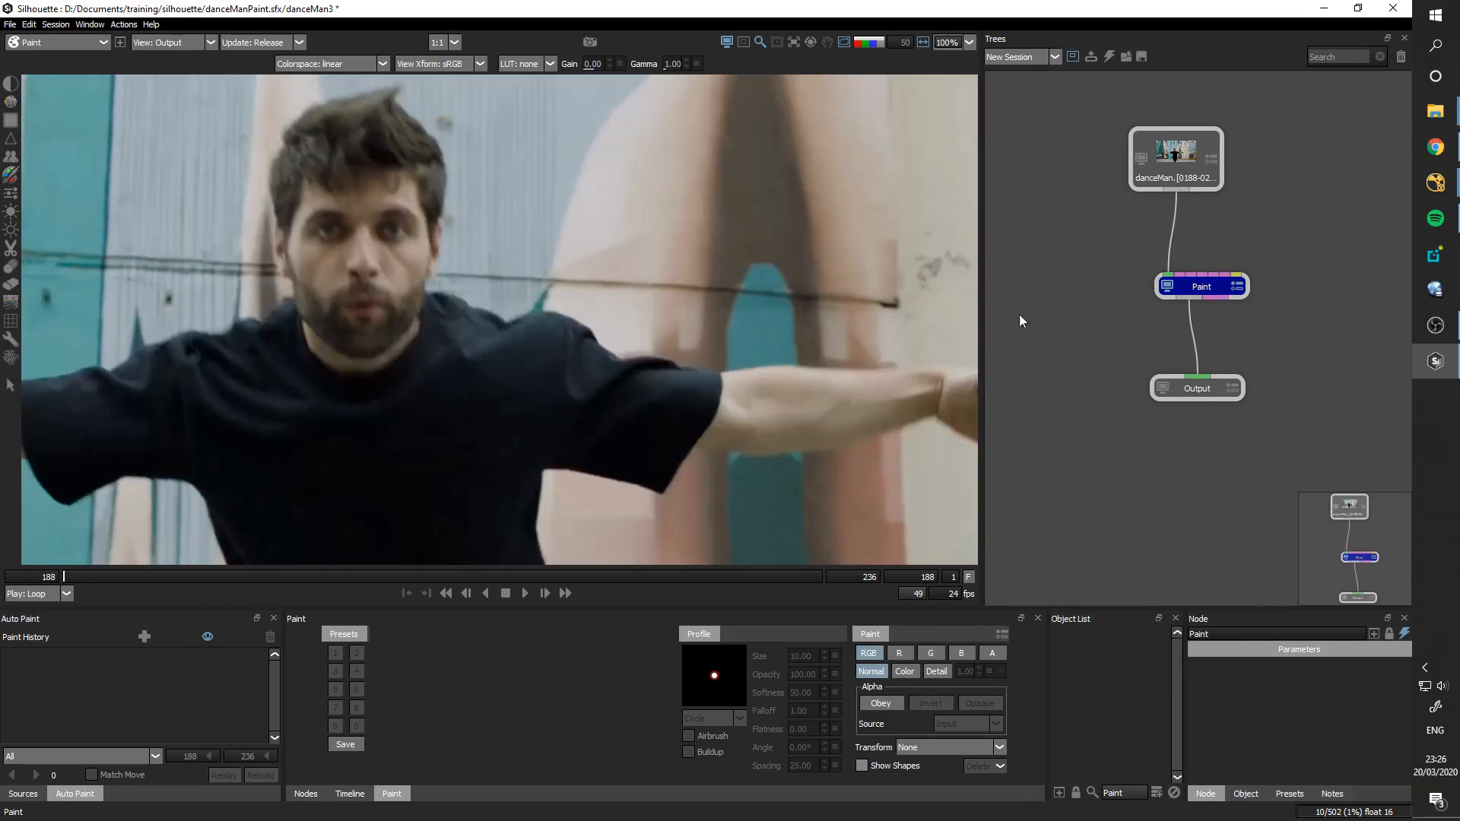
# Step: Set up a Clone brush of size 76 with a source offset of about -17, -131 and paint over the outstretched forearm
pyautogui.moveTo(534, 266); pyautogui.dragTo(620, 249)
pyautogui.moveTo(380, 248)
pyautogui.mouseDown()
pyautogui.moveTo(659, 189)
pyautogui.moveTo(747, 207)
pyautogui.mouseUp()
pyautogui.click(11, 156)
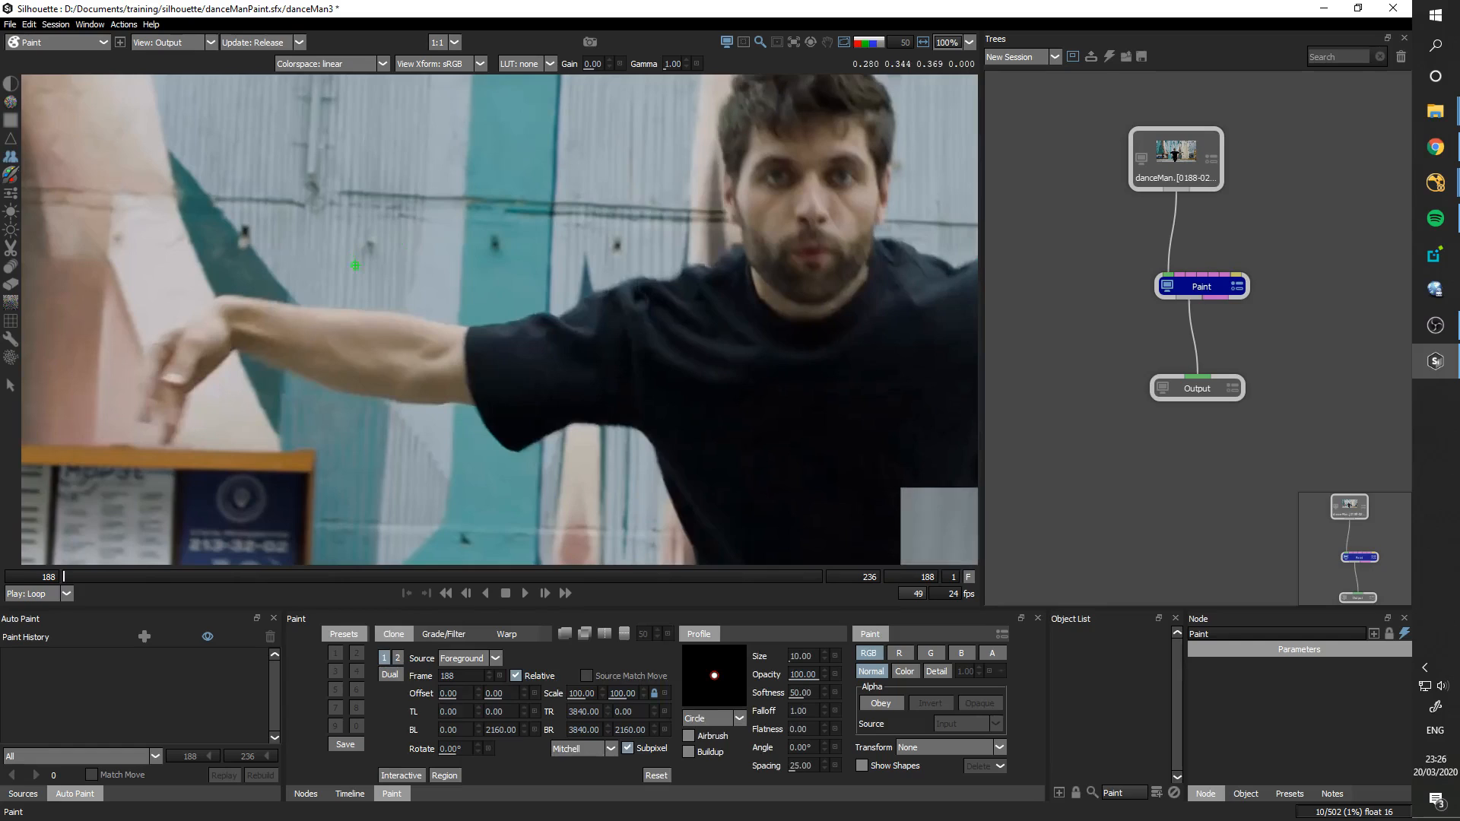
pyautogui.moveTo(368, 248); pyautogui.dragTo(394, 245)
pyautogui.moveTo(334, 286); pyautogui.dragTo(322, 186)
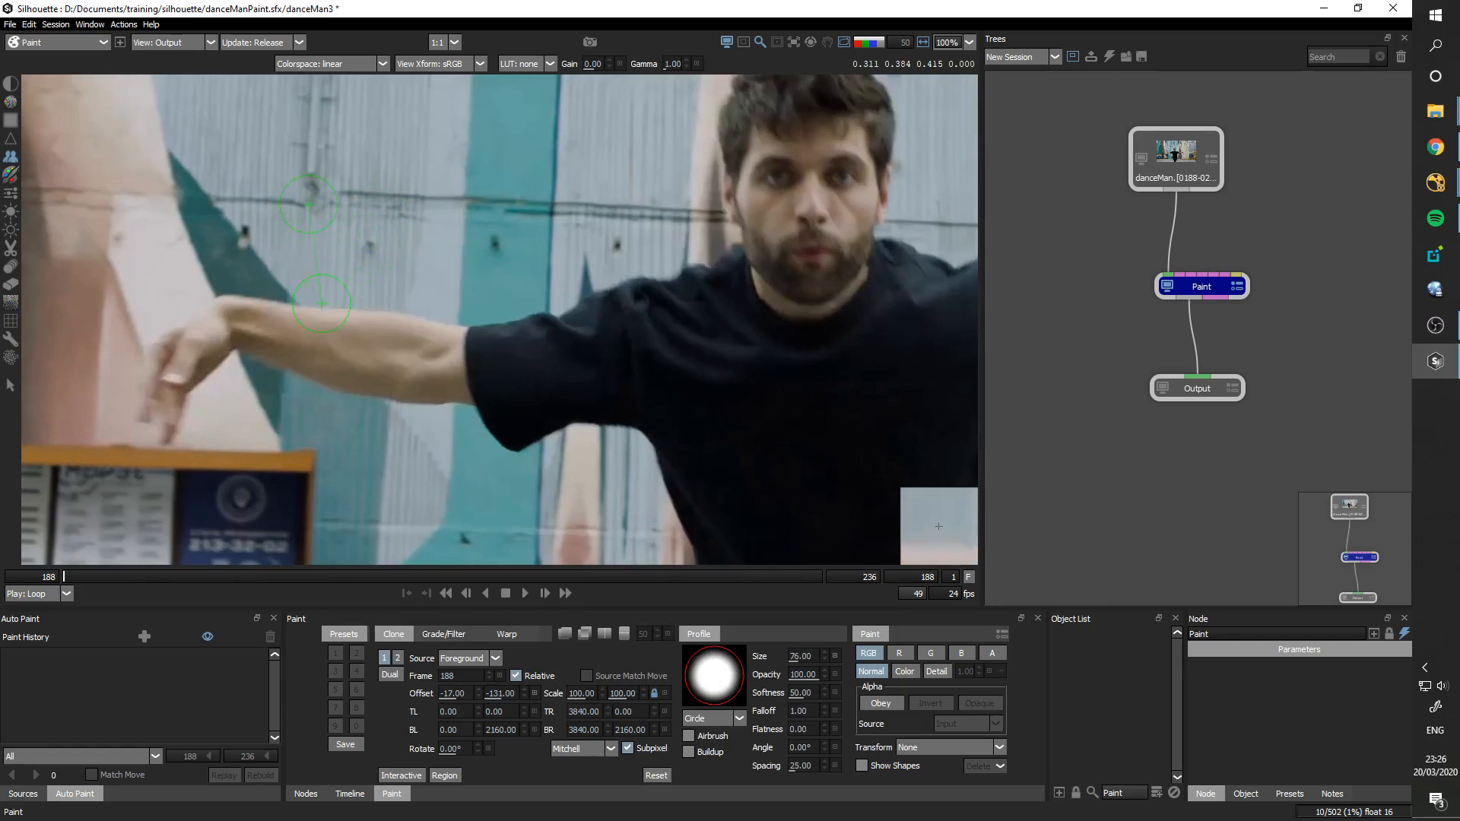
pyautogui.moveTo(219, 288); pyautogui.dragTo(382, 259)
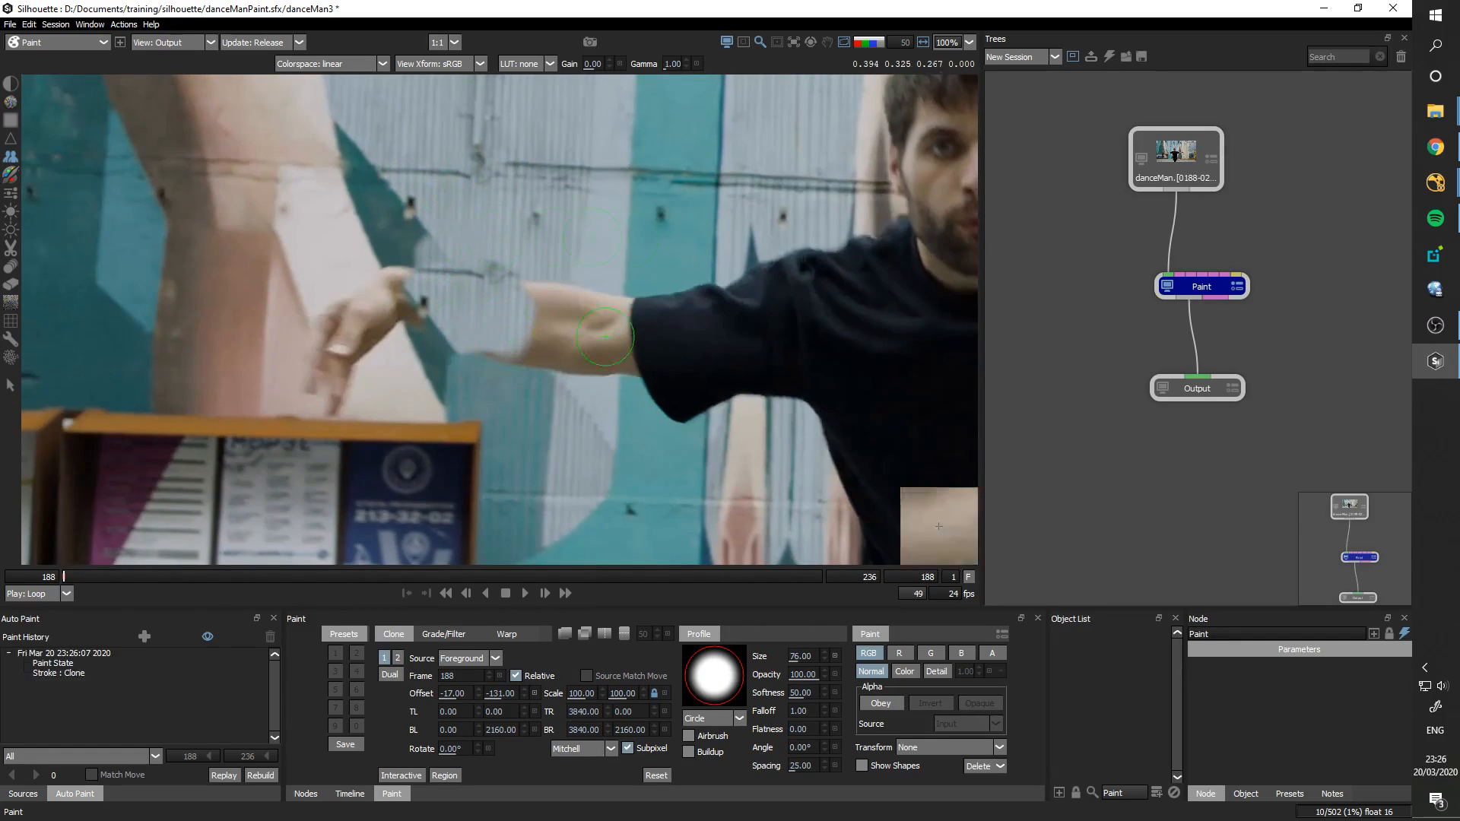
# Step: Set the clone brush opacity to 30 with Buildup enabled, and undo the clone strokes on the forearm
pyautogui.click(805, 676)
pyautogui.write('30')
pyautogui.press('Return')
pyautogui.click(688, 752)
pyautogui.moveTo(521, 311)
pyautogui.mouseDown()
pyautogui.moveTo(550, 298)
pyautogui.moveTo(511, 283)
pyautogui.moveTo(596, 329)
pyautogui.mouseUp()
pyautogui.hotkey('ctrl', 'z')
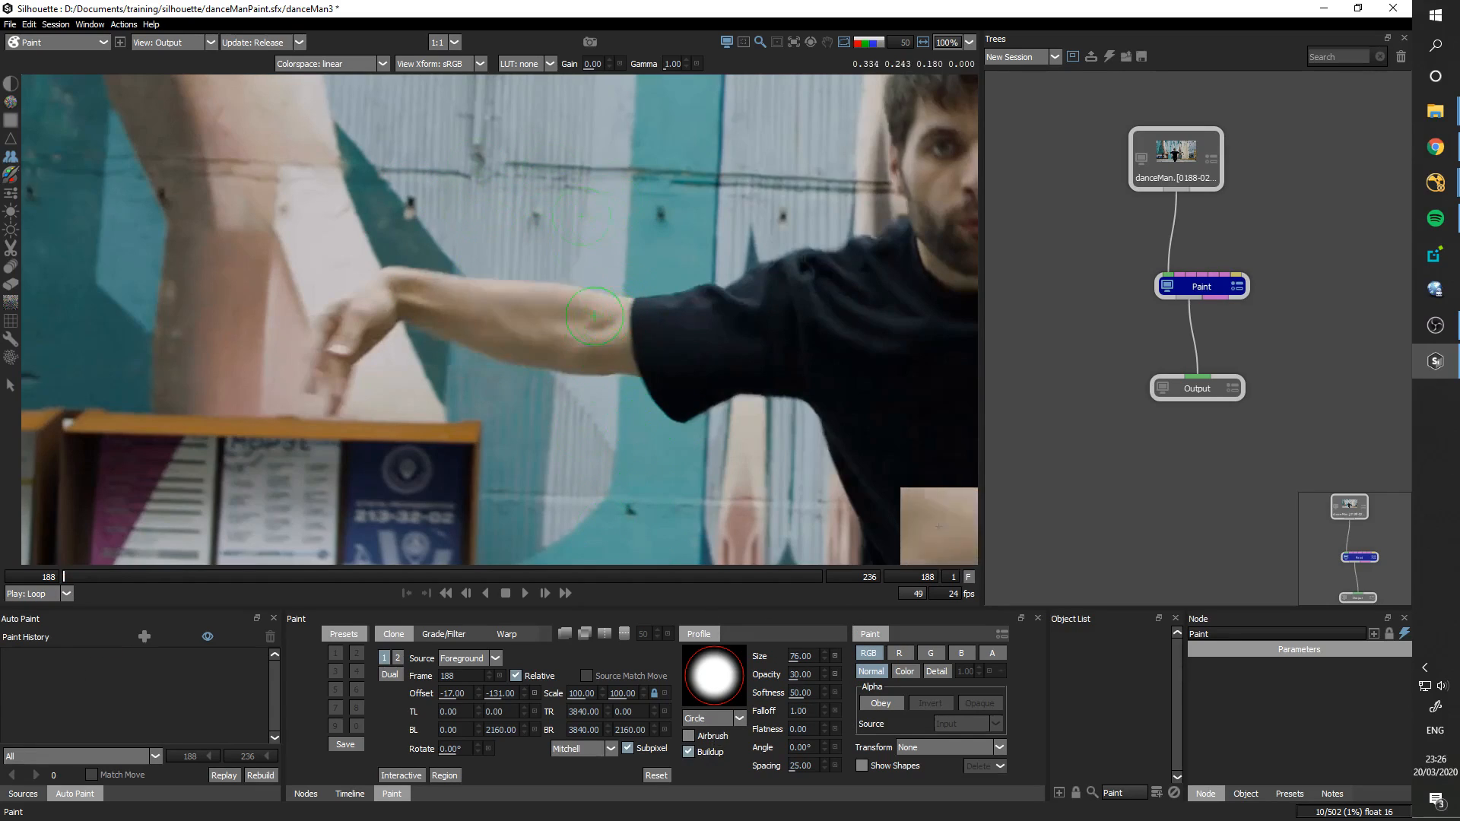
# Step: Clone wall texture over the forearm at reduced opacity and remove the patch with the Eraser at size 120
pyautogui.moveTo(515, 292); pyautogui.dragTo(552, 290)
pyautogui.press('e')
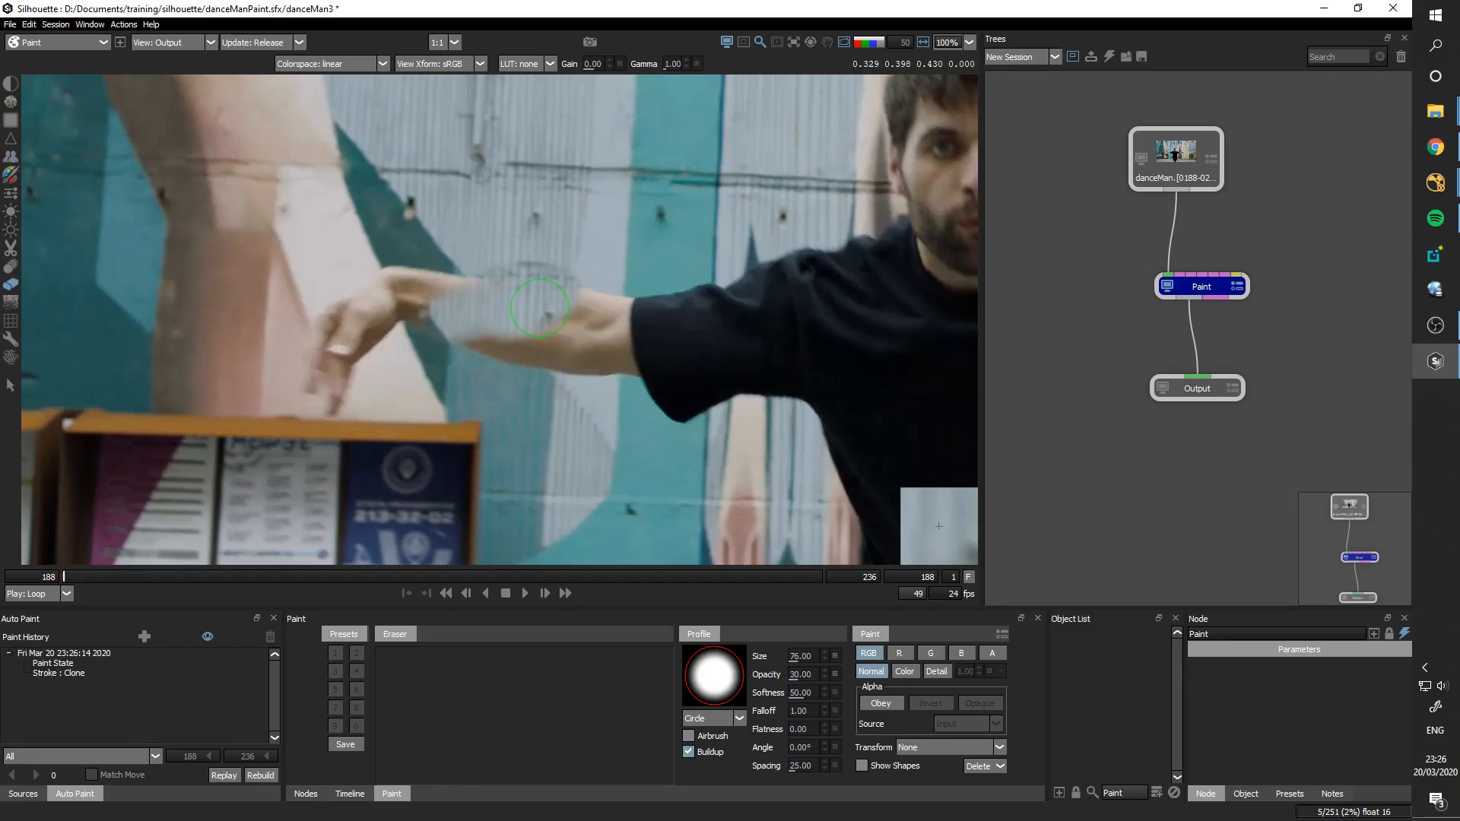
pyautogui.moveTo(426, 301); pyautogui.dragTo(563, 308)
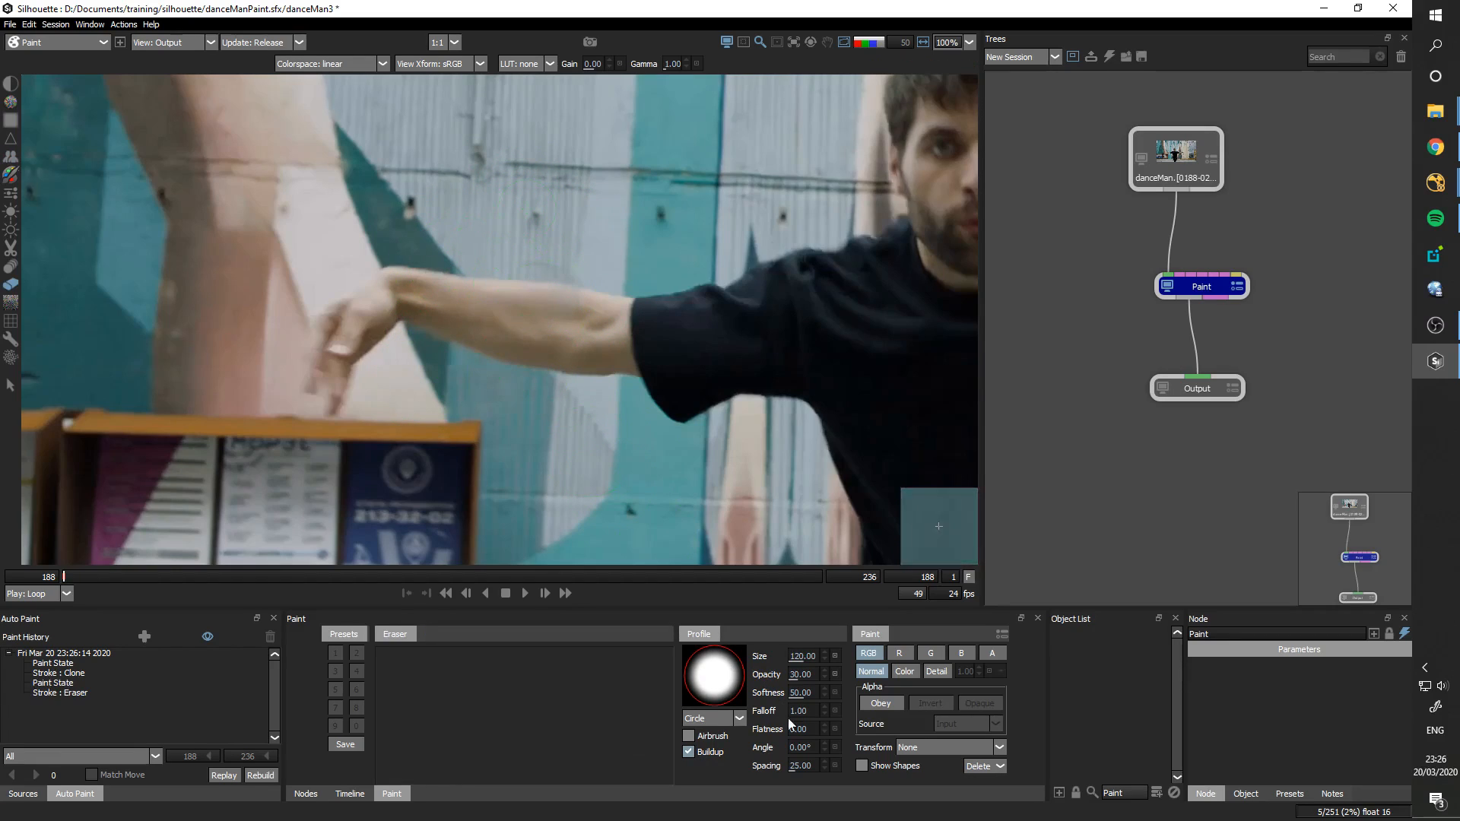
# Step: Try clone strokes on the forearm with the size 120 brush, undoing or erasing each one
pyautogui.press('c')
pyautogui.moveTo(487, 357)
pyautogui.mouseDown()
pyautogui.moveTo(602, 344)
pyautogui.moveTo(720, 355)
pyautogui.mouseUp()
pyautogui.moveTo(654, 322); pyautogui.dragTo(659, 312)
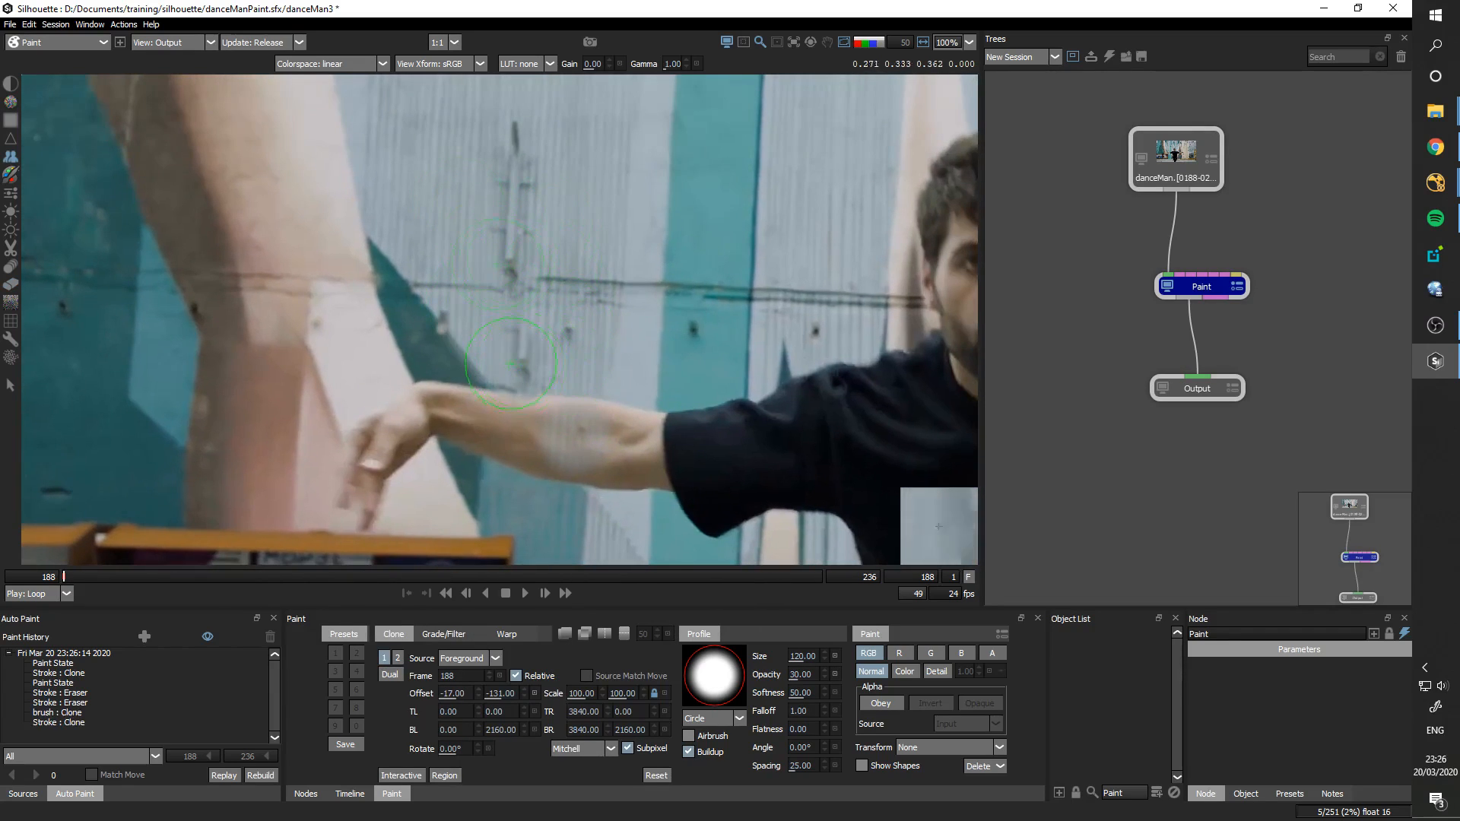
pyautogui.hotkey('ctrl', 'z')
pyautogui.moveTo(559, 396); pyautogui.dragTo(477, 337)
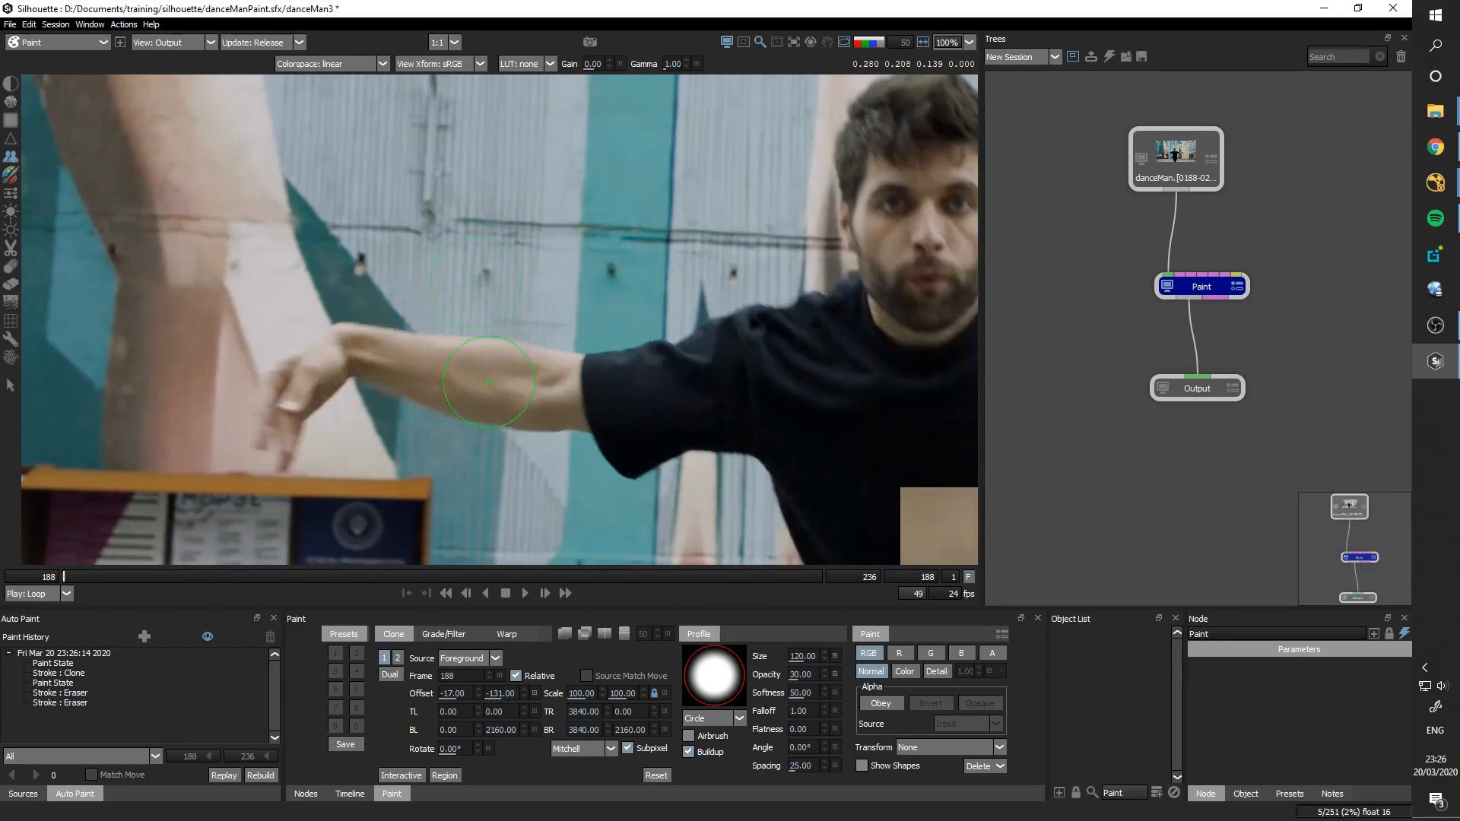
pyautogui.moveTo(494, 382); pyautogui.dragTo(586, 379)
pyautogui.hotkey('ctrl', 'z')
pyautogui.moveTo(581, 394)
pyautogui.mouseDown()
pyautogui.moveTo(509, 385)
pyautogui.moveTo(530, 344)
pyautogui.moveTo(564, 365)
pyautogui.mouseUp()
pyautogui.press('e')
pyautogui.press('e')
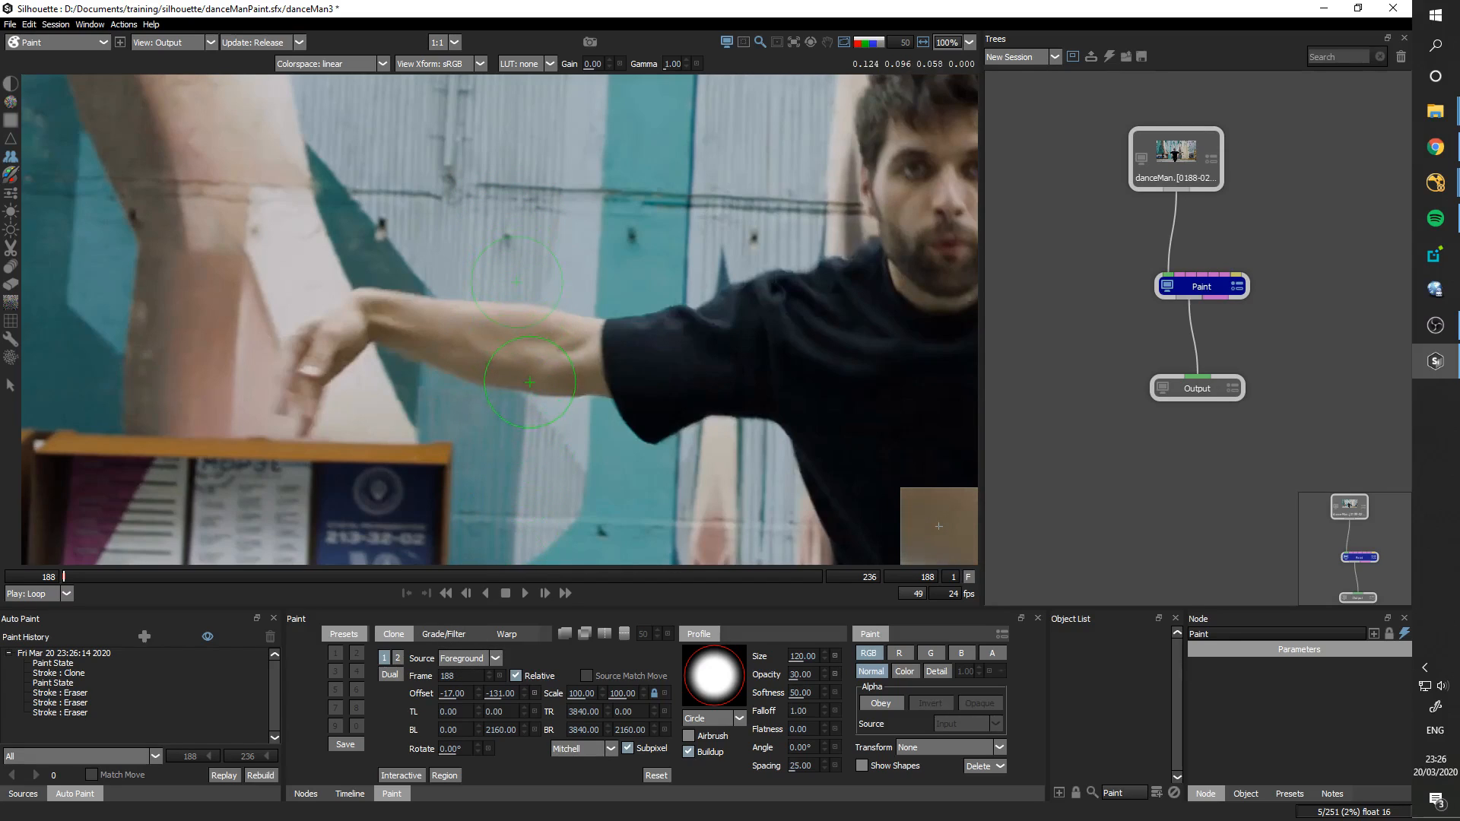
# Step: Show the onion skin overlay, accept resetting the undo state and shift the clone source to an offset of about -79, 104
pyautogui.press('o')
pyautogui.moveTo(612, 425)
pyautogui.mouseDown()
pyautogui.moveTo(571, 384)
pyautogui.moveTo(612, 376)
pyautogui.moveTo(596, 395)
pyautogui.moveTo(558, 362)
pyautogui.mouseUp()
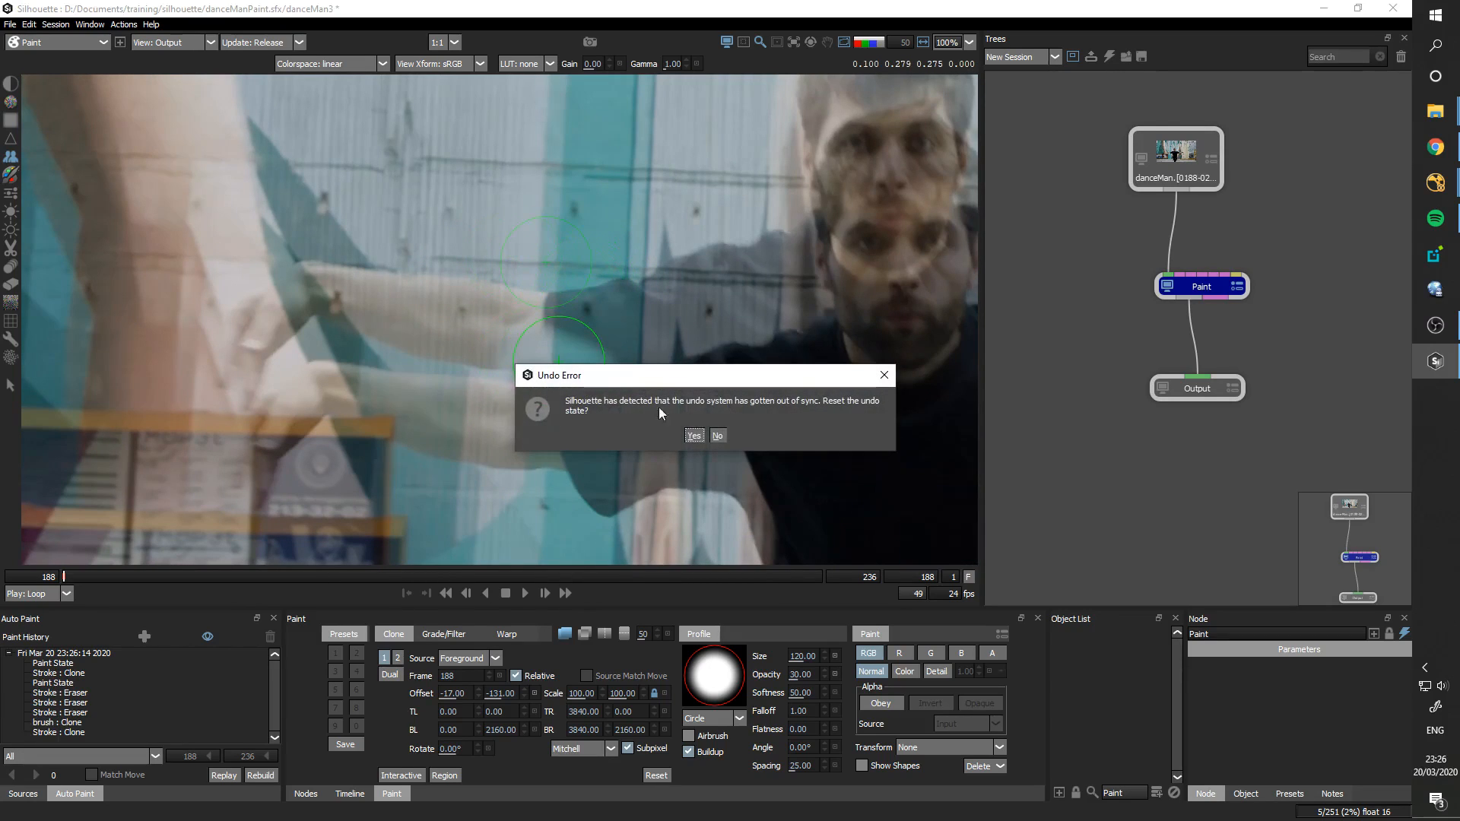
pyautogui.click(692, 441)
pyautogui.moveTo(517, 449)
pyautogui.mouseDown()
pyautogui.moveTo(536, 392)
pyautogui.moveTo(596, 380)
pyautogui.moveTo(502, 350)
pyautogui.moveTo(630, 380)
pyautogui.mouseUp()
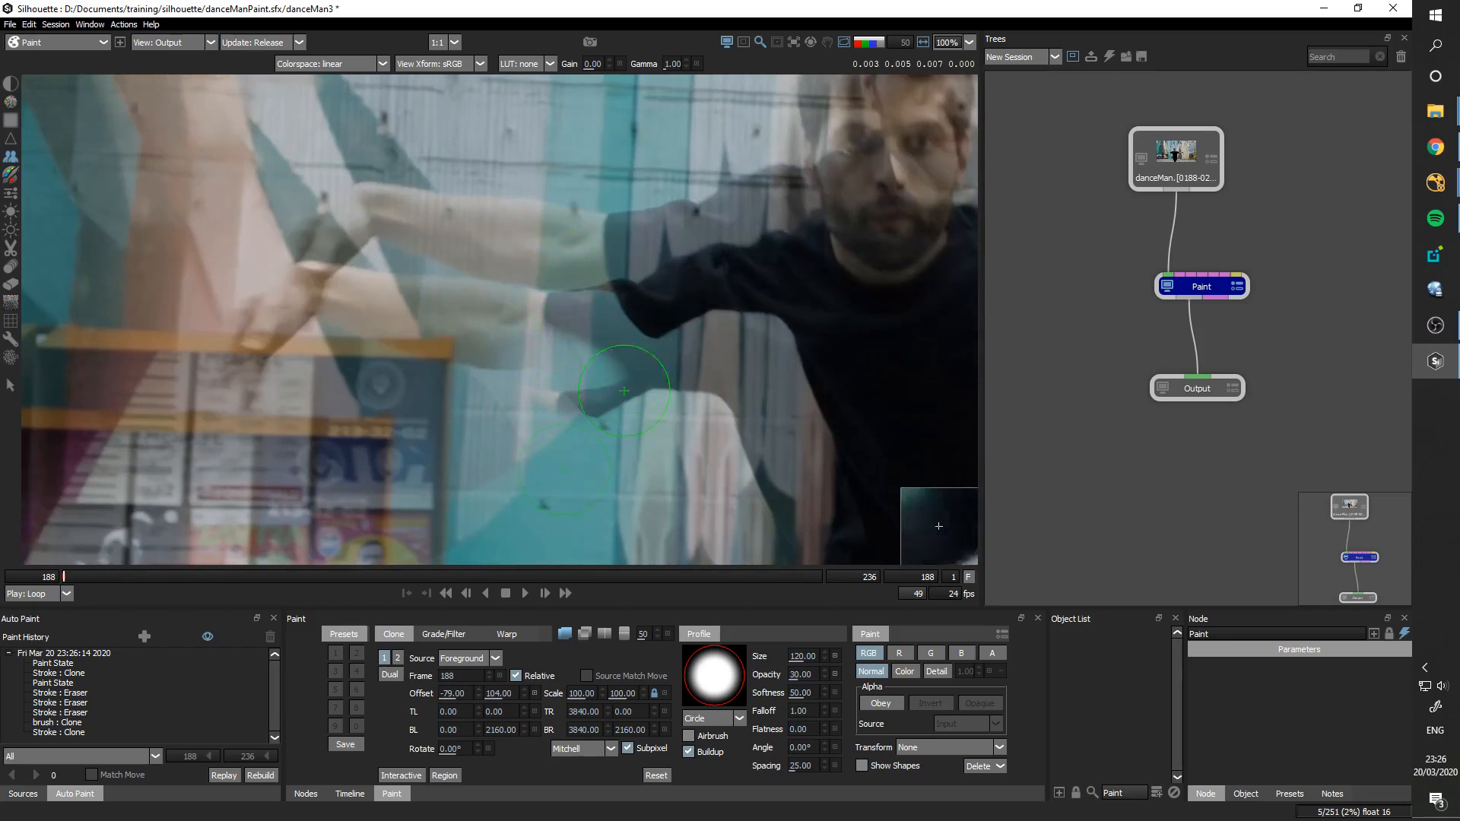
# Step: Set the clone source frame to 198 and roughly align its overlay to the background at an offset of about -26.87, -77.61
pyautogui.click(489, 673)
pyautogui.click(490, 673)
pyautogui.click(490, 672)
pyautogui.click(490, 673)
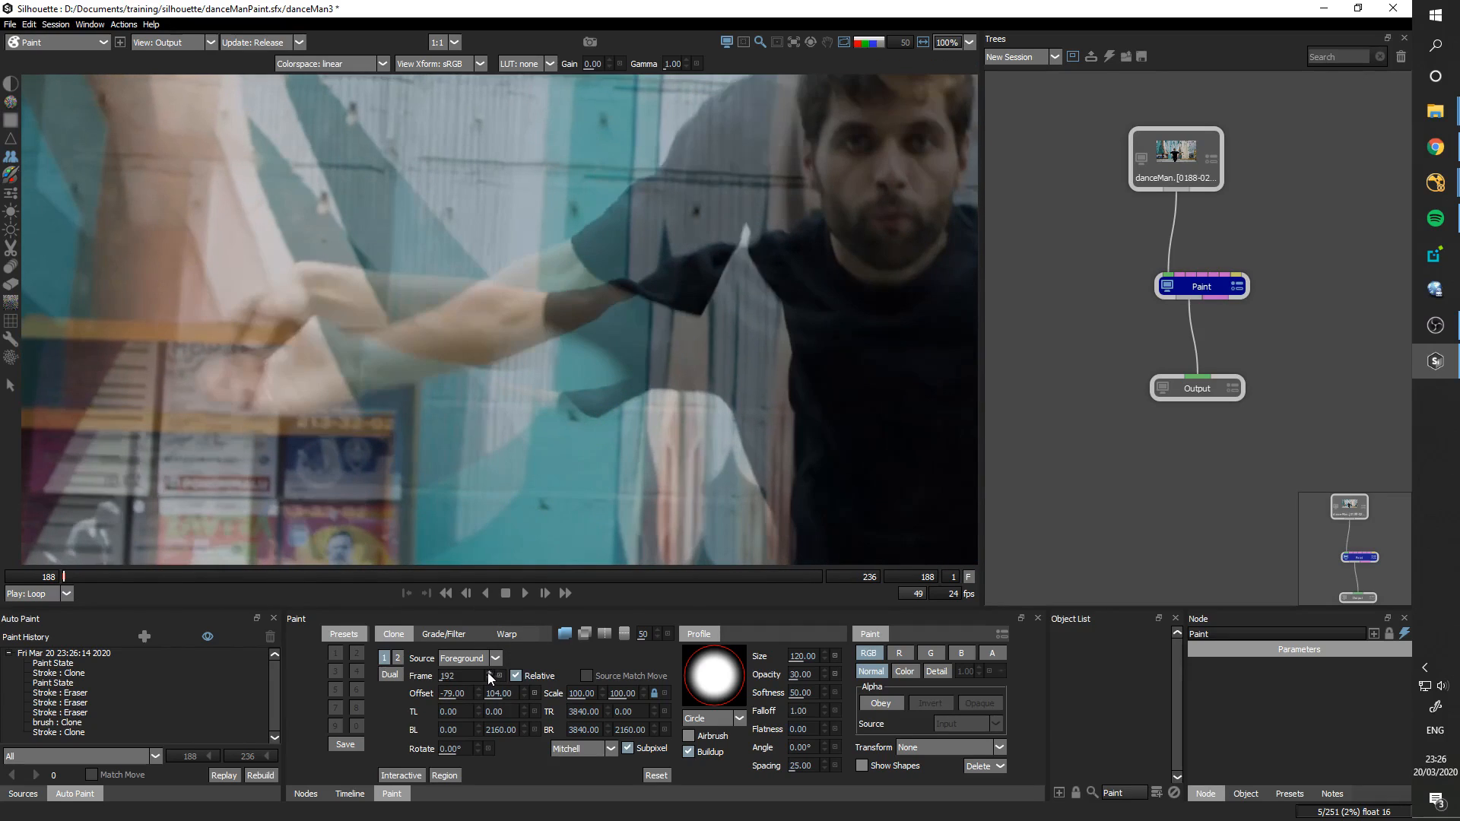
pyautogui.moveTo(465, 680); pyautogui.dragTo(468, 678)
pyautogui.scroll(-1, 669, 365)
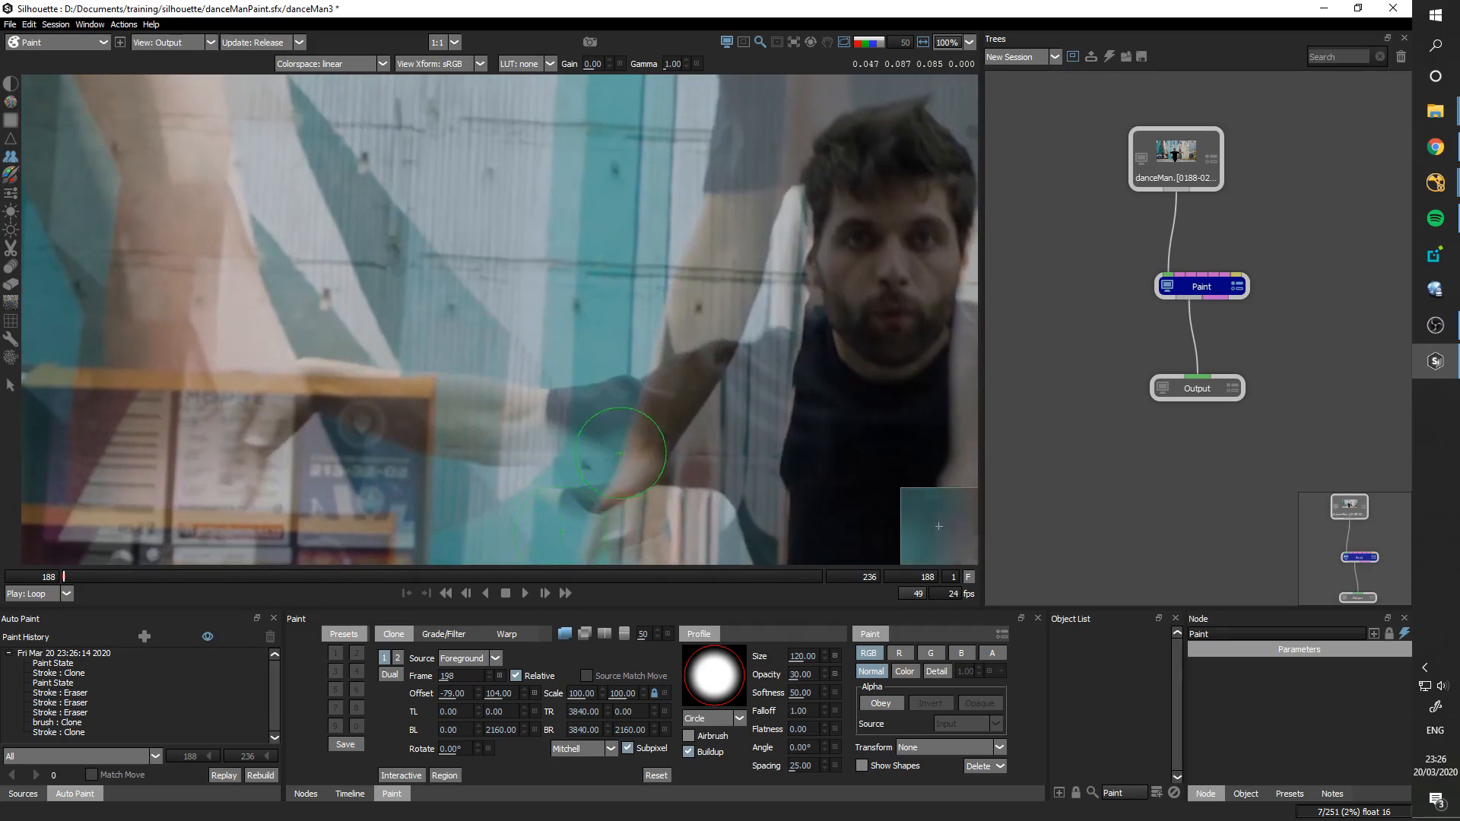
pyautogui.scroll(-1, 679, 363)
pyautogui.moveTo(691, 310)
pyautogui.mouseDown()
pyautogui.moveTo(654, 346)
pyautogui.moveTo(664, 402)
pyautogui.mouseUp()
pyautogui.moveTo(472, 369)
pyautogui.mouseDown()
pyautogui.moveTo(479, 339)
pyautogui.moveTo(562, 261)
pyautogui.mouseUp()
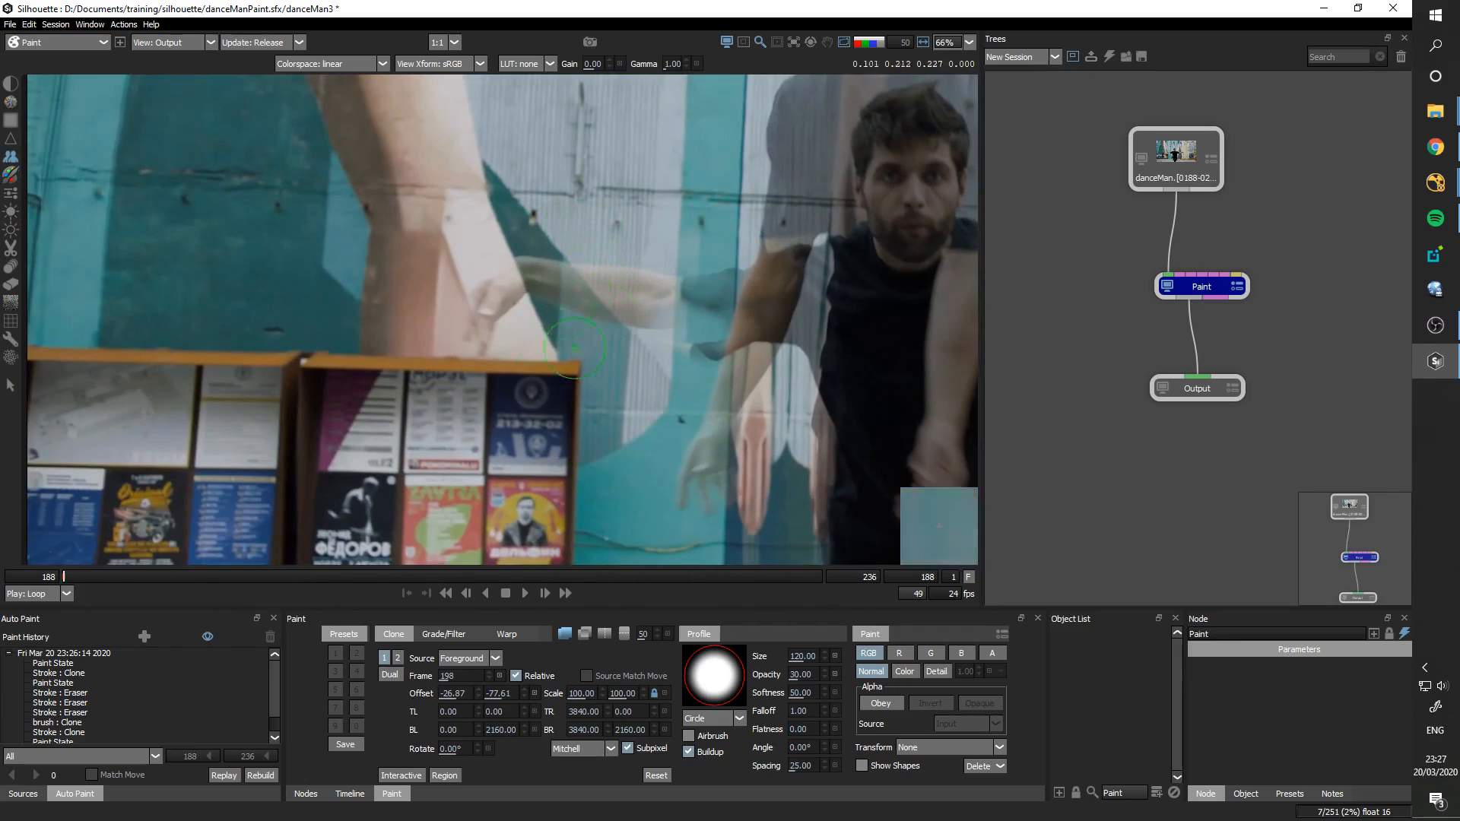
# Step: Switch to the difference overlay and nudge the clone source offset to about -15.52, -75.97 so the background lines up
pyautogui.click(584, 633)
pyautogui.press('Left')
pyautogui.press('Left')
pyautogui.press('Left')
pyautogui.press('Left')
pyautogui.press('Left')
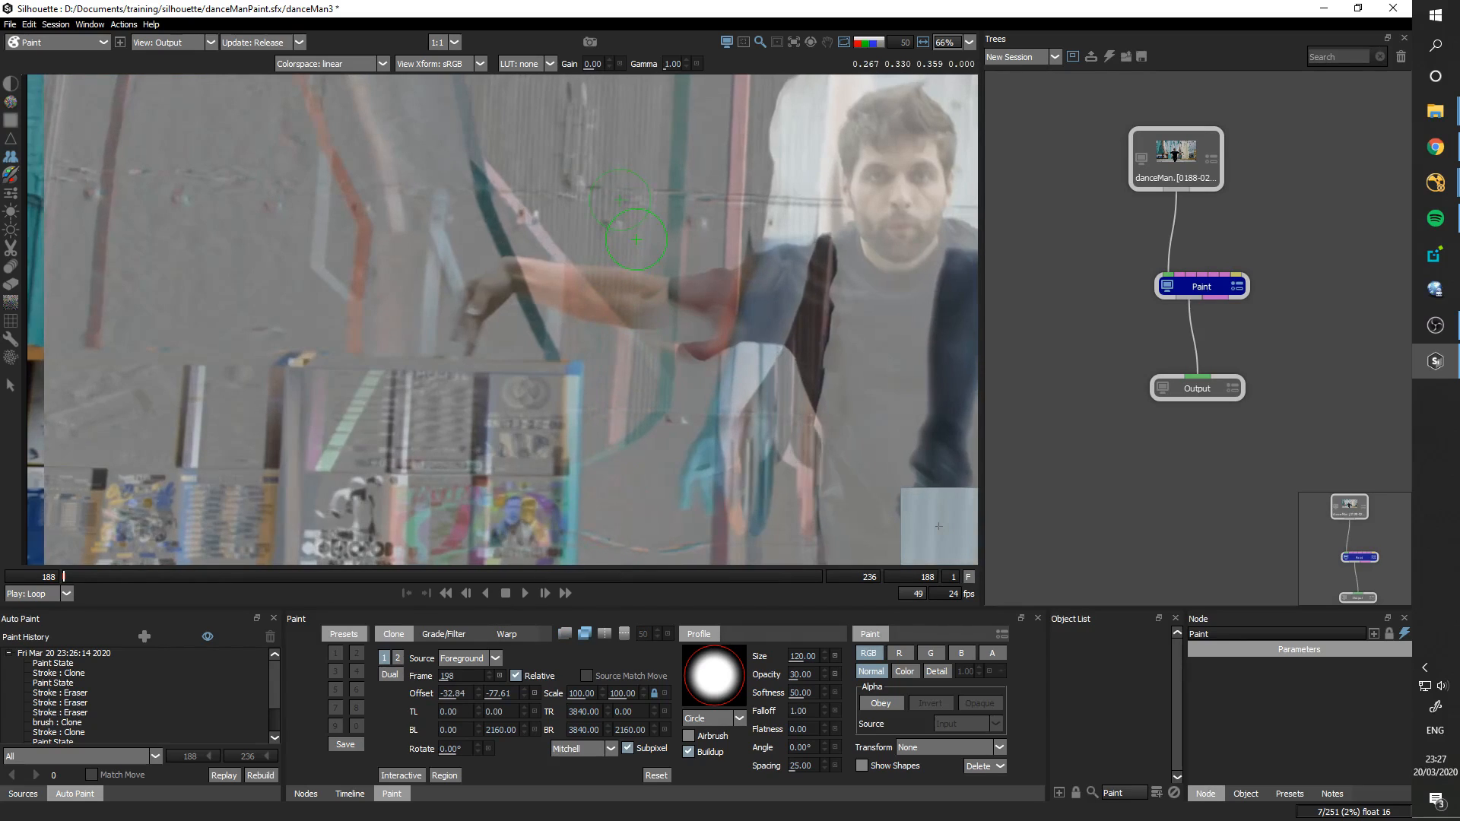
pyautogui.press('Left')
pyautogui.press('Left')
pyautogui.press('Left')
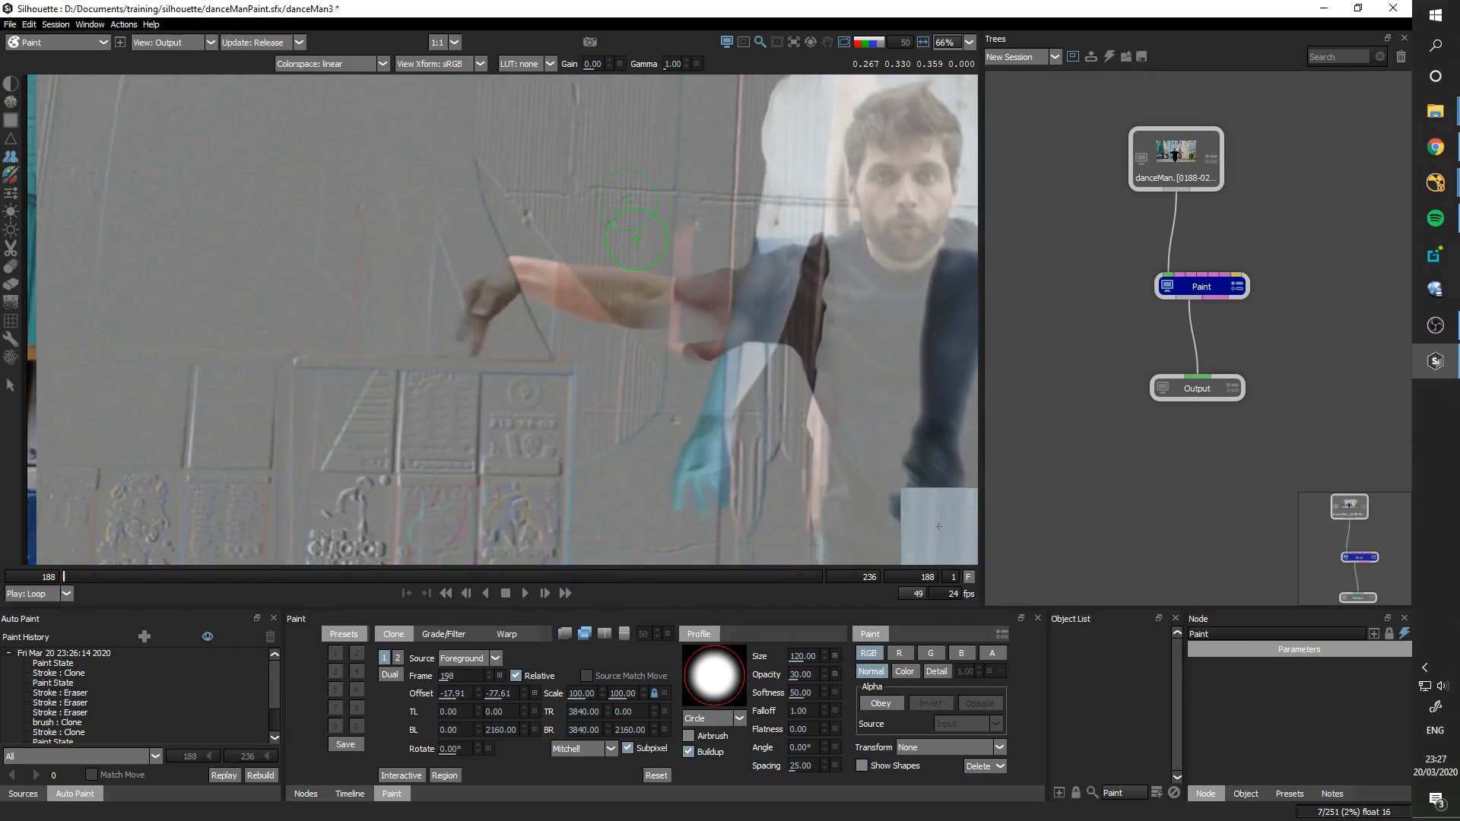
pyautogui.press('Up')
pyautogui.press('Left')
pyautogui.press('Right')
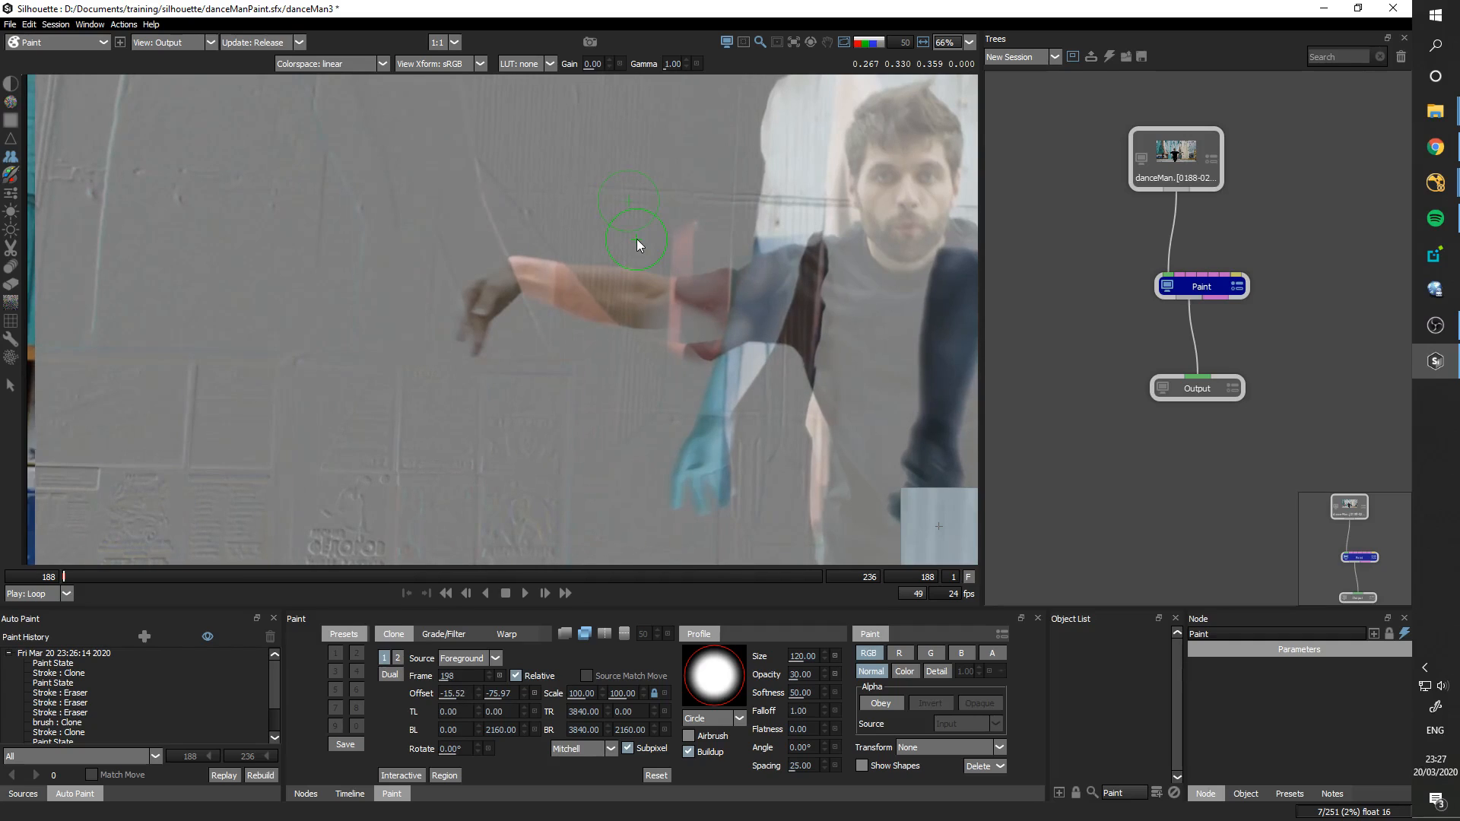
# Step: Undo the last clone stroke on the forearm and nudge the source offset to about -16.36, -74.53
pyautogui.scroll(3, 637, 239)
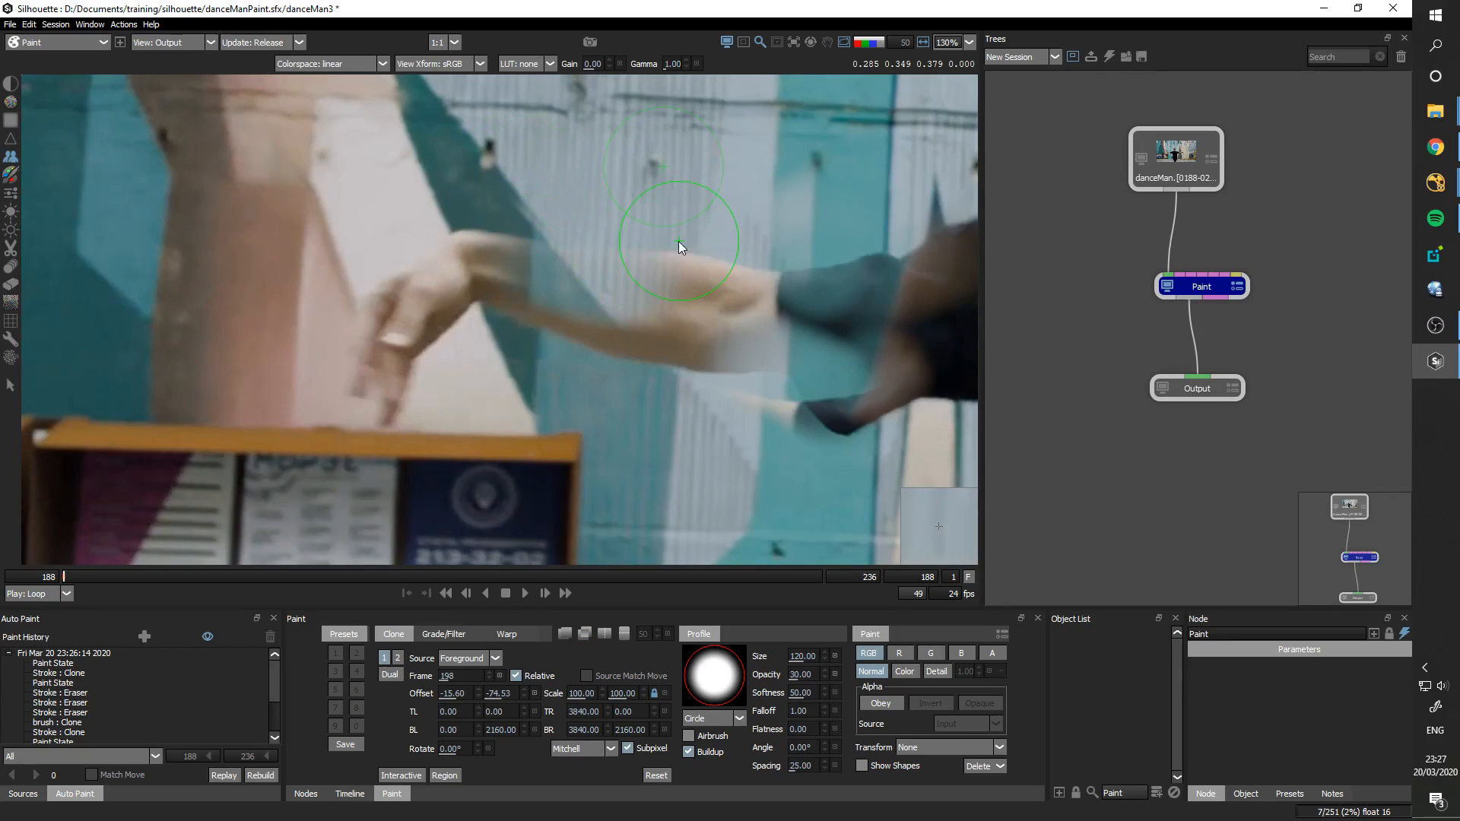
pyautogui.hotkey('ctrl', 'z')
pyautogui.press('o')
pyautogui.press('Left')
pyautogui.press('o')
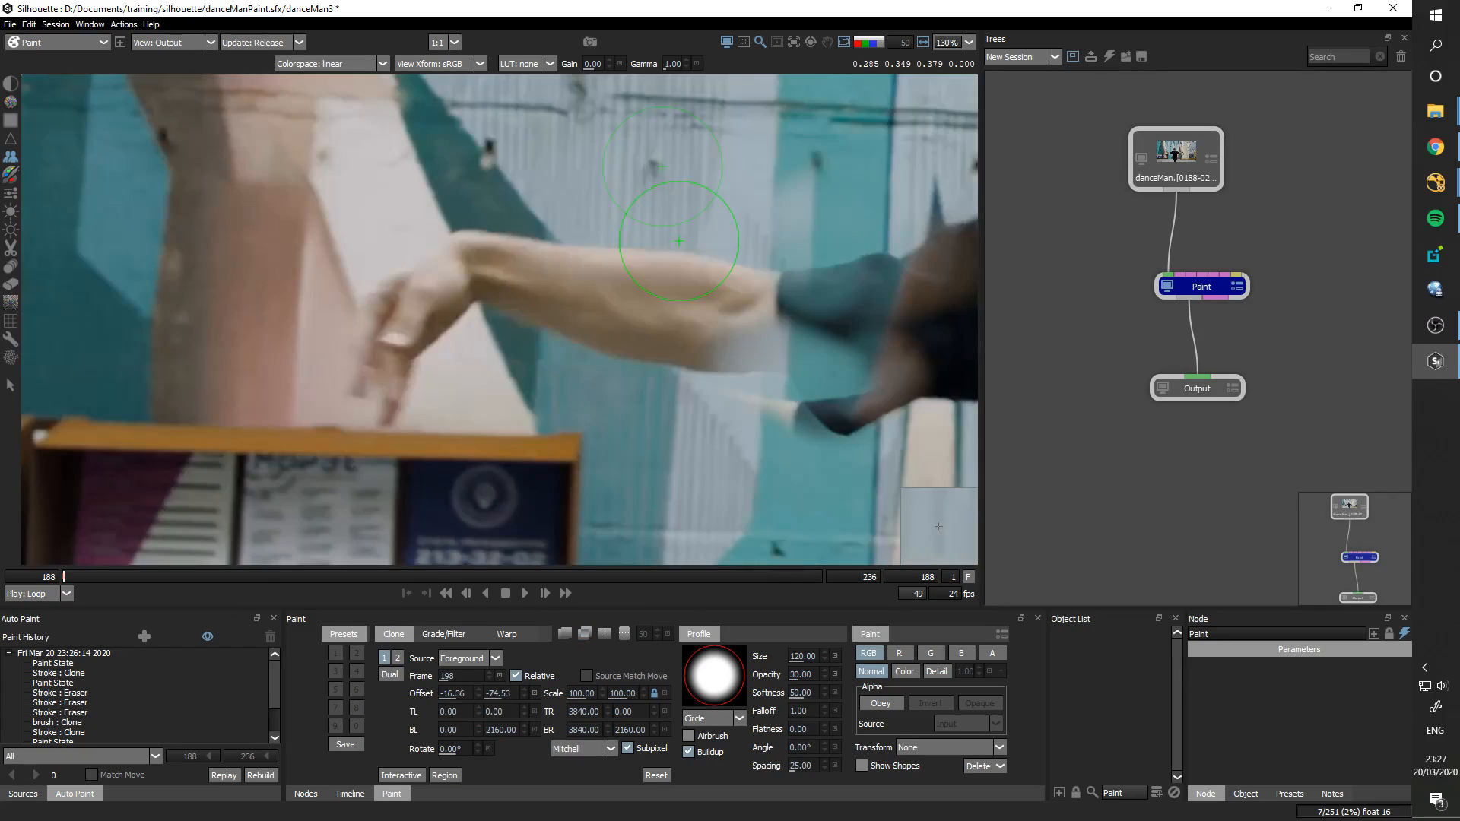
# Step: Fine-tune the clone source offset to about -15.14, -74.53 against the difference overlay
pyautogui.press('o')
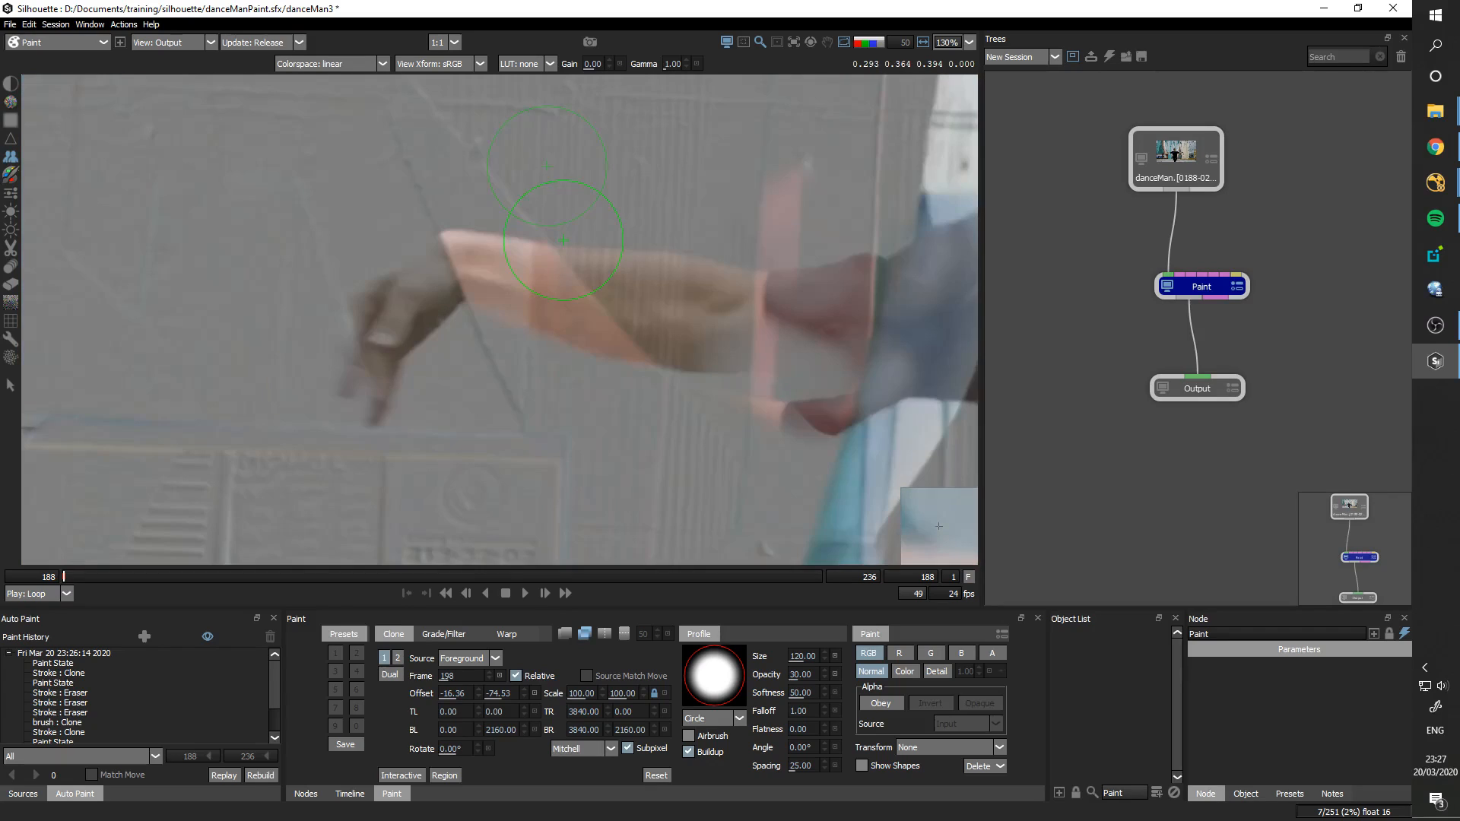
pyautogui.press('Right')
pyautogui.press('Right')
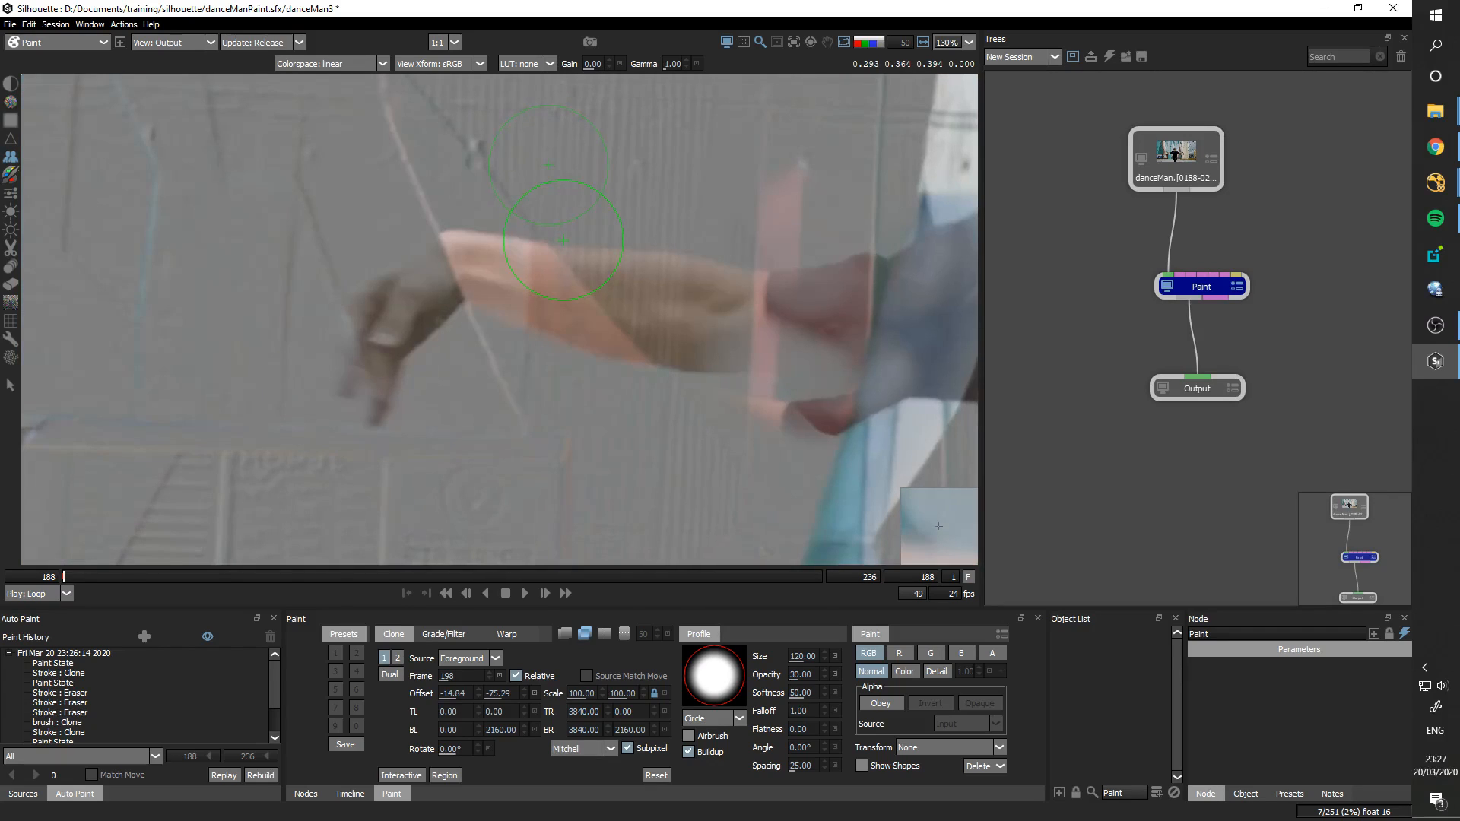
pyautogui.hotkey('shift', 'Right')
pyautogui.hotkey('shift', 'Right')
pyautogui.hotkey('shift', 'Left')
pyautogui.hotkey('shift', 'Left')
pyautogui.hotkey('ctrl', 'Left')
# Step: Set the clone brush size to about 90.23 and clone background over the middle of the forearm
pyautogui.press('o')
pyautogui.moveTo(634, 211); pyautogui.dragTo(590, 262)
pyautogui.press('o')
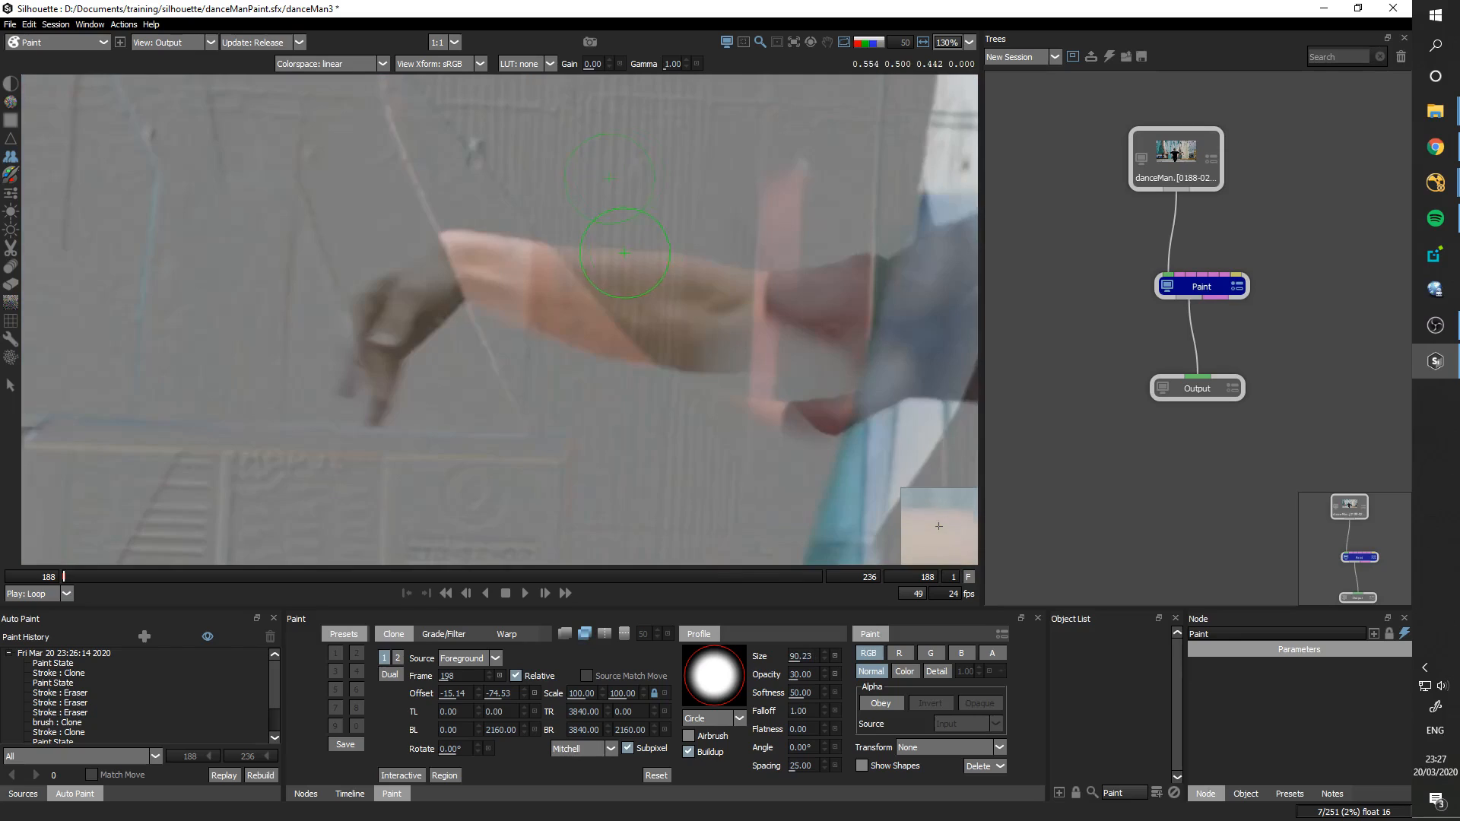
# Step: Shift the clone source offset horizontally to about -18.19, -74.53, checking the alignment with the overlay on and off
pyautogui.hotkey('shift', 'Left')
pyautogui.press('o')
pyautogui.press('o')
pyautogui.hotkey('shift', 'Left')
pyautogui.press('o')
pyautogui.hotkey('shift', 'Left')
pyautogui.hotkey('shift', 'Left')
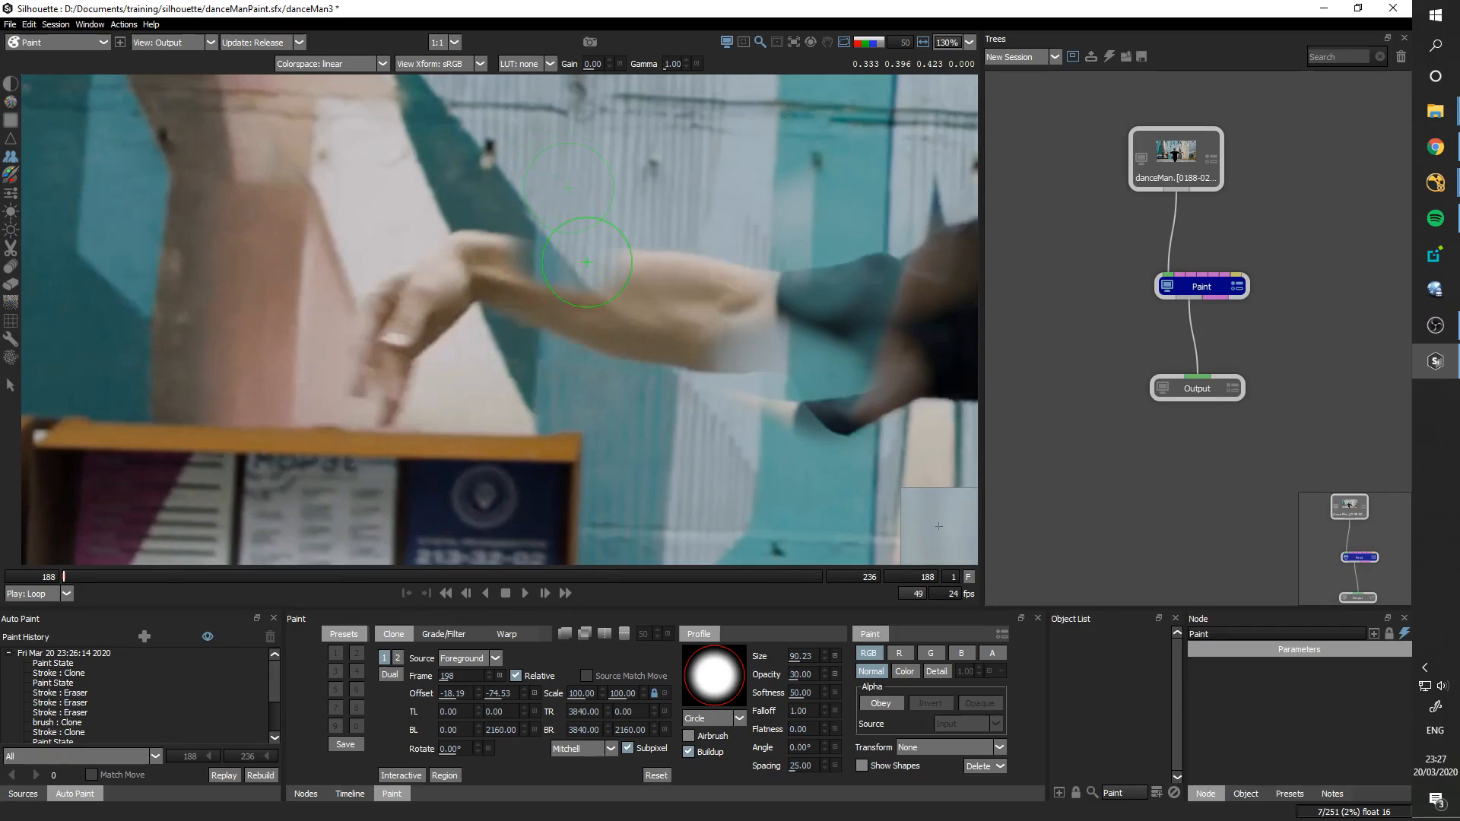
# Step: Move the clone source offset farther to about -25.06, -74.53 using the onion skin overlay, and hide the overlay
pyautogui.press('o')
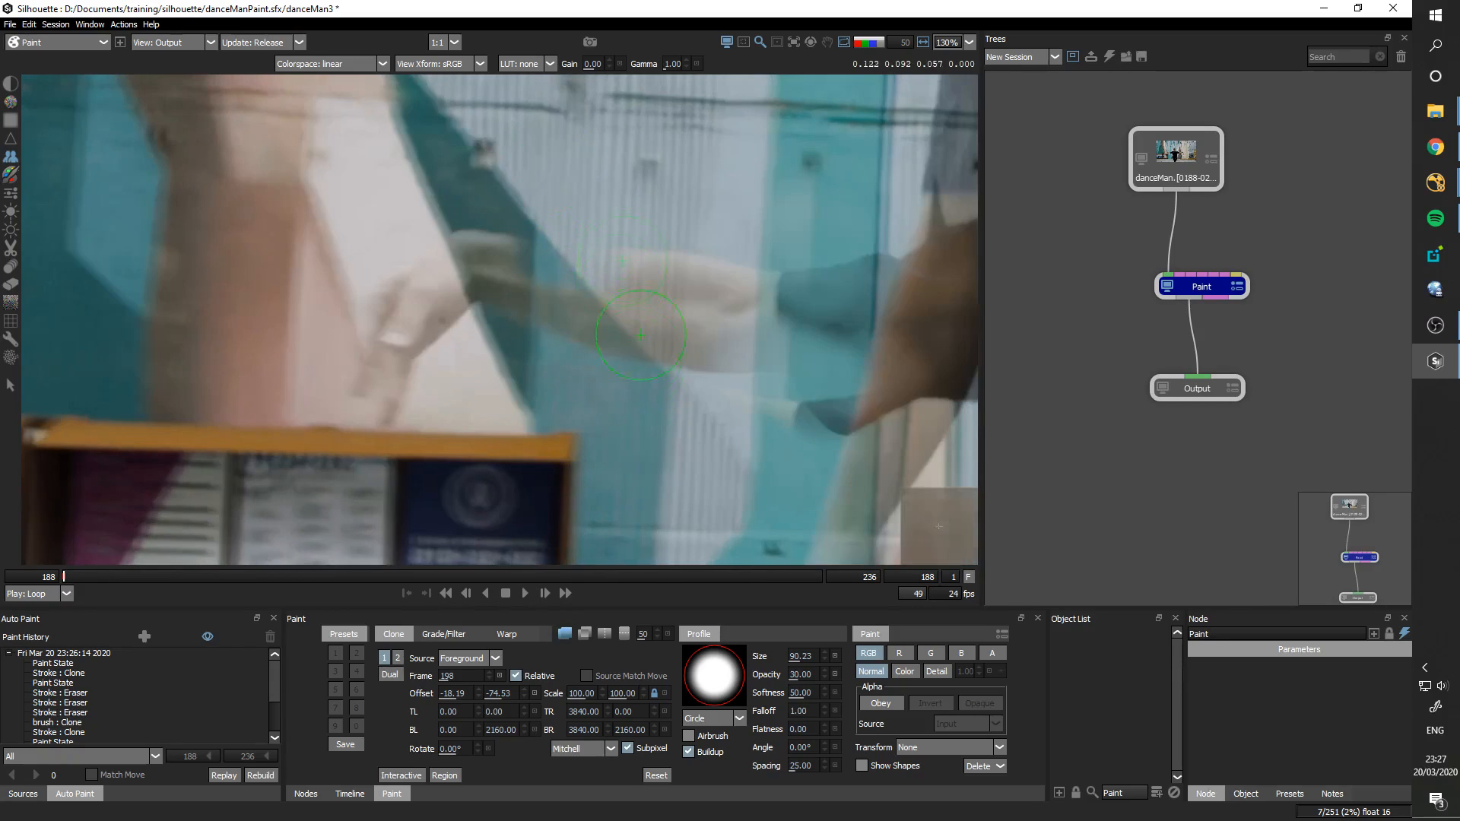
pyautogui.hotkey('shift', 'Left')
pyautogui.hotkey('shift', 'Left')
pyautogui.hotkey('shift', 'Left')
pyautogui.press('o')
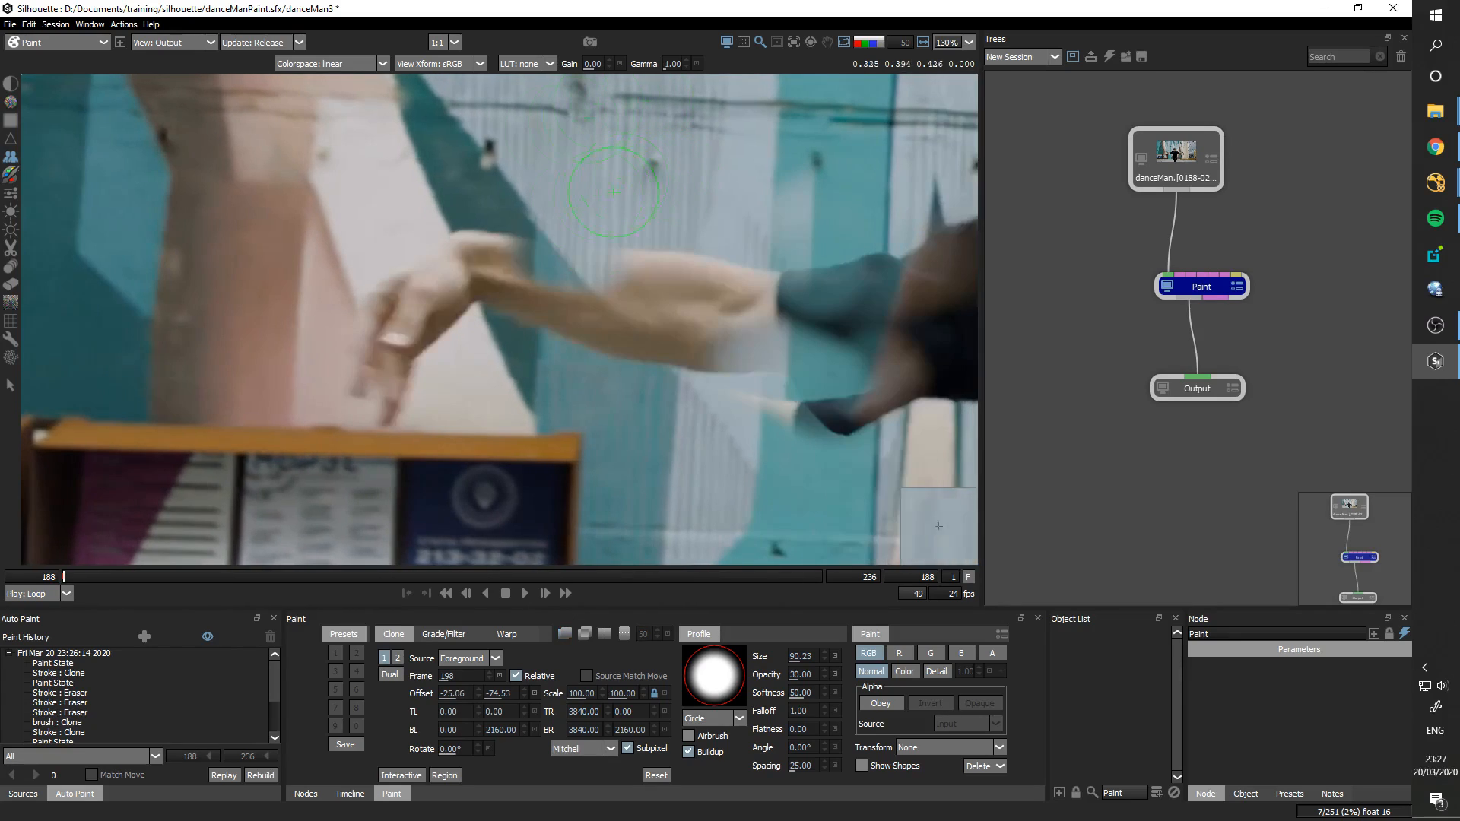
# Step: Clone background over the dancer's hand, wrist and remaining forearm up to the elbow
pyautogui.moveTo(532, 272)
pyautogui.mouseDown()
pyautogui.moveTo(534, 228)
pyautogui.moveTo(581, 254)
pyautogui.moveTo(584, 306)
pyautogui.moveTo(614, 286)
pyautogui.mouseUp()
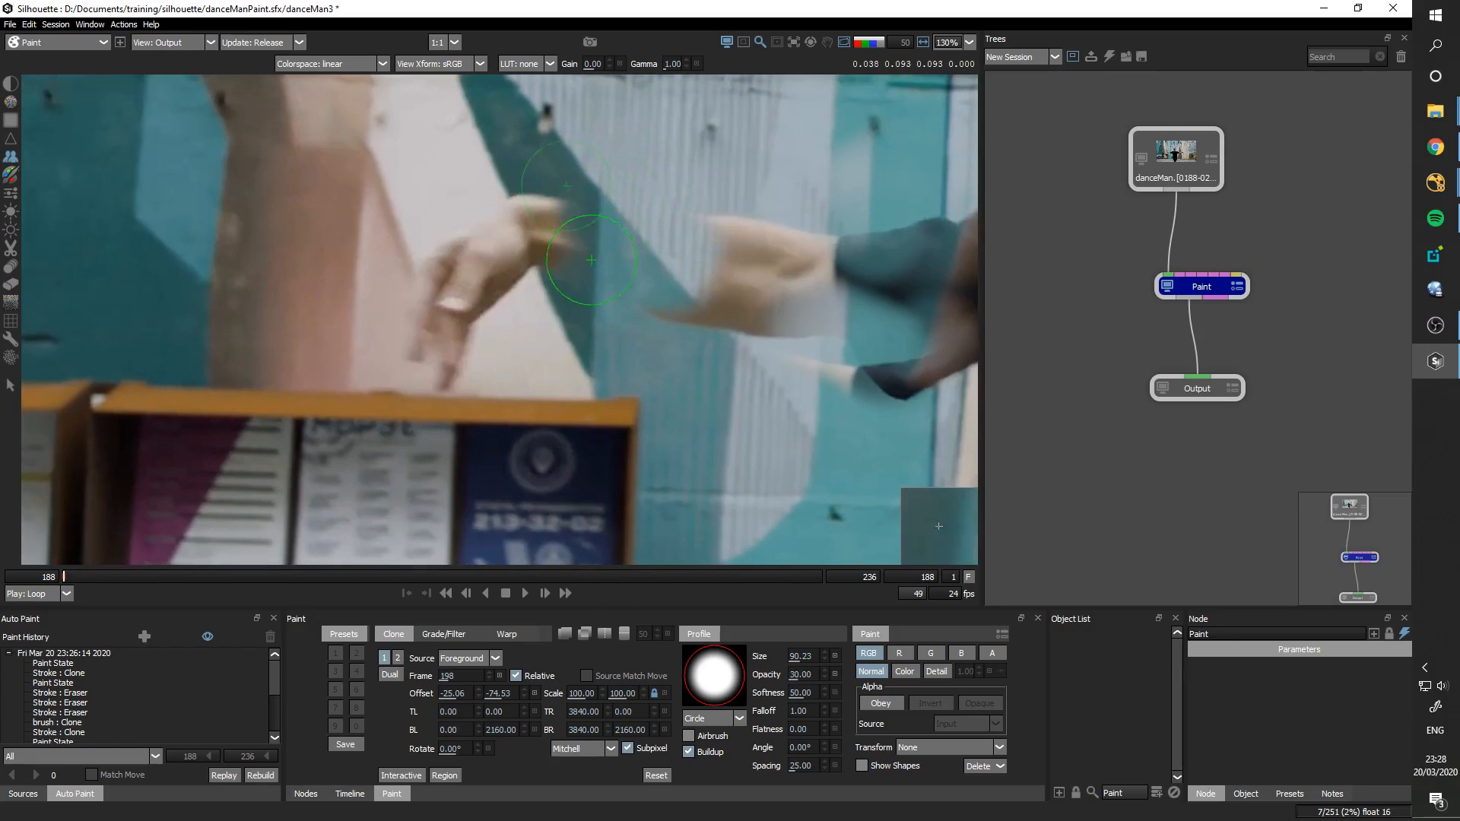
pyautogui.moveTo(543, 205)
pyautogui.mouseDown()
pyautogui.moveTo(560, 253)
pyautogui.moveTo(441, 254)
pyautogui.moveTo(456, 335)
pyautogui.moveTo(474, 270)
pyautogui.mouseUp()
pyautogui.scroll(-3, 633, 270)
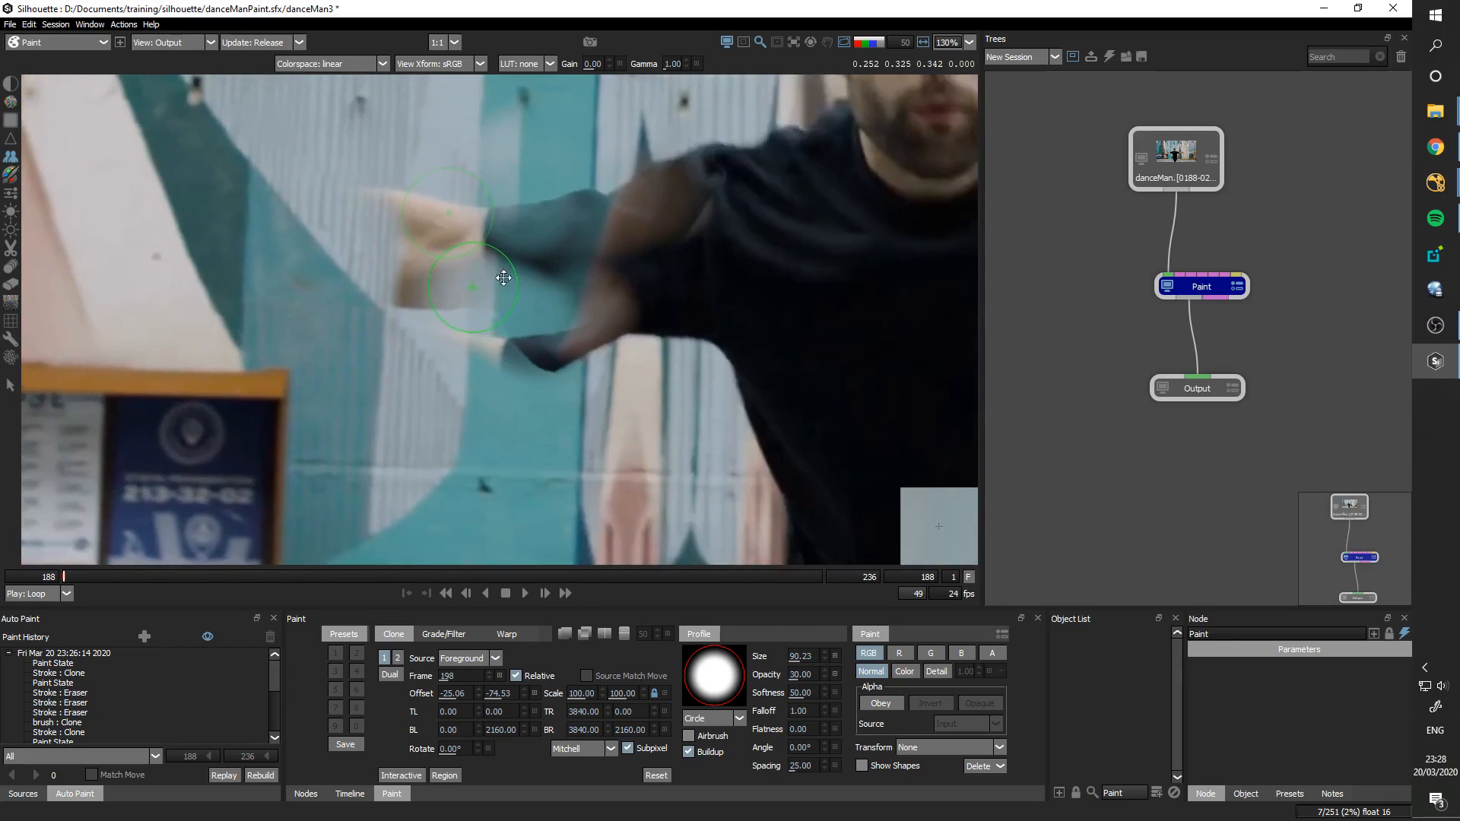
pyautogui.scroll(4, 536, 299)
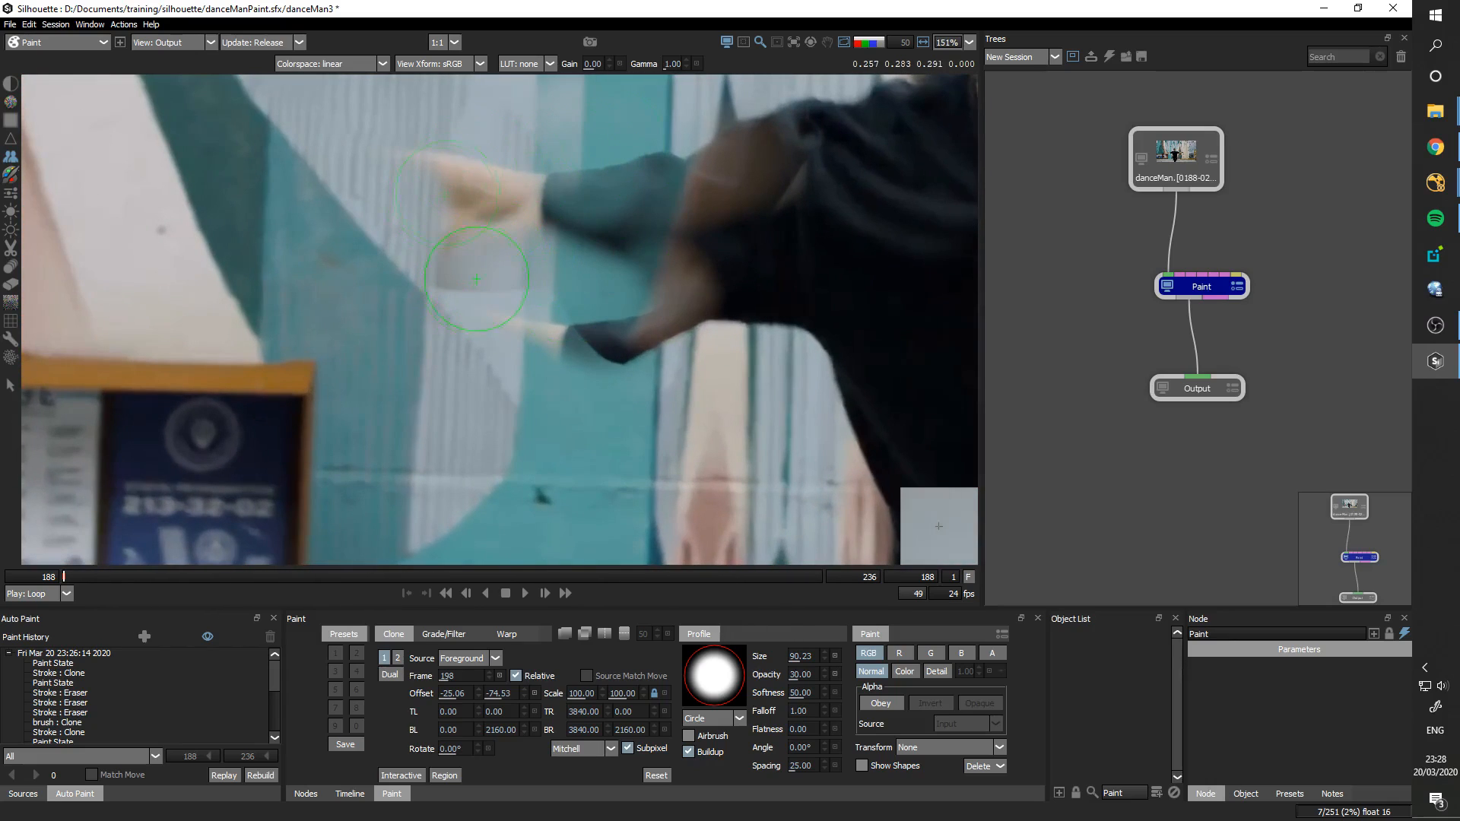
# Step: Set the clone brush size to about 65.89 and re-align the source to about -37.50, -78.57 using the onion skin and difference overlays
pyautogui.keyDown('shift'); pyautogui.click(490, 209); pyautogui.keyUp('shift')
pyautogui.moveTo(493, 213)
pyautogui.mouseDown()
pyautogui.moveTo(473, 231)
pyautogui.moveTo(550, 305)
pyautogui.mouseUp()
pyautogui.press('o')
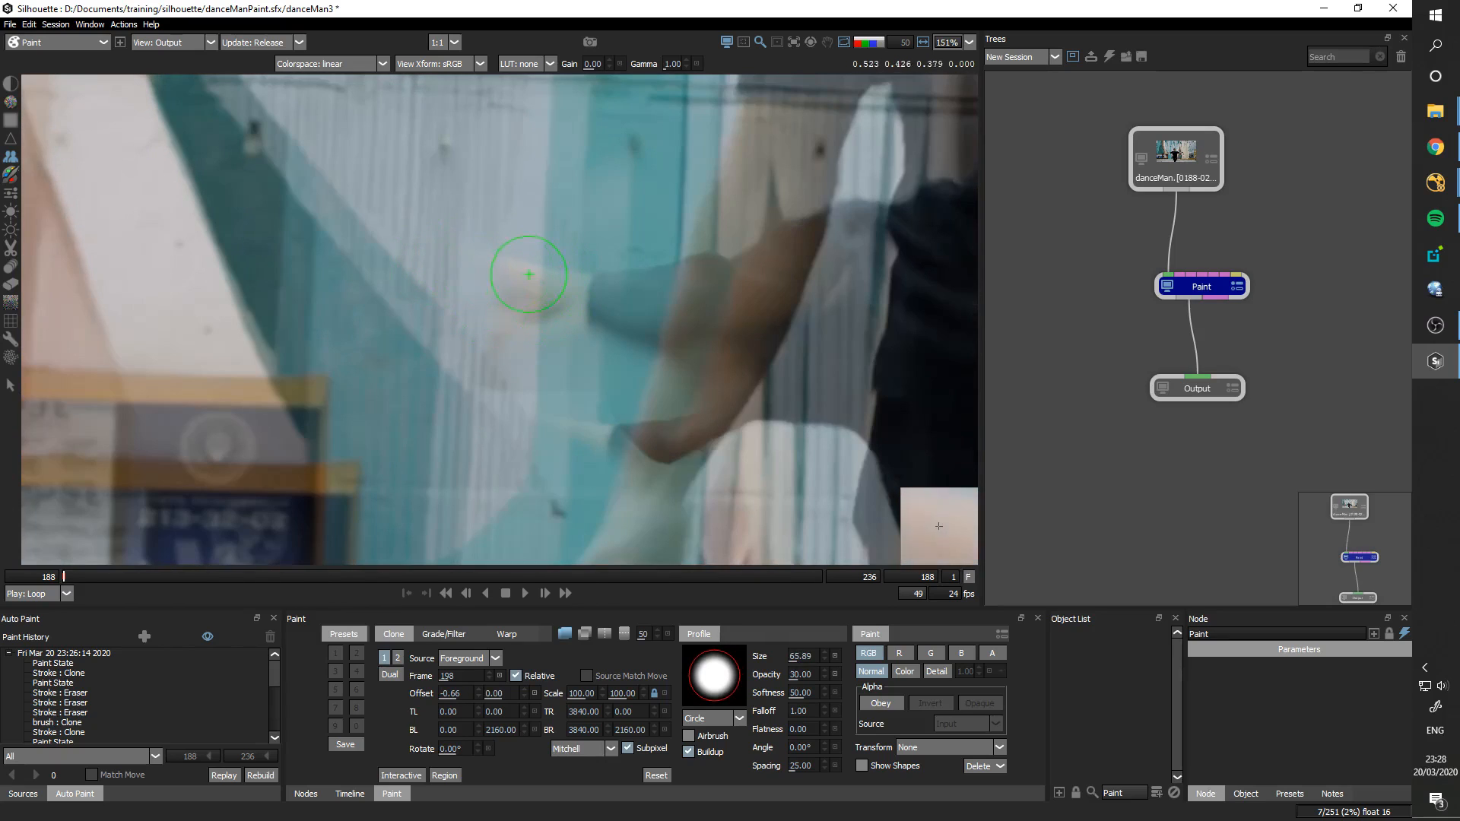
pyautogui.scroll(-2, 528, 274)
pyautogui.moveTo(520, 318); pyautogui.dragTo(508, 373)
pyautogui.click(584, 634)
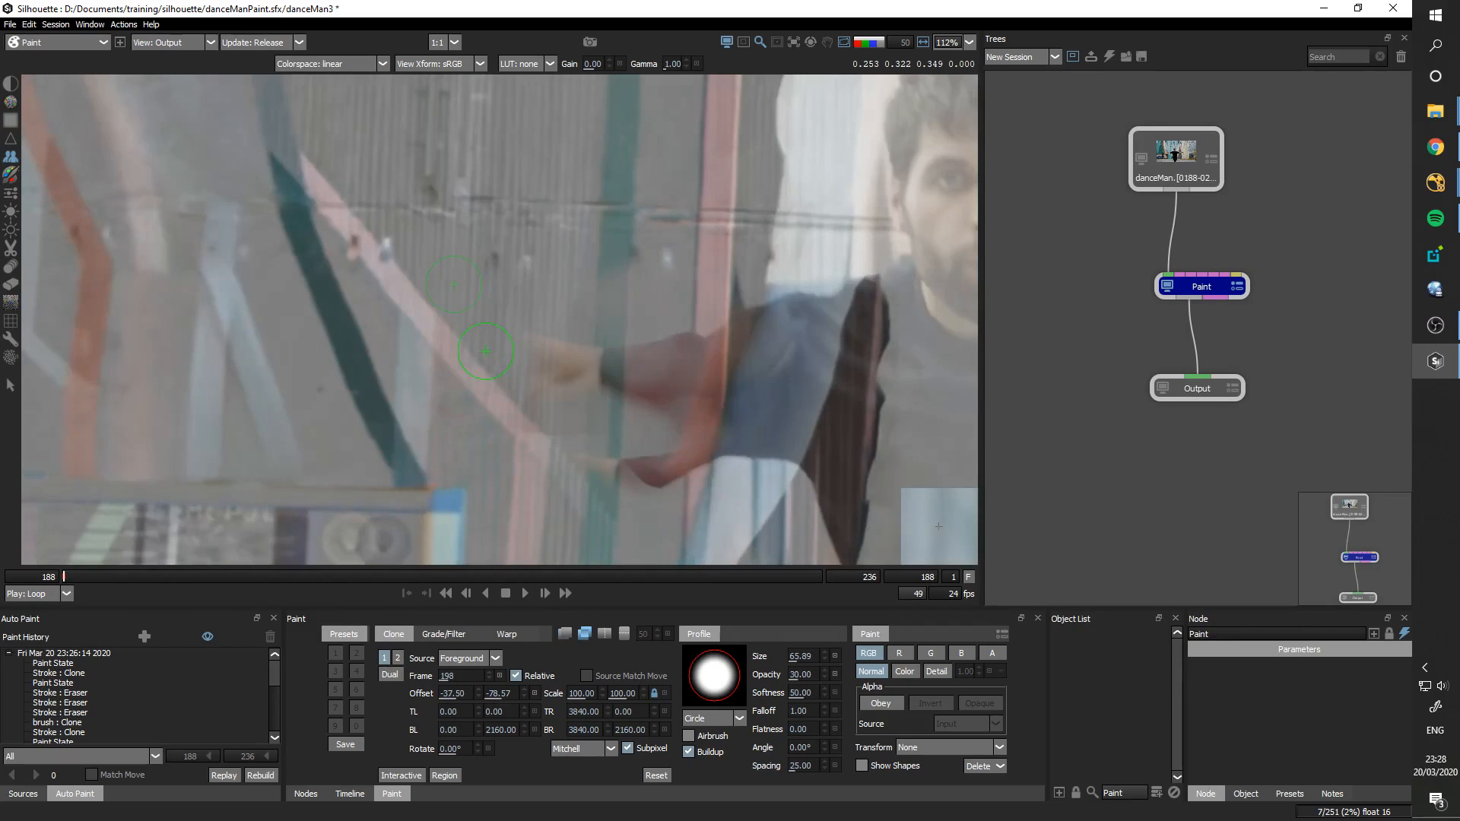
# Step: Nudge the clone source offset to about -27.68, -79.46 against the difference overlay, and hide the overlay
pyautogui.press('Right')
pyautogui.press('Left')
pyautogui.press('Right')
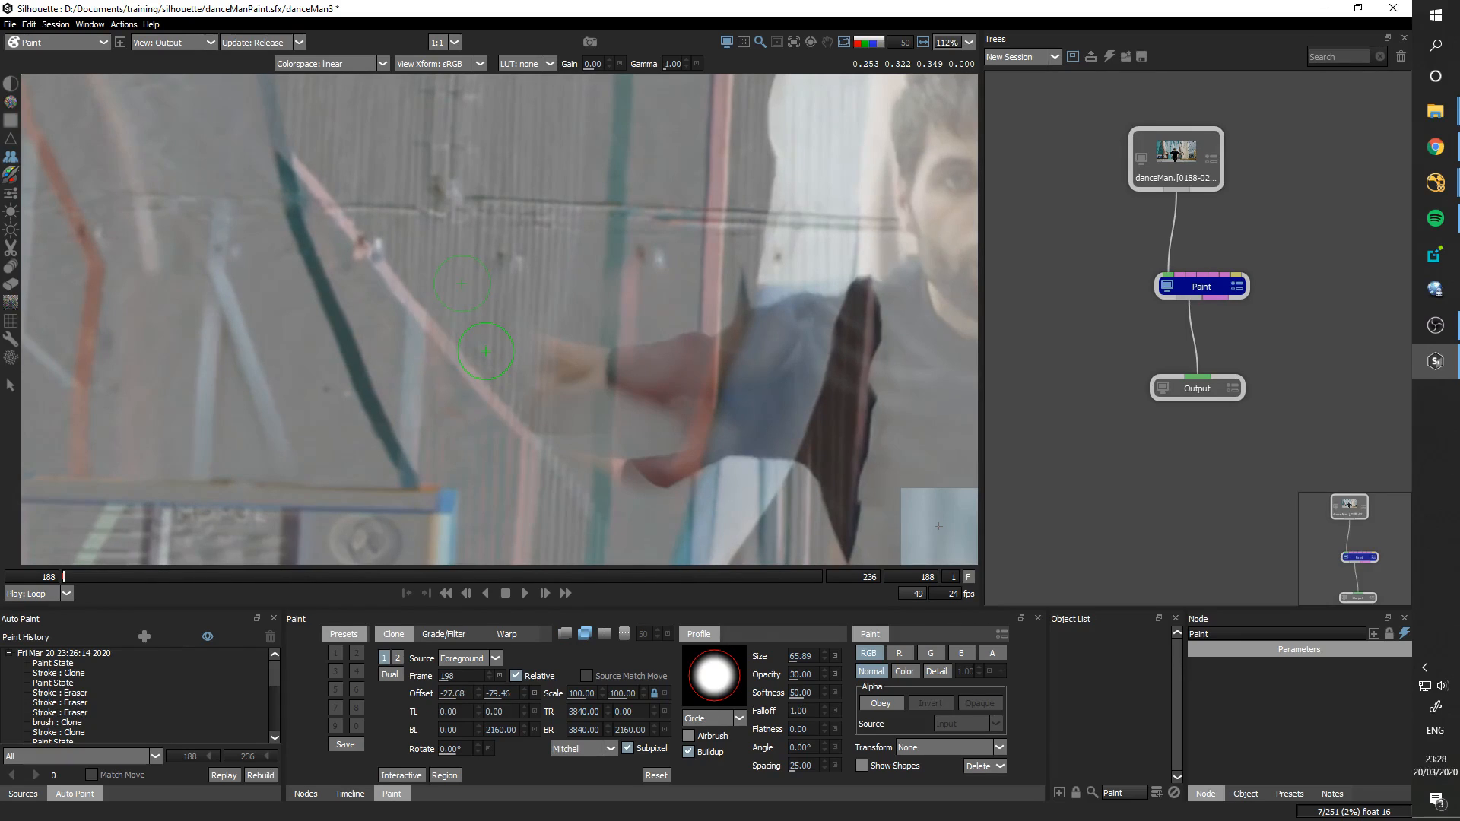
pyautogui.press('o')
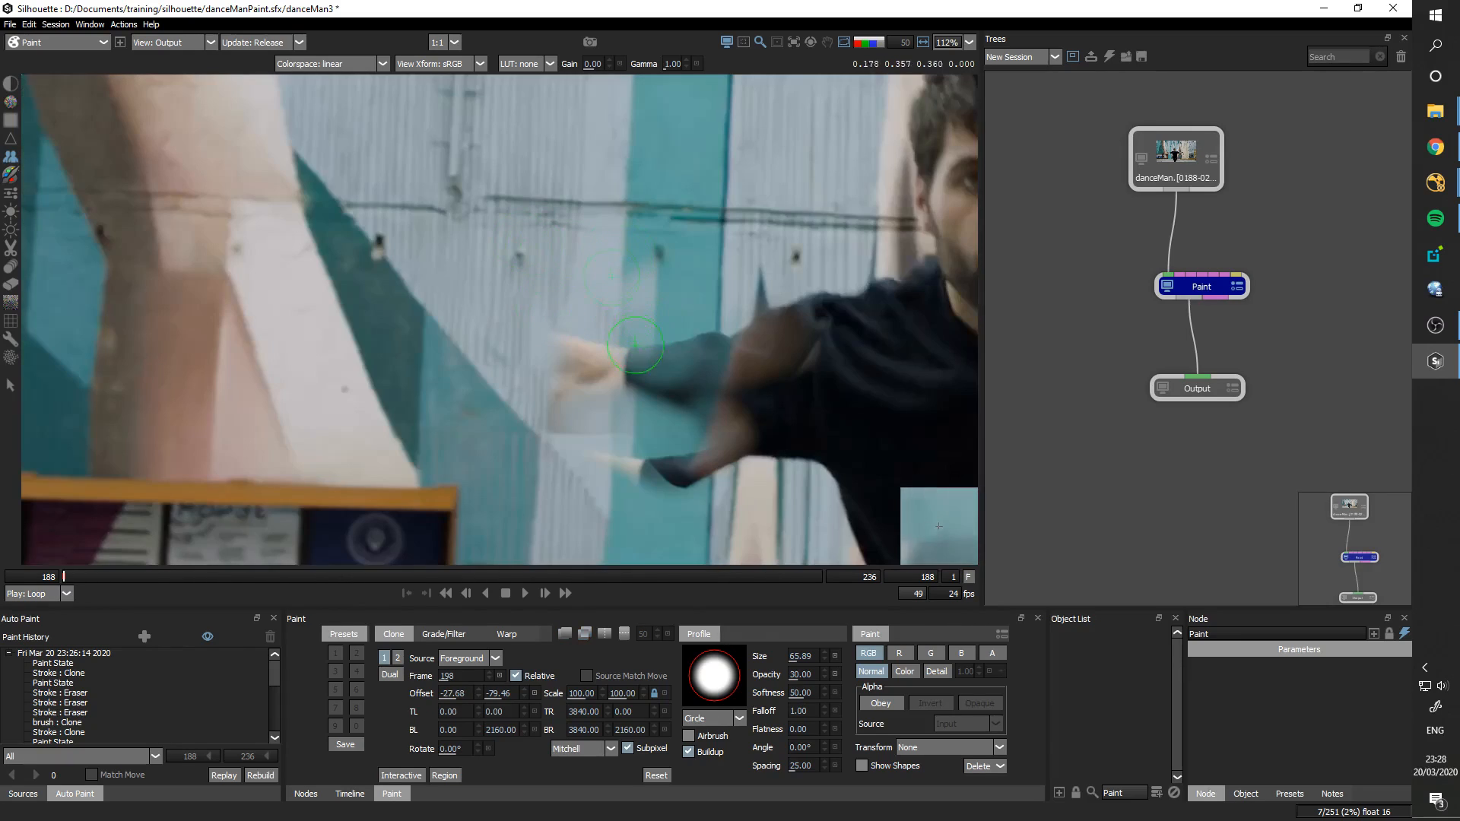
# Step: Adjust the clone source offset to about -26.79, -75.89 using the onion skin, and clone background over the elbow beside the sleeve
pyautogui.press('o')
pyautogui.click(565, 634)
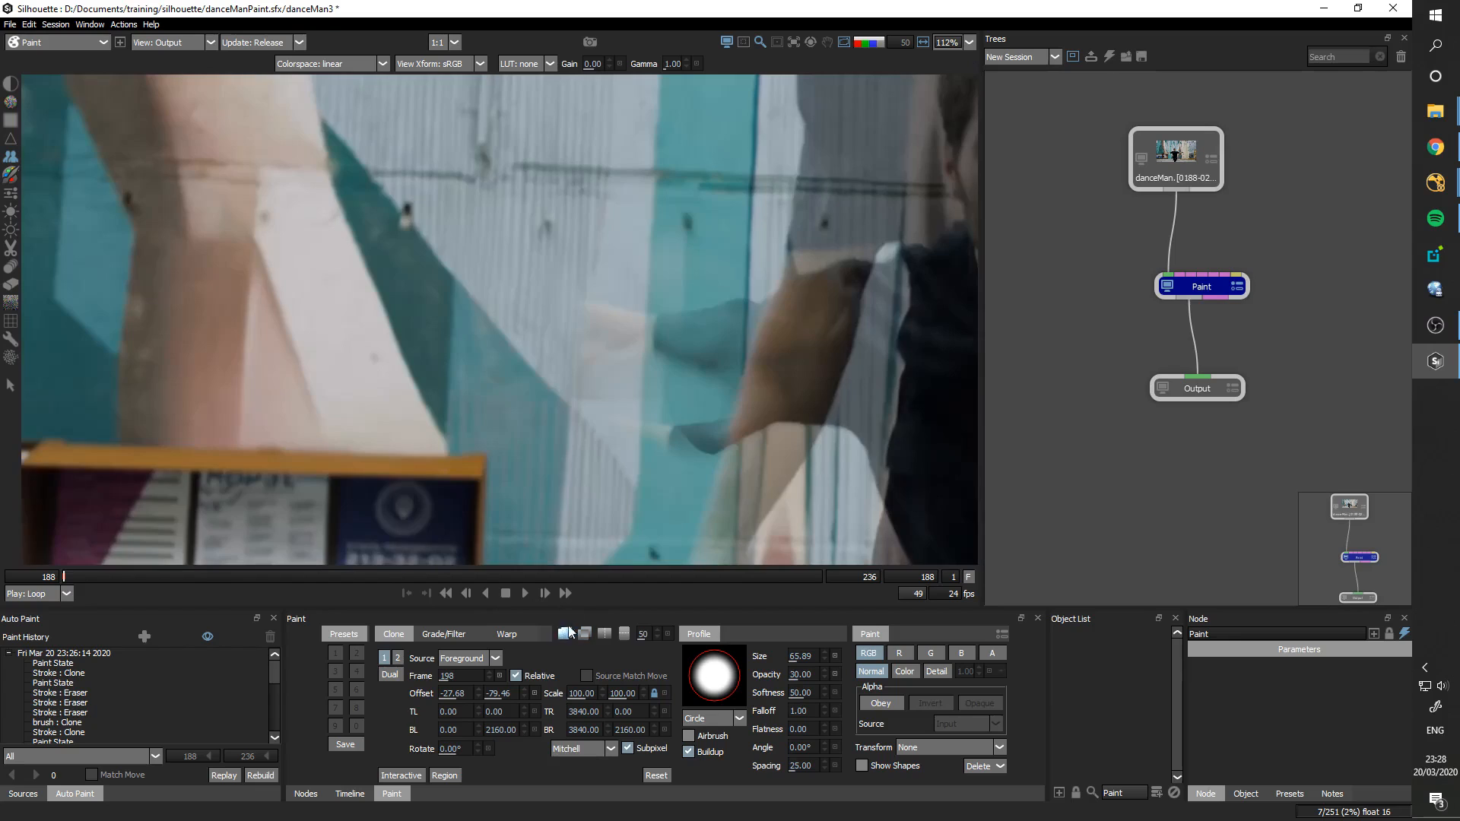
pyautogui.moveTo(569, 319); pyautogui.dragTo(595, 386)
pyautogui.scroll(3, 639, 372)
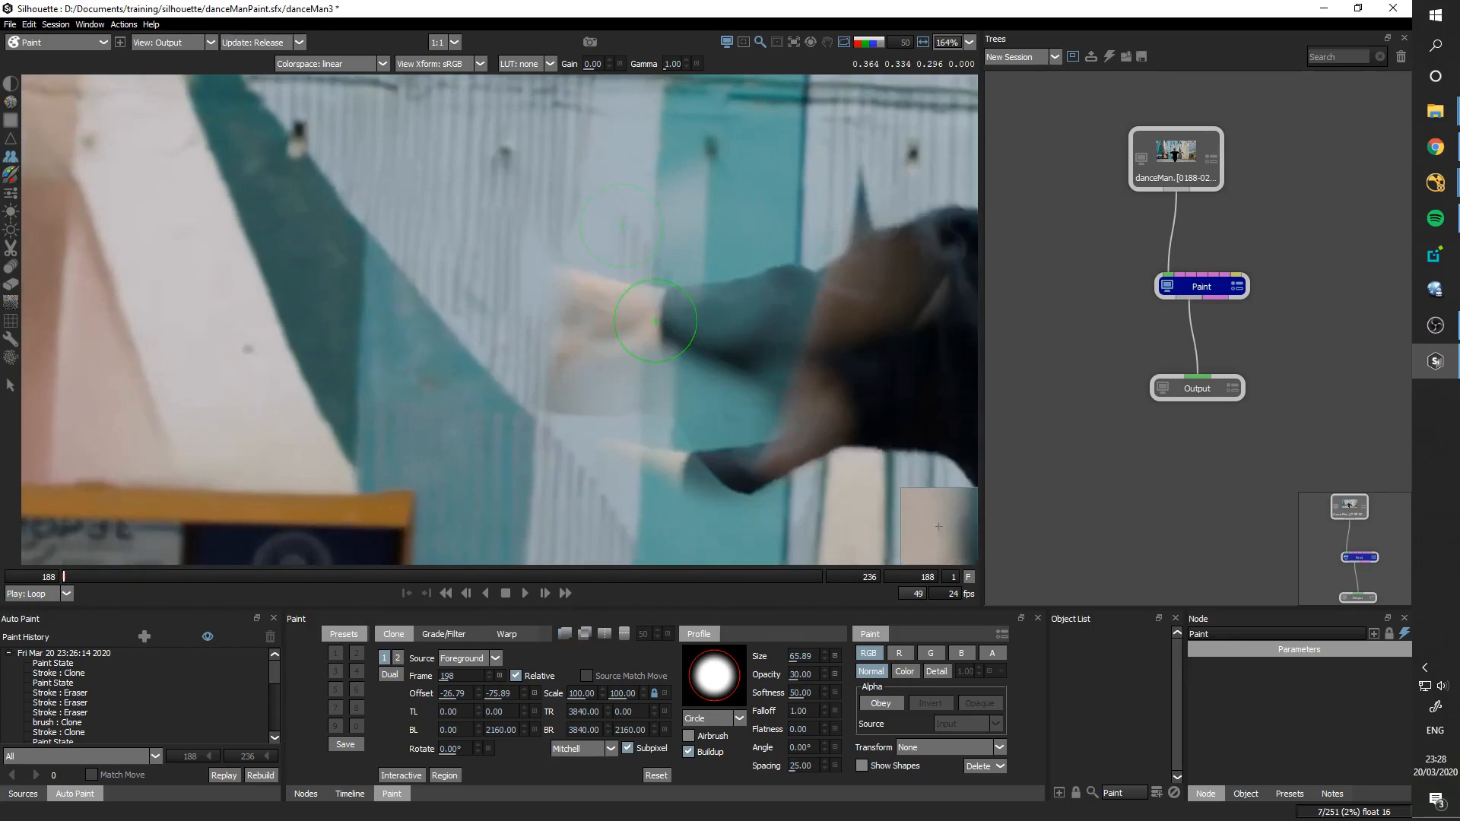
pyautogui.moveTo(632, 323)
pyautogui.mouseDown()
pyautogui.moveTo(642, 266)
pyautogui.moveTo(659, 326)
pyautogui.mouseUp()
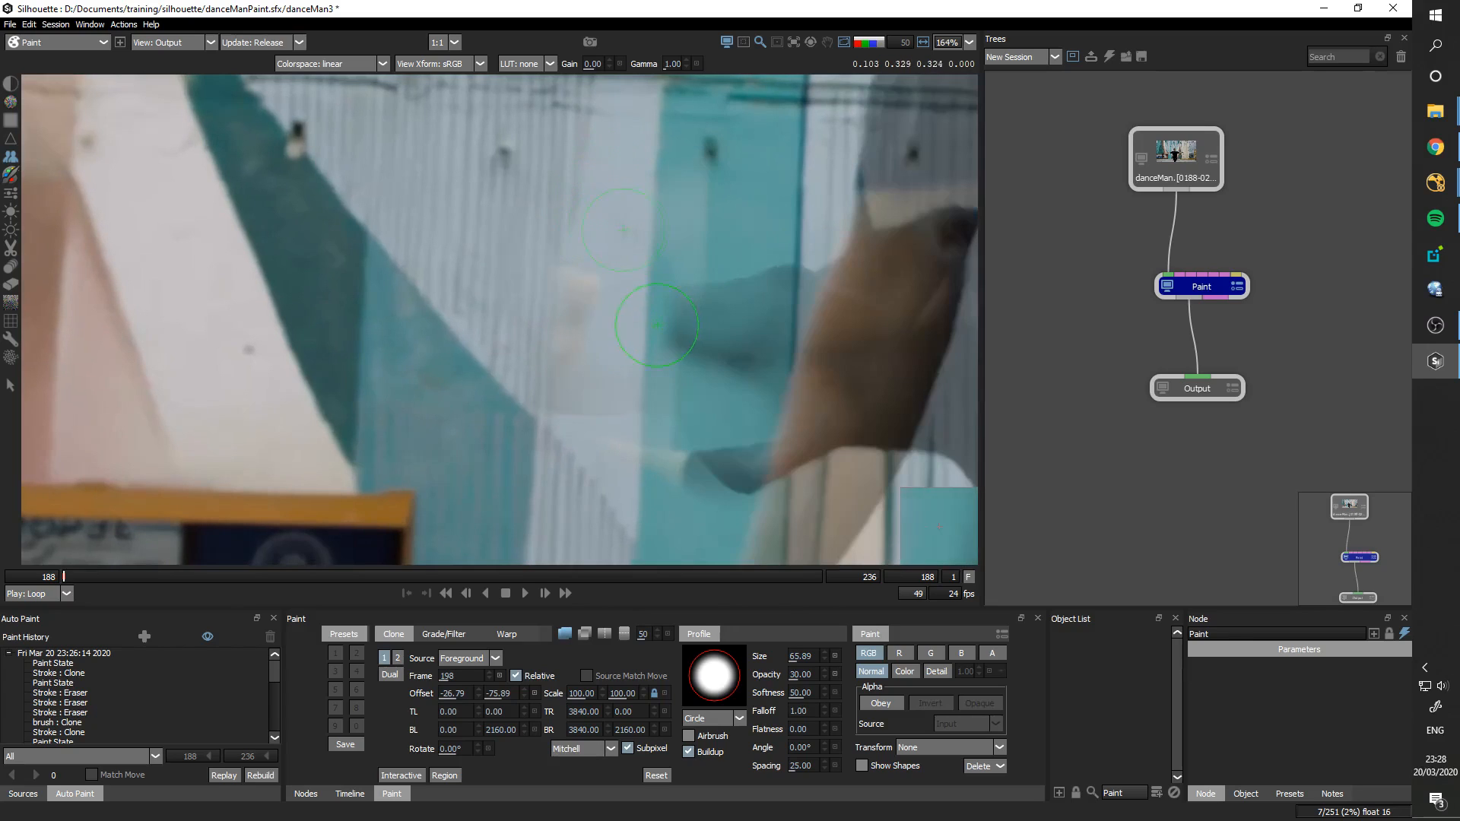
# Step: Compare the painted output repeatedly with the original foreground to examine the cloned arm area and the stripes around it
pyautogui.press('1')
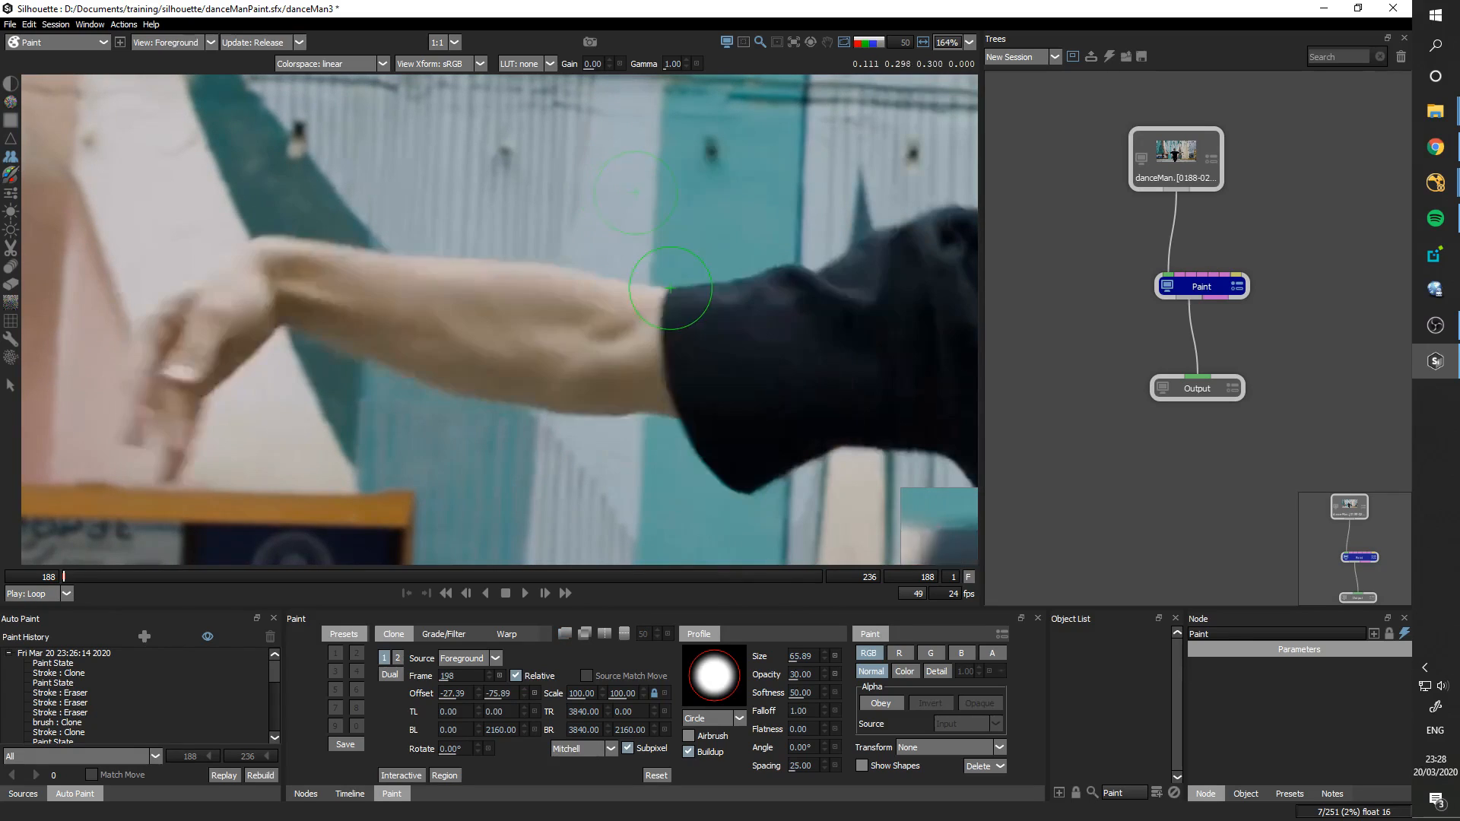
pyautogui.press('3')
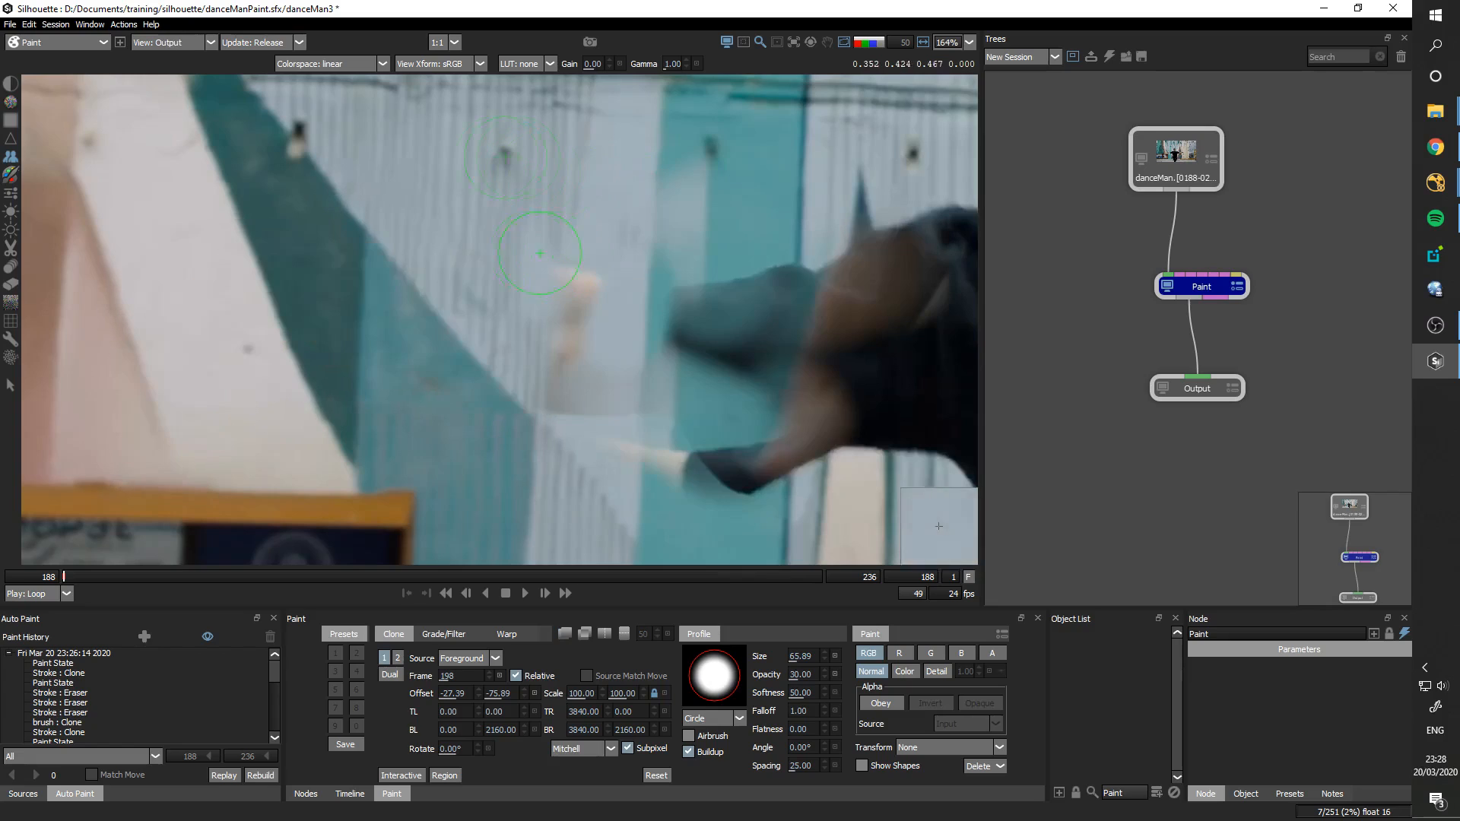
pyautogui.press('1')
pyautogui.press('3')
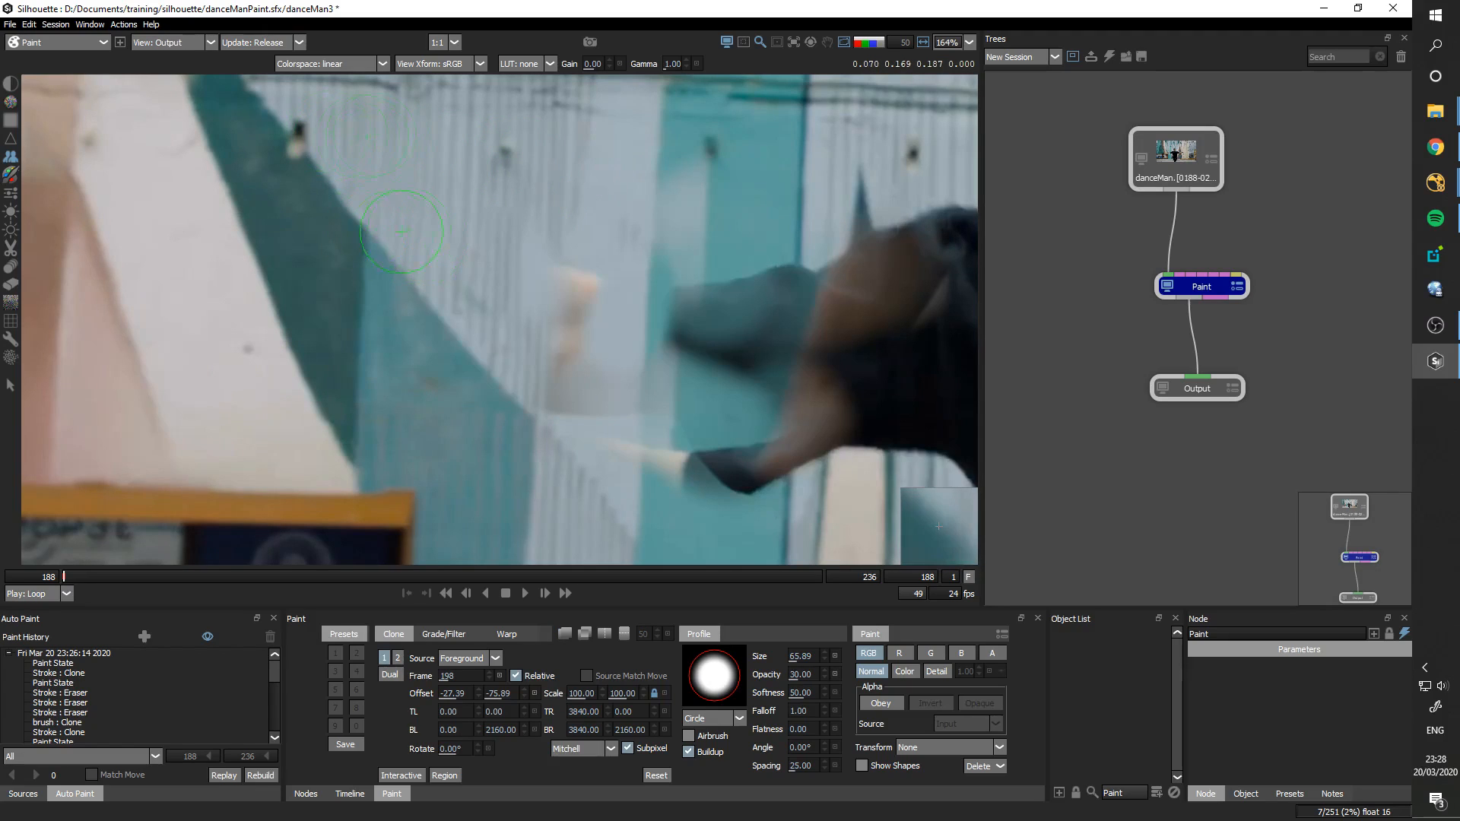
pyautogui.press('1')
pyautogui.press('3')
pyautogui.press('1')
pyautogui.press('3')
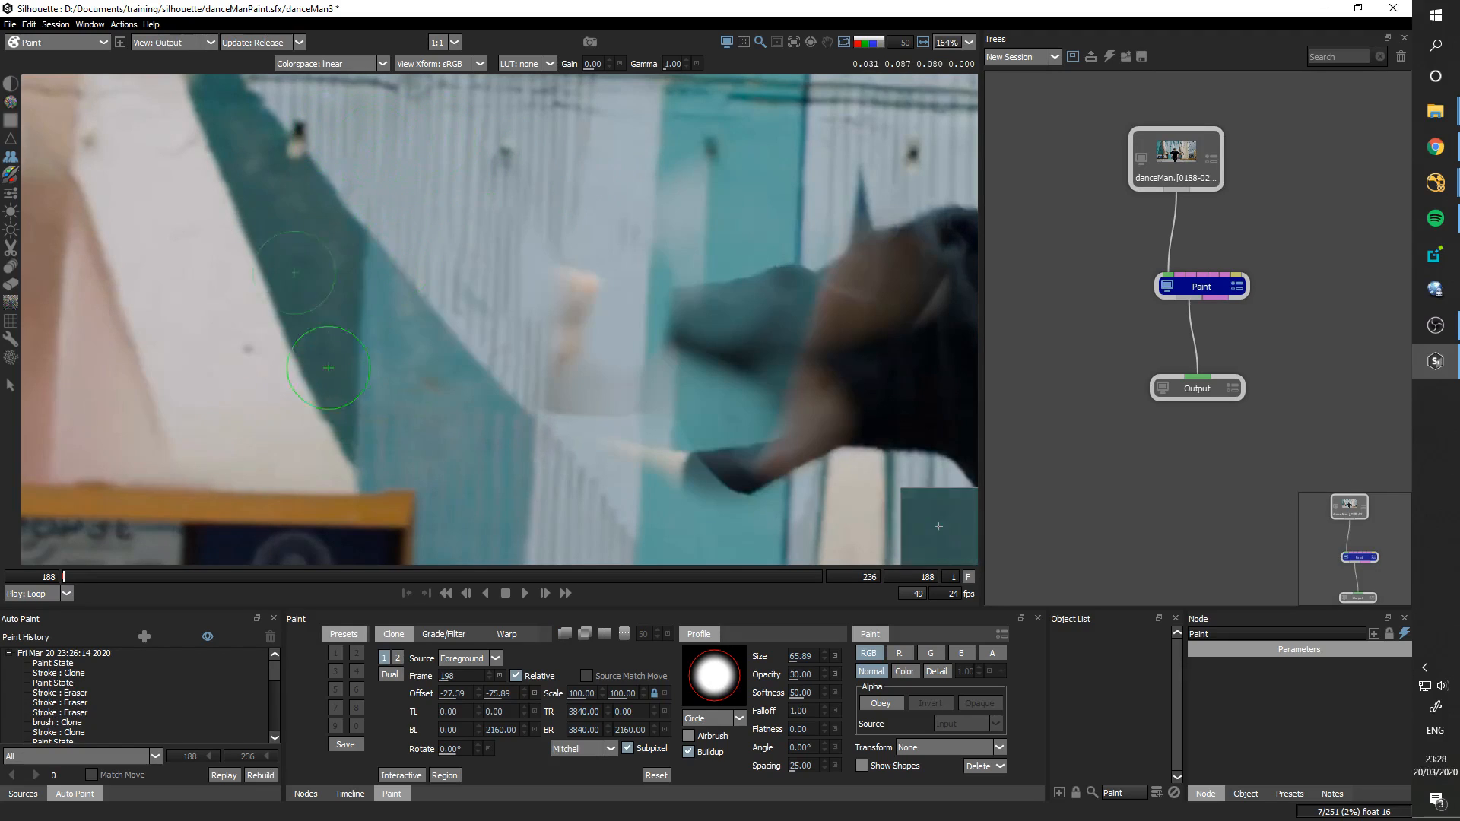
pyautogui.press('1')
pyautogui.press('3')
pyautogui.press('1')
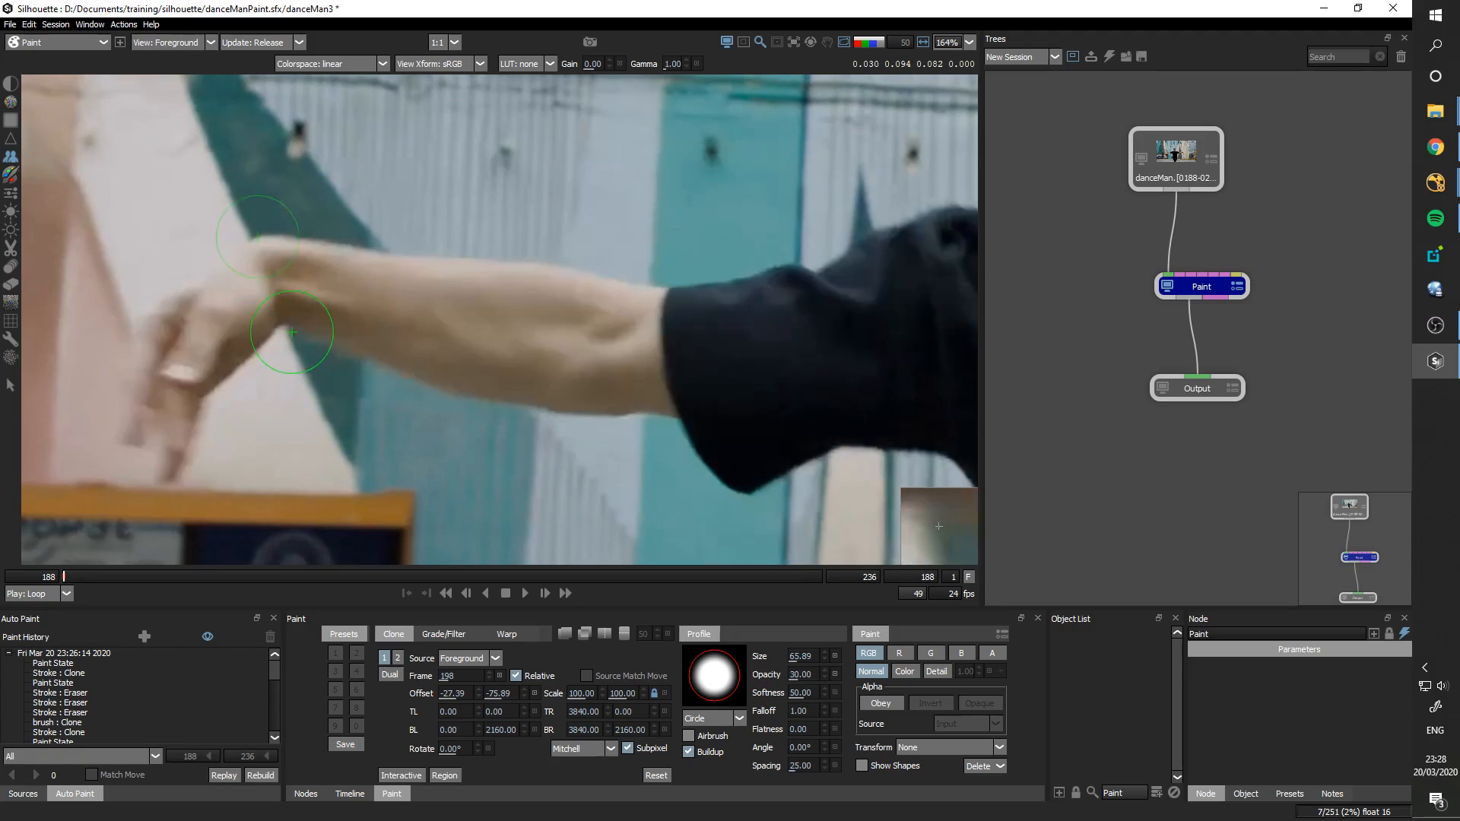
pyautogui.press('3')
pyautogui.press('1')
pyautogui.press('3')
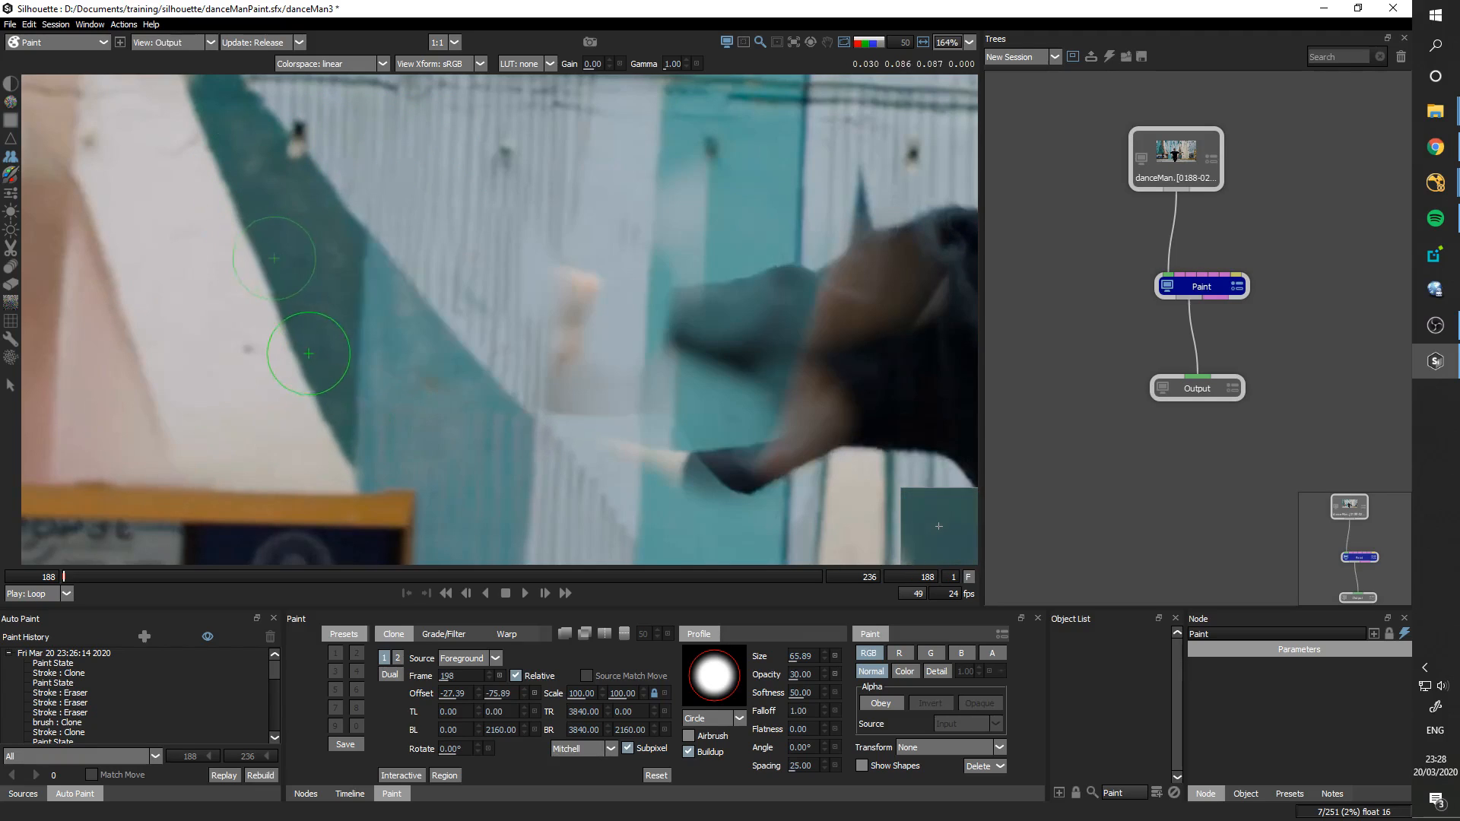
pyautogui.press('1')
pyautogui.press('3')
pyautogui.press('1')
pyautogui.press('3')
# Step: Erase the excess paint on the blue stripe just above the shelf's corner, comparing the output with the original foreground
pyautogui.press('e')
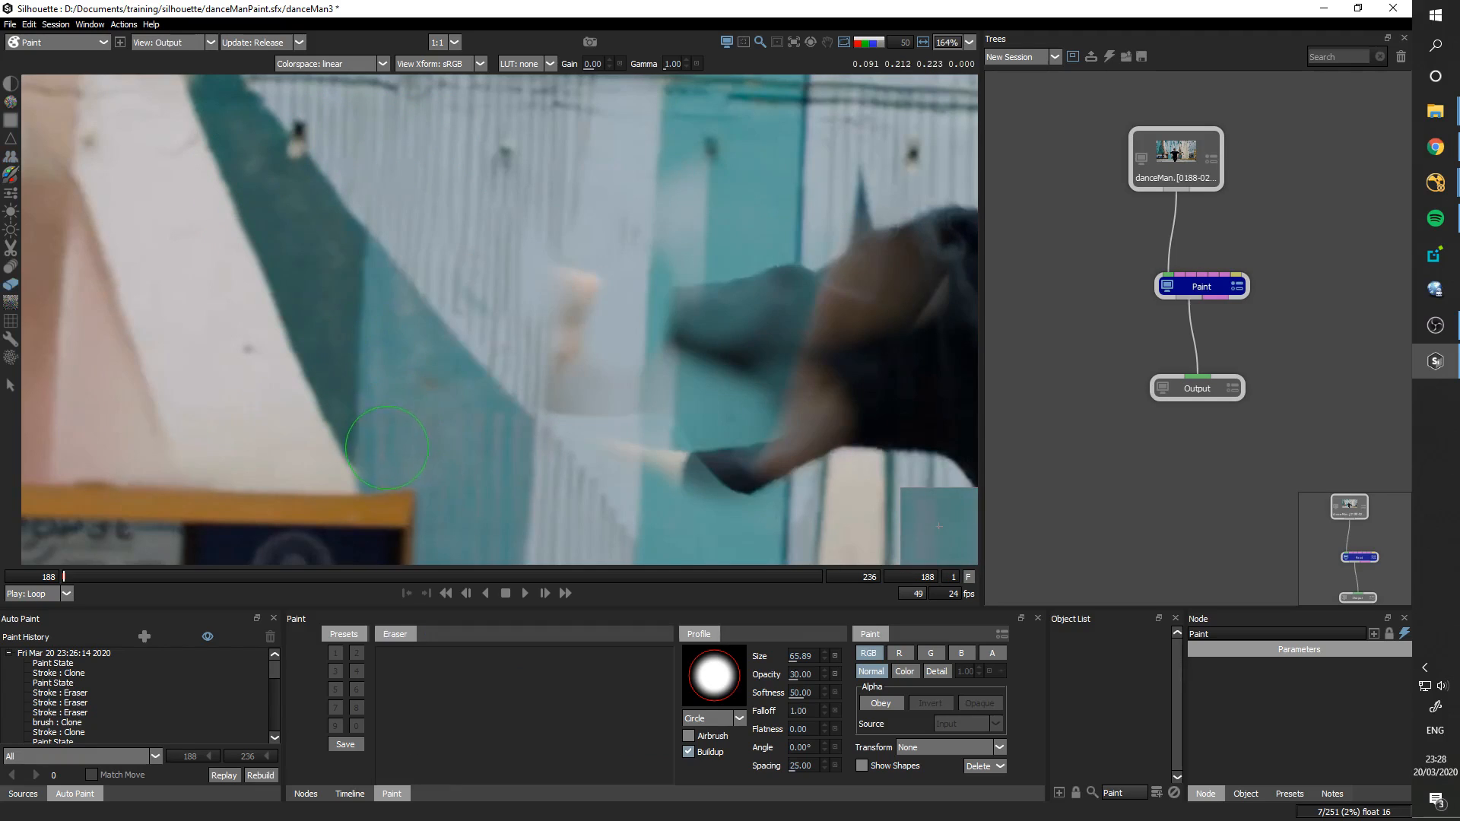
pyautogui.moveTo(368, 453); pyautogui.dragTo(395, 452)
pyautogui.press('1')
pyautogui.press('3')
pyautogui.press('1')
pyautogui.press('3')
# Step: Enlarge the eraser to about 101.64 and restore the original sleeve and the wall above the wrist, checking against the foreground
pyautogui.moveTo(654, 320)
pyautogui.mouseDown()
pyautogui.moveTo(749, 325)
pyautogui.moveTo(831, 254)
pyautogui.moveTo(902, 316)
pyautogui.moveTo(746, 417)
pyautogui.moveTo(946, 335)
pyautogui.moveTo(686, 367)
pyautogui.moveTo(696, 389)
pyautogui.moveTo(632, 414)
pyautogui.mouseUp()
pyautogui.press('1')
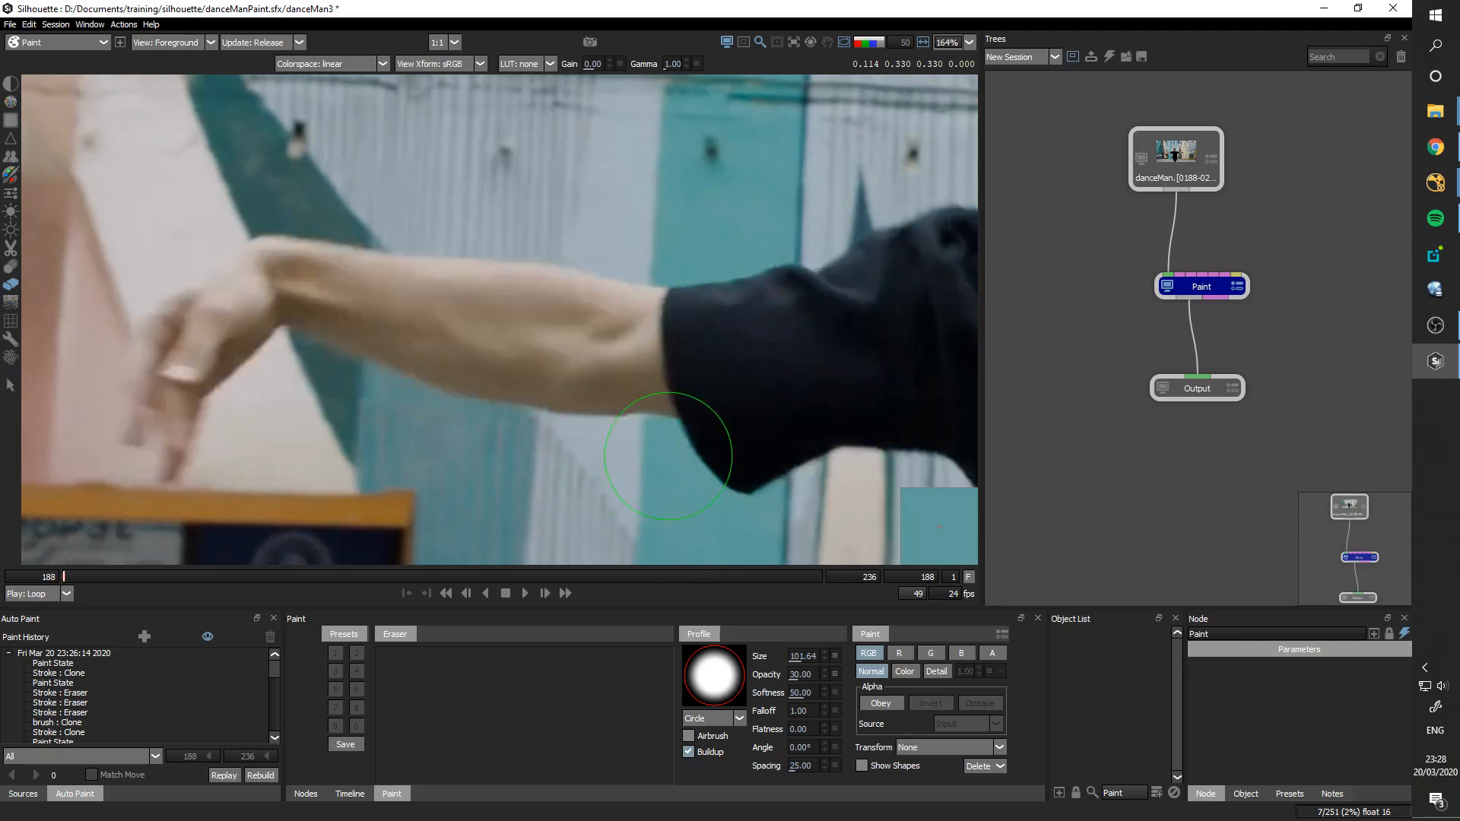
pyautogui.press('3')
pyautogui.press('1')
pyautogui.press('3')
pyautogui.moveTo(322, 199); pyautogui.dragTo(262, 186)
pyautogui.press('1')
pyautogui.press('3')
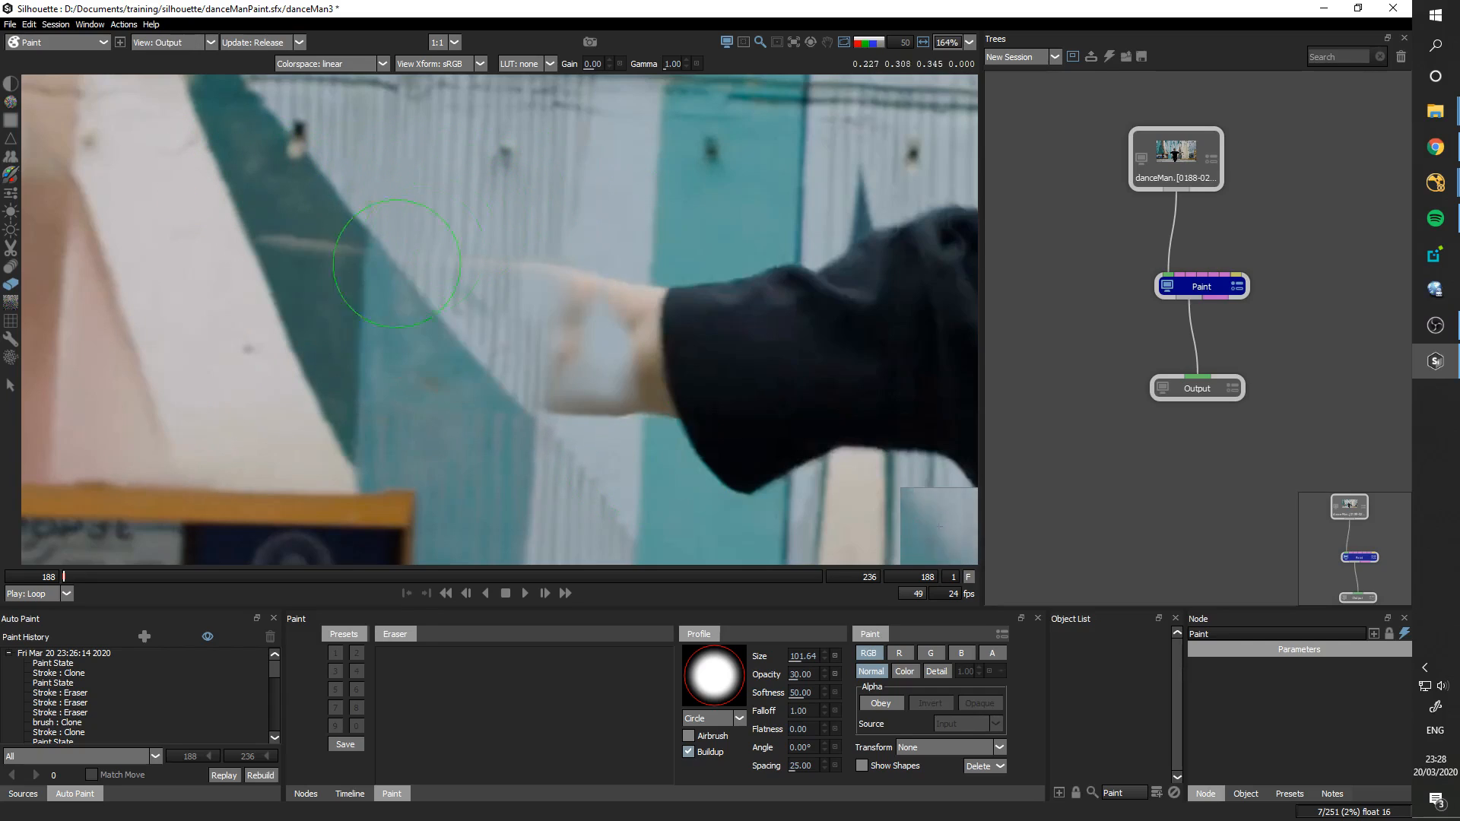
# Step: Clone over the leftover arm outline on the dark teal stripe with a brush size of about 47.10, comparing with the foreground
pyautogui.press('c')
pyautogui.moveTo(307, 274)
pyautogui.mouseDown()
pyautogui.moveTo(263, 300)
pyautogui.moveTo(281, 257)
pyautogui.mouseUp()
pyautogui.press('shift')
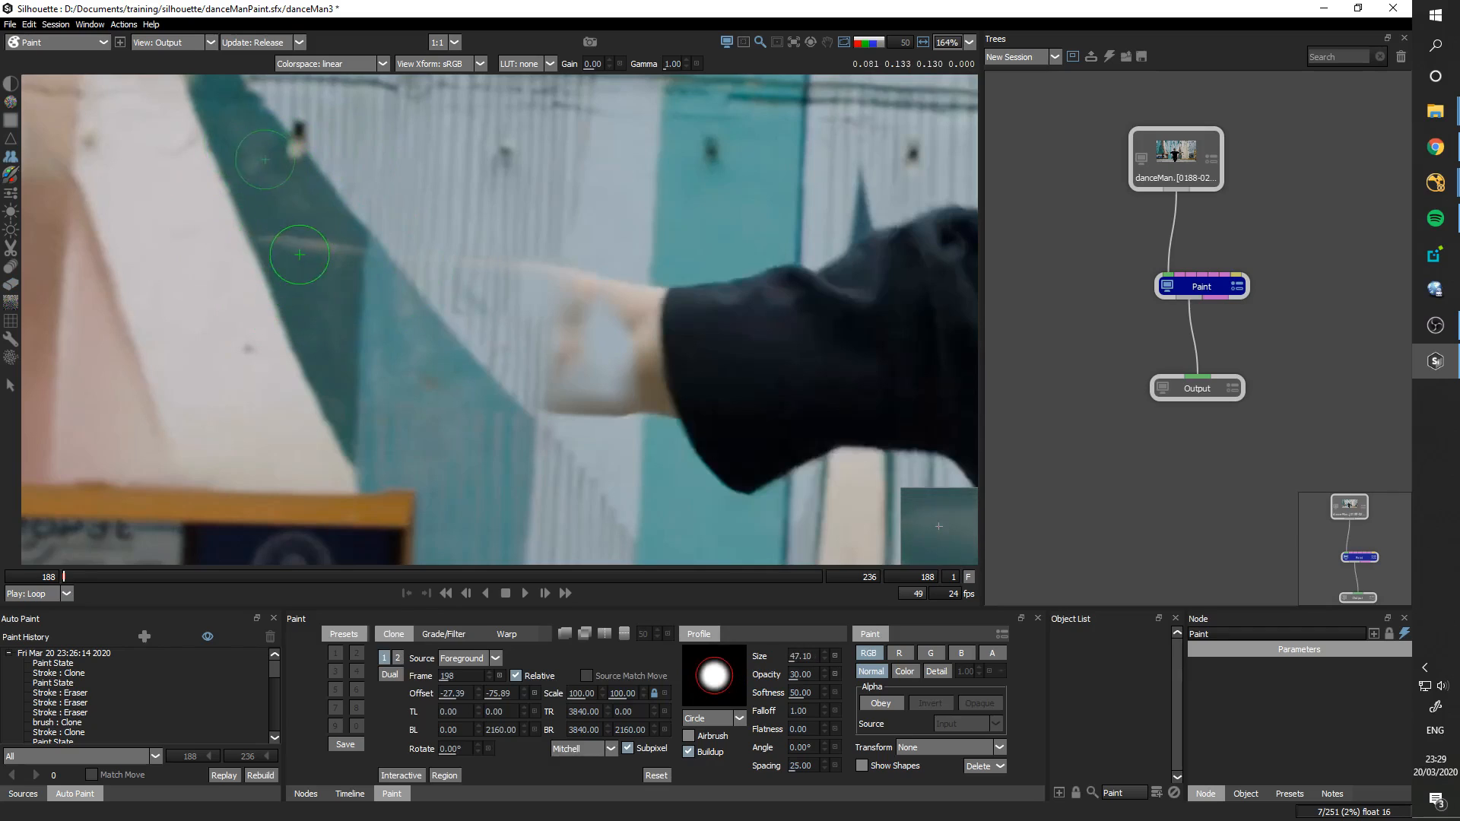
pyautogui.press('1')
pyautogui.press('3')
pyautogui.press('1')
pyautogui.press('3')
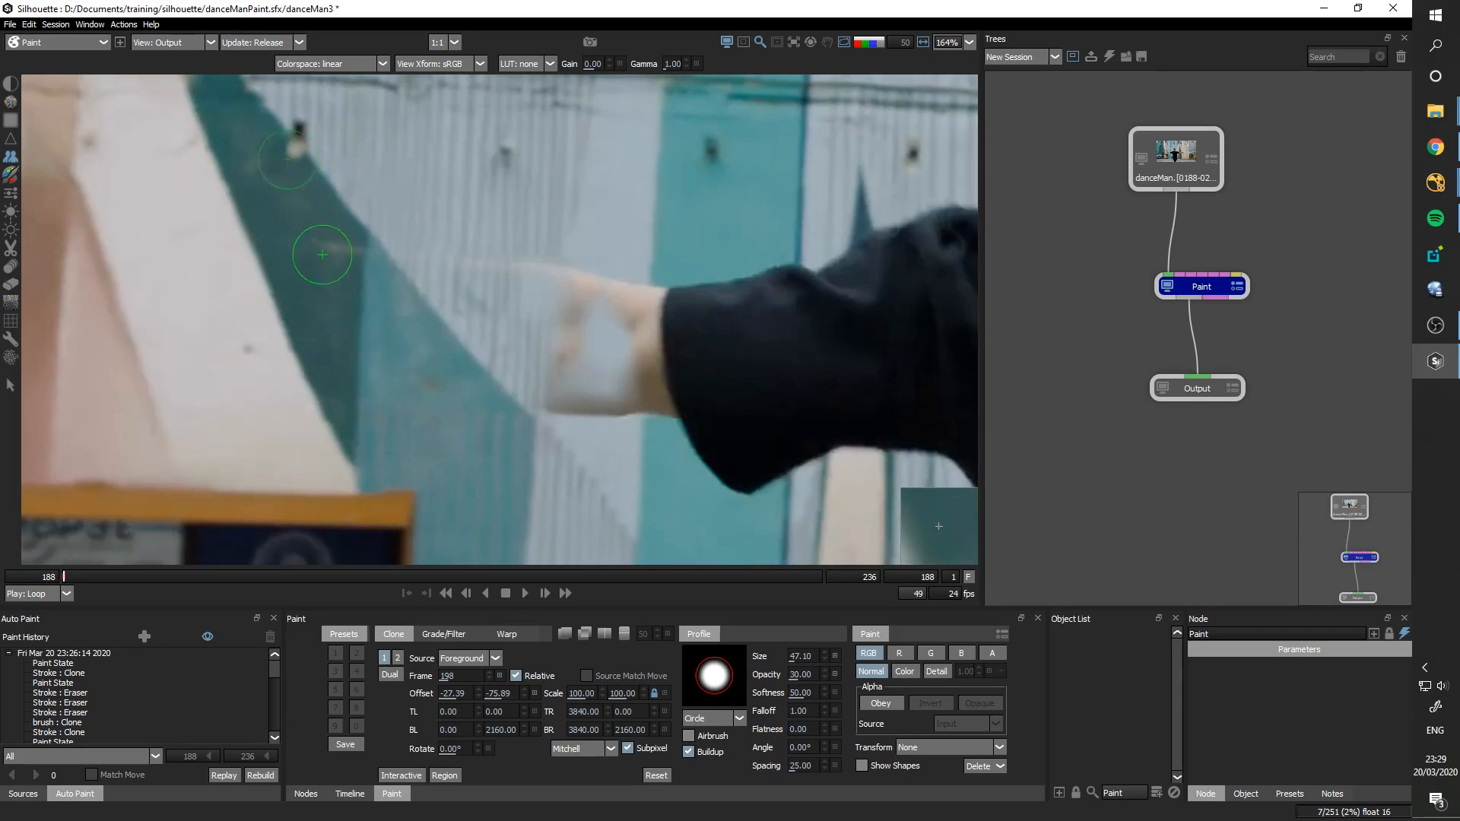
pyautogui.press('1')
pyautogui.press('3')
pyautogui.press('1')
pyautogui.press('3')
# Step: Set the clone brush opacity to 100 and size to about 55.58, and clone over the upper edge of the remaining forearm
pyautogui.moveTo(807, 674); pyautogui.dragTo(902, 660)
pyautogui.press('1')
pyautogui.press('3')
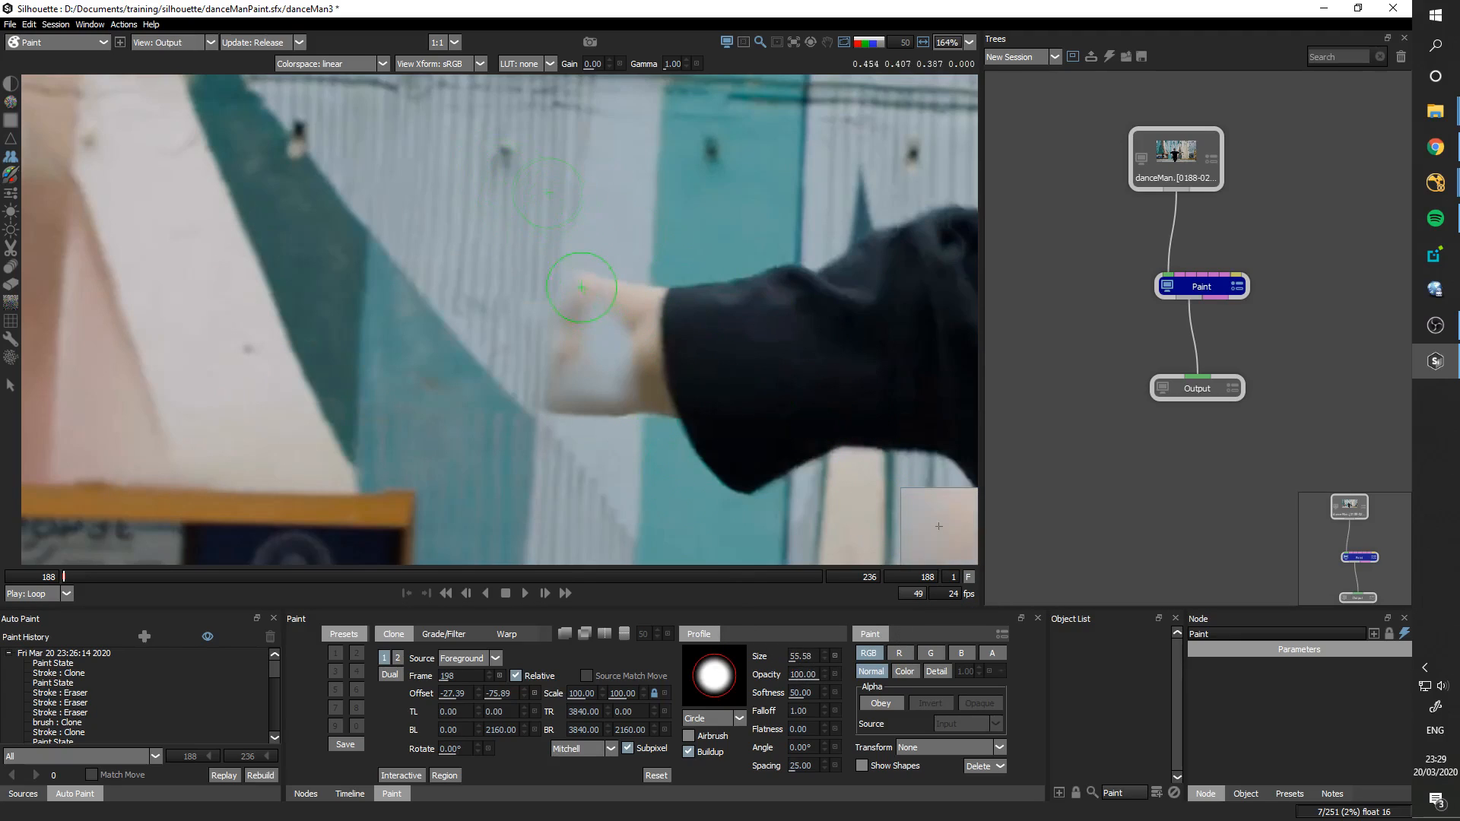
pyautogui.press('1')
pyautogui.press('3')
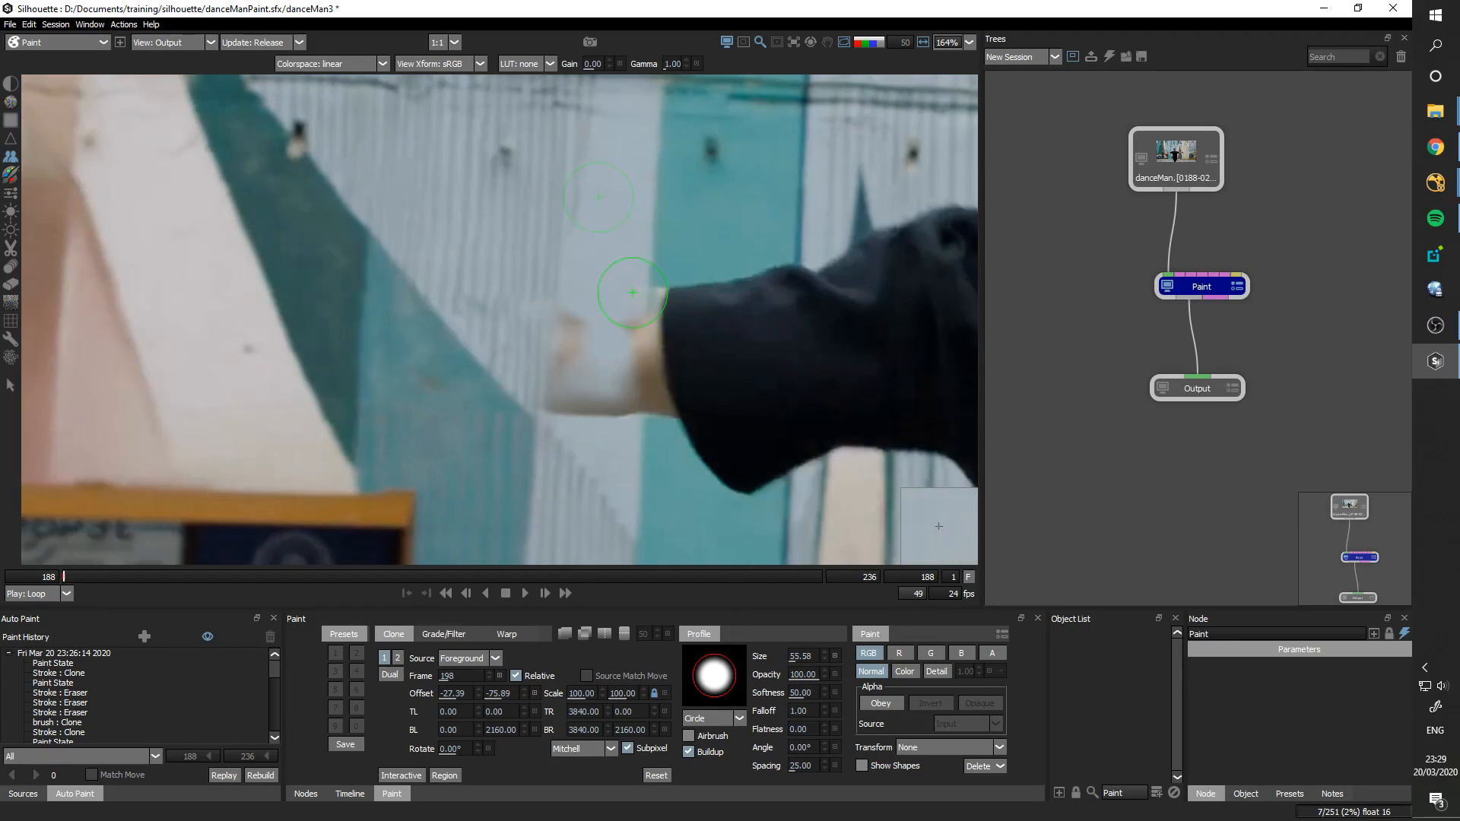
# Step: Reduce the clone brush size to about 34.37 and clone over the leftover forearm patches beside the cuff, comparing with the foreground
pyautogui.moveTo(641, 322); pyautogui.dragTo(626, 322)
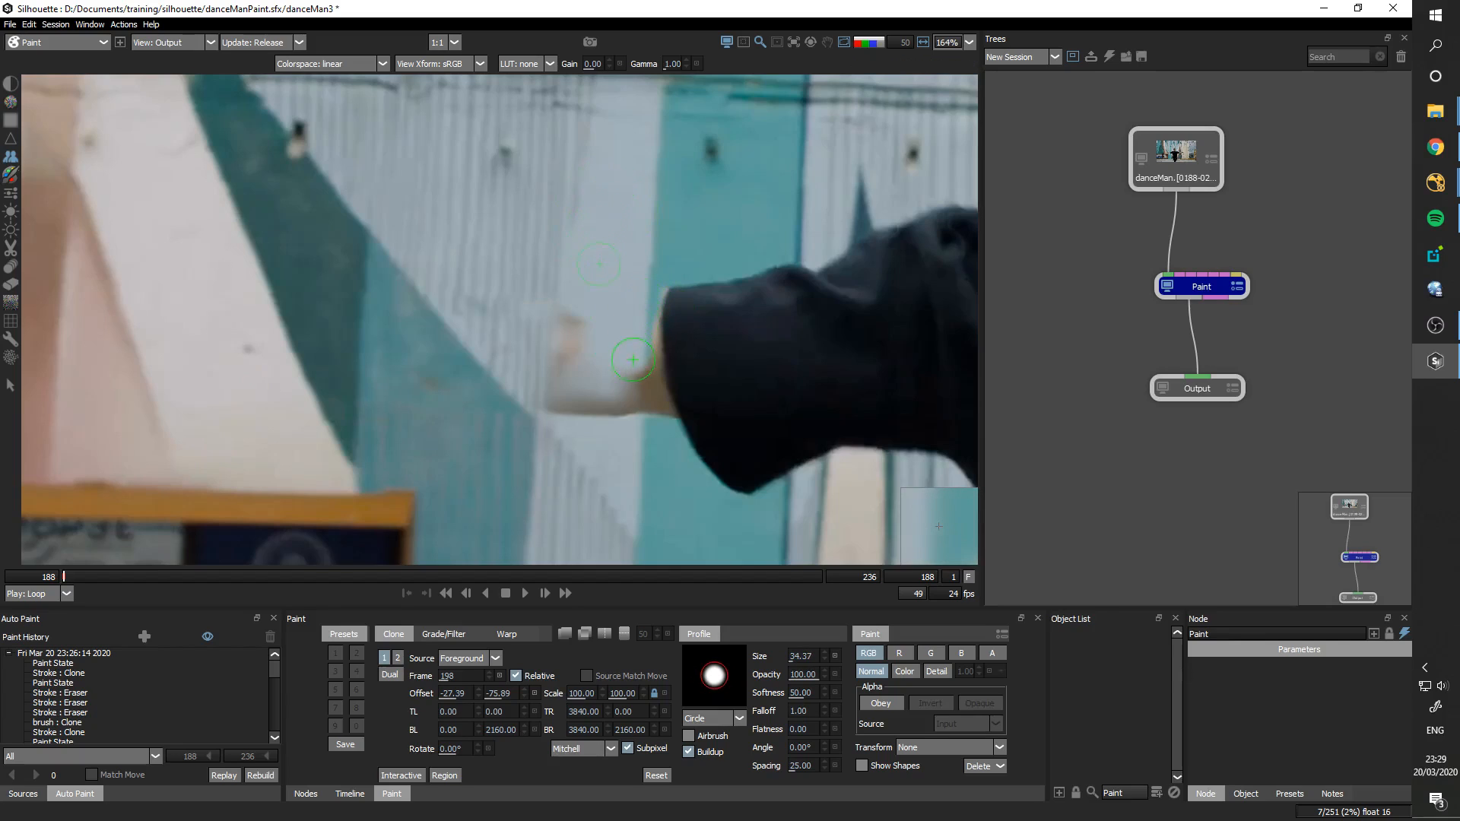
pyautogui.press('1')
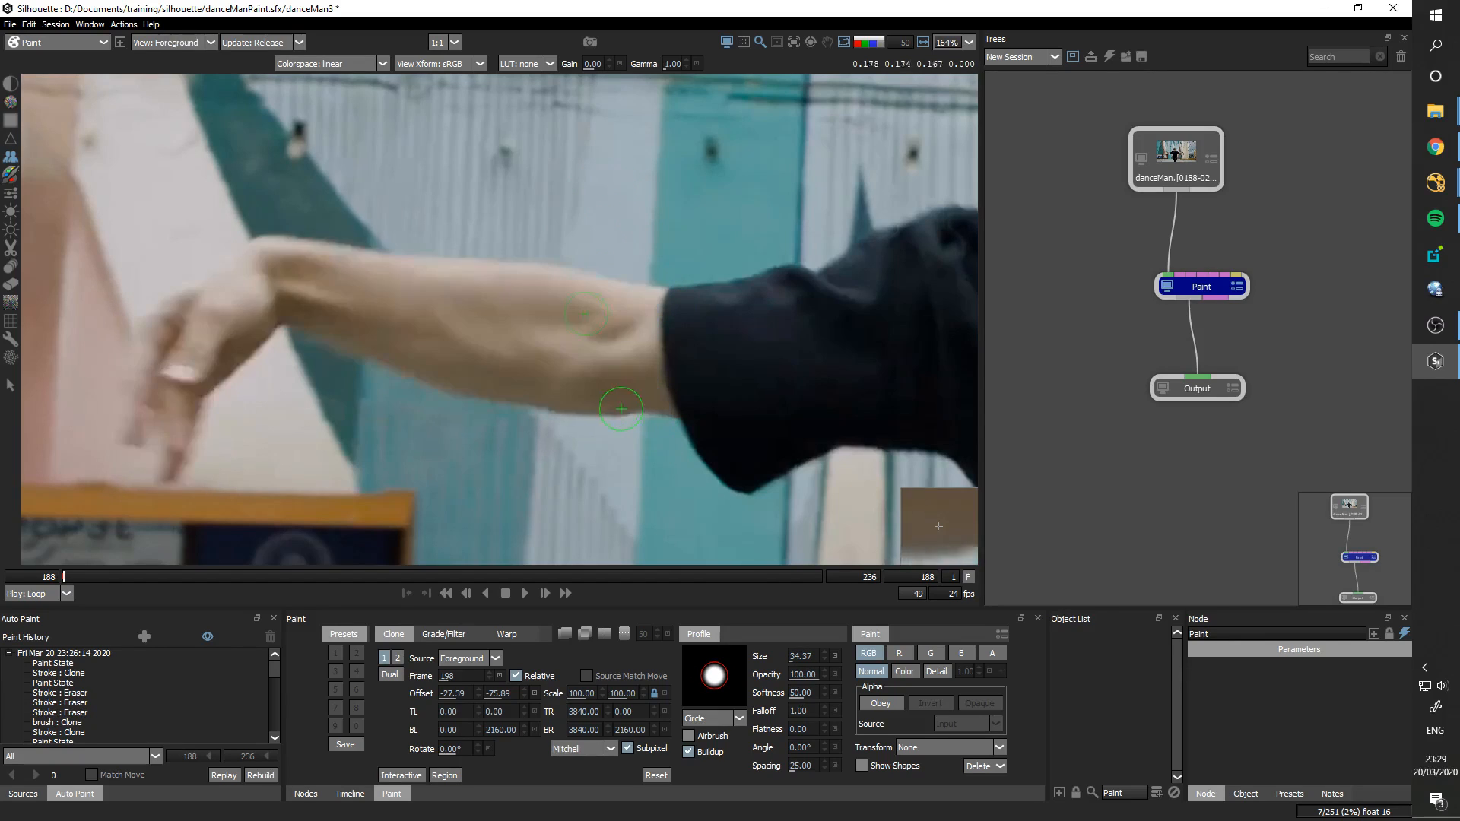
pyautogui.press('3')
pyautogui.moveTo(591, 411); pyautogui.dragTo(587, 307)
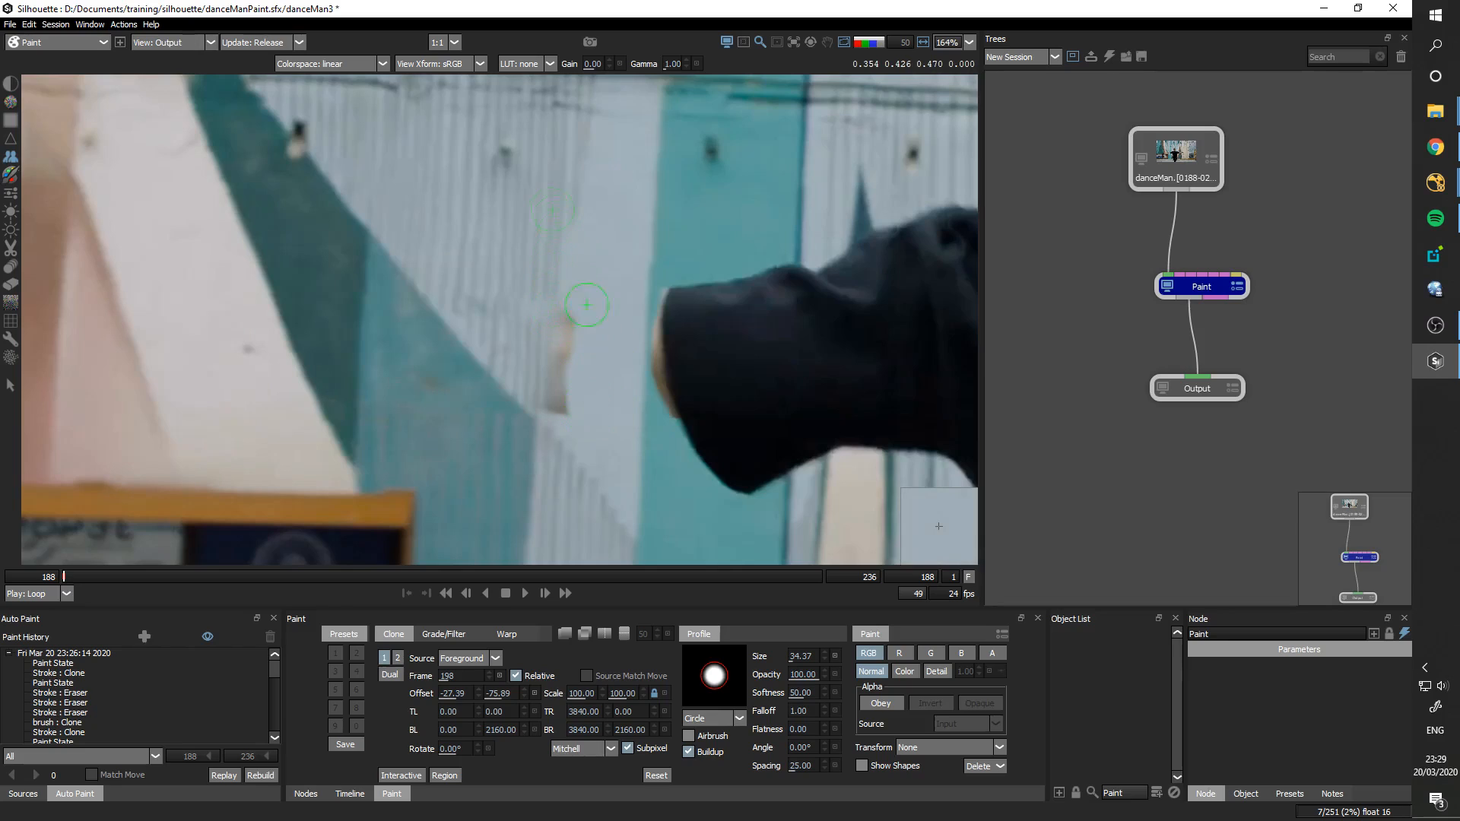
pyautogui.press('1')
pyautogui.press('3')
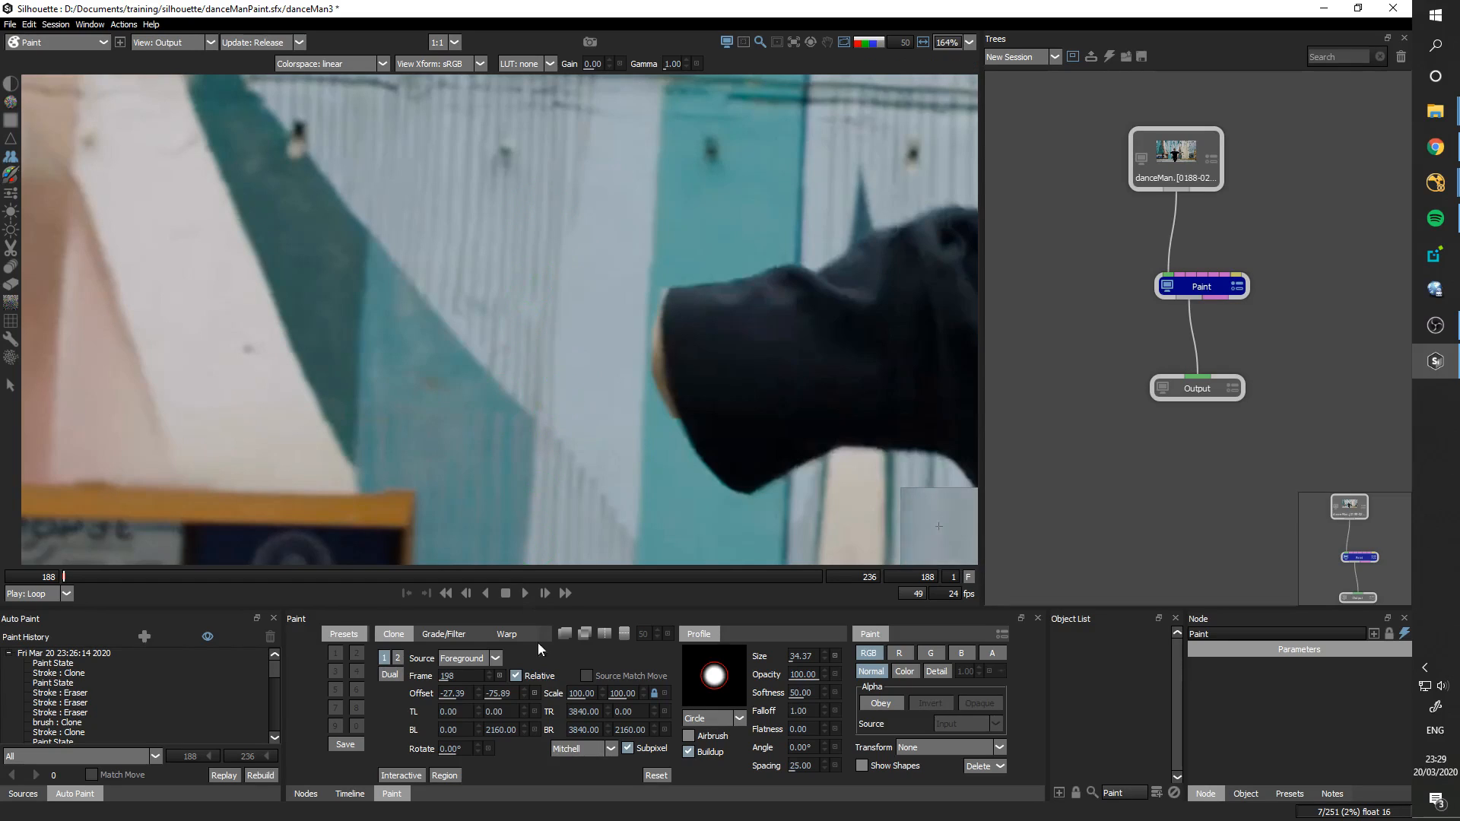
# Step: Examine the source alignment around the cuff with the difference and onion skin overlays, and hide the overlay
pyautogui.click(585, 634)
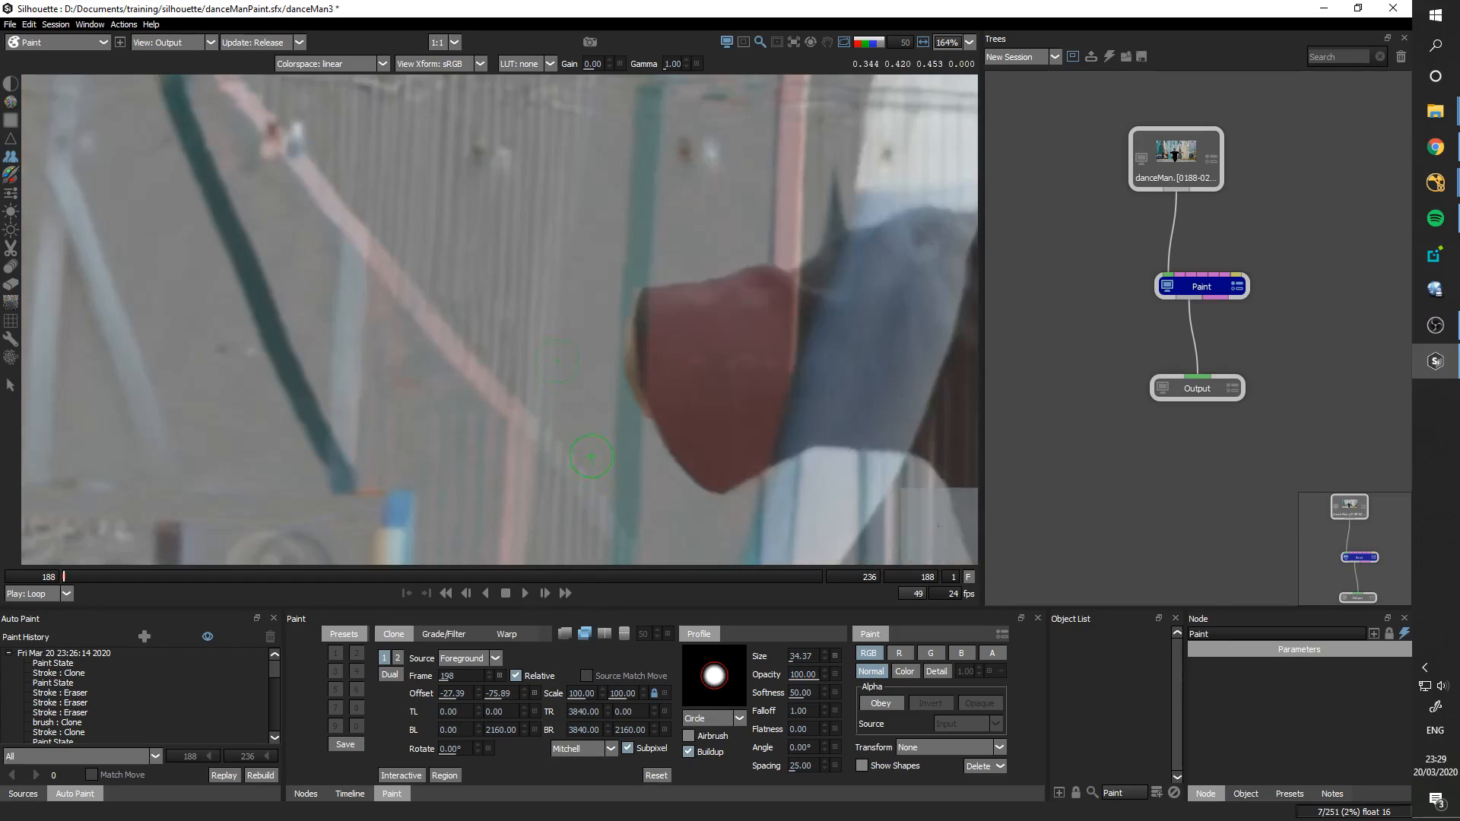
pyautogui.click(565, 632)
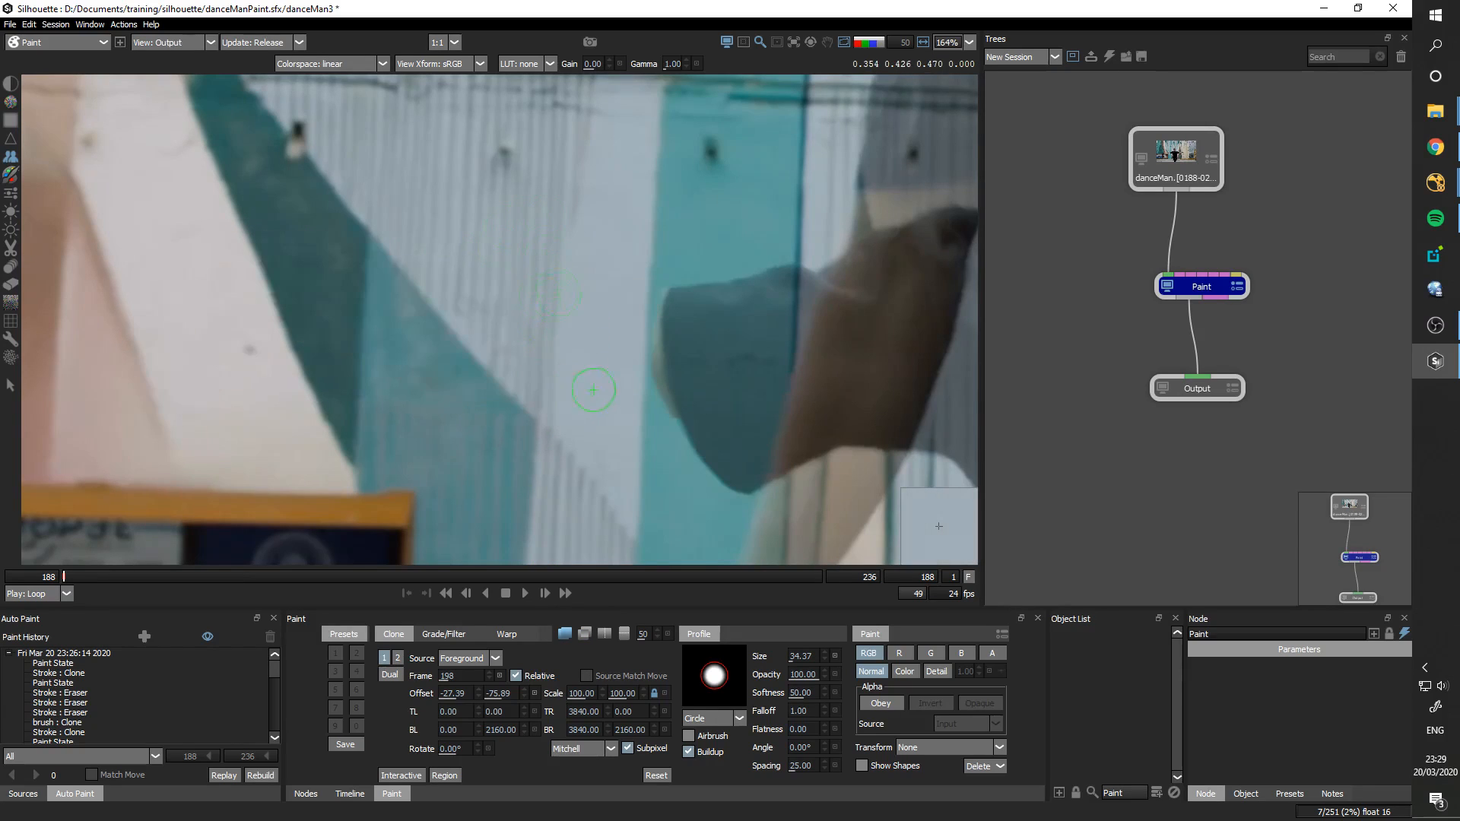
pyautogui.press('o')
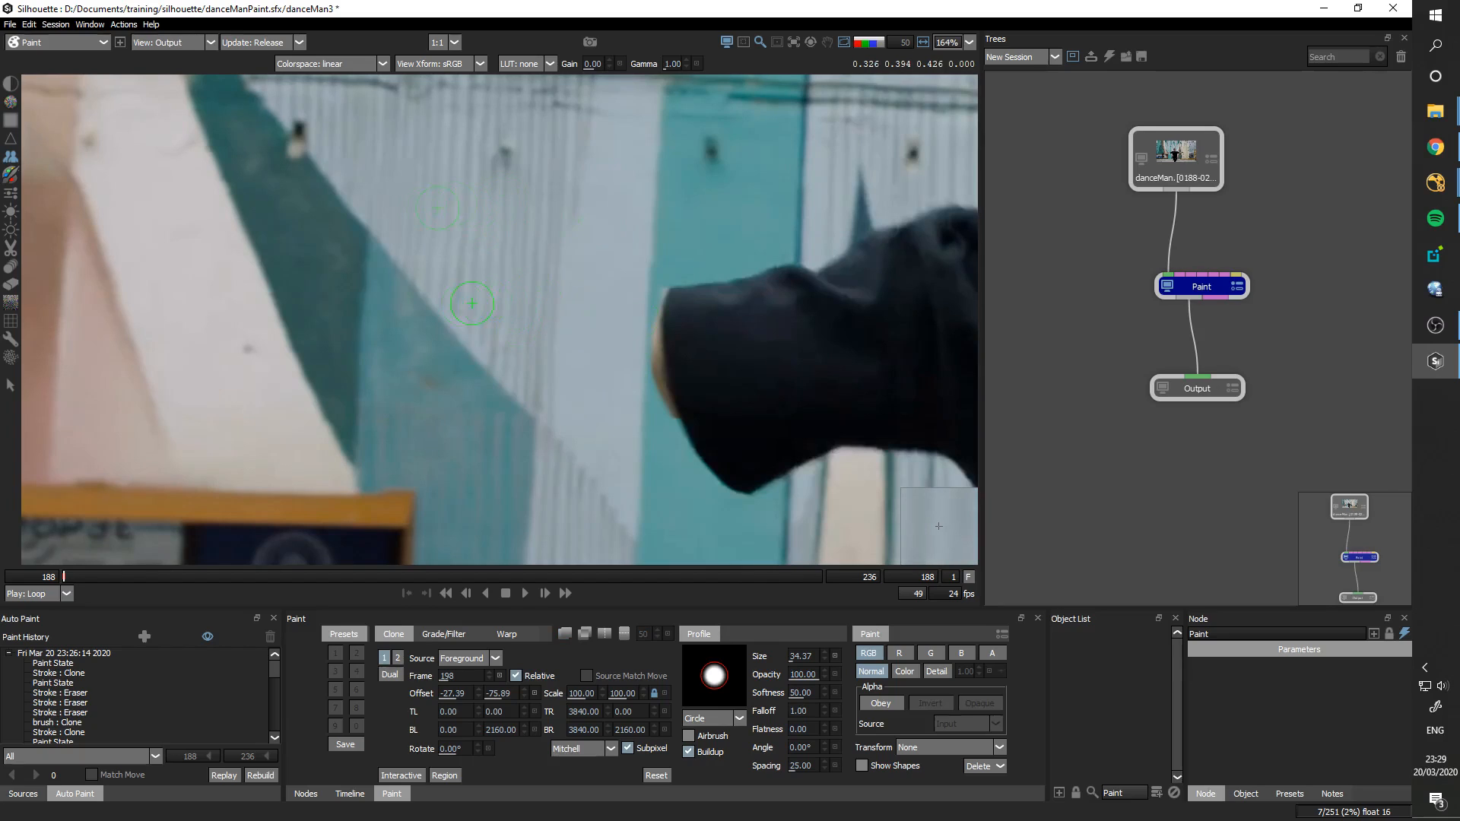
# Step: Set the clone brush size to about 53.16 and compare the painted output with the original foreground
pyautogui.moveTo(434, 359); pyautogui.dragTo(457, 360)
pyautogui.press('1')
pyautogui.press('1')
pyautogui.press('1')
pyautogui.press('1')
pyautogui.press('1')
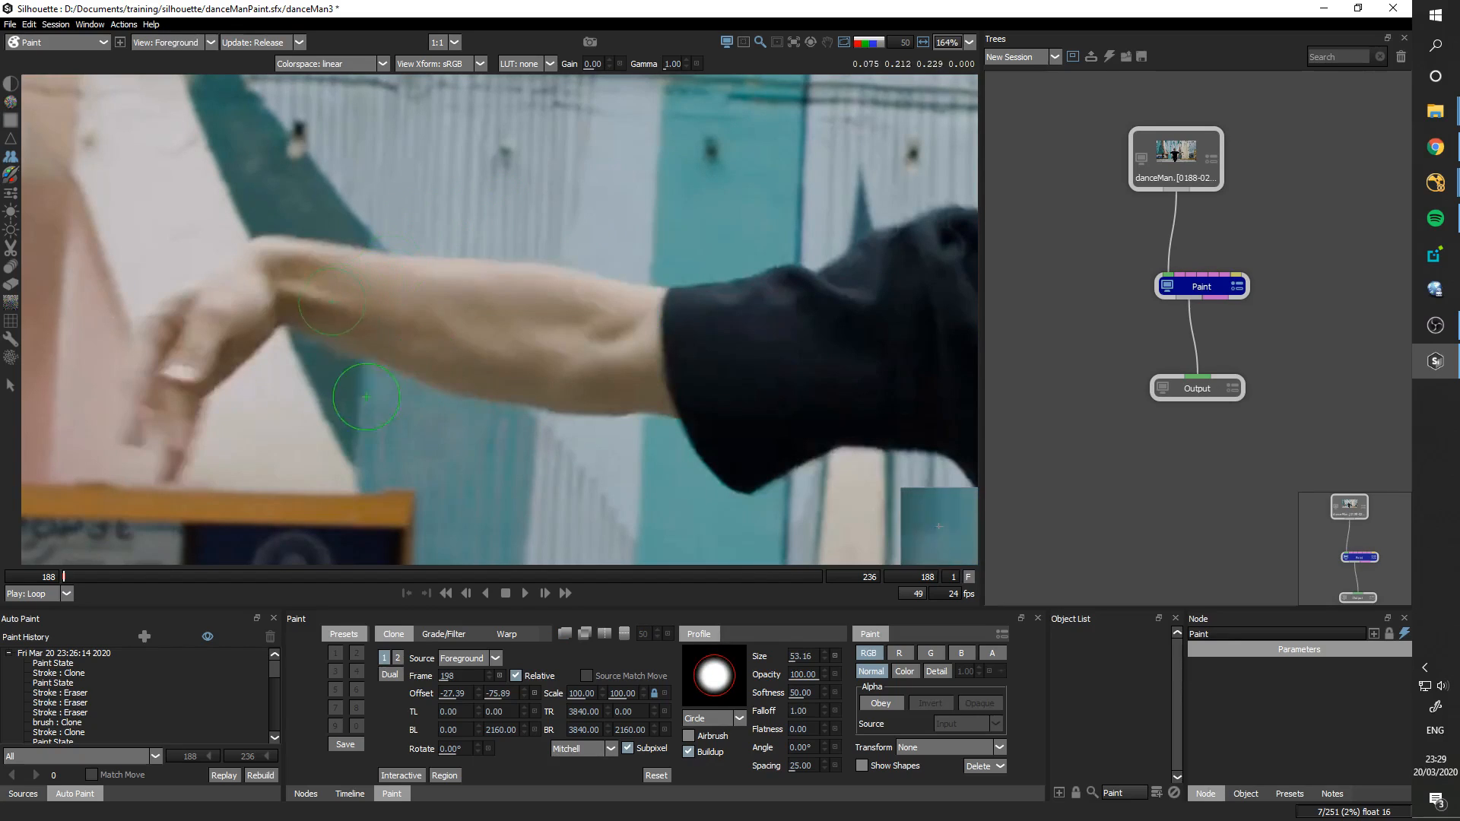
pyautogui.press('1')
pyautogui.press('1')
pyautogui.press('1')
pyautogui.press('1')
pyautogui.press('1')
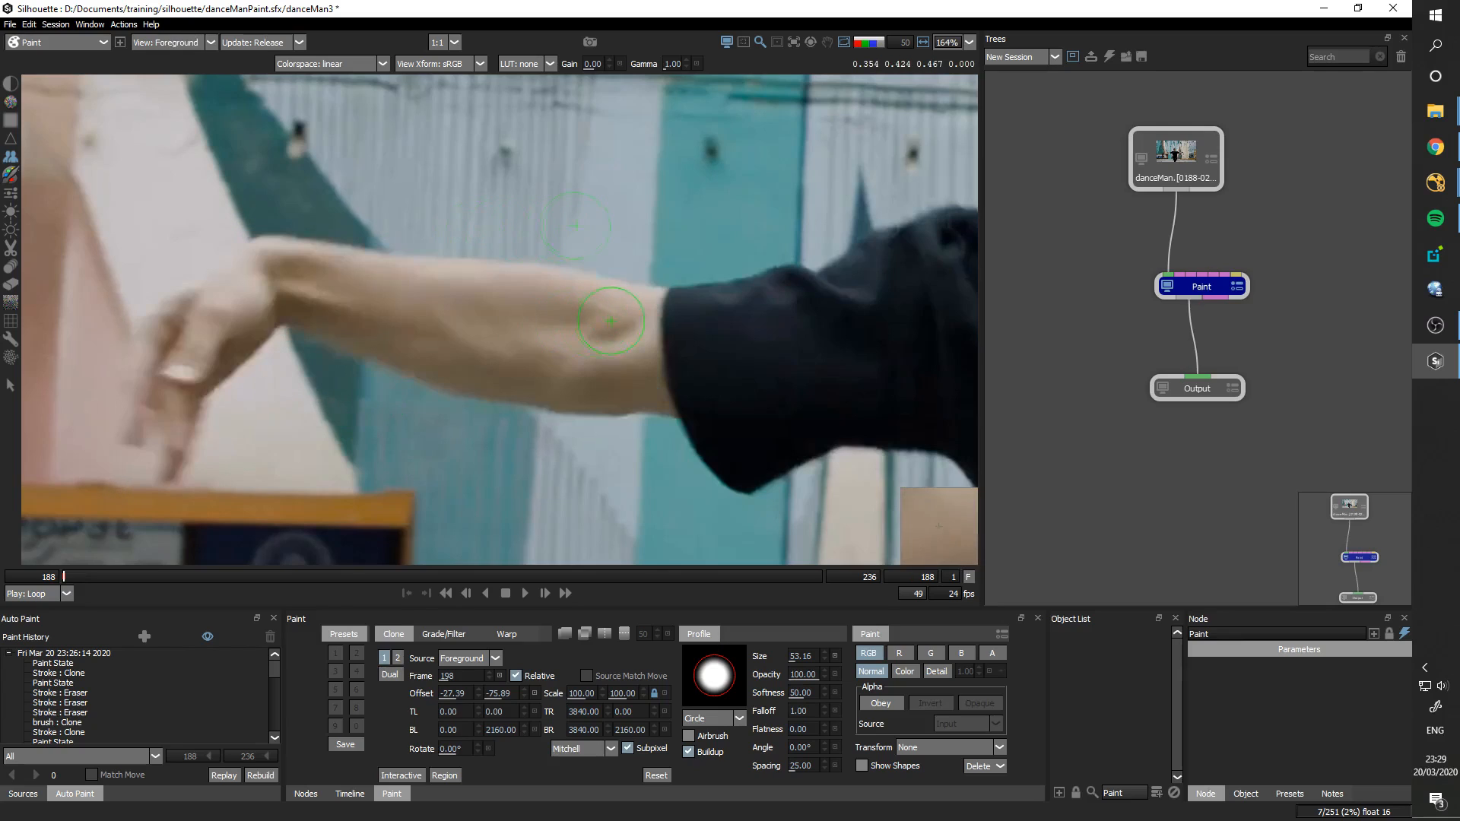
# Step: Set the clone brush opacity to 30, clone over the leftover skin at the cuff, and erase the overspill on the sleeve
pyautogui.moveTo(676, 368); pyautogui.dragTo(635, 361)
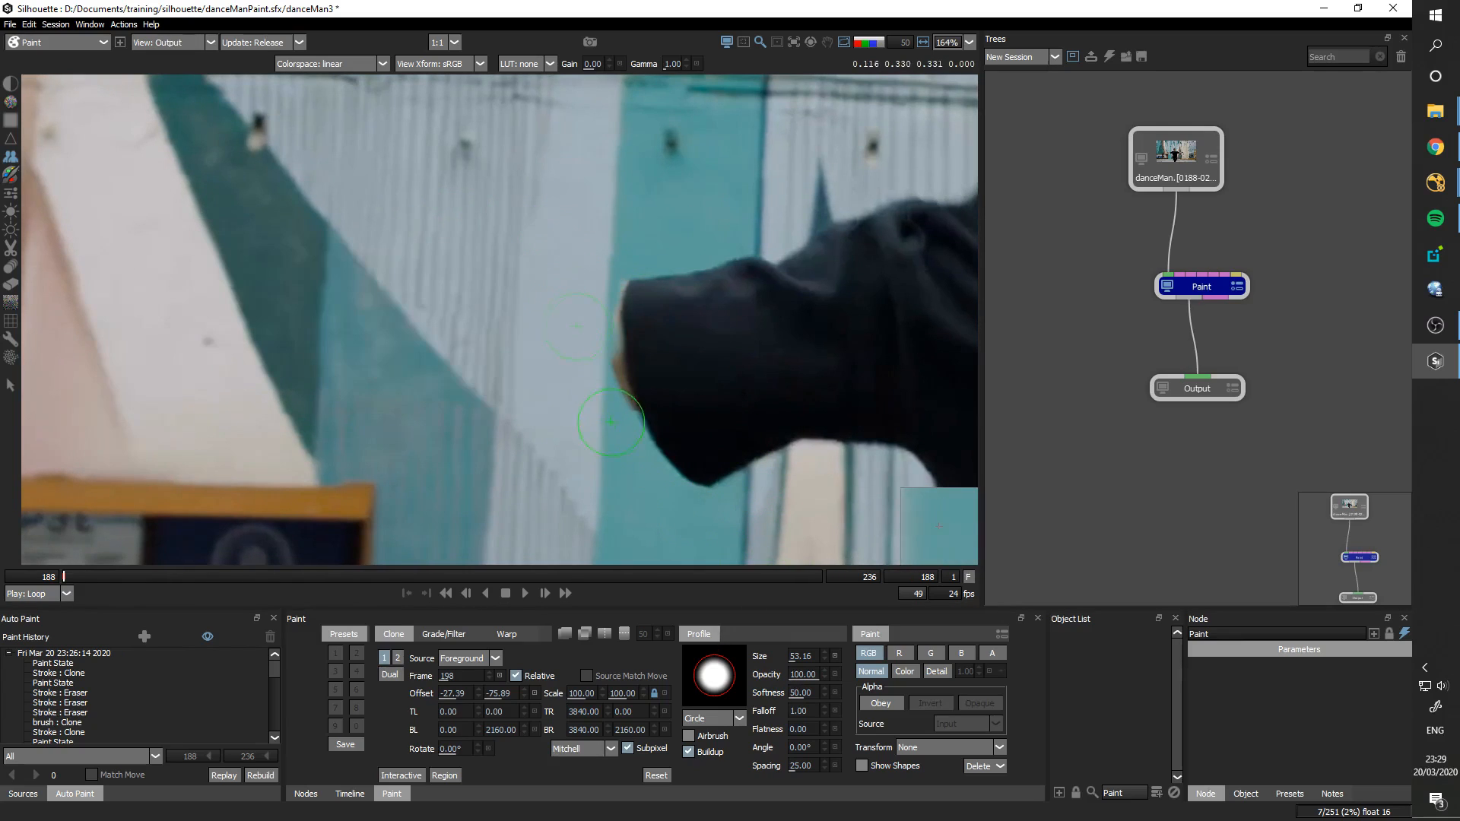
pyautogui.click(788, 678)
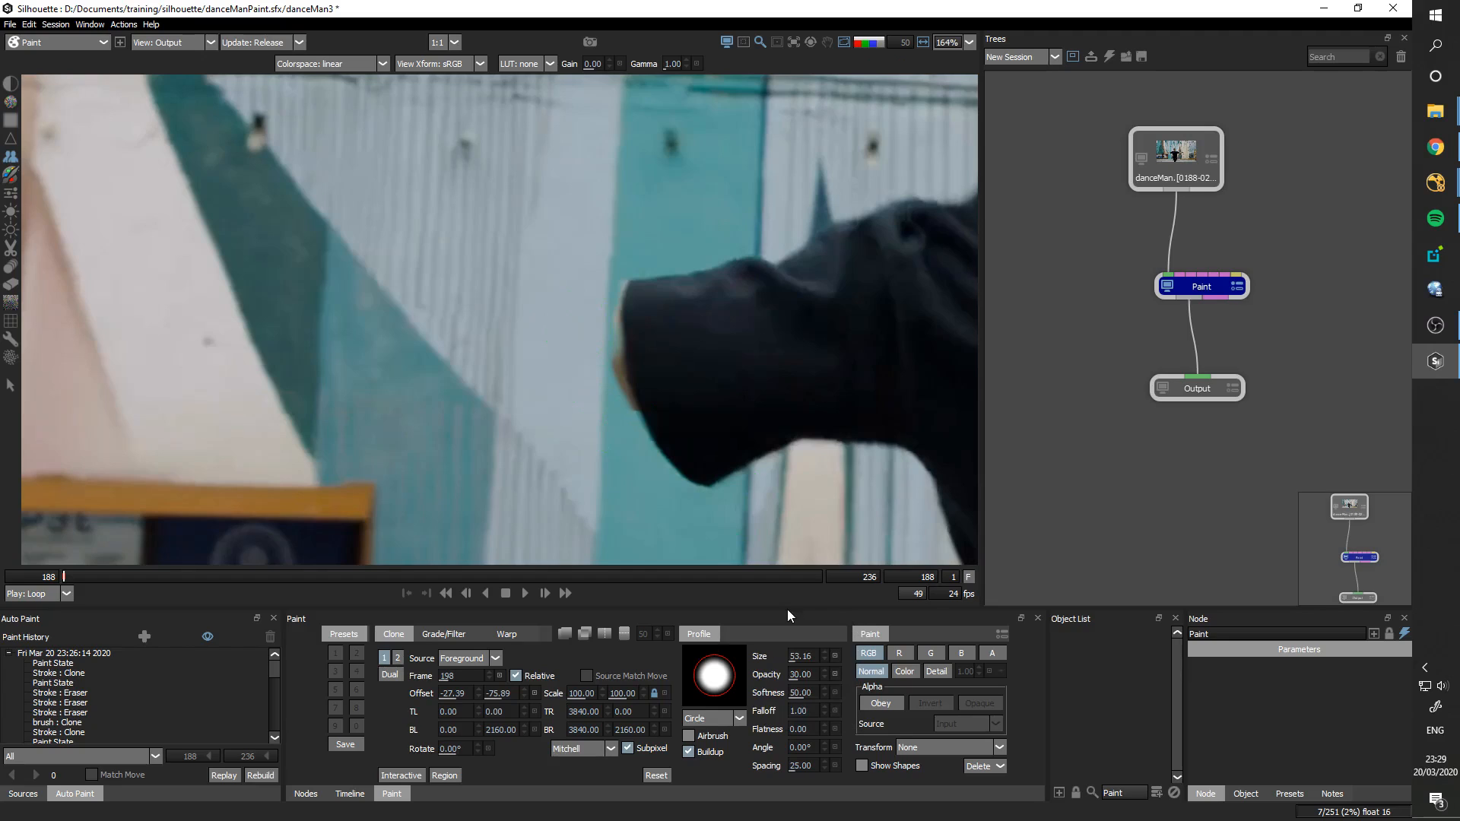
pyautogui.scroll(2, 628, 388)
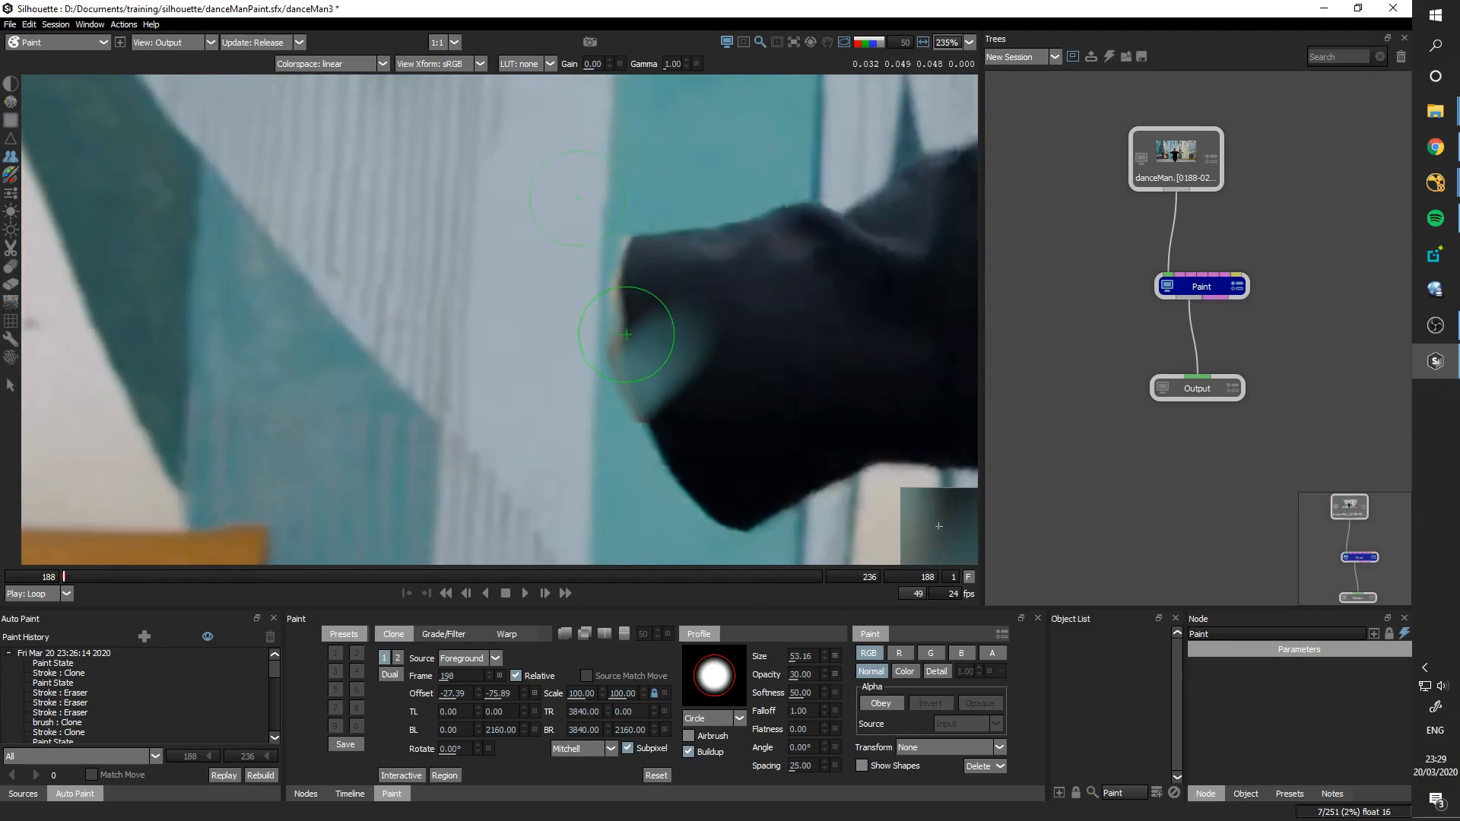
pyautogui.moveTo(654, 354); pyautogui.dragTo(688, 332)
pyautogui.press('e')
pyautogui.moveTo(723, 266)
pyautogui.mouseDown()
pyautogui.moveTo(701, 285)
pyautogui.moveTo(691, 350)
pyautogui.mouseUp()
# Step: Reduce the clone brush size to about 24.35 and clone along the background beside the cuff's front edge
pyautogui.press('c')
pyautogui.moveTo(585, 381); pyautogui.dragTo(559, 386)
pyautogui.moveTo(635, 310)
pyautogui.mouseDown()
pyautogui.moveTo(664, 415)
pyautogui.moveTo(638, 286)
pyautogui.moveTo(641, 381)
pyautogui.moveTo(637, 265)
pyautogui.mouseUp()
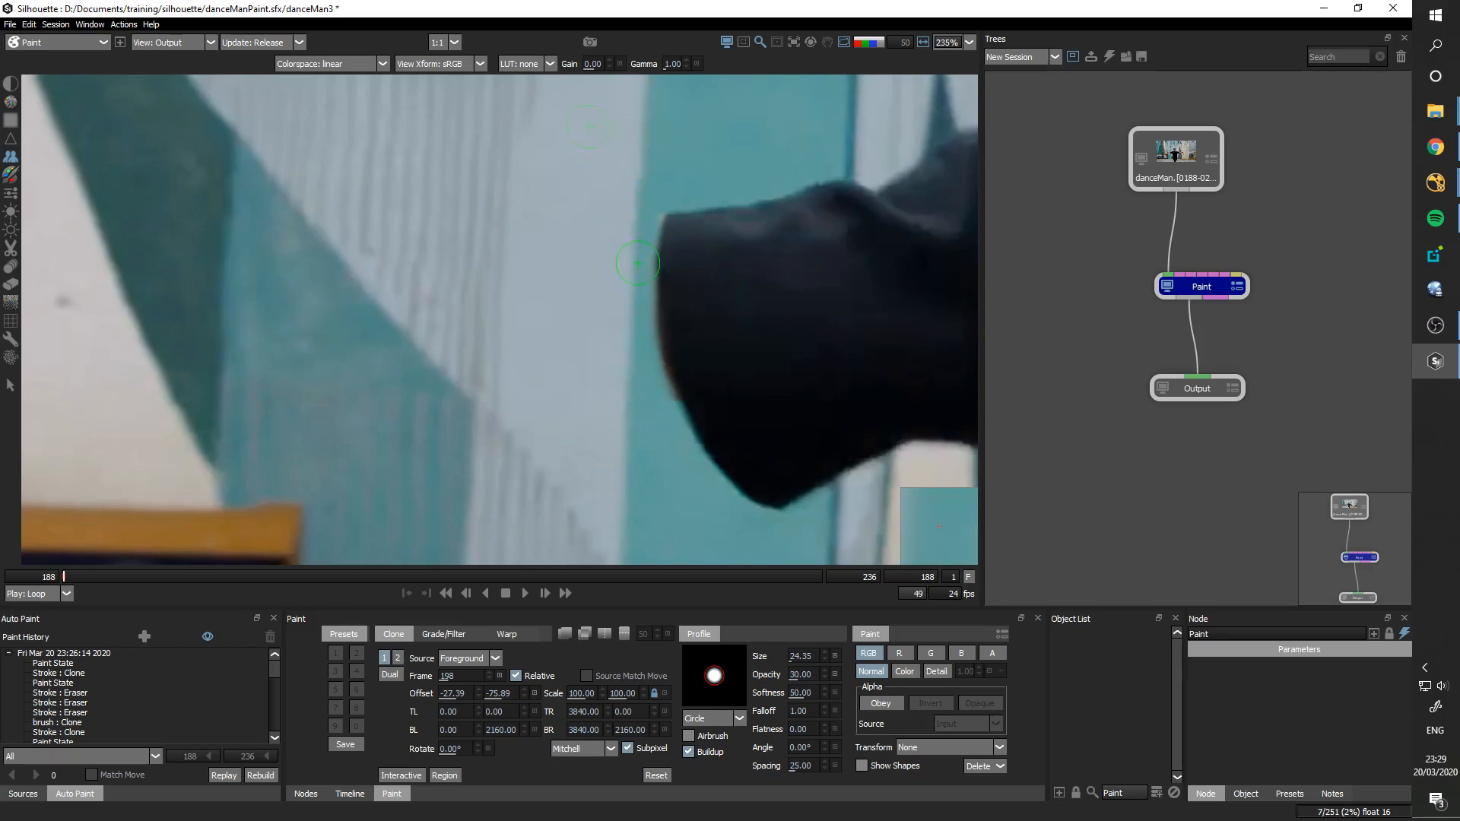
# Step: Smear the sleeve's front edge outward with the Drag brush at sizes of about 53.16 and 39.18
pyautogui.click(11, 266)
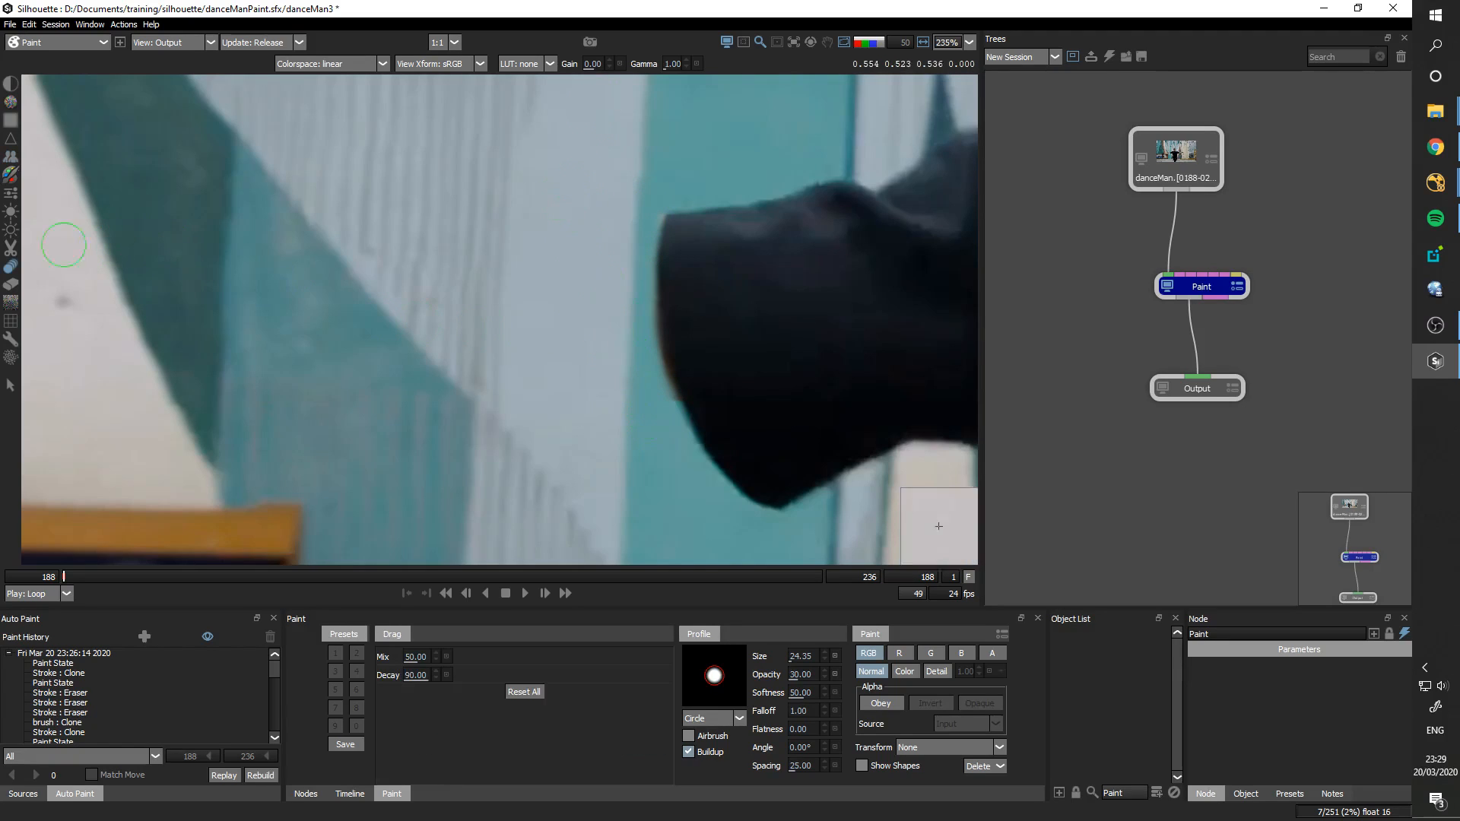
pyautogui.moveTo(711, 321); pyautogui.dragTo(739, 321)
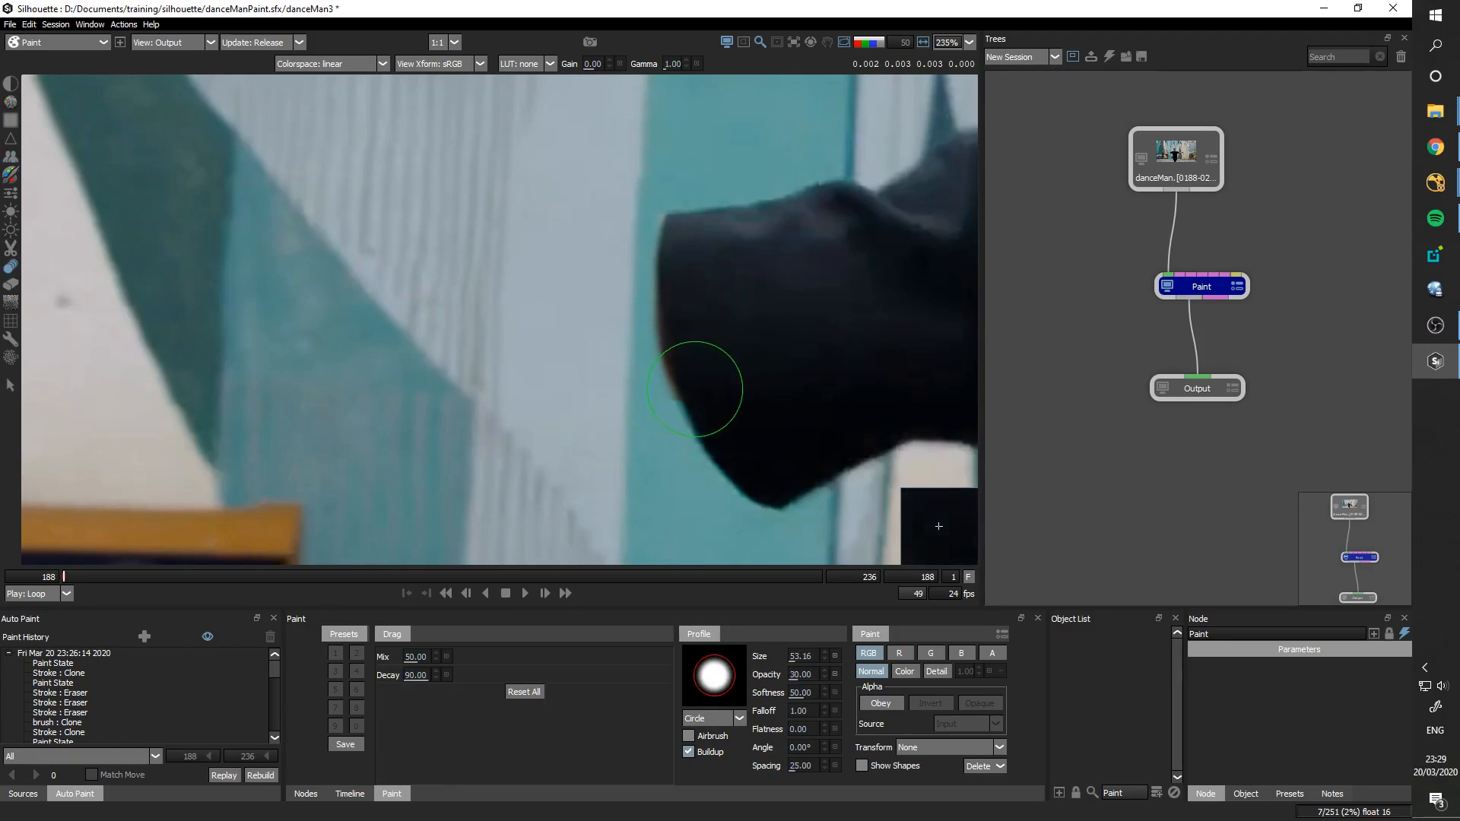
pyautogui.moveTo(735, 378); pyautogui.dragTo(679, 398)
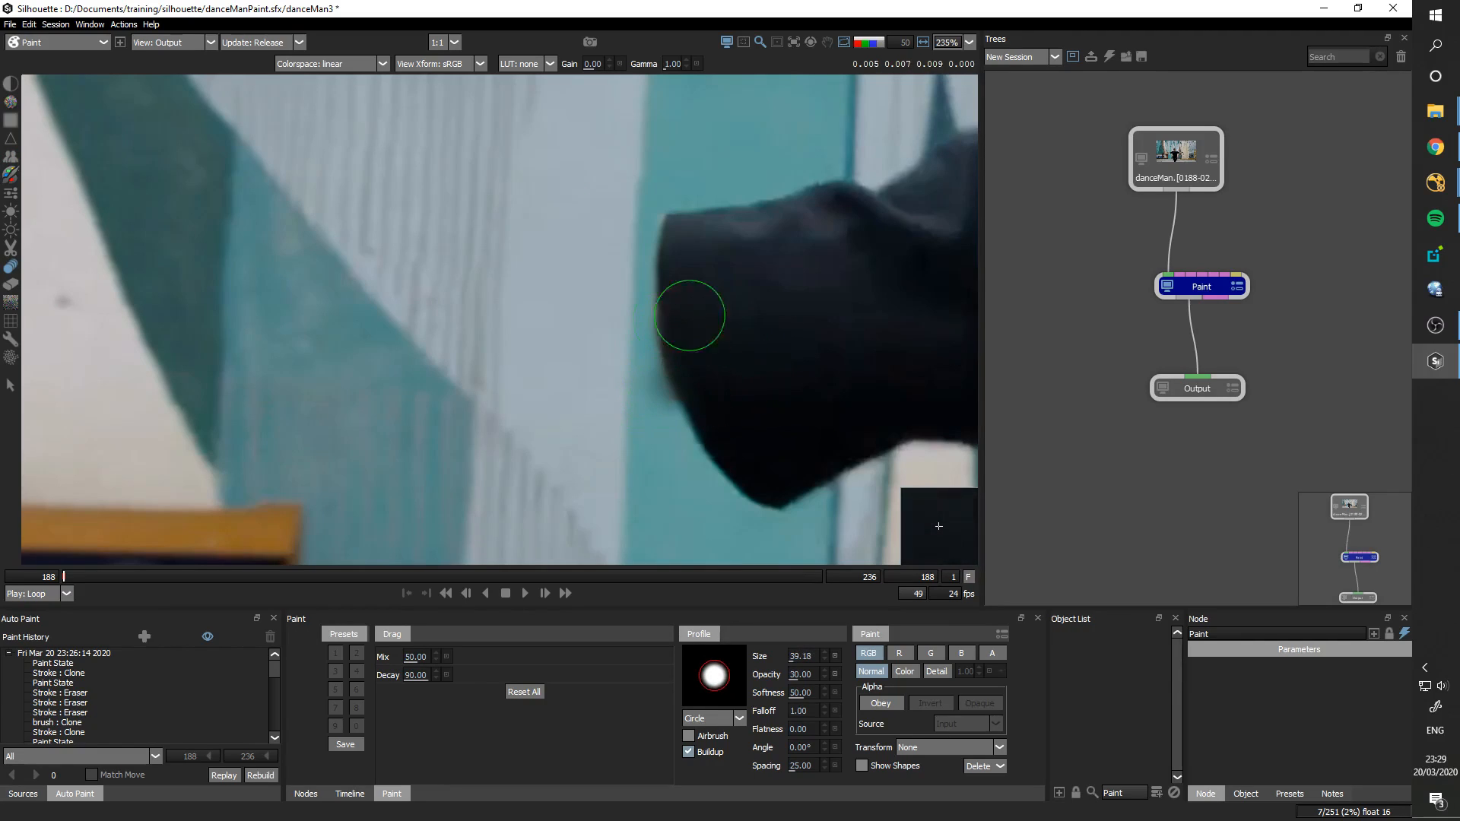
# Step: Set the Drag brush opacity to 100 and spacing to 19, and smear across the cuff with a size up to about 96.80
pyautogui.moveTo(799, 679); pyautogui.dragTo(889, 667)
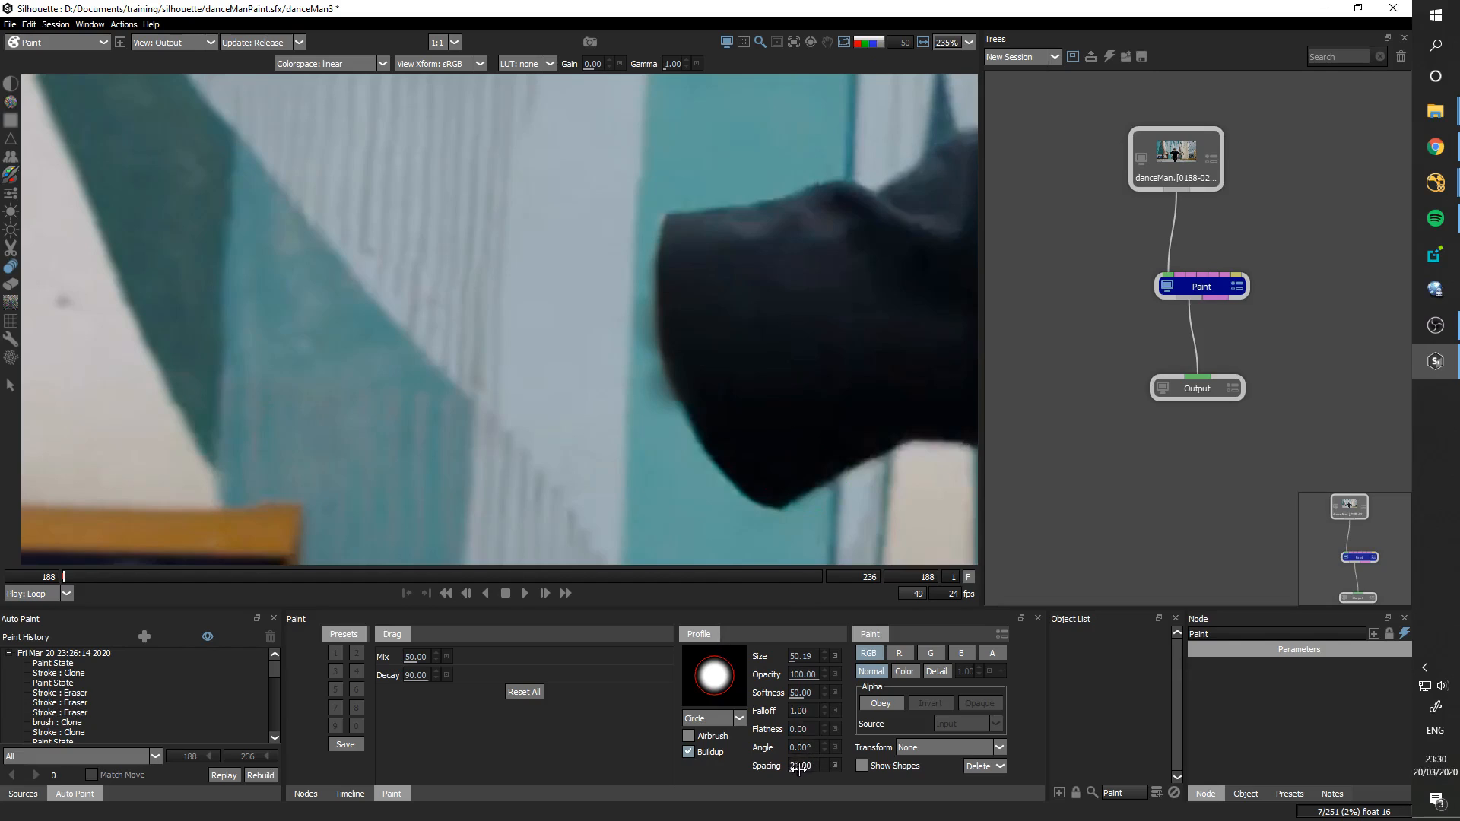
pyautogui.moveTo(798, 770); pyautogui.dragTo(793, 770)
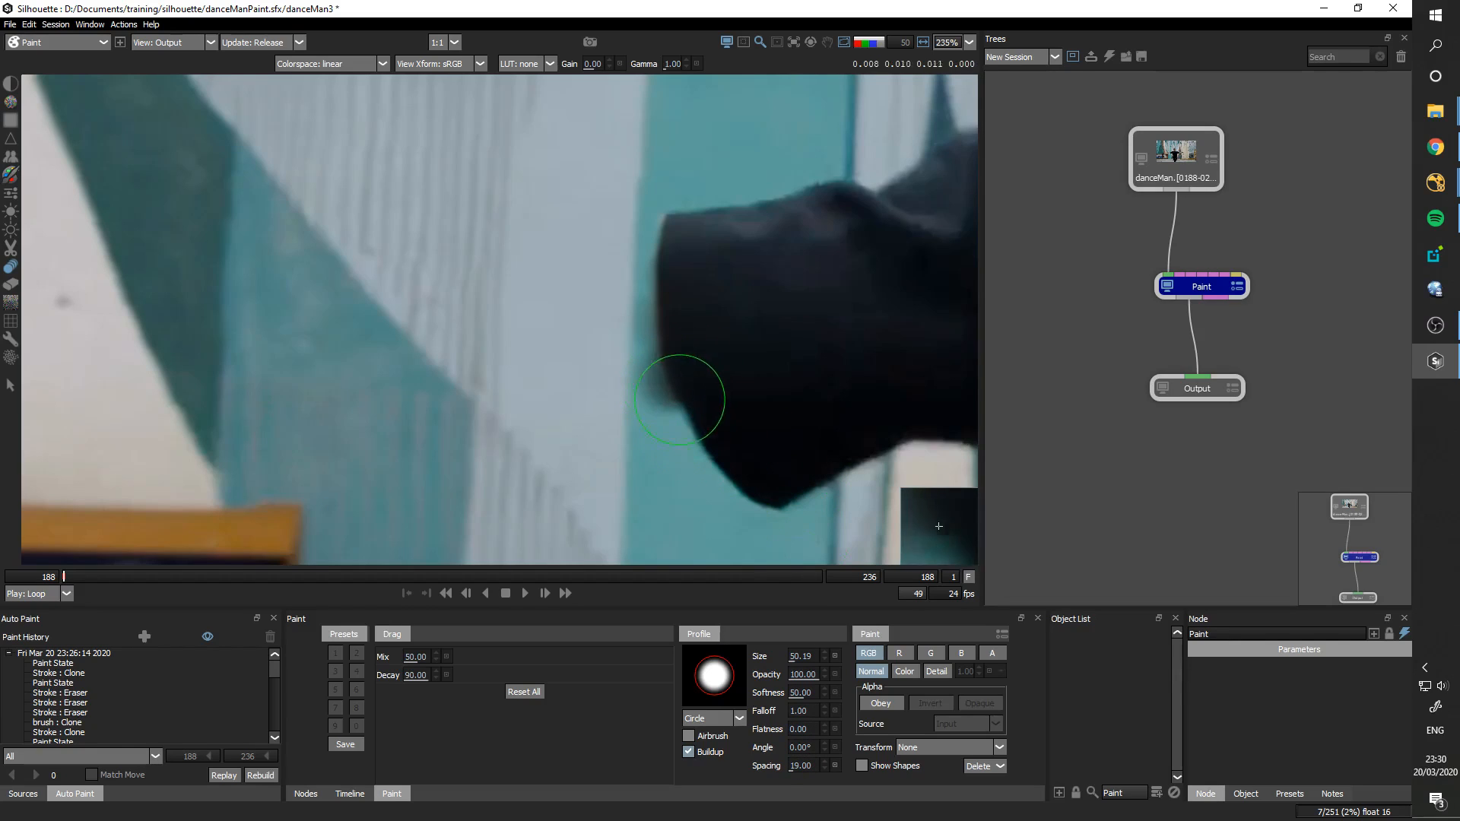
pyautogui.moveTo(714, 394)
pyautogui.mouseDown()
pyautogui.moveTo(774, 368)
pyautogui.moveTo(698, 405)
pyautogui.moveTo(685, 388)
pyautogui.moveTo(691, 416)
pyautogui.moveTo(670, 408)
pyautogui.moveTo(769, 312)
pyautogui.mouseUp()
pyautogui.scroll(3, 675, 404)
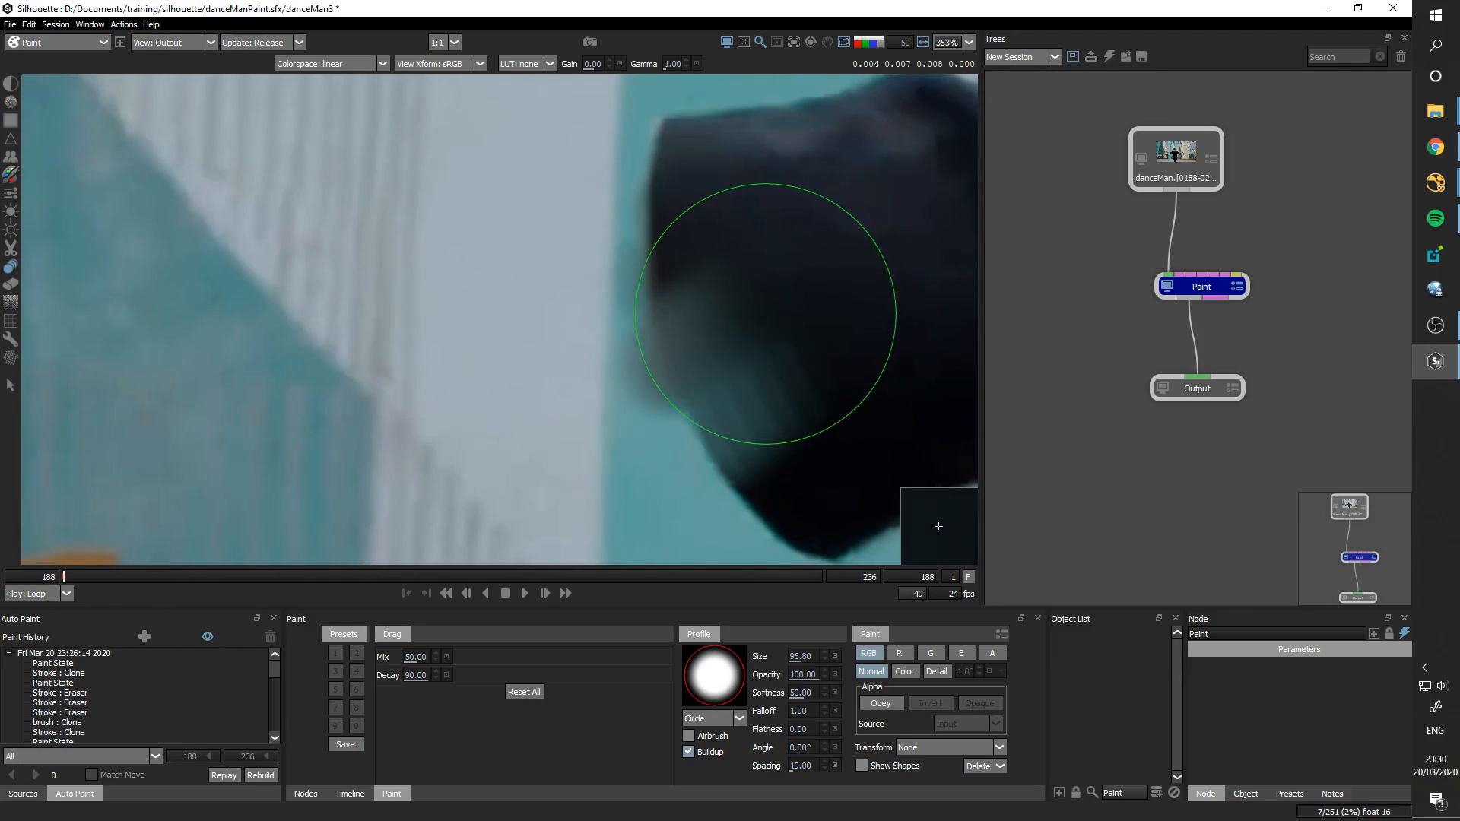
# Step: Erase the smeared paint around the cuff back to the original image and return to the clone brush
pyautogui.press('e')
pyautogui.moveTo(720, 407)
pyautogui.mouseDown()
pyautogui.moveTo(731, 266)
pyautogui.moveTo(776, 463)
pyautogui.moveTo(748, 336)
pyautogui.mouseUp()
pyautogui.press('c')
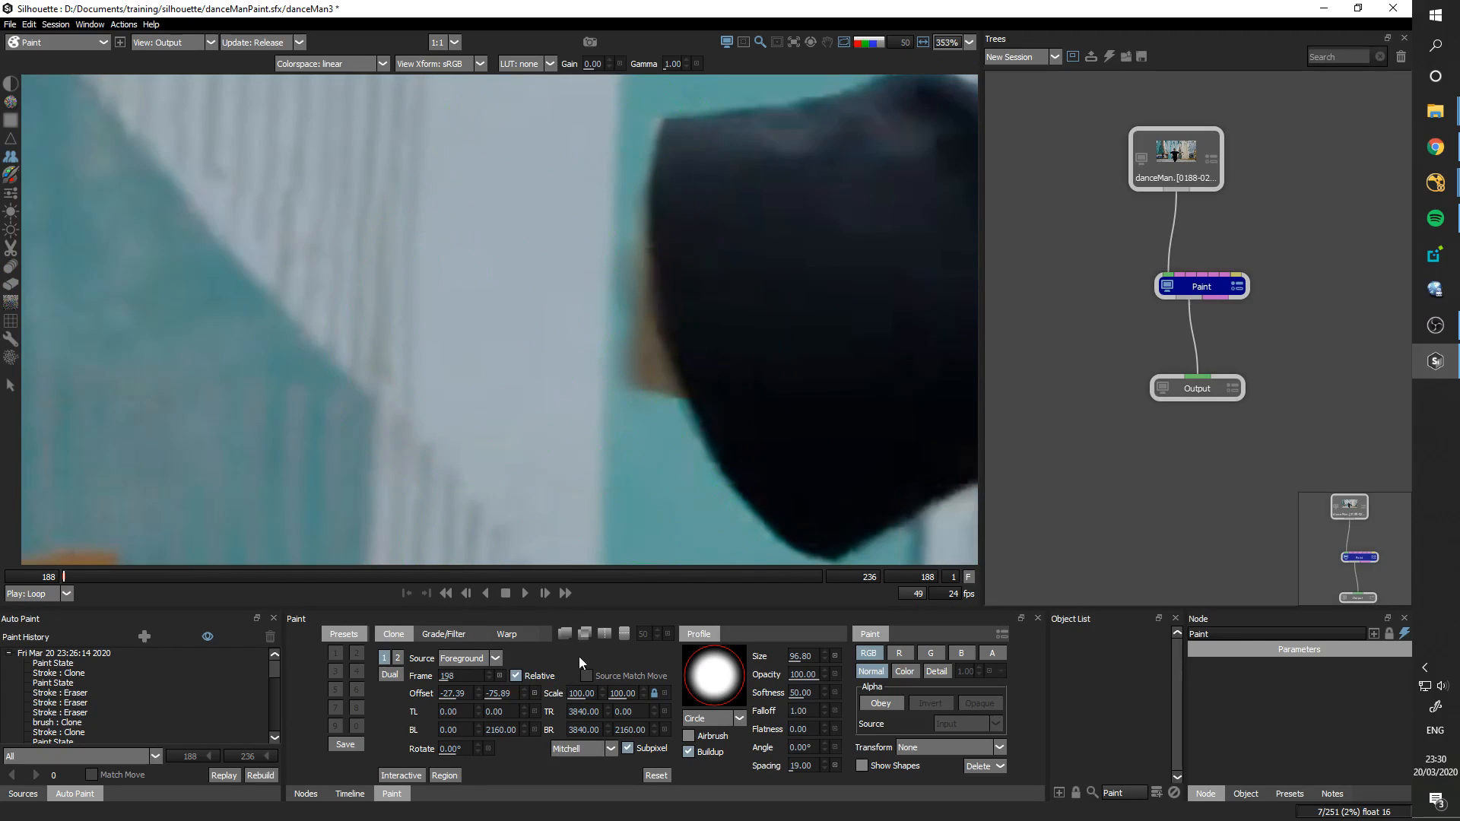
# Step: Check the source with the onion skin overlay, hide it, and clone over the exposed skin with a brush of about 30.98
pyautogui.click(584, 631)
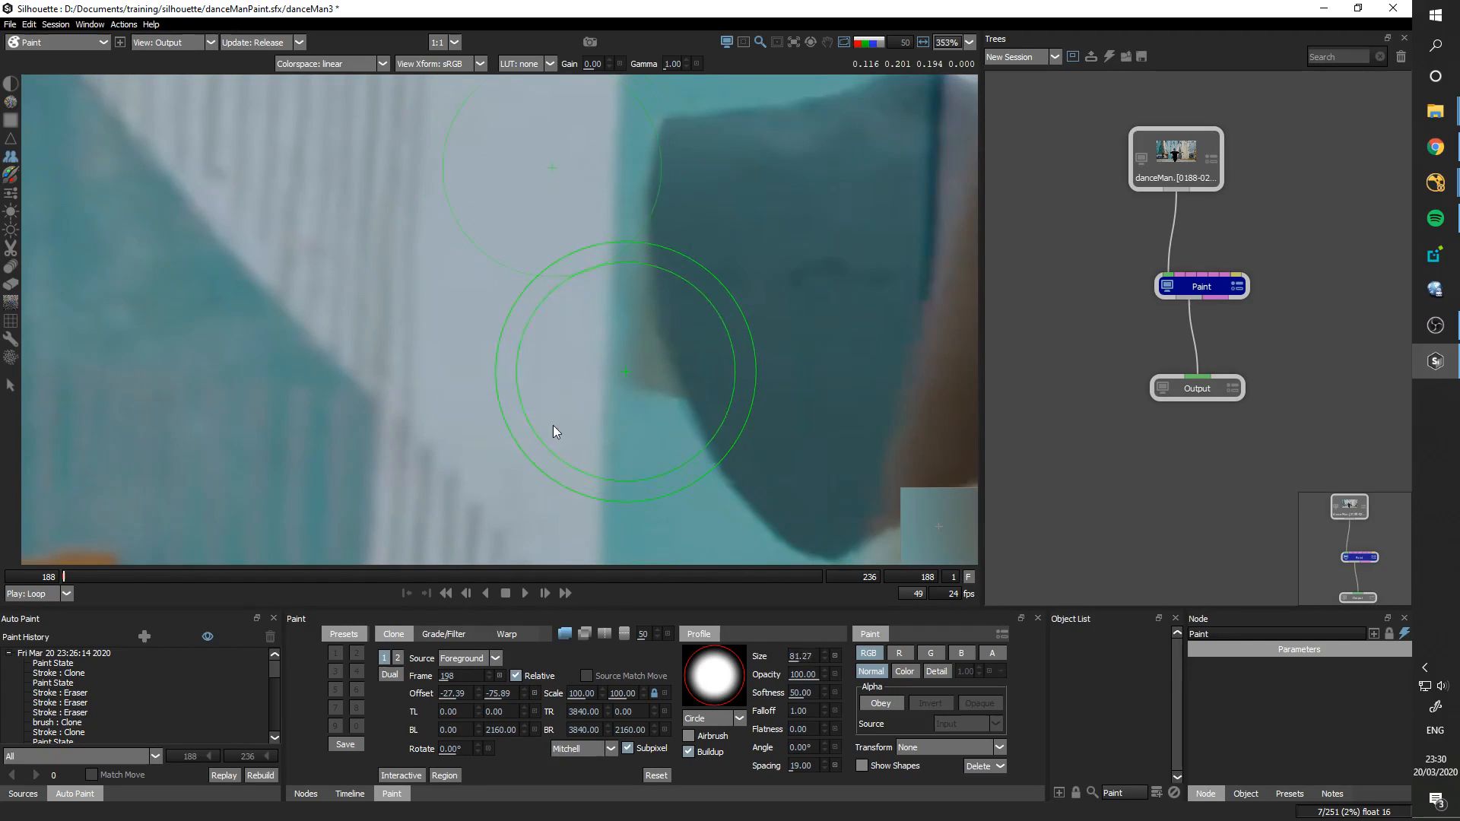
pyautogui.moveTo(559, 418); pyautogui.dragTo(487, 434)
pyautogui.press('o')
pyautogui.moveTo(593, 330)
pyautogui.mouseDown()
pyautogui.moveTo(558, 394)
pyautogui.moveTo(600, 342)
pyautogui.moveTo(653, 425)
pyautogui.mouseUp()
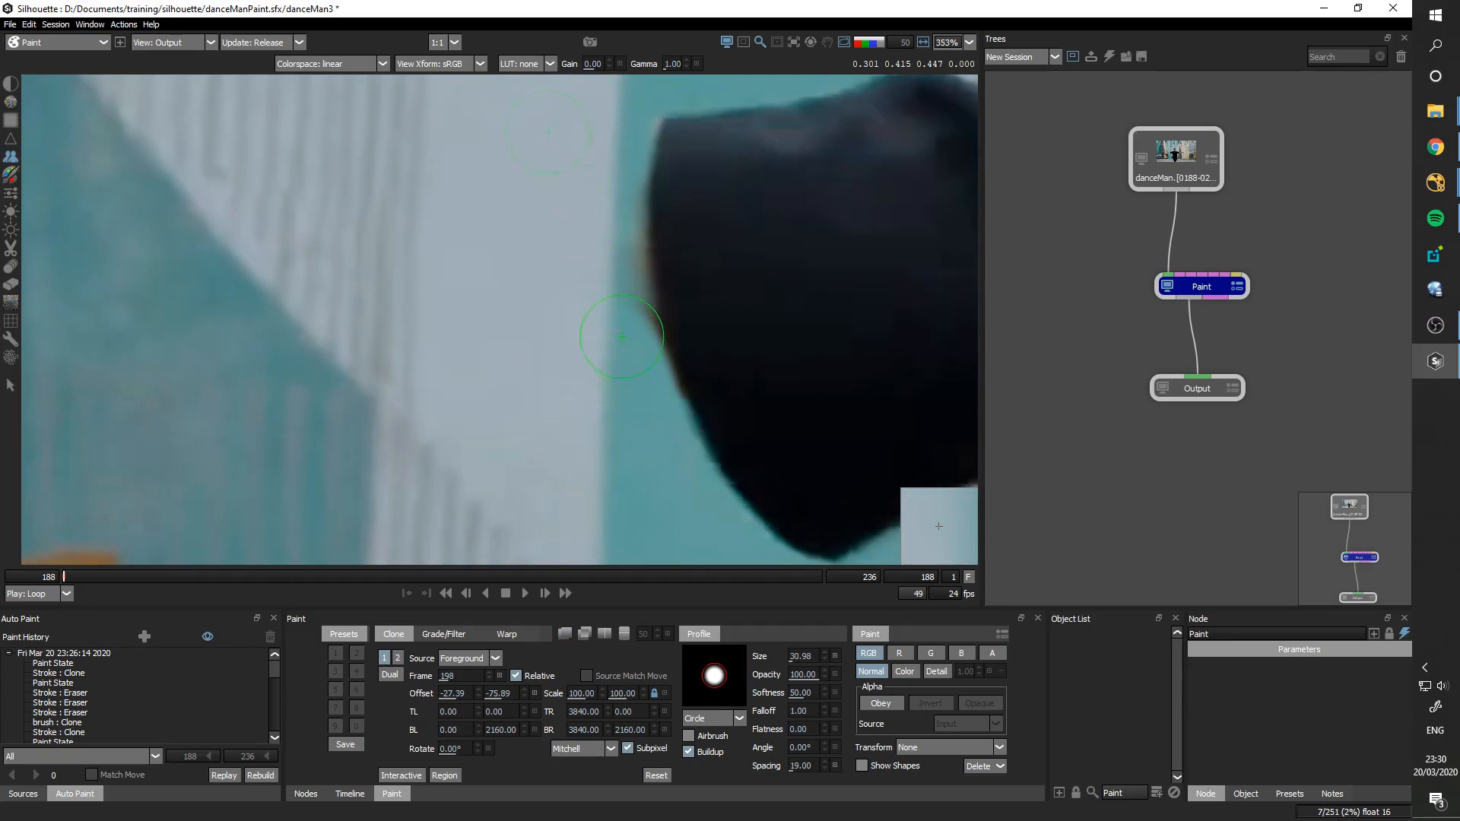
pyautogui.moveTo(622, 340); pyautogui.dragTo(614, 239)
pyautogui.click(674, 399)
# Step: Erase the clone overspill along the cuff's front edge, comparing the result with the original foreground
pyautogui.press('1')
pyautogui.moveTo(682, 342)
pyautogui.mouseDown()
pyautogui.moveTo(679, 377)
pyautogui.moveTo(717, 439)
pyautogui.mouseUp()
pyautogui.press('2')
pyautogui.press('e')
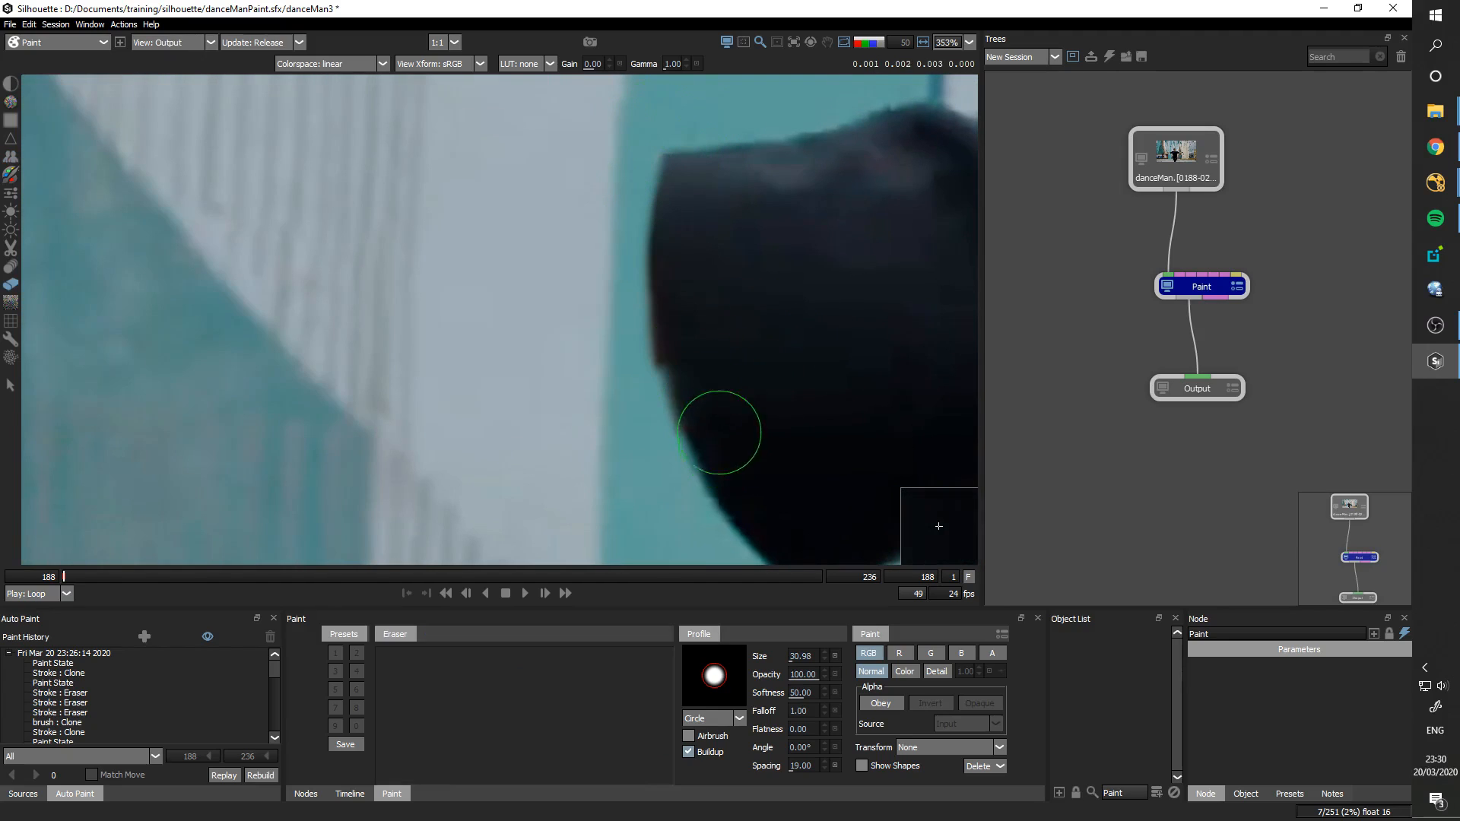
pyautogui.press('1')
pyautogui.press('2')
# Step: Reduce the Drag brush size to about 19.97 and smear the cuff's upper front edge, comparing the output with the original foreground
pyautogui.press('d')
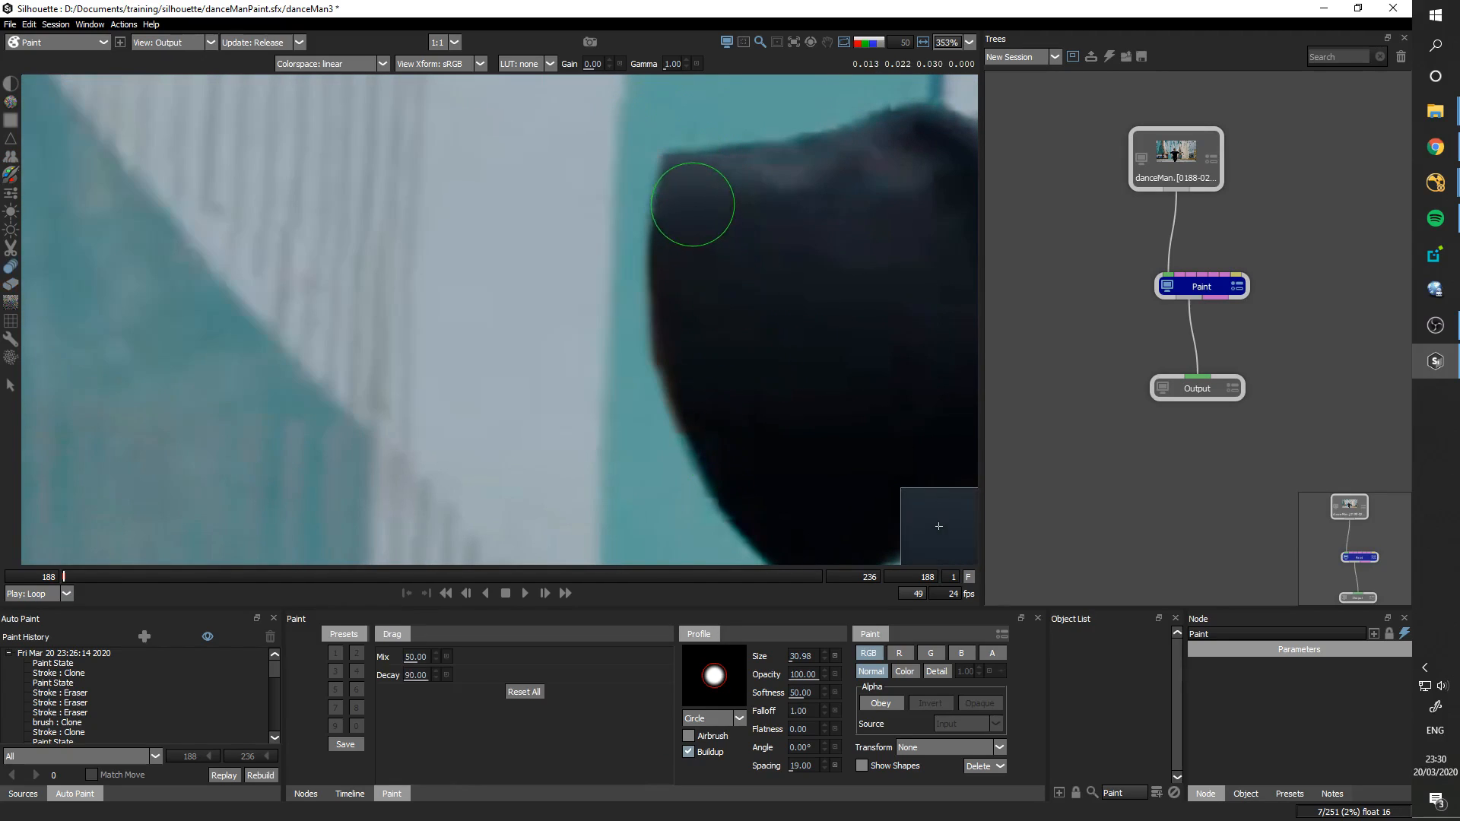
pyautogui.keyDown('ctrl'); pyautogui.moveTo(715, 203); pyautogui.dragTo(677, 212); pyautogui.keyUp('ctrl')
pyautogui.press('1')
pyautogui.press('2')
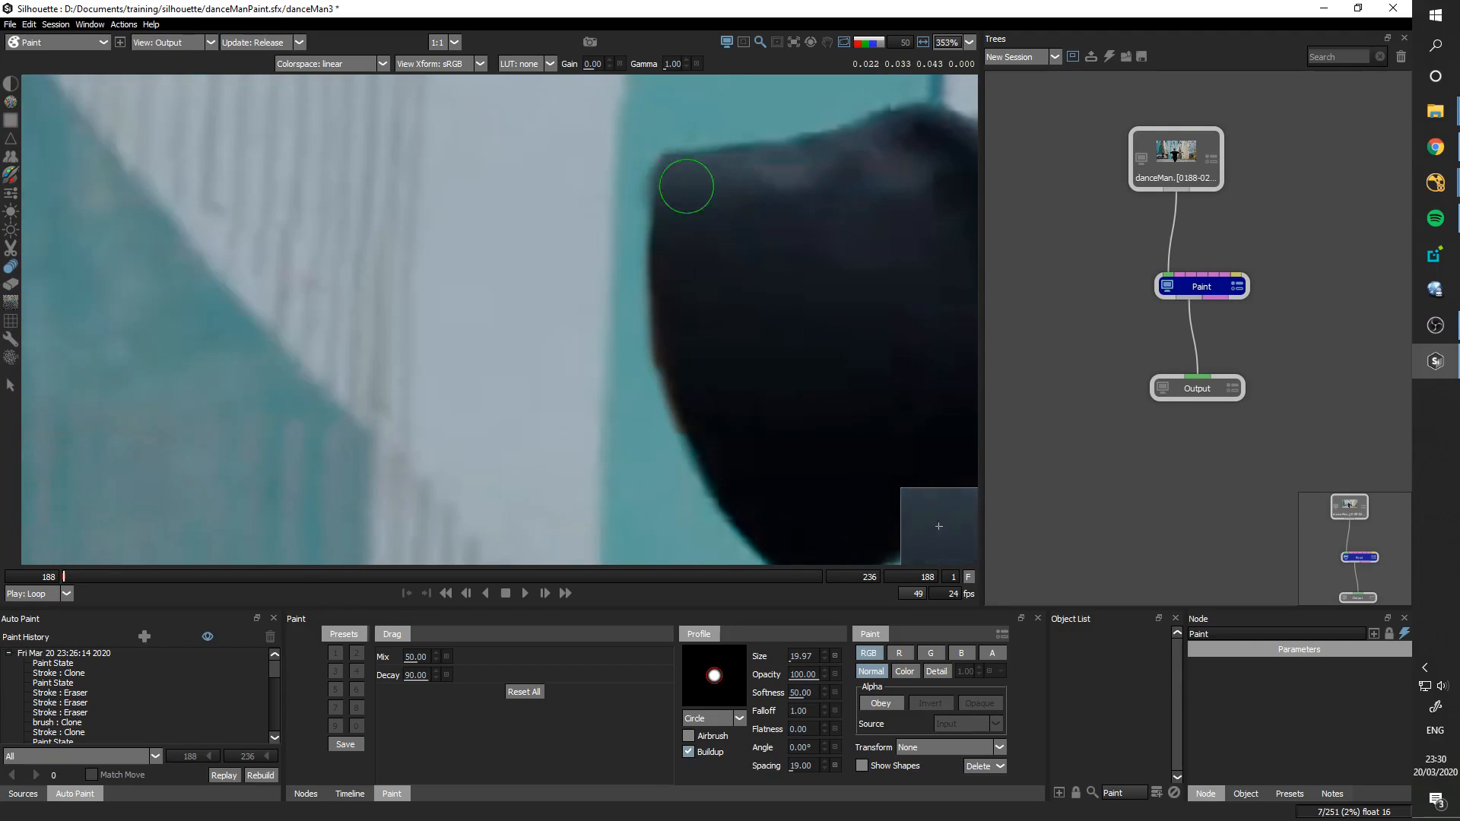
pyautogui.press('1')
pyautogui.press('2')
pyautogui.press('1')
pyautogui.press('2')
pyautogui.press('1')
pyautogui.press('2')
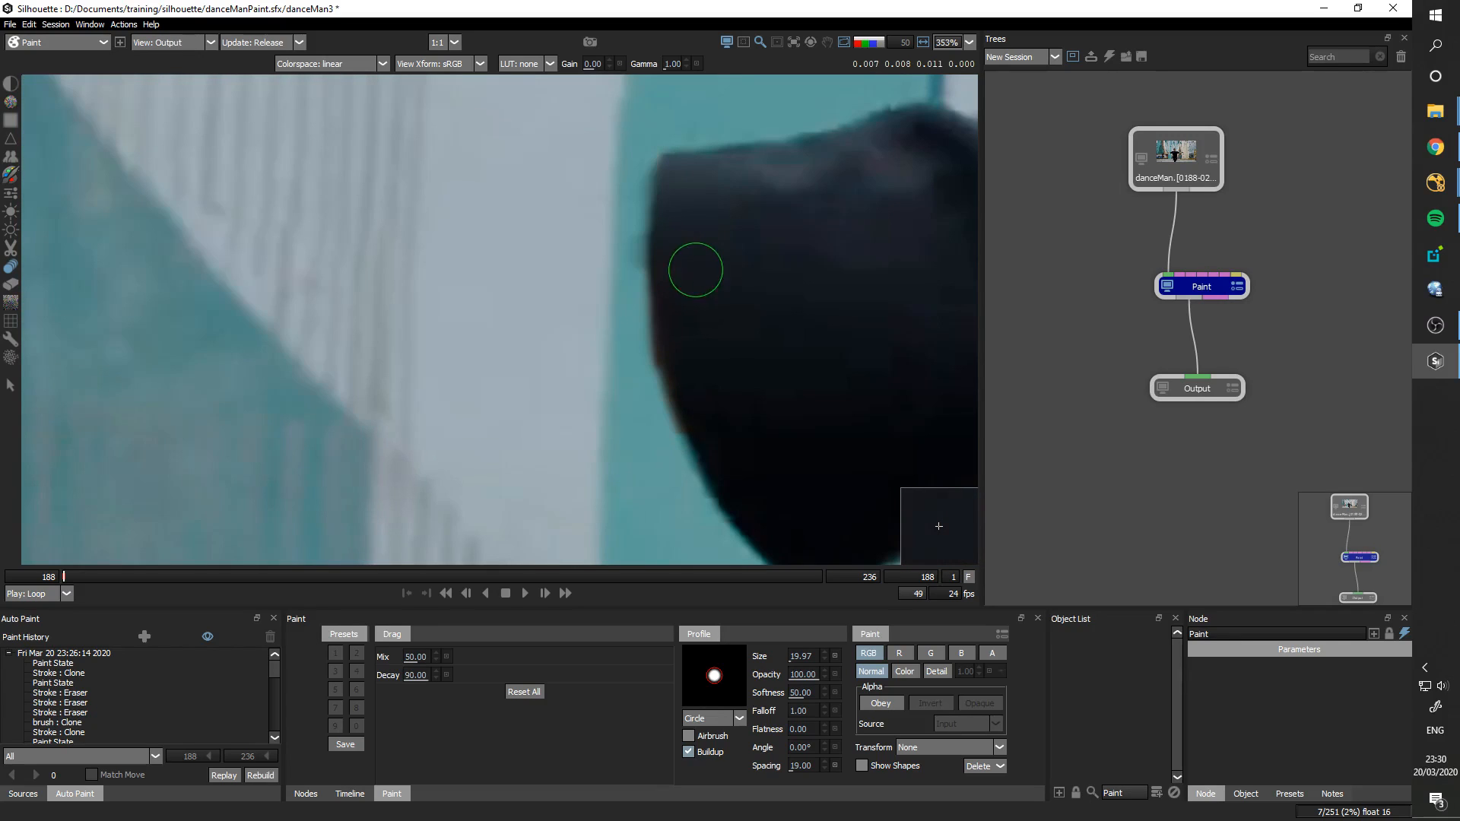
# Step: Erase the paint on a narrow strip beside the cuff and clone the background over the exposed skin again
pyautogui.moveTo(695, 331)
pyautogui.mouseDown()
pyautogui.moveTo(616, 277)
pyautogui.moveTo(627, 308)
pyautogui.moveTo(613, 277)
pyautogui.moveTo(617, 366)
pyautogui.mouseUp()
pyautogui.press('e')
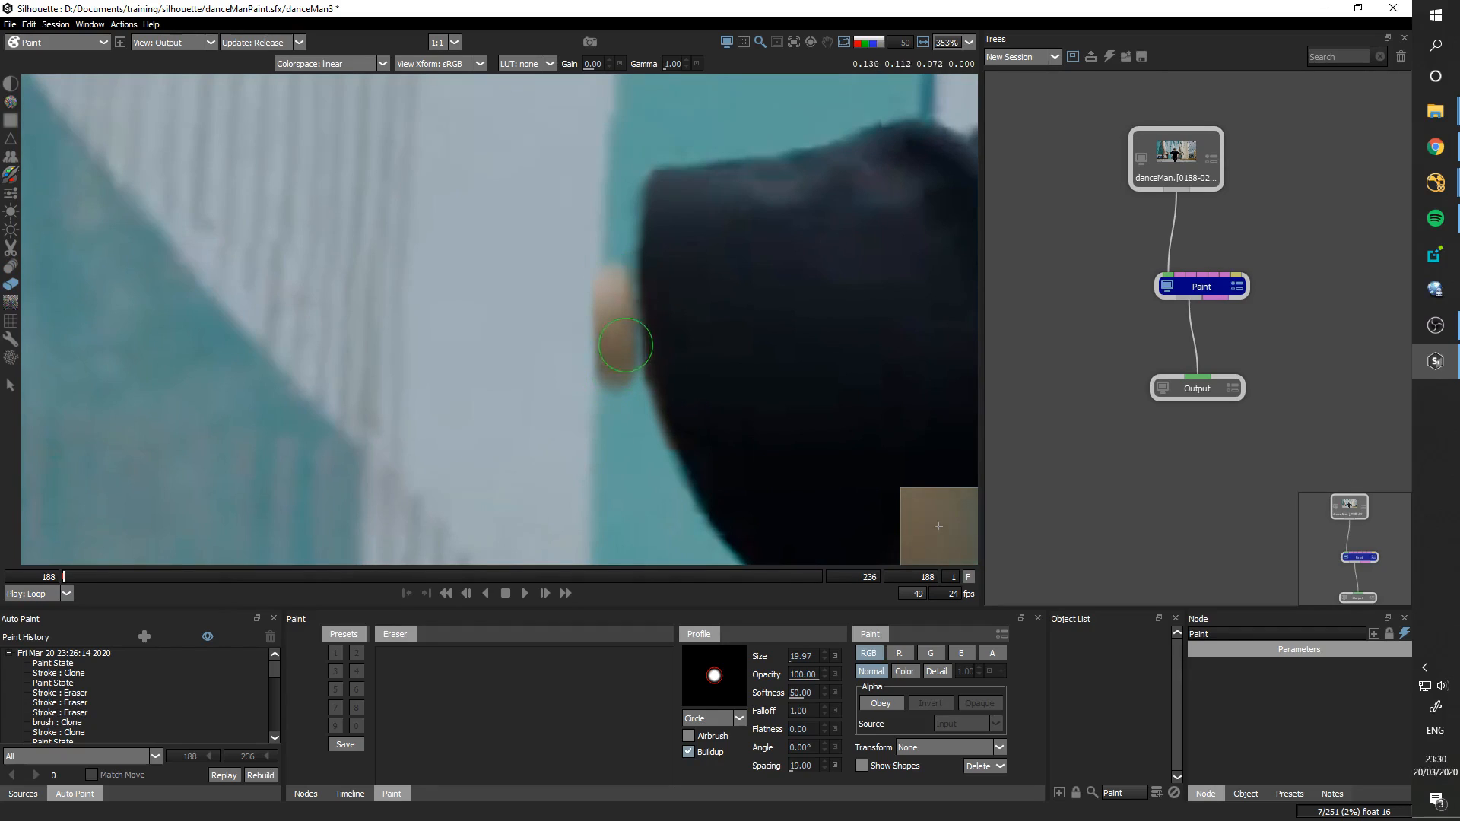
pyautogui.press('c')
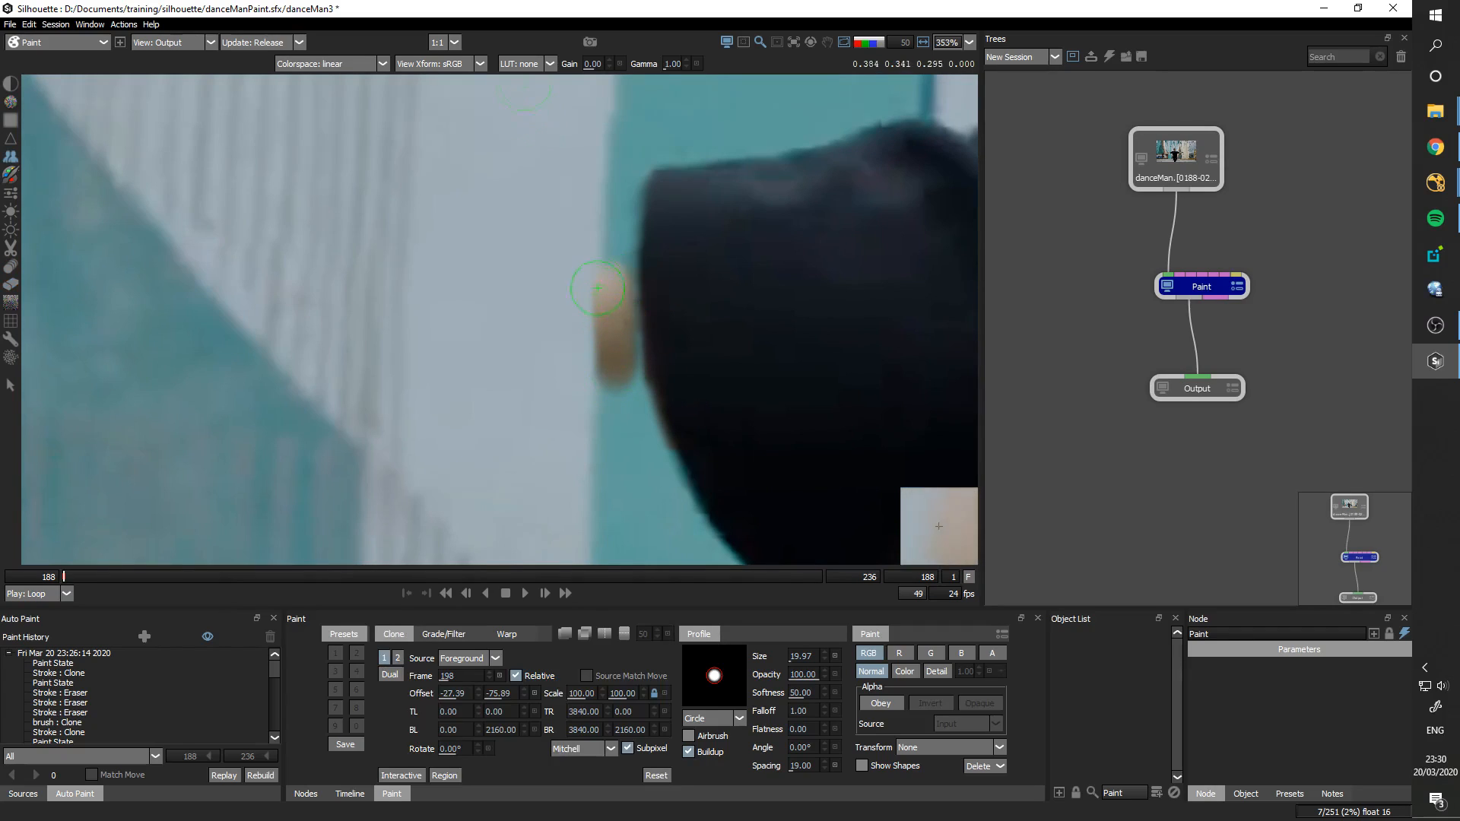
pyautogui.moveTo(599, 290)
pyautogui.mouseDown()
pyautogui.moveTo(612, 357)
pyautogui.moveTo(609, 288)
pyautogui.mouseUp()
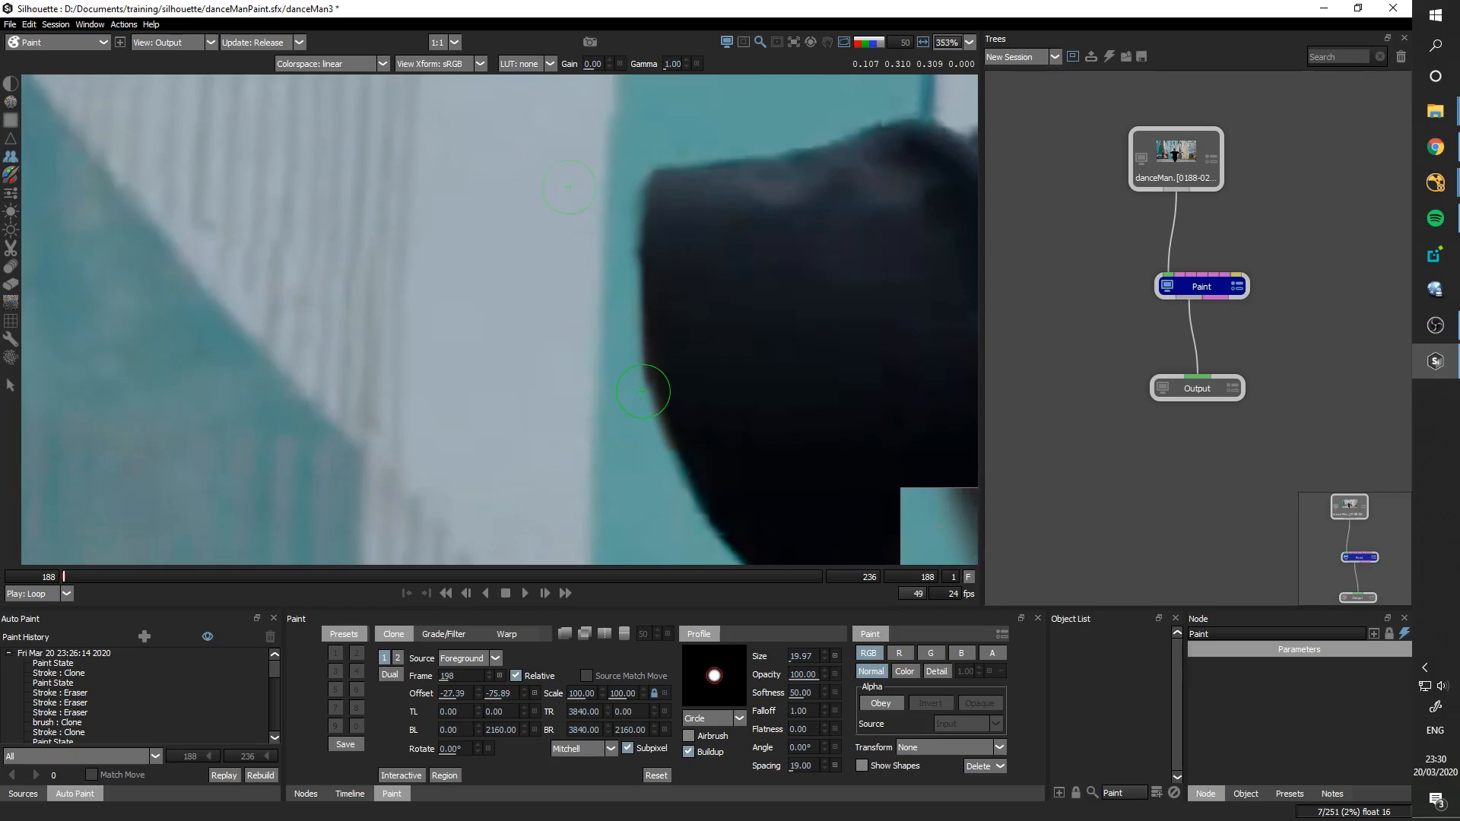
# Step: Touch up the lower part of the cuff's front edge with the eraser and the clone brush
pyautogui.press('e')
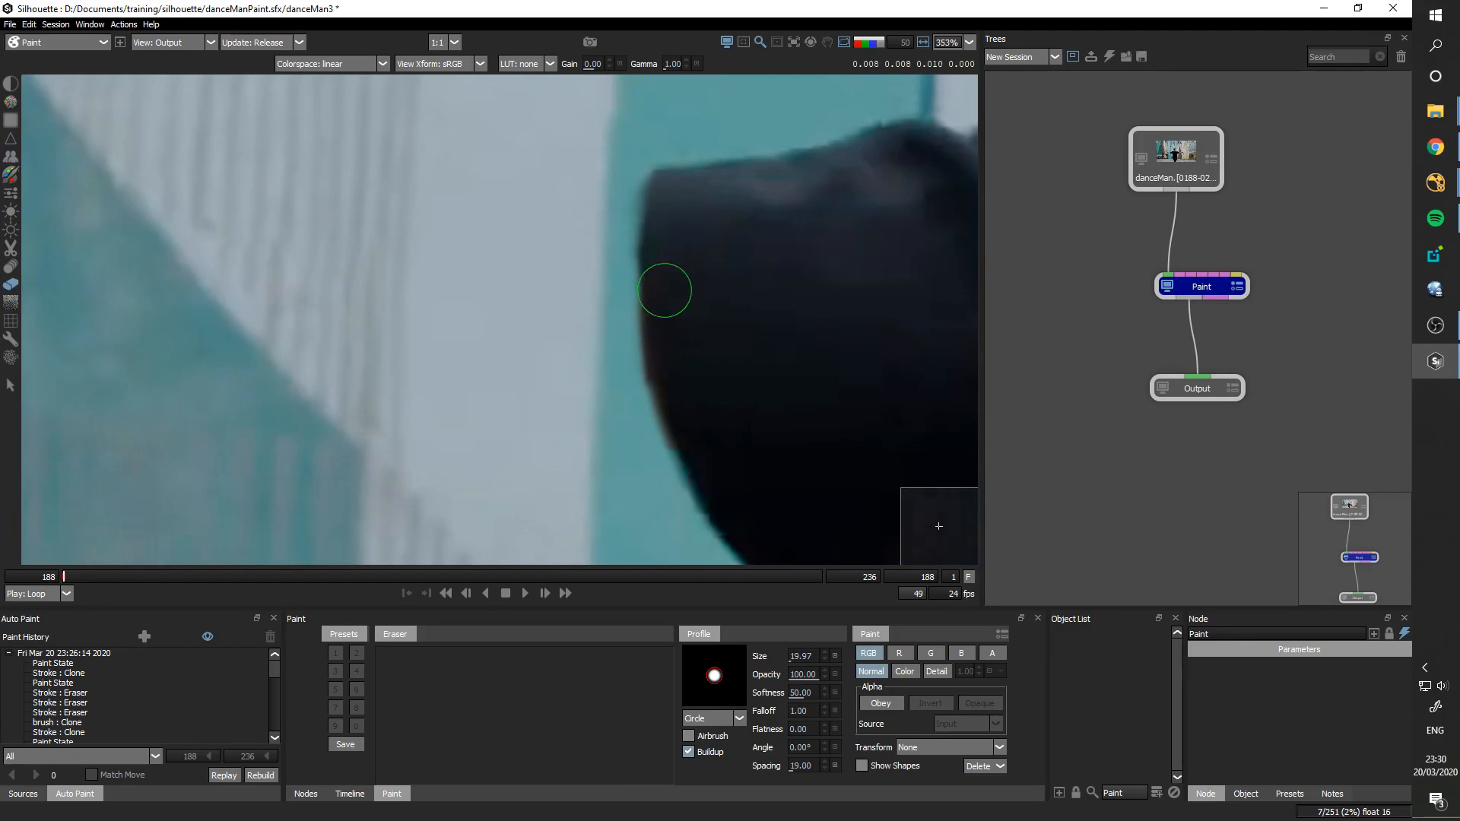
pyautogui.scroll(-1, 725, 339)
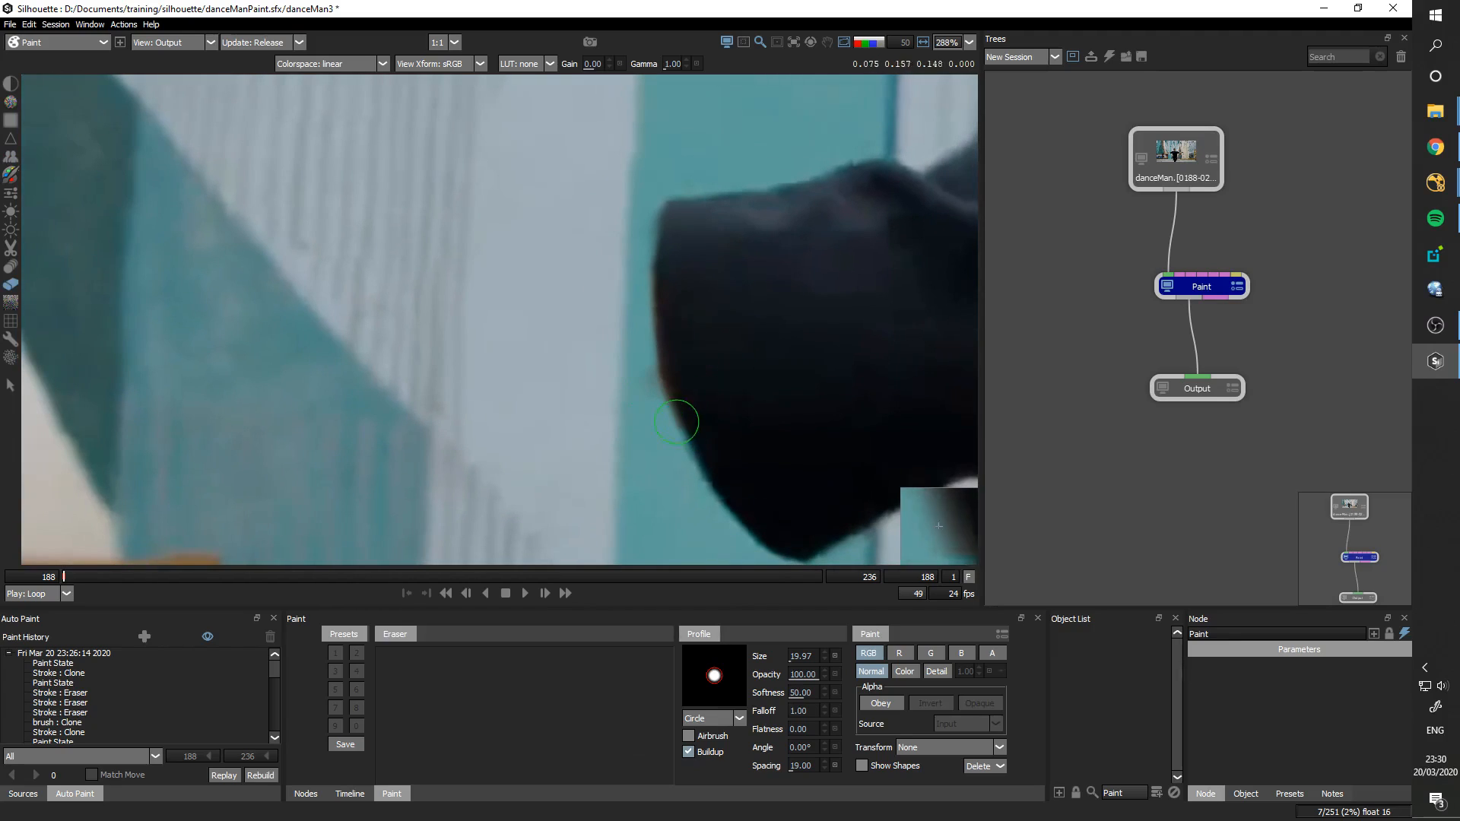
pyautogui.press('c')
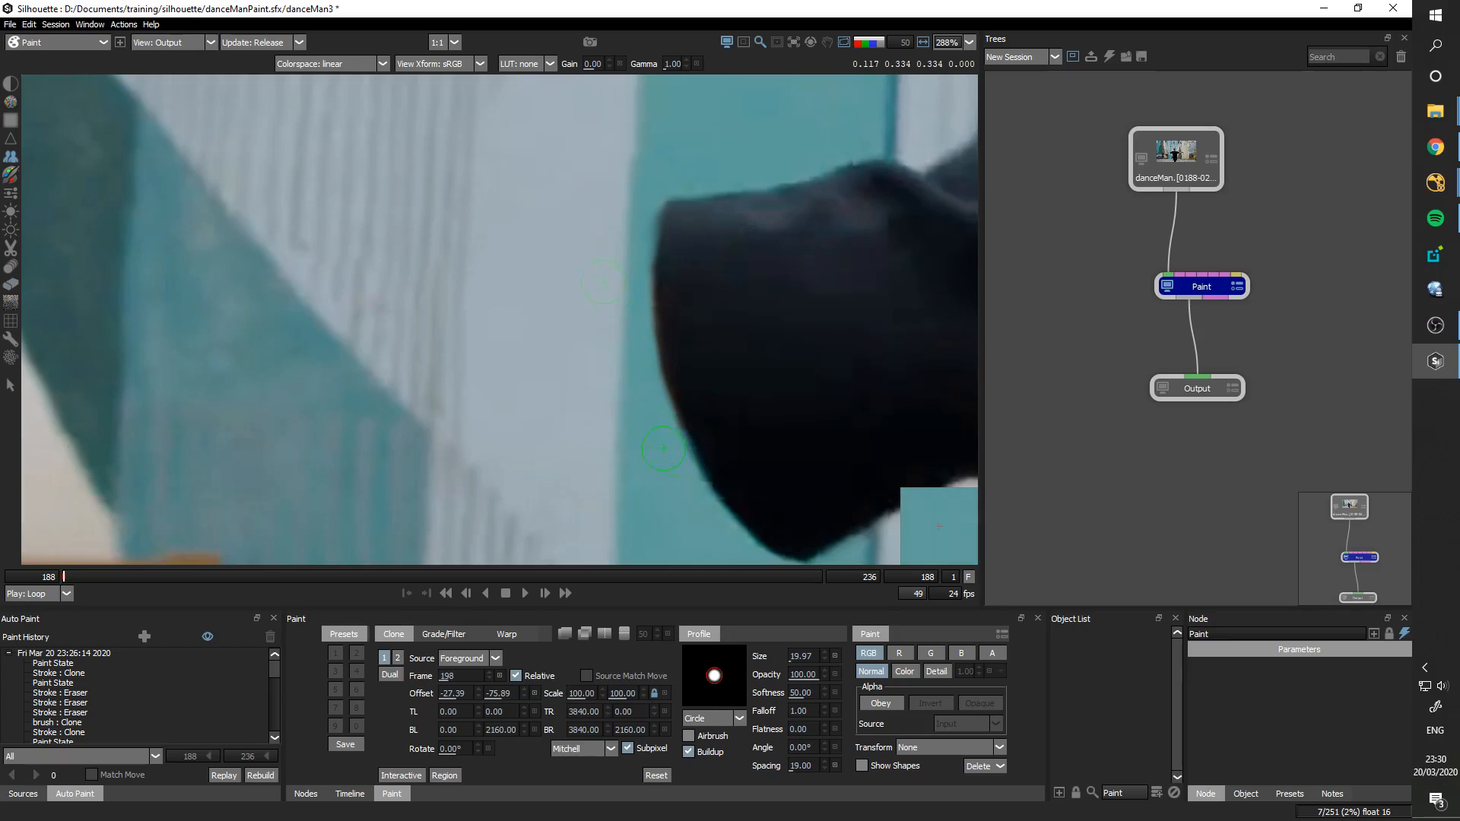
# Step: Set the Drag brush opacity to 30 and size to about 24.47, and smear the cuff's front edge to smooth it
pyautogui.press('d')
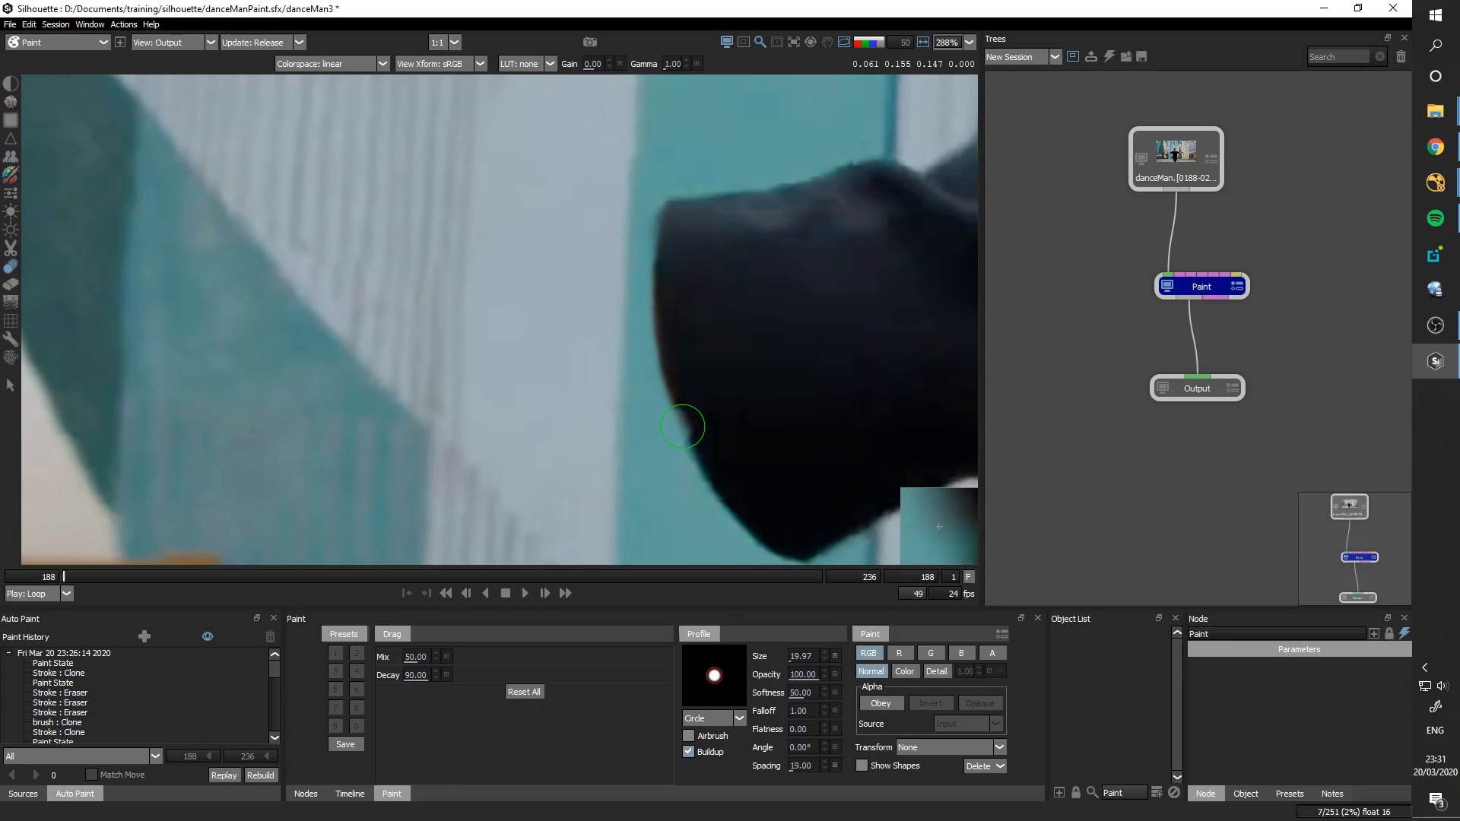
pyautogui.rightClick(812, 674)
pyautogui.write('30')
pyautogui.press('Return')
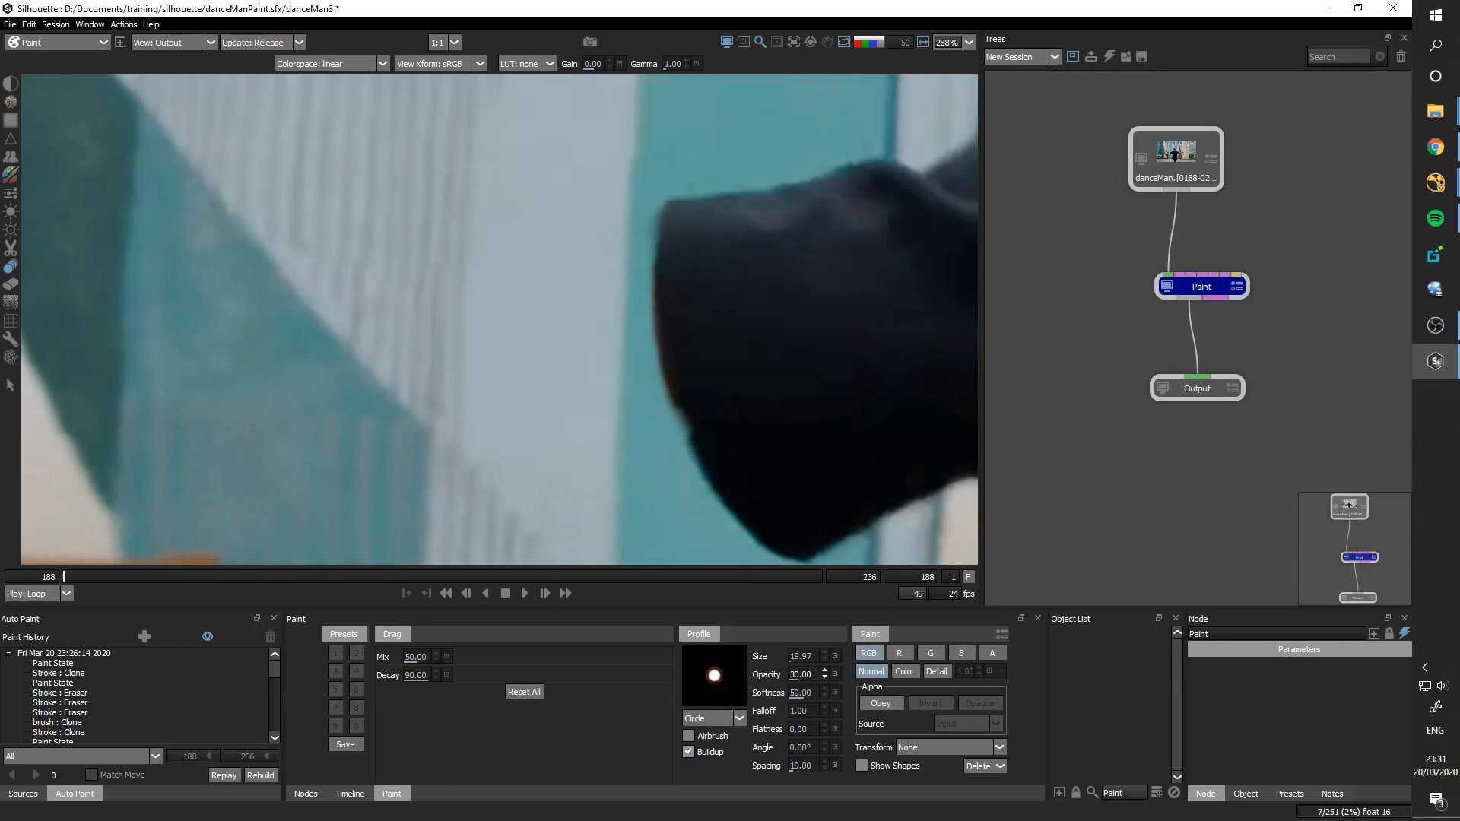
pyautogui.moveTo(665, 397); pyautogui.dragTo(672, 383)
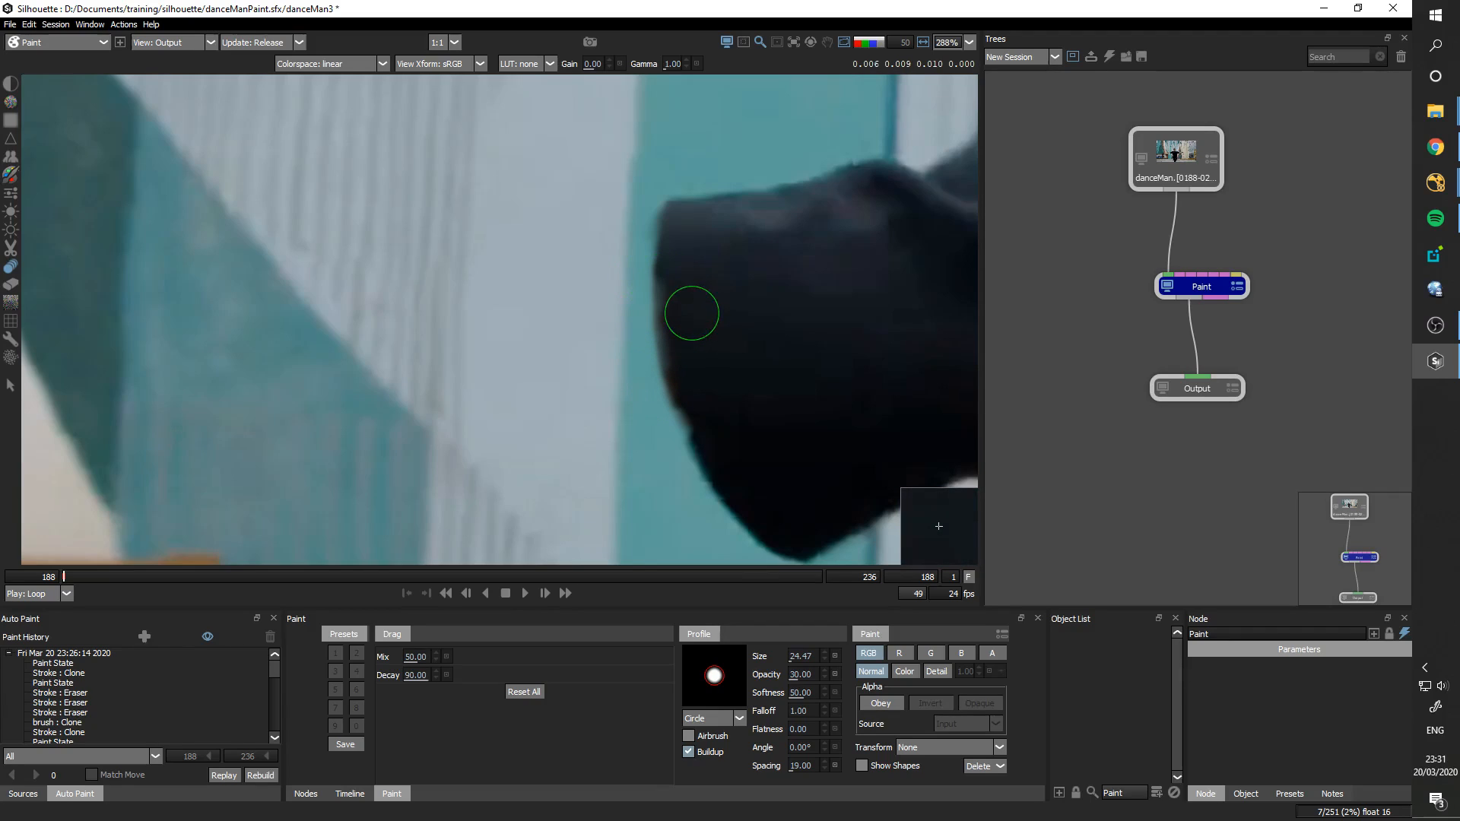
# Step: Compare the painted output with the original foreground, from the cuff close-up out to the whole dancer
pyautogui.press('e')
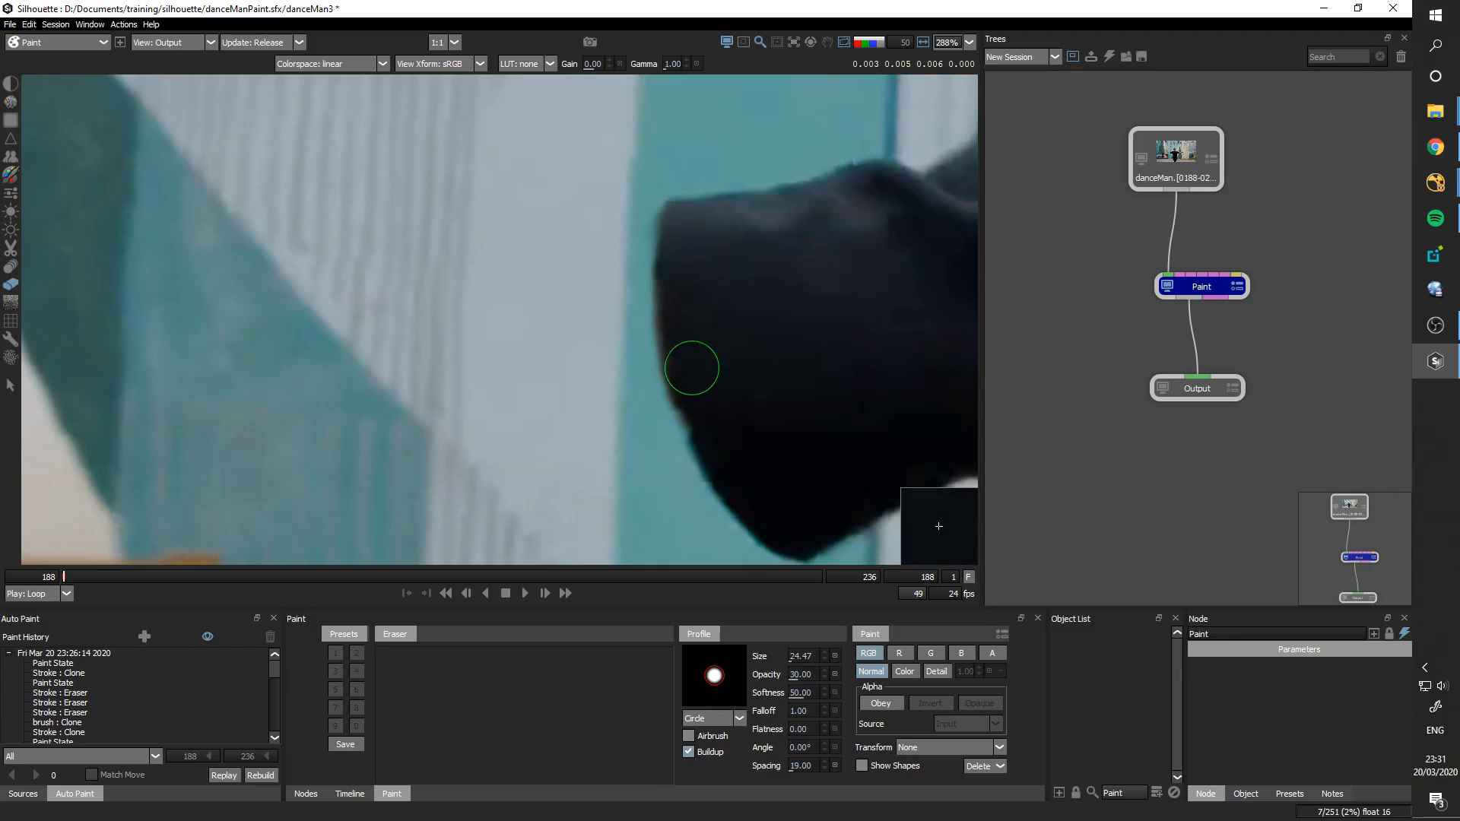
pyautogui.press('F1')
pyautogui.press('F2')
pyautogui.press('F1')
pyautogui.press('F2')
pyautogui.scroll(-3, 701, 286)
pyautogui.press('F1')
pyautogui.press('F2')
pyautogui.press('F1')
pyautogui.press('F2')
pyautogui.press('F1')
pyautogui.press('F2')
pyautogui.press('F1')
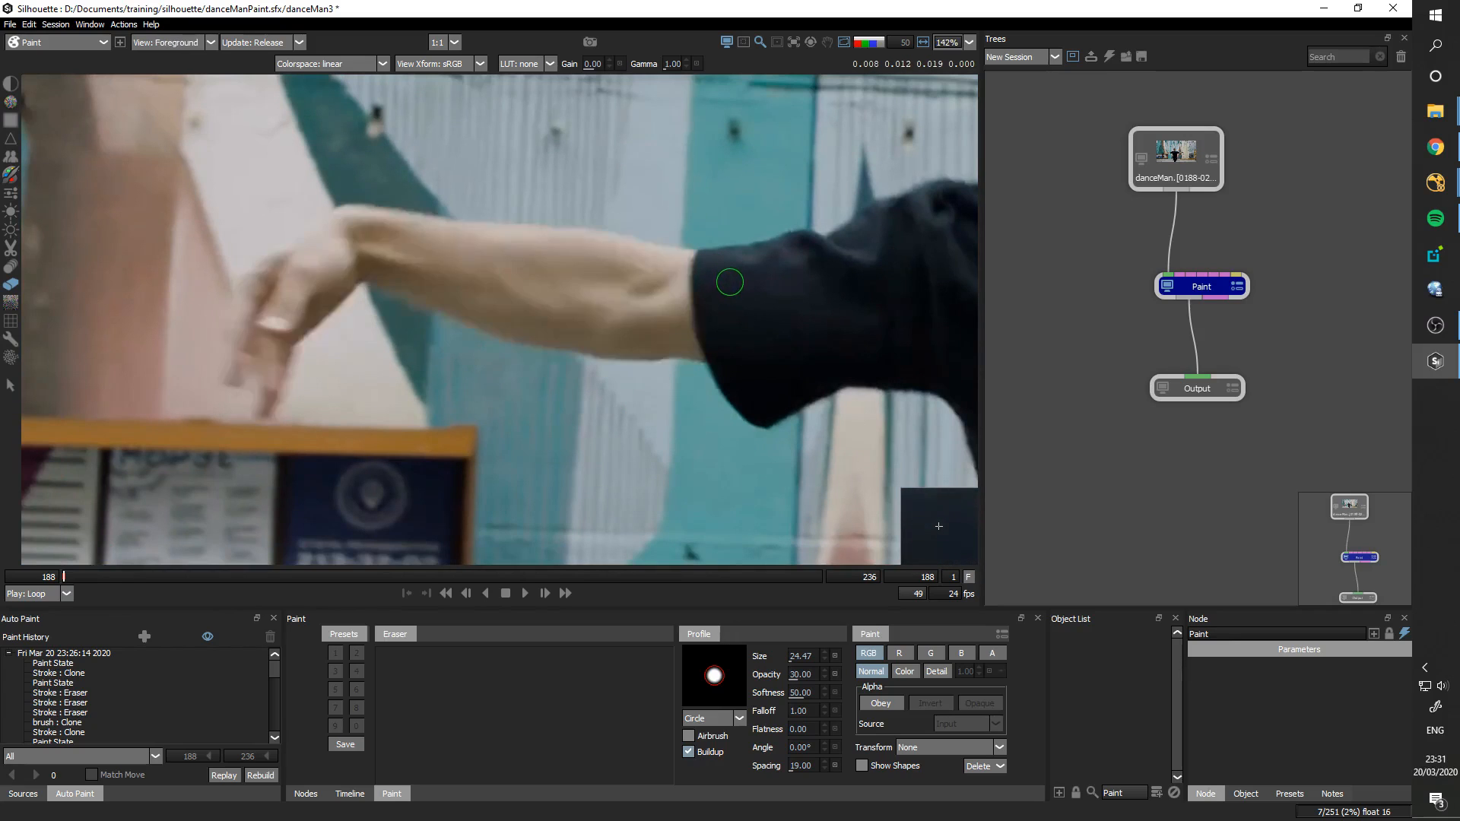
pyautogui.press('F2')
pyautogui.scroll(-3, 734, 285)
pyautogui.moveTo(747, 333); pyautogui.dragTo(700, 325)
pyautogui.press('F1')
pyautogui.press('F2')
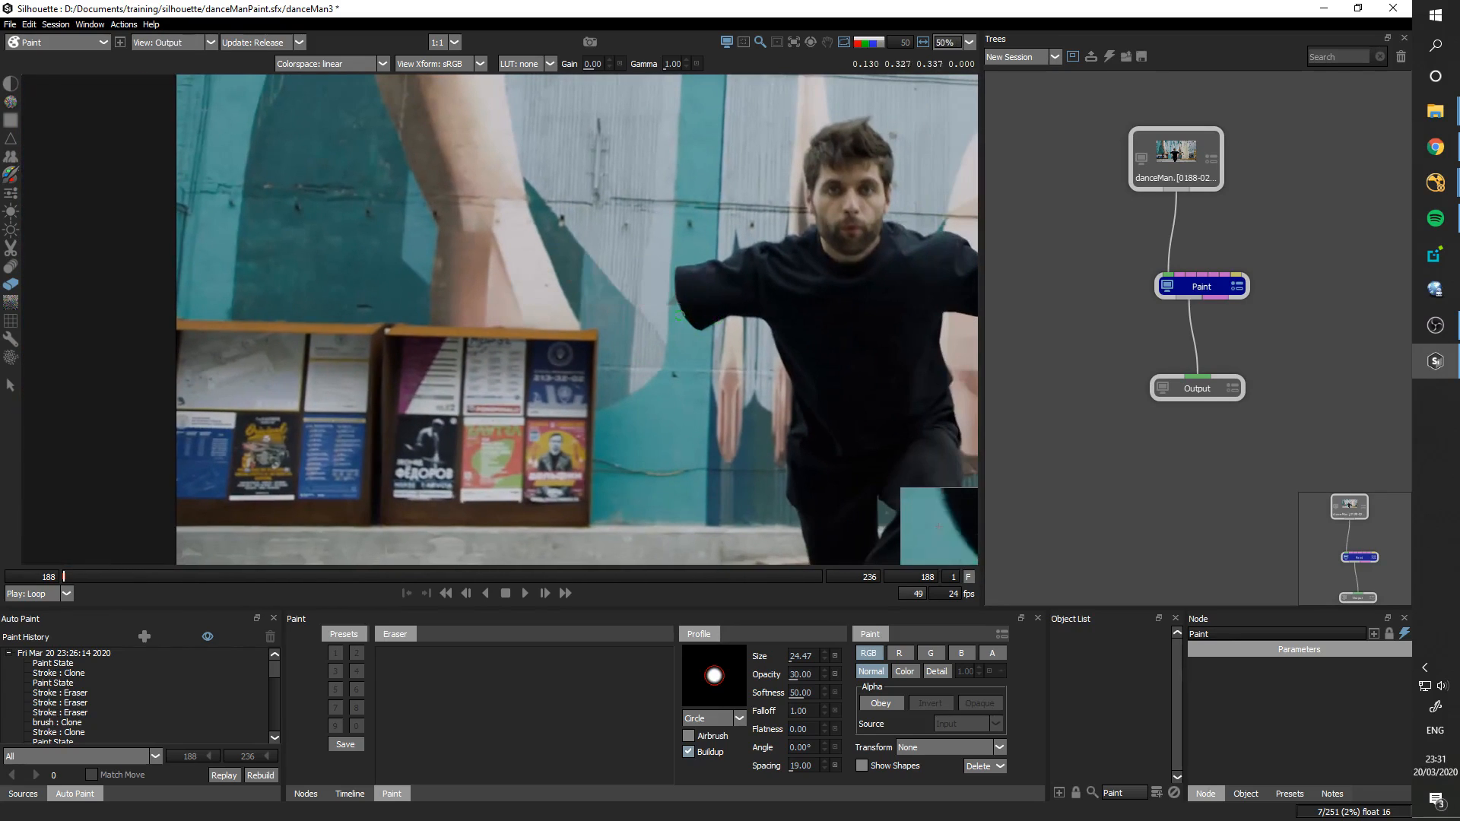
# Step: Clone over the remaining blemishes beside the cuff at 30 opacity, comparing the output with the original foreground
pyautogui.scroll(4, 676, 308)
pyautogui.press('c')
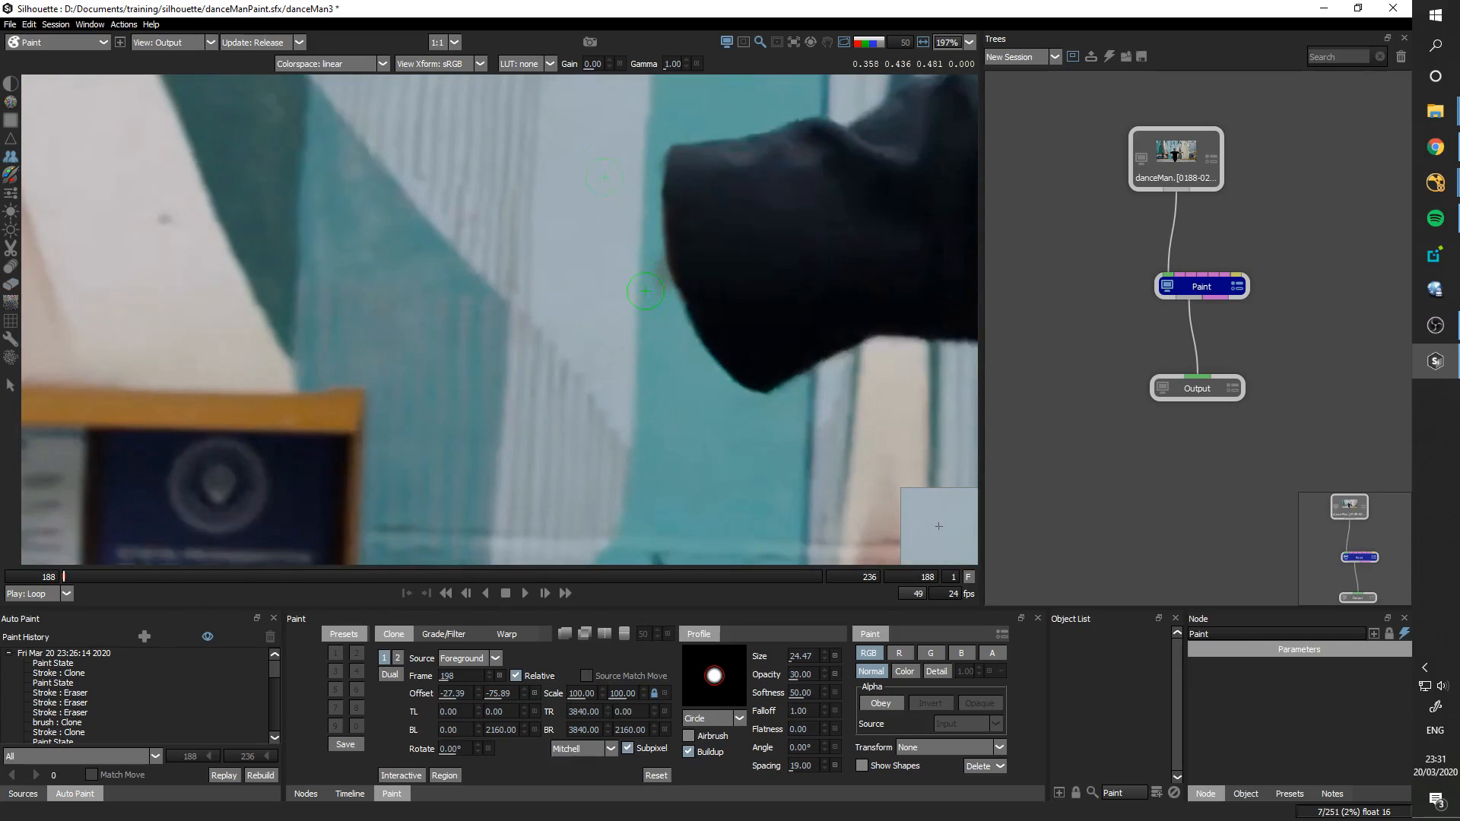
pyautogui.press('F1')
pyautogui.press('F2')
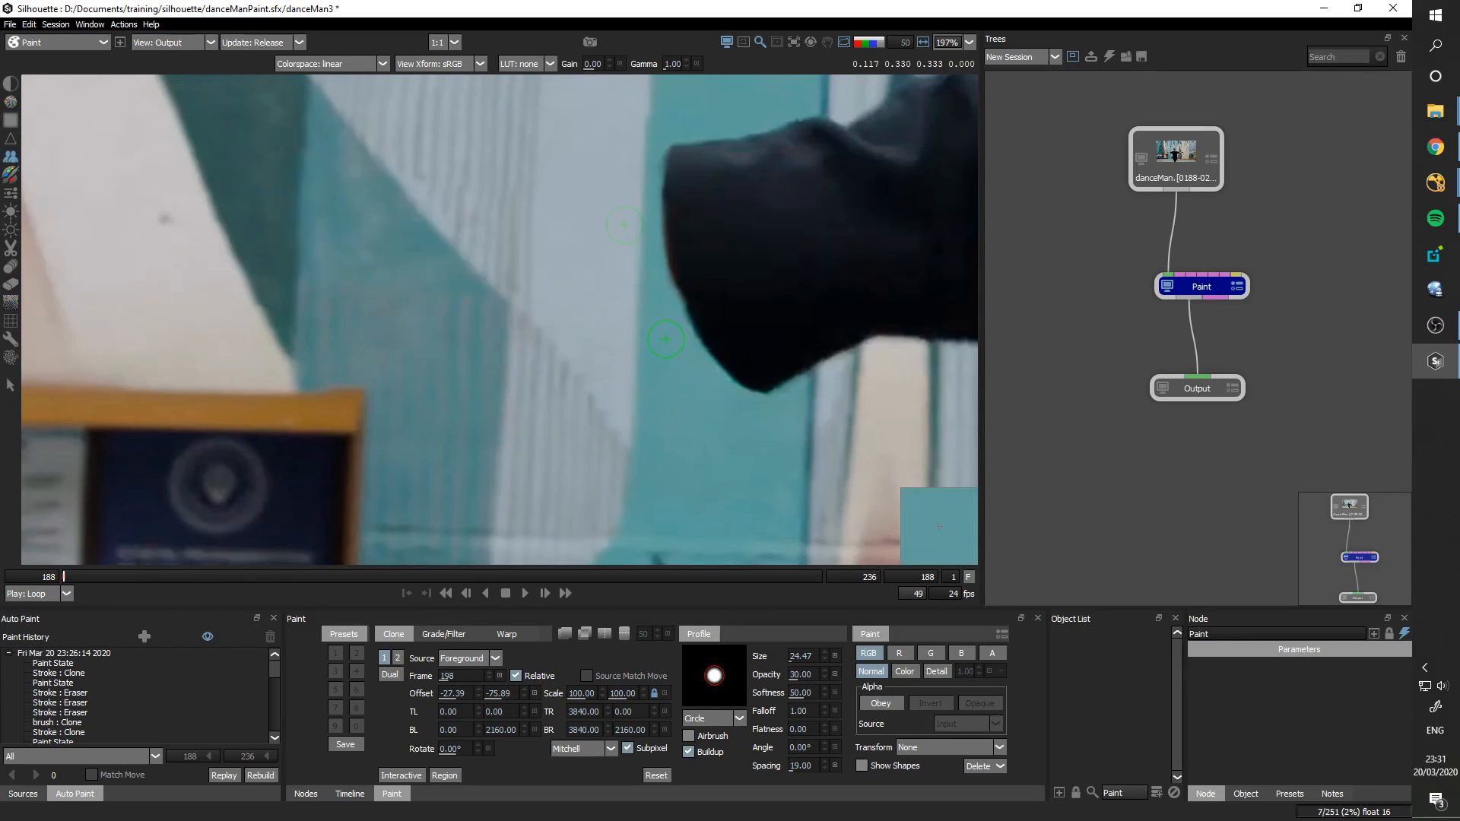
pyautogui.press('F1')
pyautogui.press('F2')
pyautogui.press('F1')
pyautogui.press('F2')
# Step: Go to frame 189, place a test clone dab at the cuff's edge, and check the source alignment with the overlays
pyautogui.press('Right')
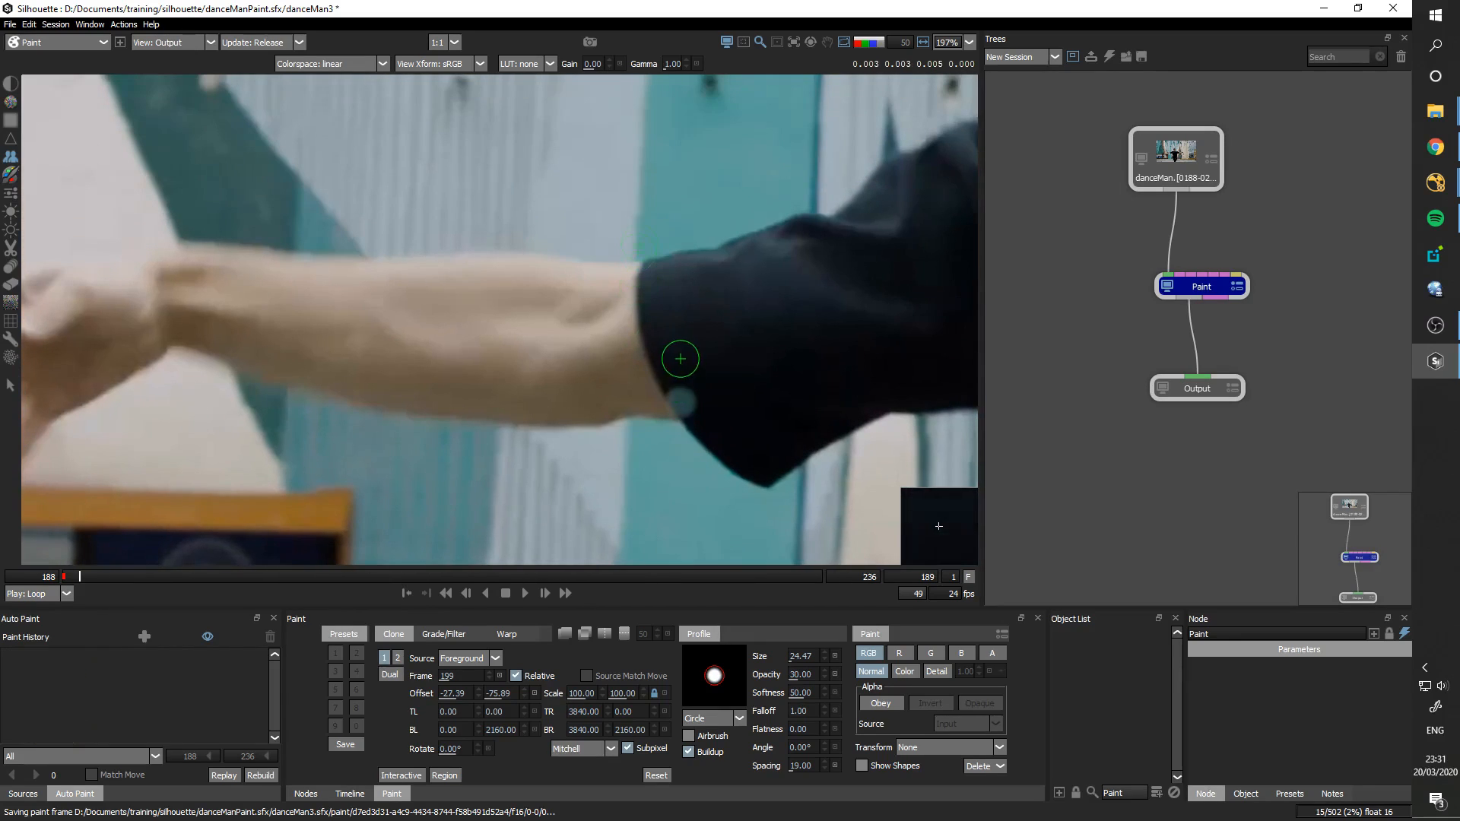
pyautogui.press('o')
pyautogui.press('o')
pyautogui.press('o')
pyautogui.press('o')
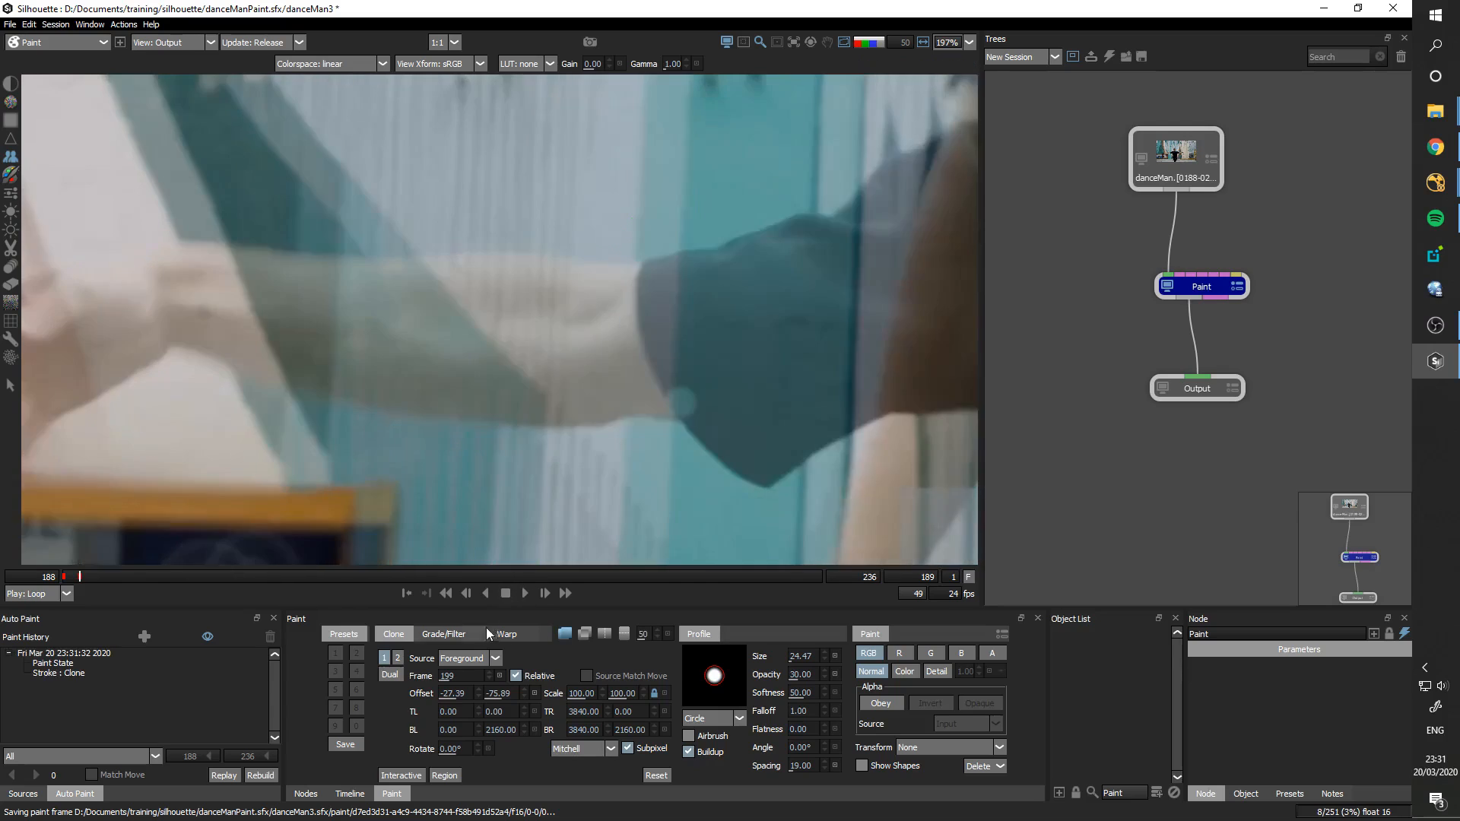
# Step: Step back and forth through the frames around 189 to check the relative source frame, ending on frame 188
pyautogui.press('Left')
pyautogui.press('Right')
pyautogui.press('Left')
pyautogui.press('Right')
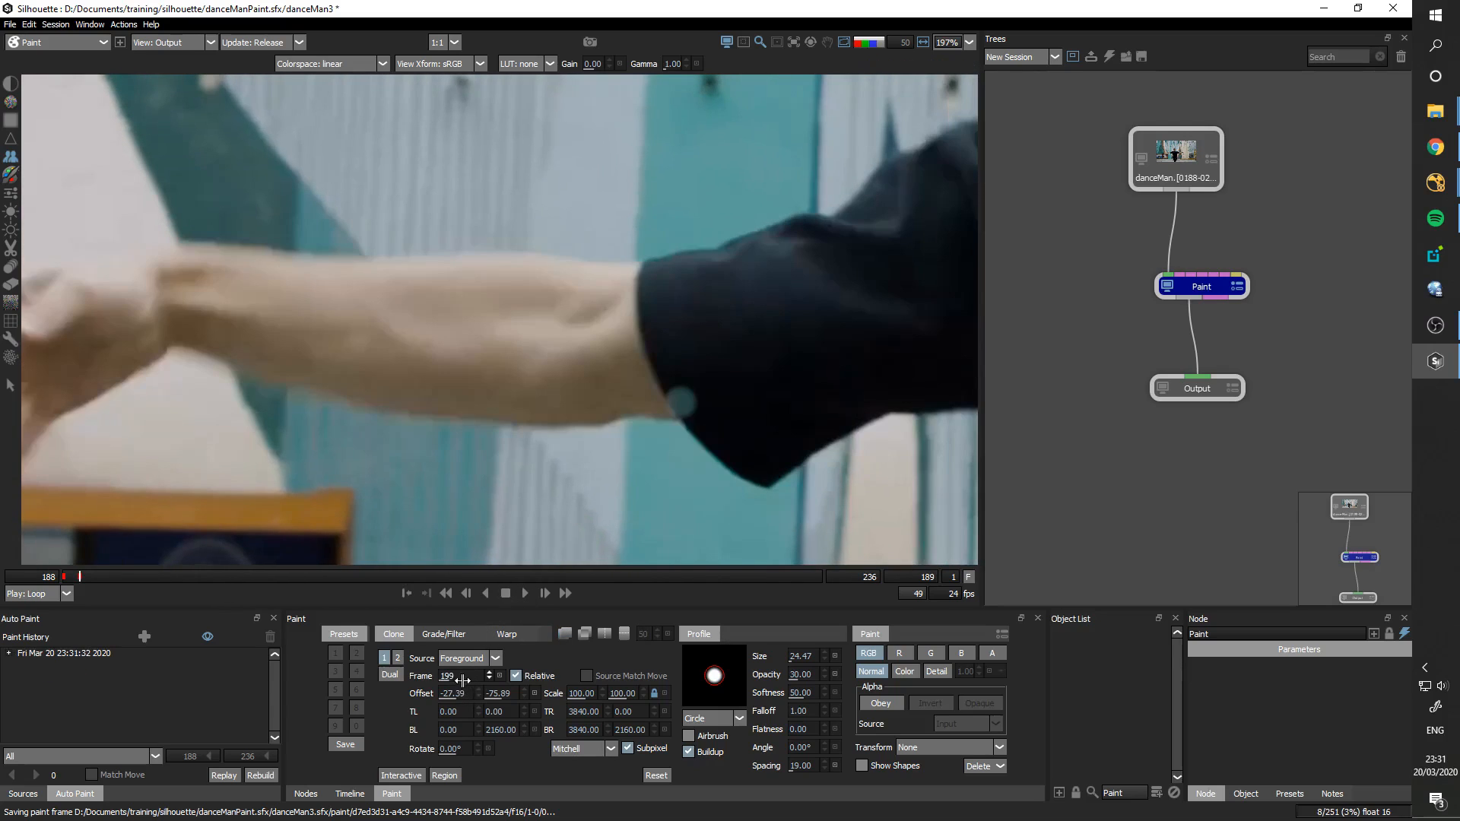
pyautogui.press('Right')
pyautogui.press('Right')
pyautogui.press('Left')
pyautogui.press('Left')
pyautogui.press('Left')
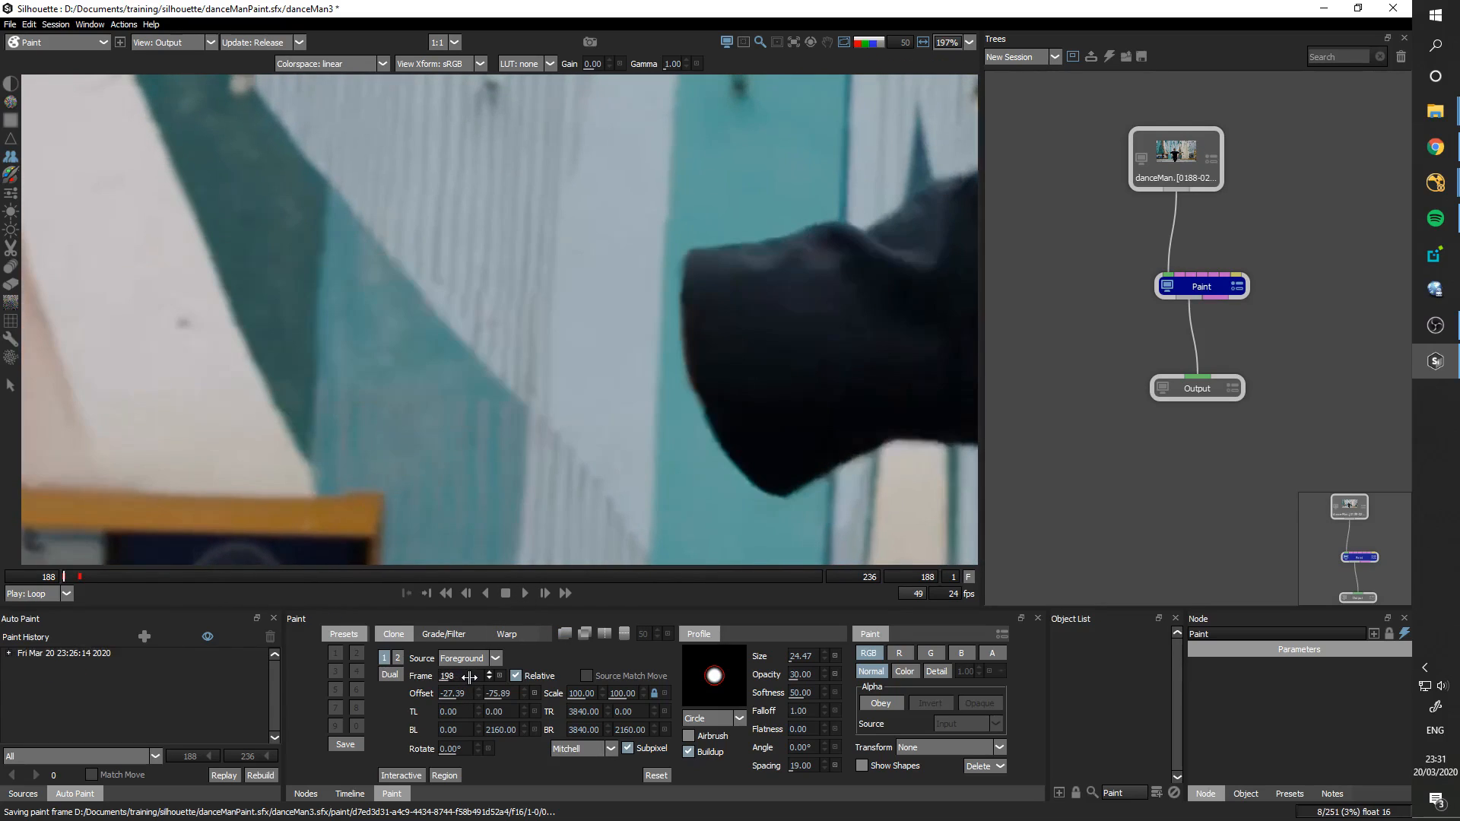
# Step: Step between frames 188 and 190 with the fixed source frame, re-enable Relative on frame 188, and return to frame 189
pyautogui.press('Right')
pyautogui.press('Right')
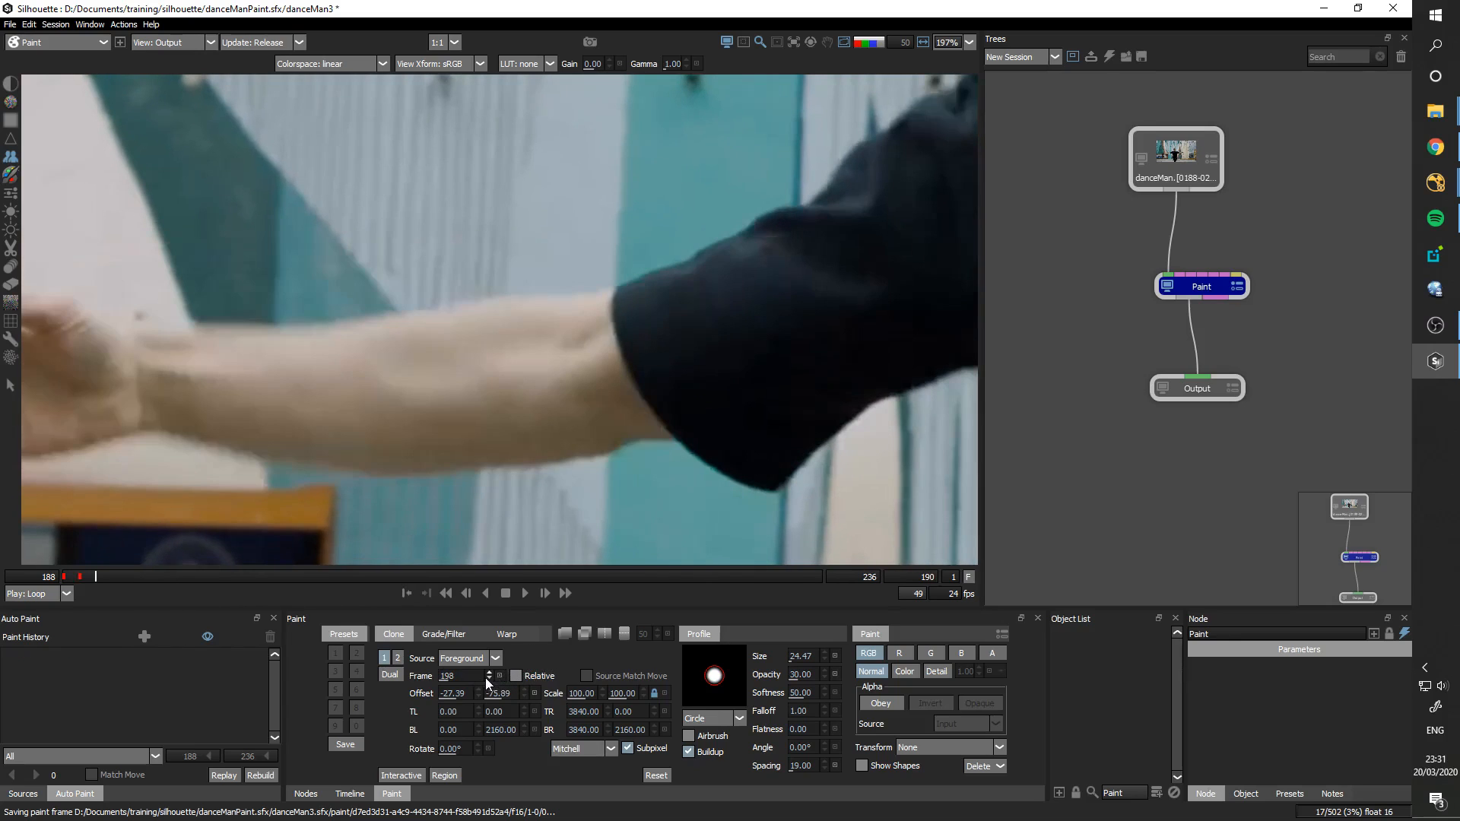
pyautogui.press('Left')
pyautogui.press('Left')
pyautogui.press('Right')
pyautogui.press('Right')
pyautogui.press('Left')
pyautogui.press('Left')
pyautogui.click(516, 675)
pyautogui.press('Right')
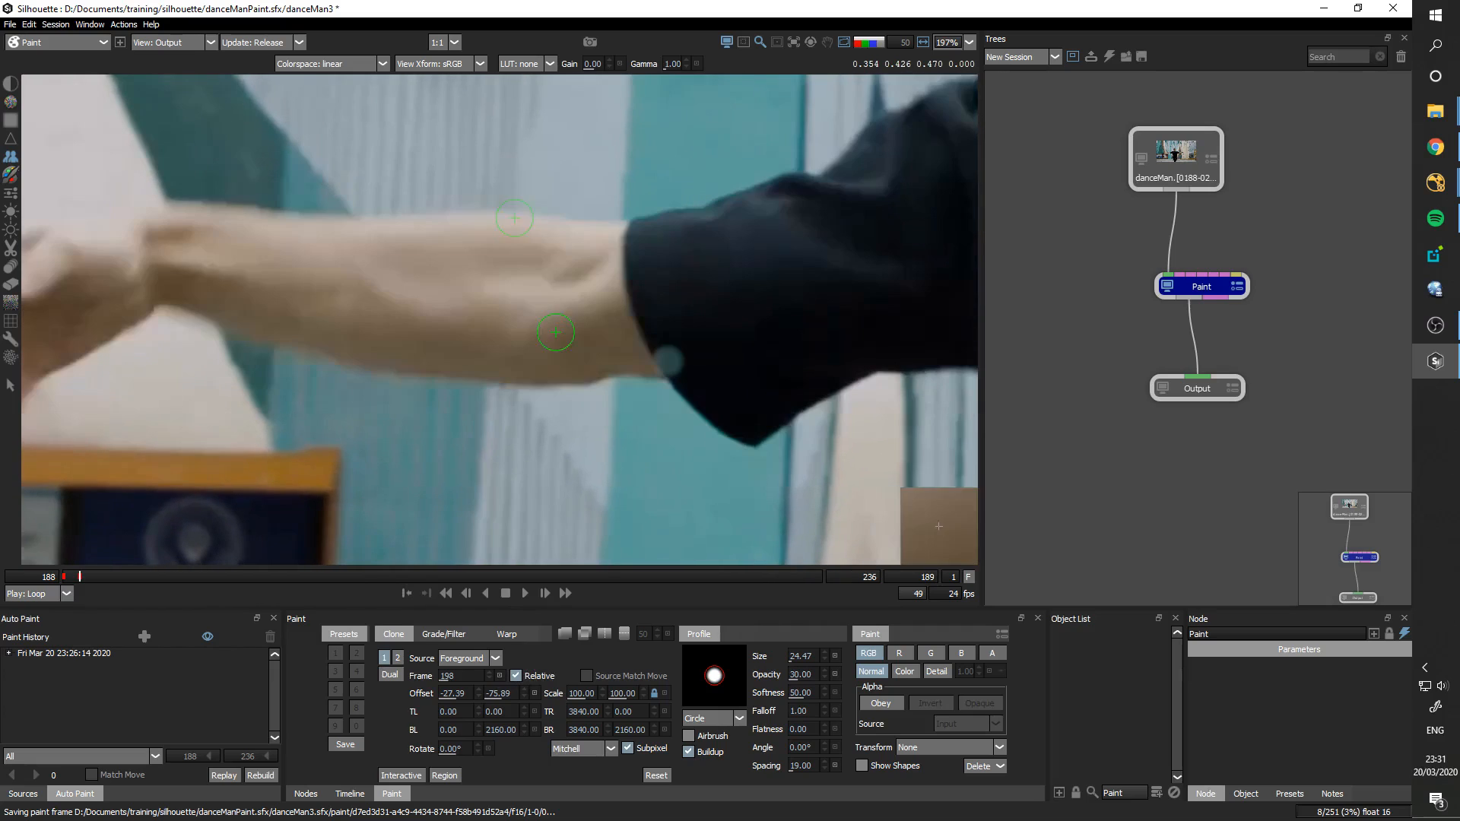
# Step: Erase the test clone dab from the cuff's edge on frame 189 and show the source overlay with the Clone brush active
pyautogui.press('o')
pyautogui.press('o')
pyautogui.press('e')
pyautogui.moveTo(669, 359); pyautogui.dragTo(687, 370)
pyautogui.press('c')
pyautogui.press('o')
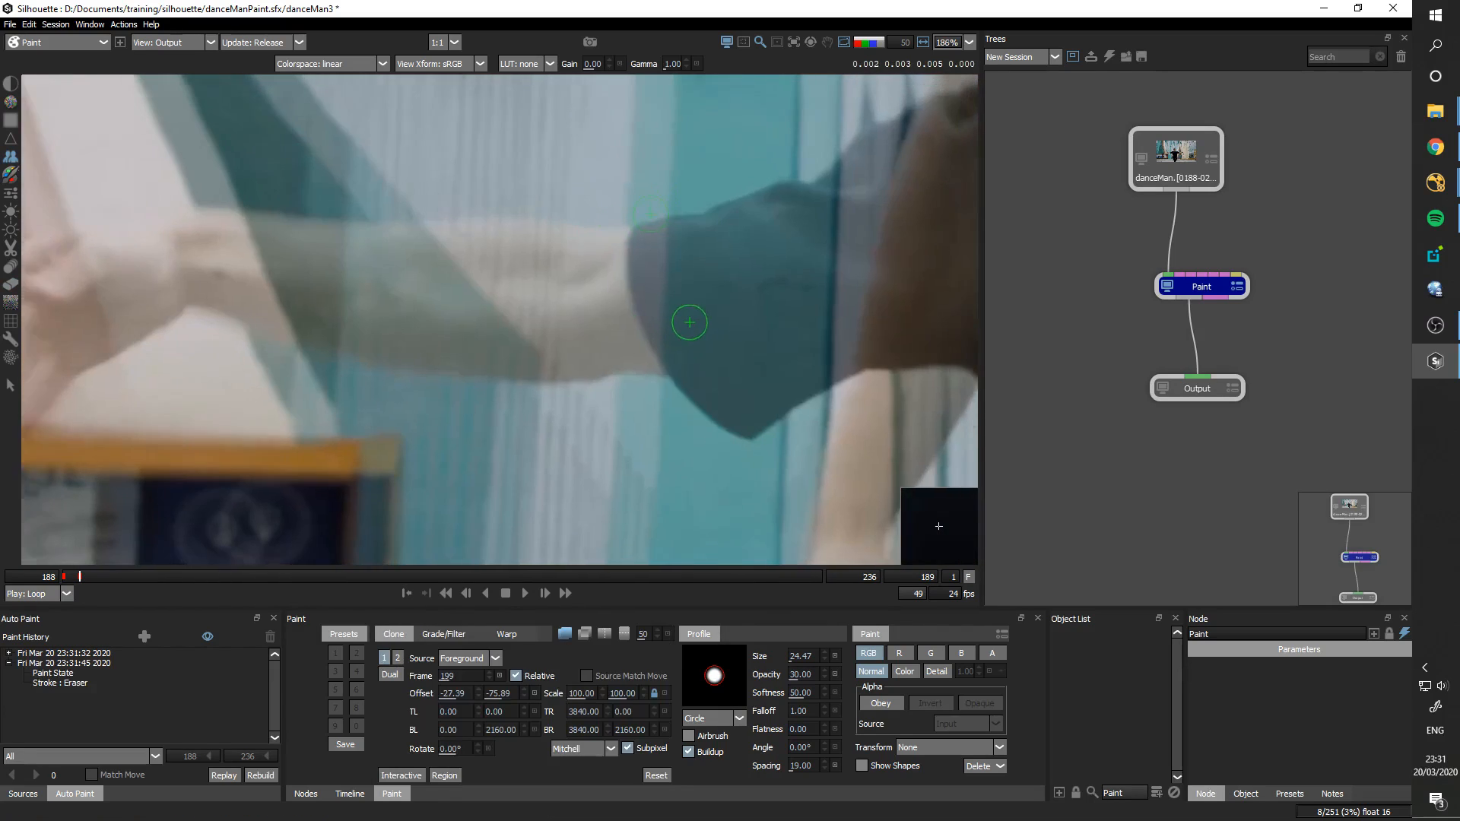
# Step: Try realigning the foreground clone source to offset 2.19, -81.75 with a test dab on the arm, resetting the undo state
pyautogui.scroll(-2, 663, 316)
pyautogui.moveTo(656, 314); pyautogui.dragTo(639, 400)
pyautogui.click(597, 378)
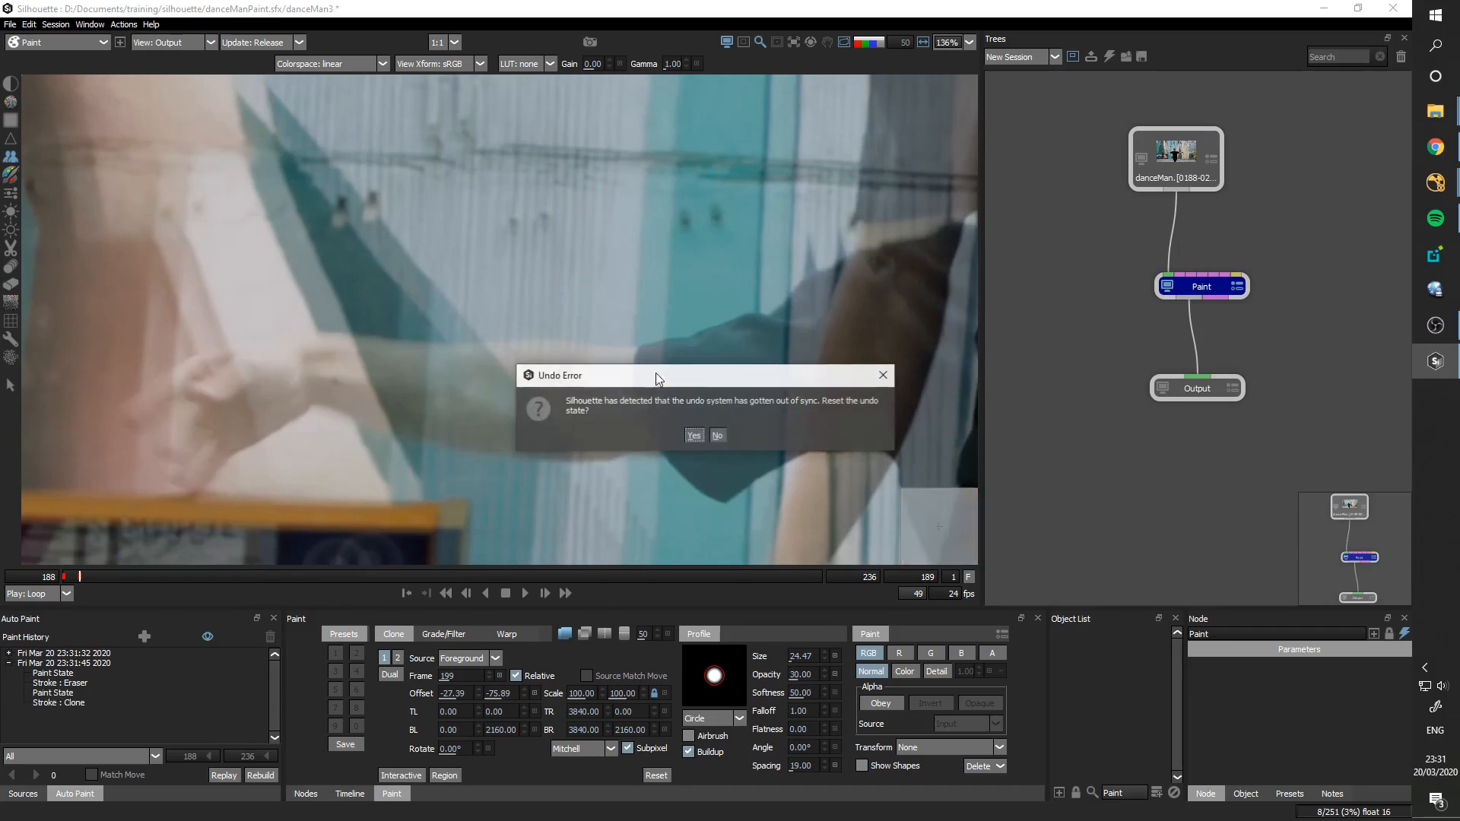
pyautogui.click(694, 439)
pyautogui.moveTo(631, 401); pyautogui.dragTo(659, 392)
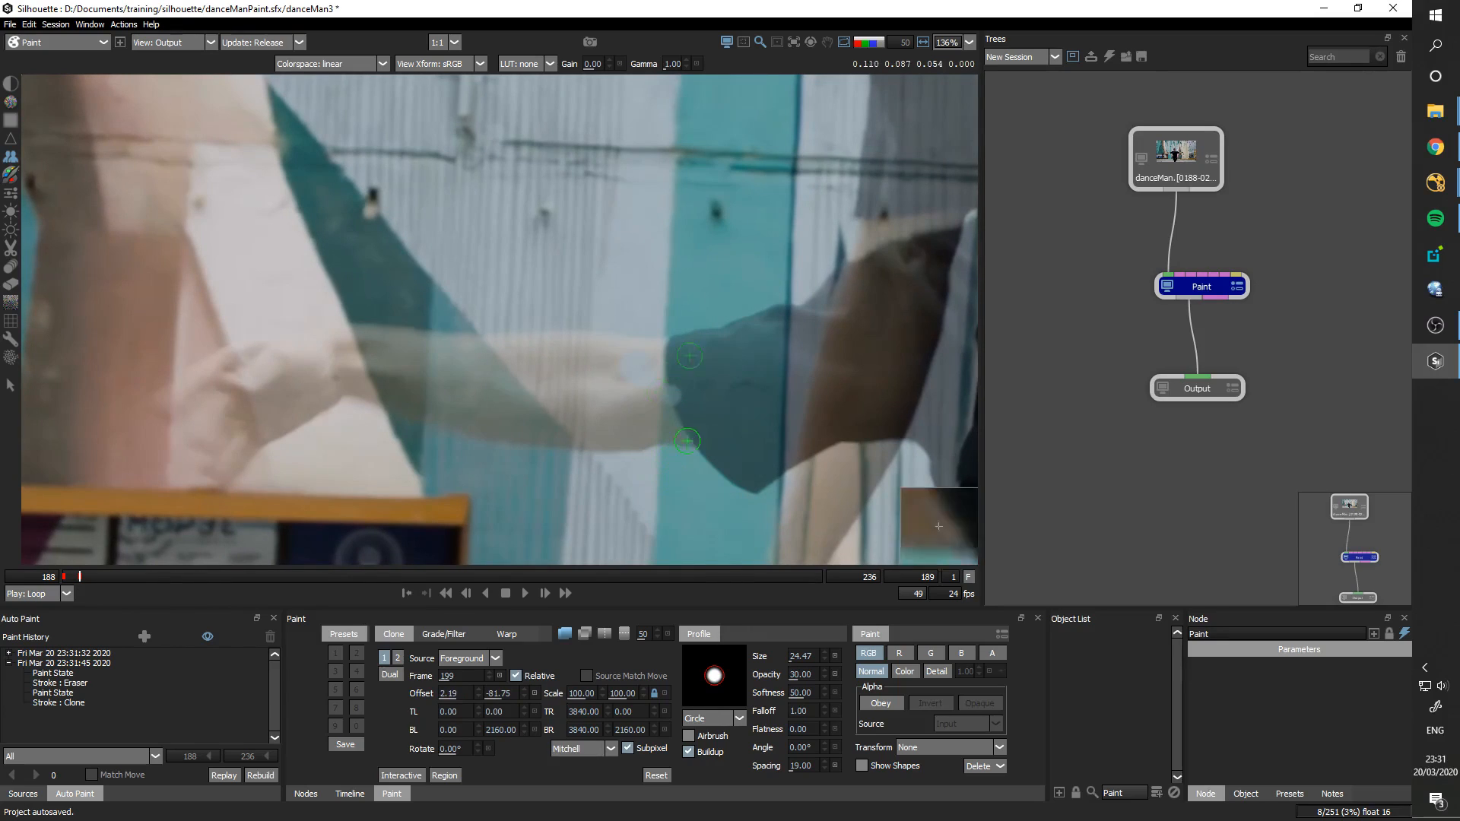
# Step: Set the clone source to Output and its source frame to 188
pyautogui.scroll(2, 684, 443)
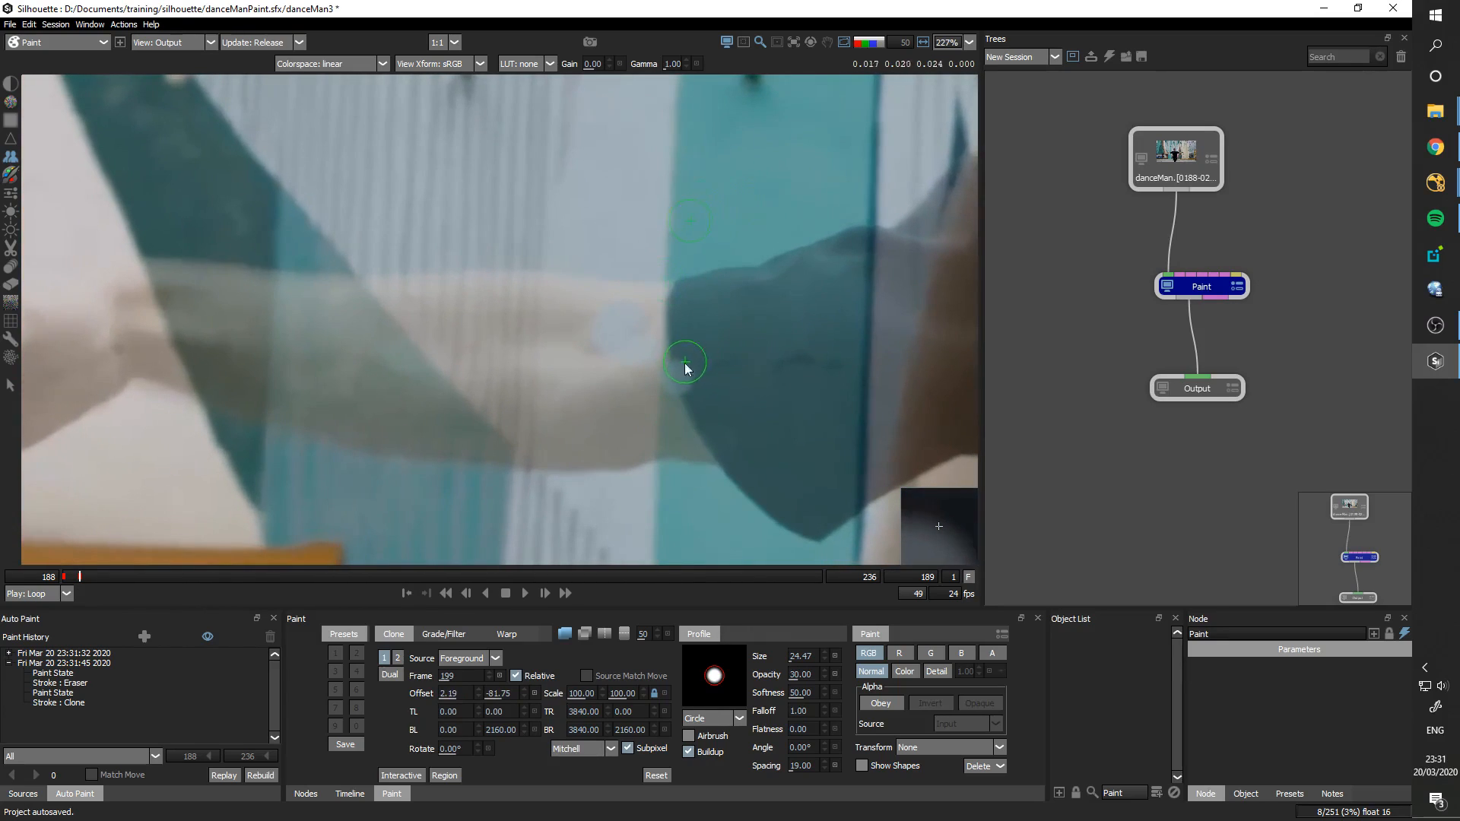
pyautogui.click(465, 657)
pyautogui.click(470, 672)
pyautogui.scroll(-2, 532, 495)
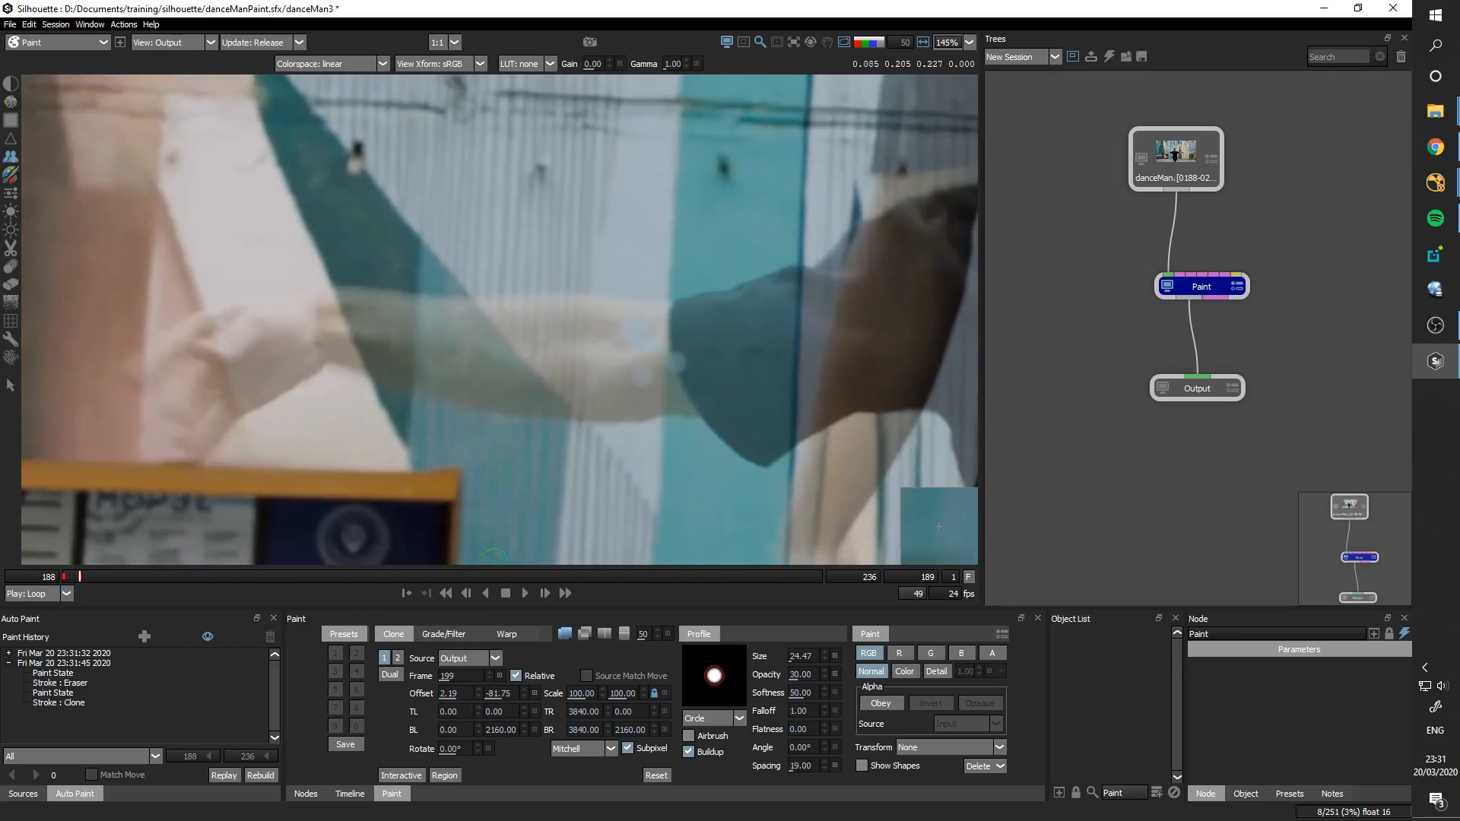
pyautogui.click(501, 676)
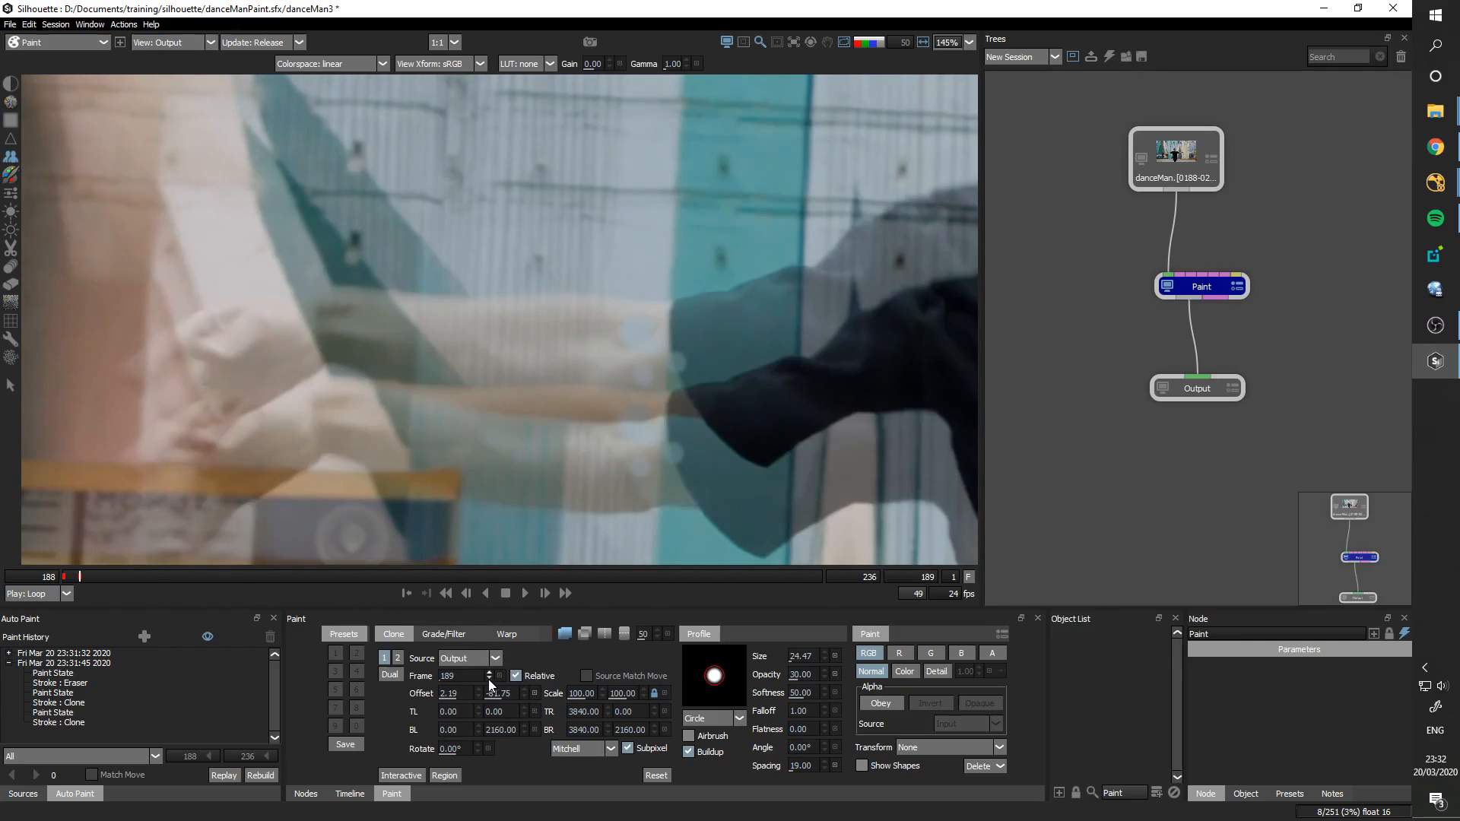
pyautogui.click(489, 678)
pyautogui.click(500, 676)
pyautogui.click(490, 678)
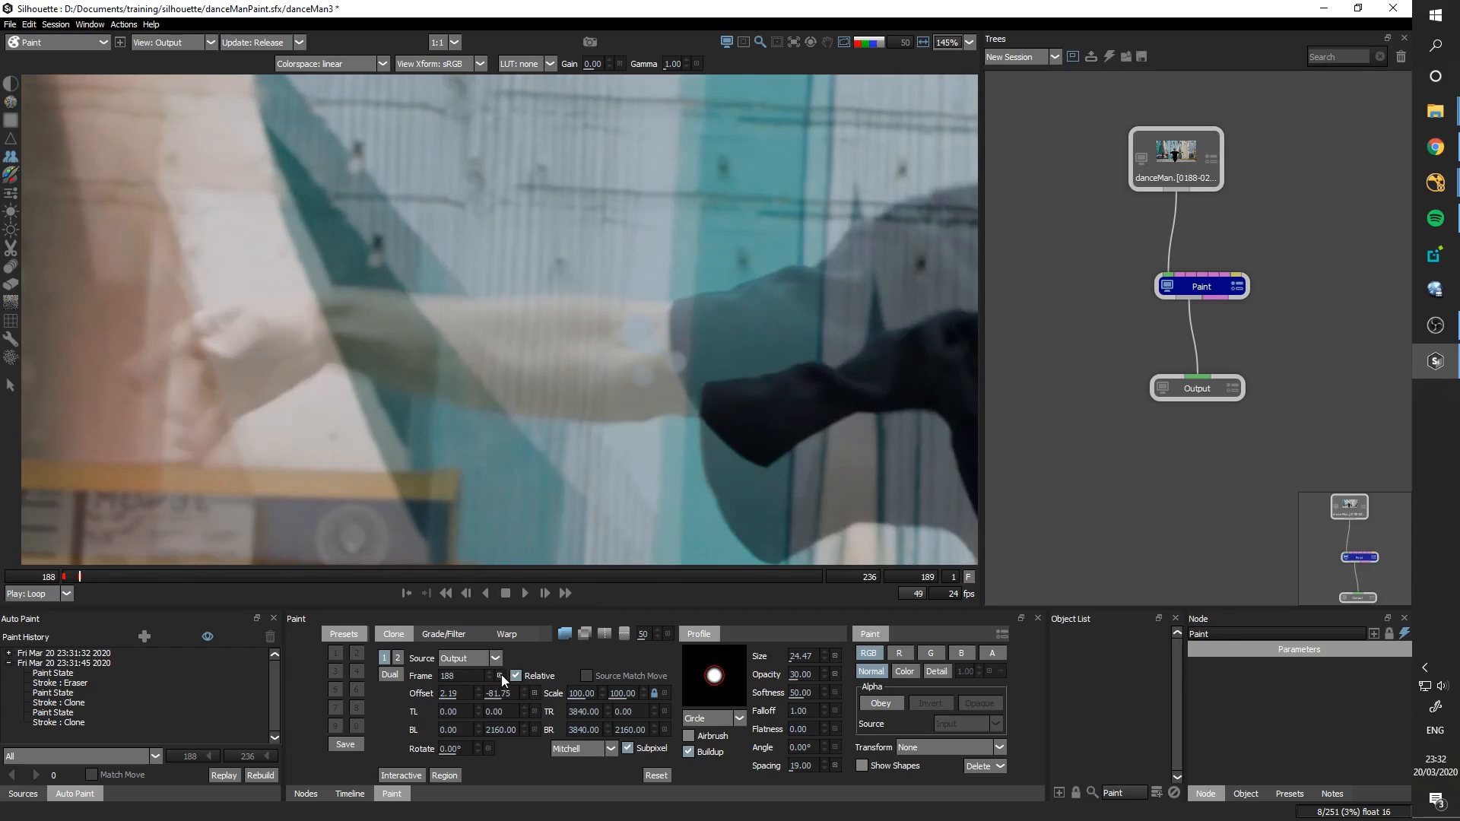
# Step: Align the frame 188 source overlay with the current frame at offset 15.75, 2.05, and hide the overlay
pyautogui.moveTo(614, 386); pyautogui.dragTo(546, 397)
pyautogui.moveTo(485, 325)
pyautogui.mouseDown()
pyautogui.moveTo(508, 329)
pyautogui.moveTo(466, 323)
pyautogui.mouseUp()
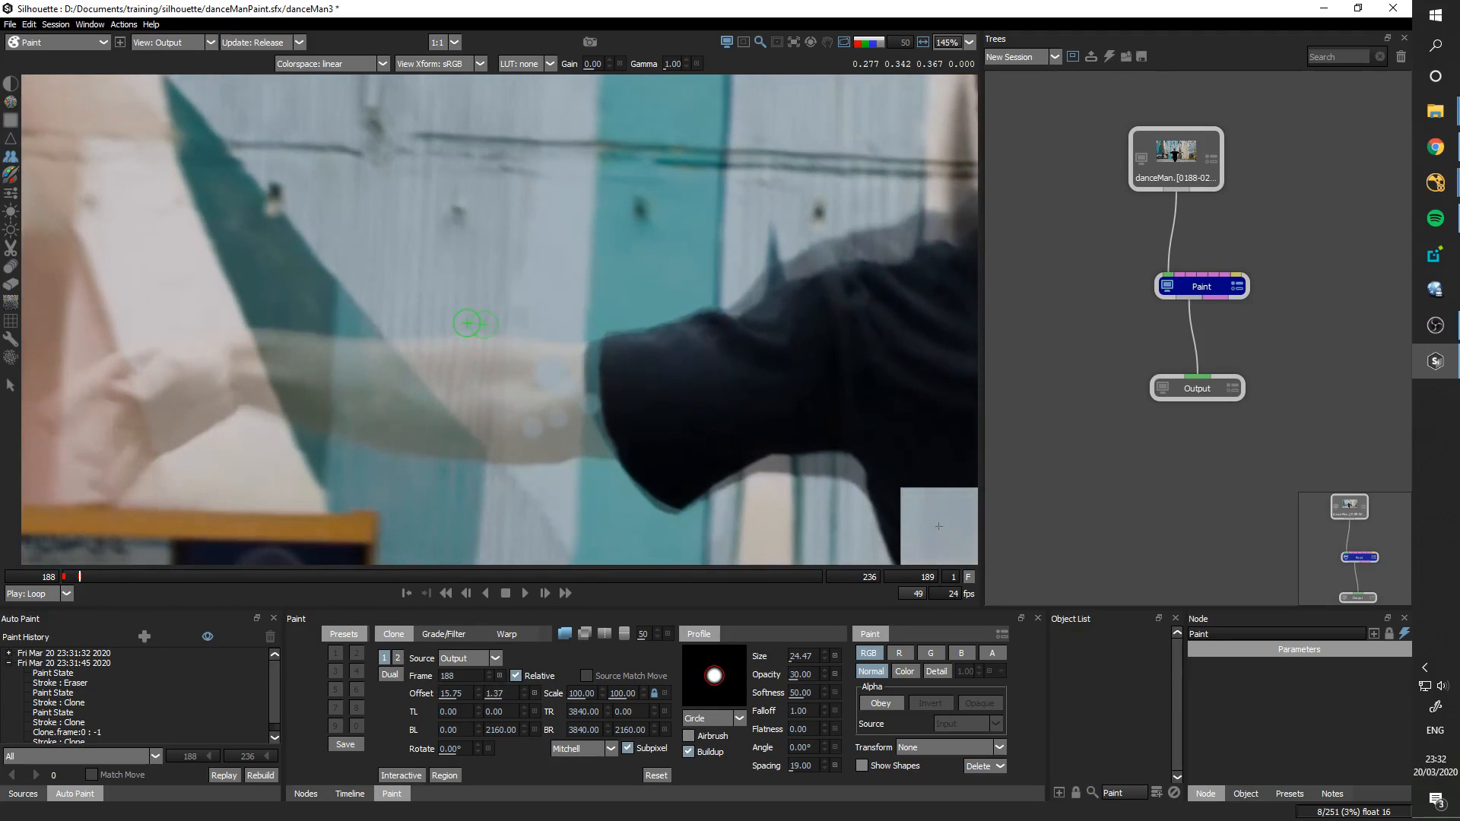
pyautogui.press('o')
# Step: Clone the clean wall over a vertical strip of the forearm near the cuff at brush size 60.08
pyautogui.moveTo(578, 409); pyautogui.dragTo(597, 377)
pyautogui.moveTo(543, 327)
pyautogui.mouseDown()
pyautogui.moveTo(532, 416)
pyautogui.moveTo(546, 464)
pyautogui.moveTo(535, 333)
pyautogui.moveTo(566, 476)
pyautogui.mouseUp()
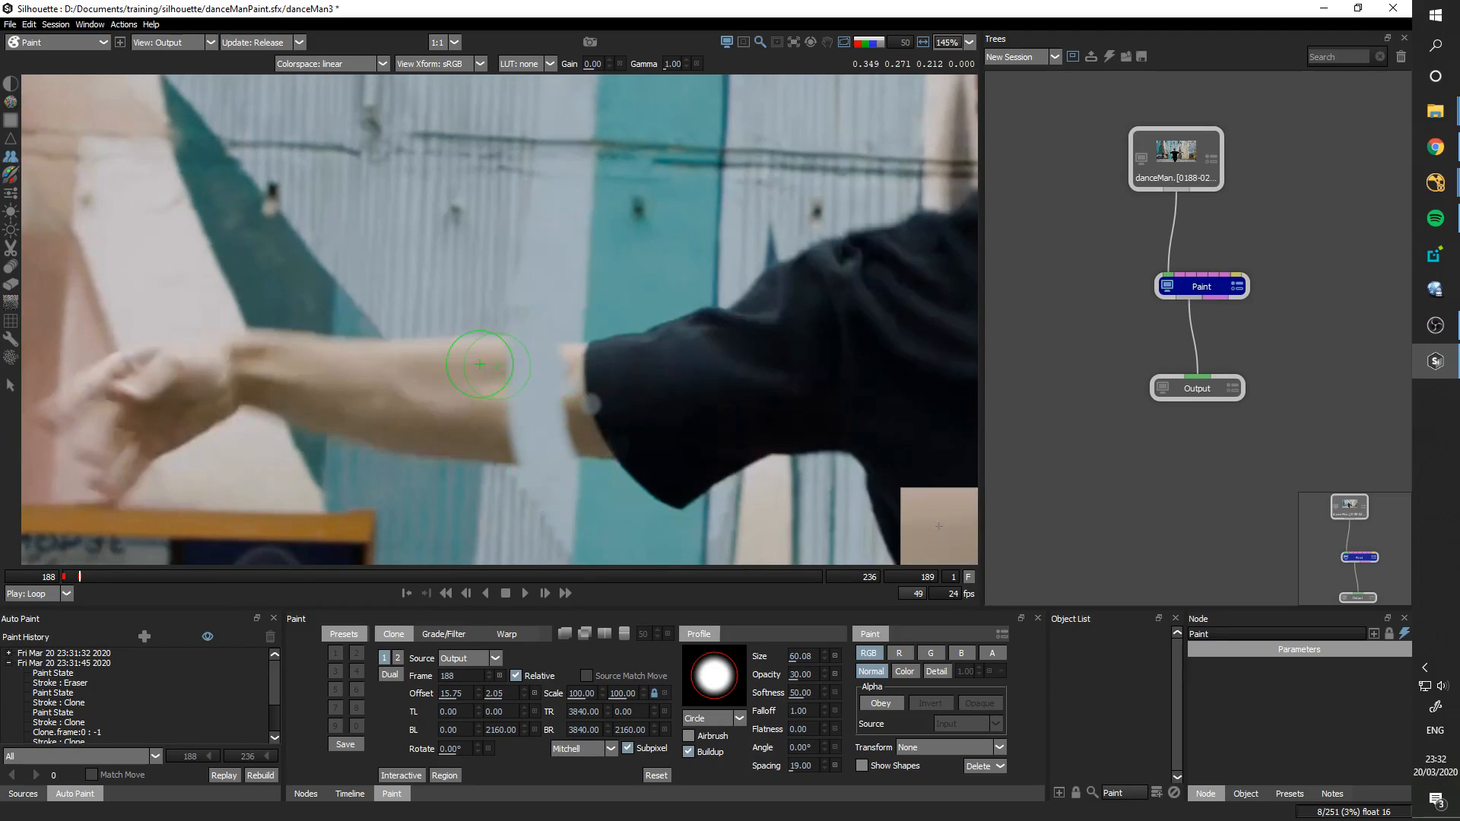
pyautogui.moveTo(513, 386); pyautogui.dragTo(508, 476)
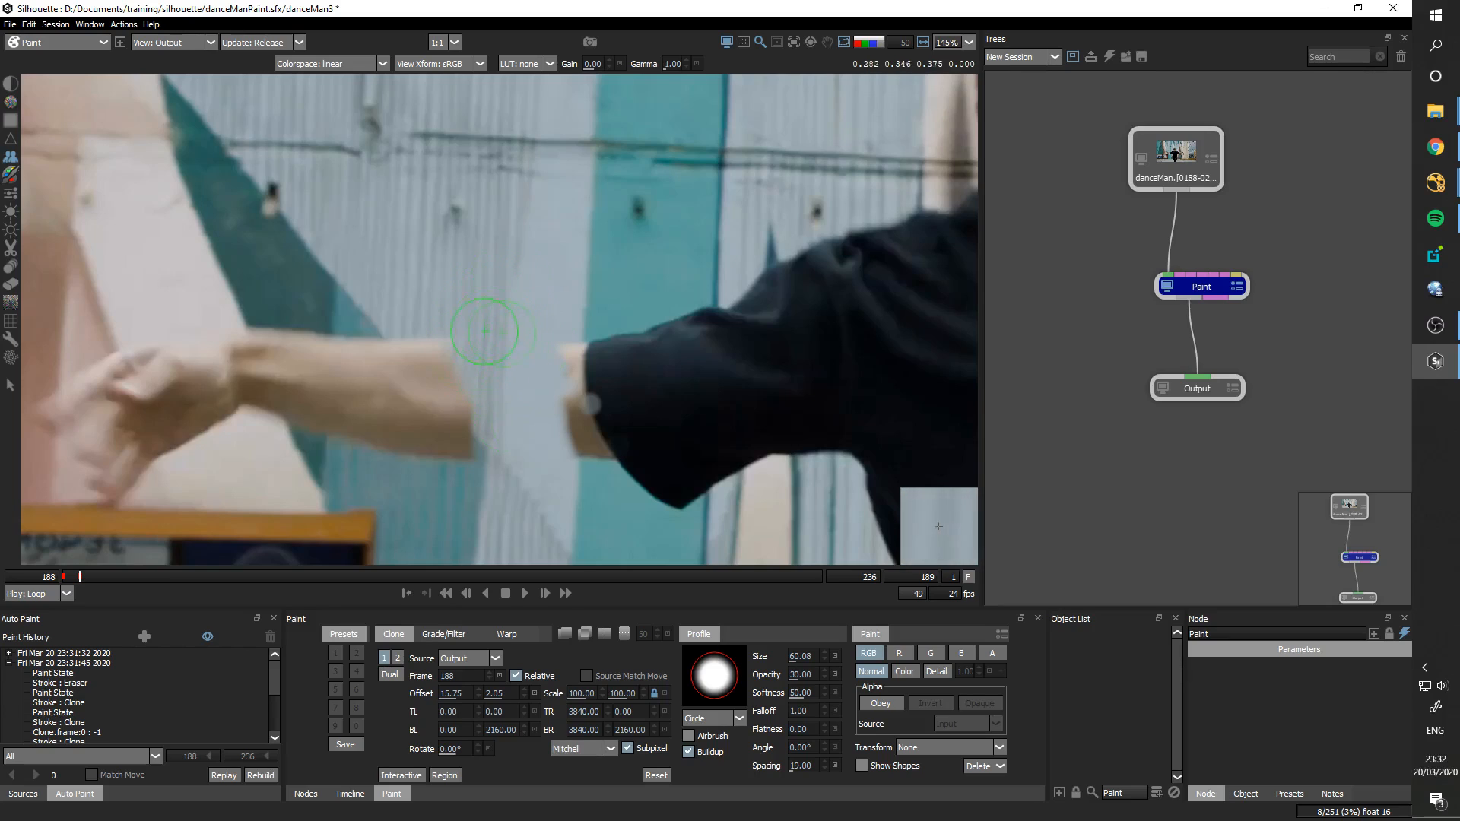
pyautogui.moveTo(476, 415)
pyautogui.mouseDown()
pyautogui.moveTo(472, 370)
pyautogui.moveTo(478, 385)
pyautogui.moveTo(519, 376)
pyautogui.moveTo(480, 301)
pyautogui.moveTo(500, 368)
pyautogui.moveTo(494, 354)
pyautogui.moveTo(499, 389)
pyautogui.mouseUp()
# Step: Step through frames 188 to 191 to check how the relative source frame follows, ending on frame 189
pyautogui.press('x')
pyautogui.press('o')
pyautogui.press('o')
pyautogui.press('x')
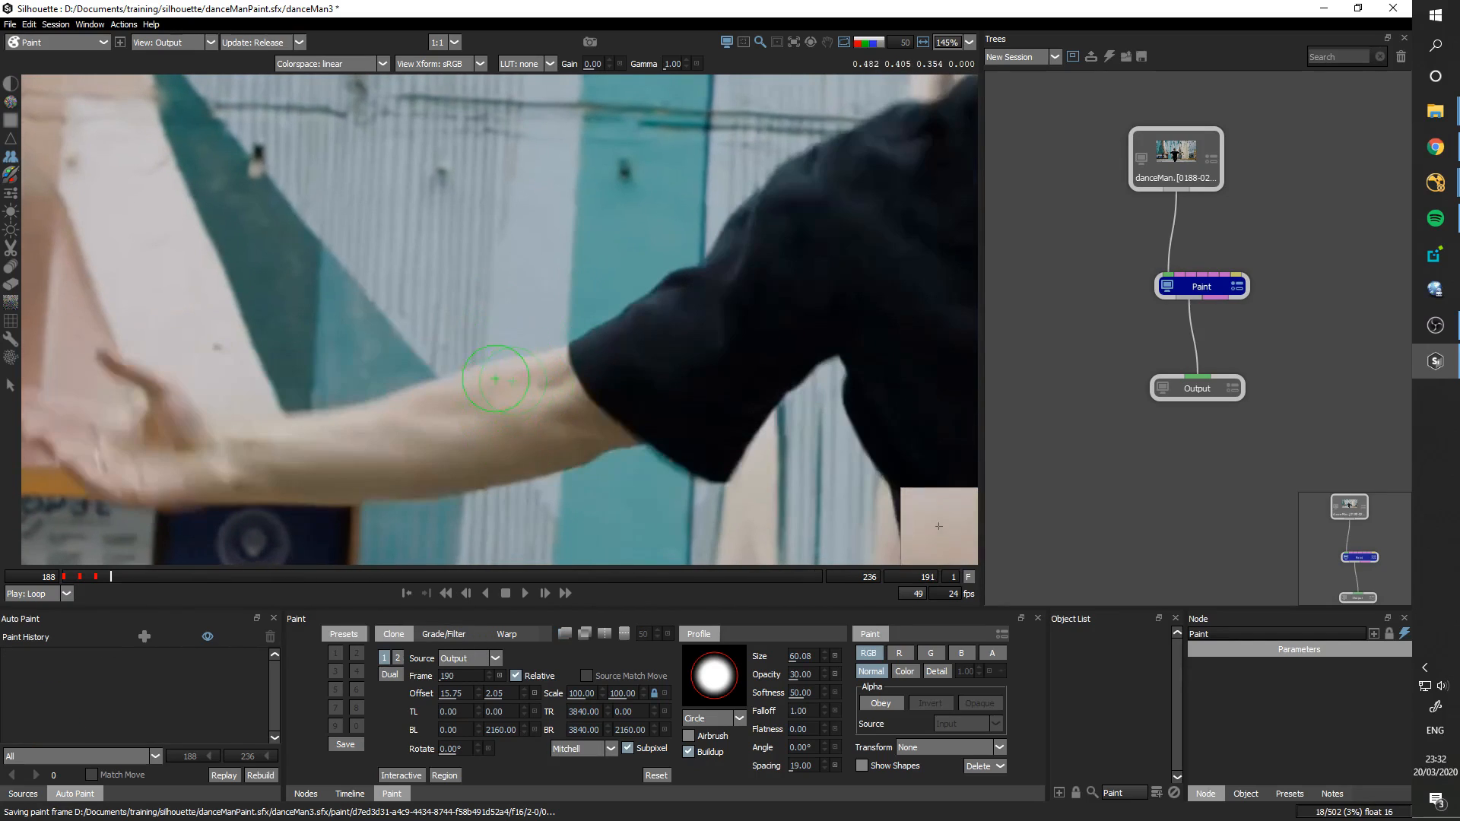
pyautogui.press('z')
pyautogui.press('z')
pyautogui.press('x')
pyautogui.press('z')
pyautogui.press('z')
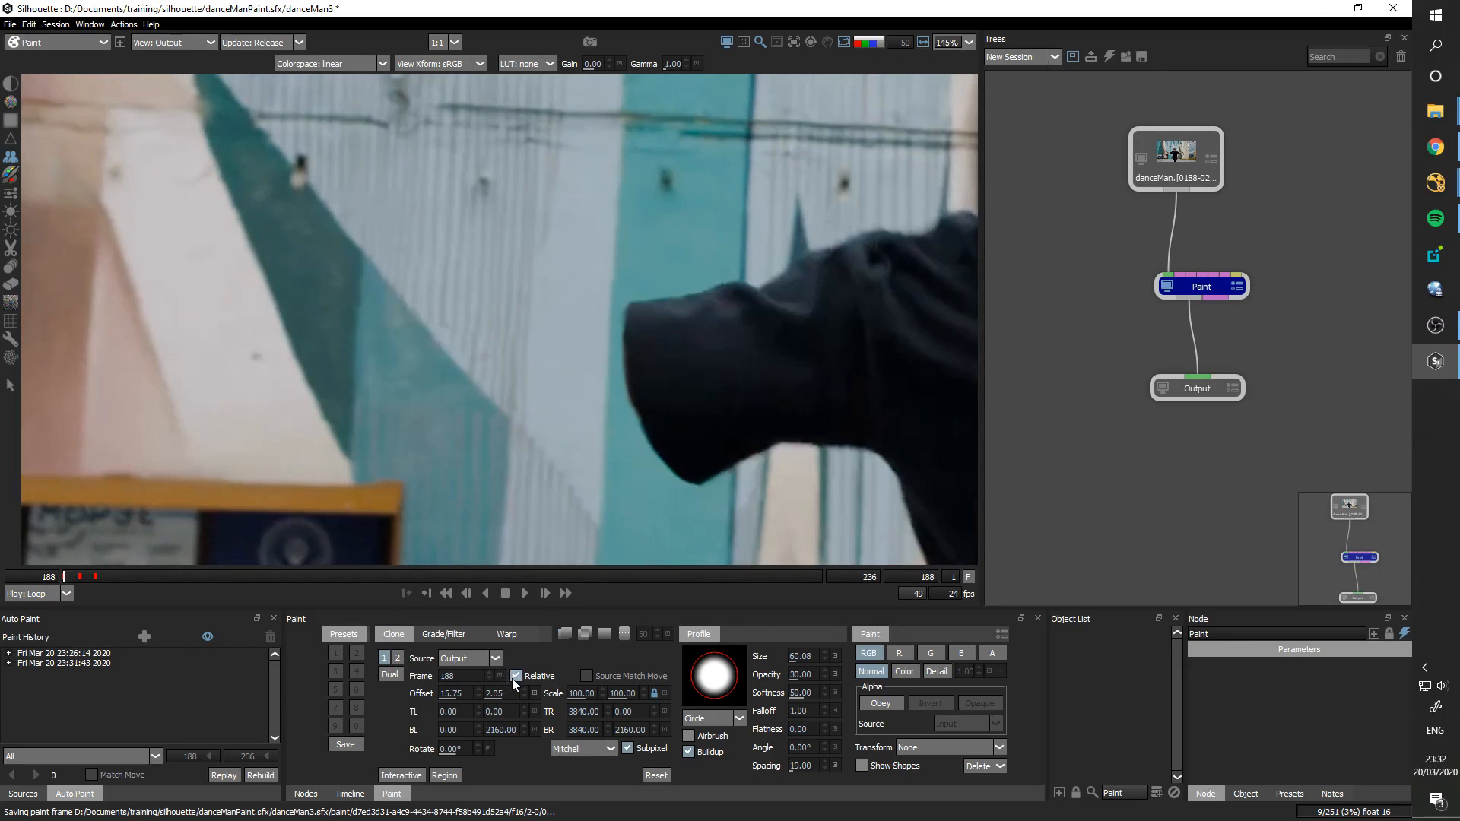
pyautogui.press('x')
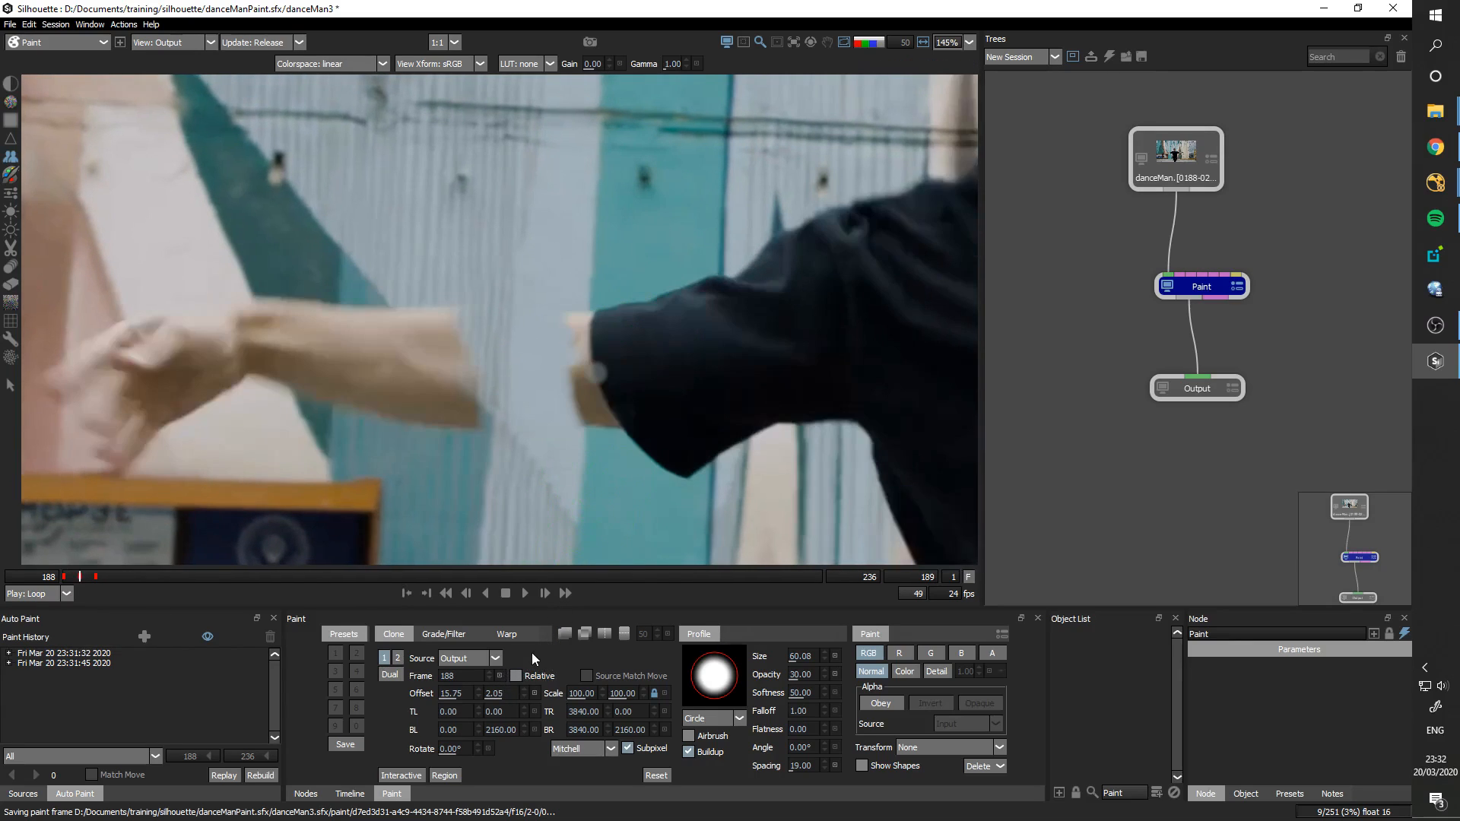
# Step: Set the clone source frame to 198 with Relative on, and align its overlay at offset -8.22, -72.60
pyautogui.moveTo(487, 672); pyautogui.dragTo(503, 620)
pyautogui.click(515, 675)
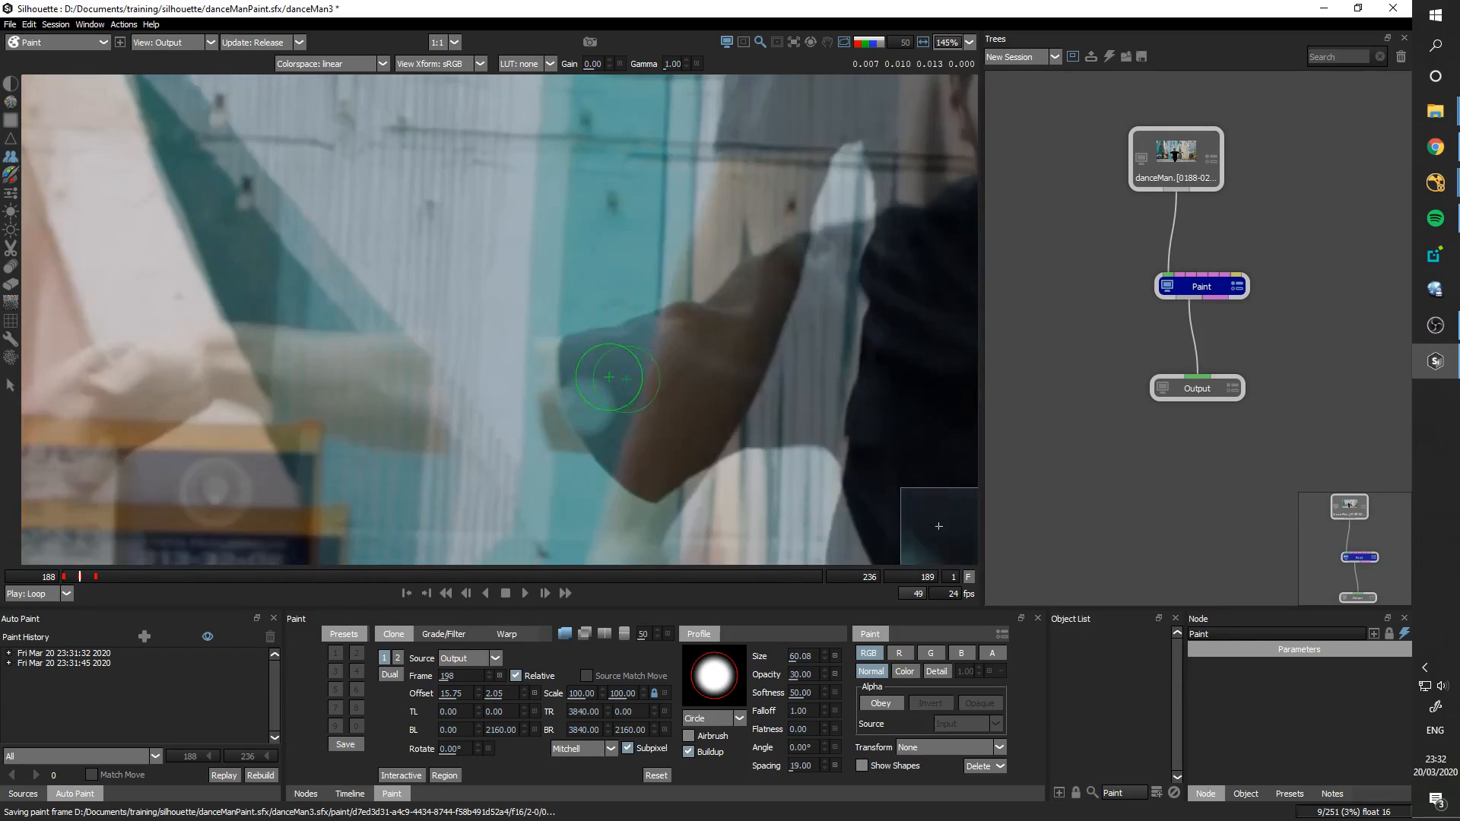
pyautogui.moveTo(622, 338)
pyautogui.mouseDown()
pyautogui.moveTo(593, 342)
pyautogui.moveTo(611, 353)
pyautogui.moveTo(622, 416)
pyautogui.mouseUp()
# Step: Erase the stray clone marks from the sleeve beside the cuff
pyautogui.press('e')
pyautogui.moveTo(603, 356)
pyautogui.mouseDown()
pyautogui.moveTo(591, 311)
pyautogui.moveTo(576, 416)
pyautogui.moveTo(632, 392)
pyautogui.mouseUp()
pyautogui.moveTo(520, 369); pyautogui.dragTo(647, 371)
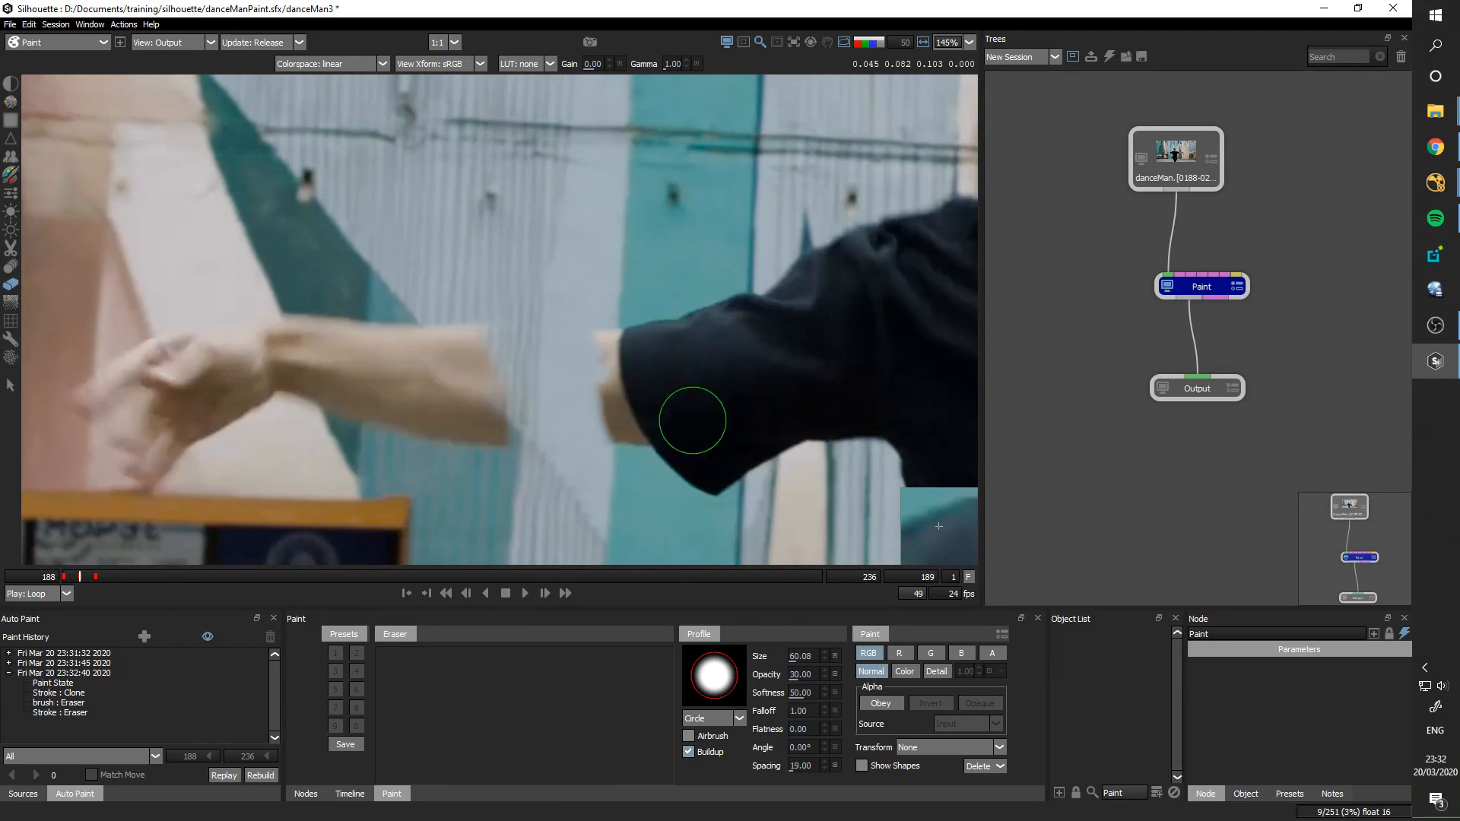
# Step: Return to the Clone brush and toggle the source overlay to check the frame 198 alignment against the arm and wall
pyautogui.press('c')
pyautogui.moveTo(514, 329); pyautogui.dragTo(610, 329)
pyautogui.press('o')
pyautogui.press('o')
pyautogui.press('o')
pyautogui.press('o')
pyautogui.press('o')
pyautogui.press('o')
pyautogui.press('o')
pyautogui.press('o')
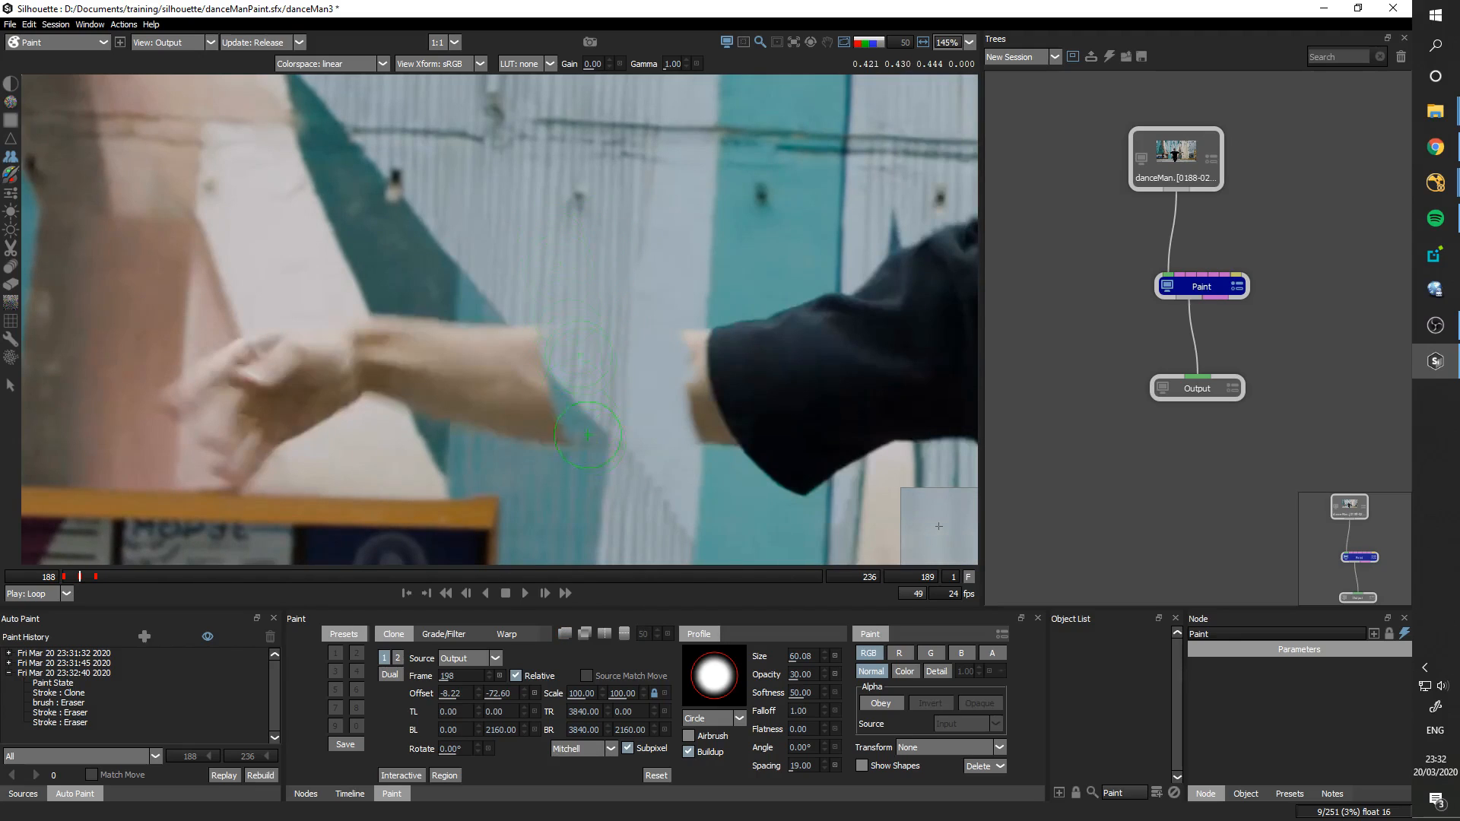
# Step: Clone the wall over the hand, forearm and remaining skin up to the cuff, reducing the brush size to 37.35
pyautogui.moveTo(540, 323)
pyautogui.mouseDown()
pyautogui.moveTo(533, 393)
pyautogui.moveTo(551, 476)
pyautogui.moveTo(518, 383)
pyautogui.moveTo(440, 319)
pyautogui.moveTo(477, 327)
pyautogui.moveTo(474, 417)
pyautogui.moveTo(418, 334)
pyautogui.moveTo(405, 363)
pyautogui.mouseUp()
pyautogui.moveTo(383, 390)
pyautogui.mouseDown()
pyautogui.moveTo(367, 379)
pyautogui.moveTo(613, 340)
pyautogui.moveTo(465, 287)
pyautogui.mouseUp()
pyautogui.moveTo(416, 346)
pyautogui.mouseDown()
pyautogui.moveTo(494, 335)
pyautogui.moveTo(567, 287)
pyautogui.moveTo(580, 322)
pyautogui.moveTo(569, 360)
pyautogui.moveTo(426, 428)
pyautogui.mouseUp()
pyautogui.moveTo(923, 361); pyautogui.dragTo(608, 346)
pyautogui.scroll(3, 609, 347)
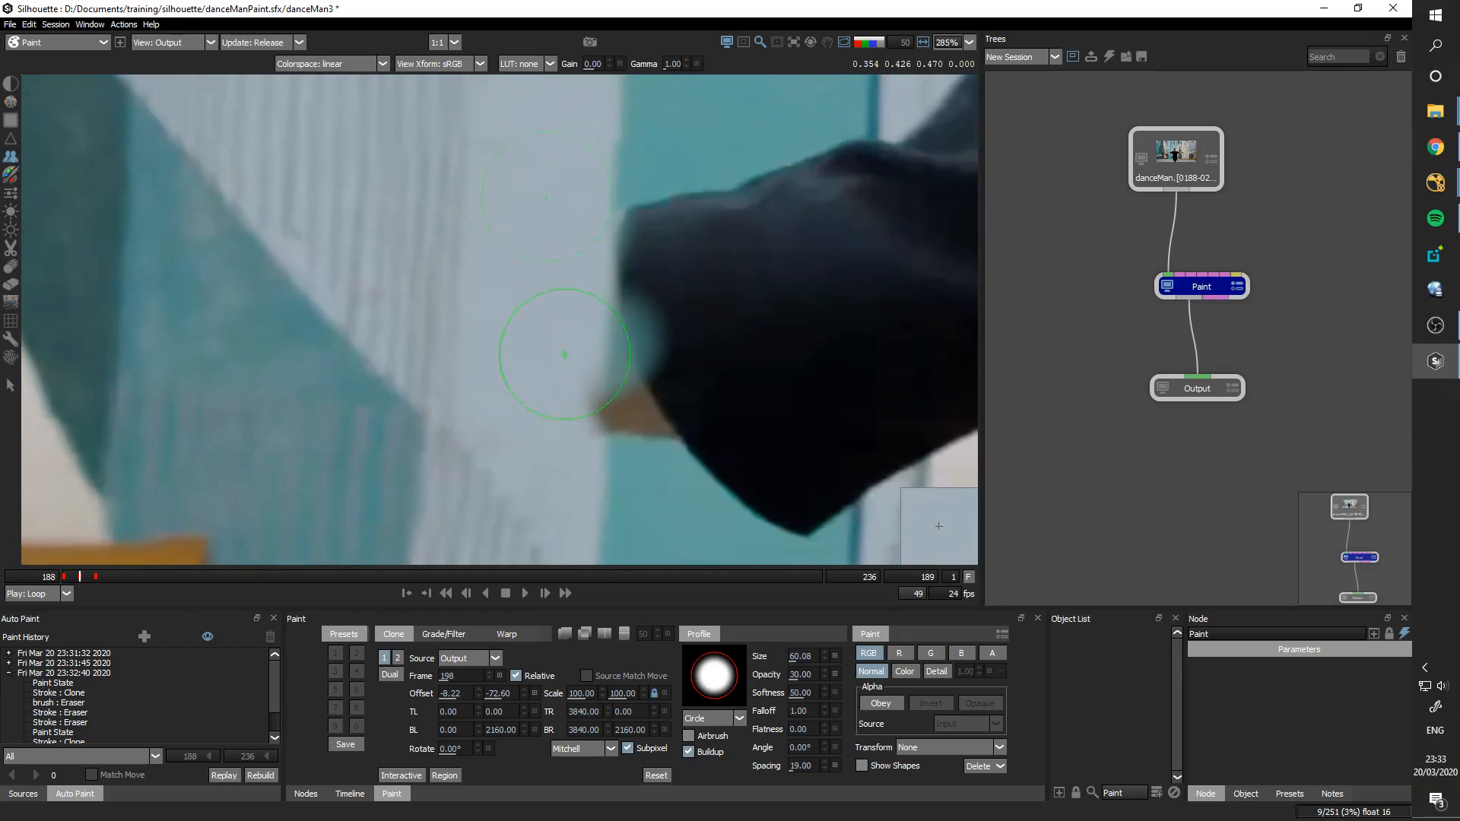
pyautogui.moveTo(564, 350); pyautogui.dragTo(588, 432)
pyautogui.moveTo(643, 376)
pyautogui.mouseDown()
pyautogui.moveTo(652, 431)
pyautogui.moveTo(620, 426)
pyautogui.moveTo(649, 450)
pyautogui.mouseUp()
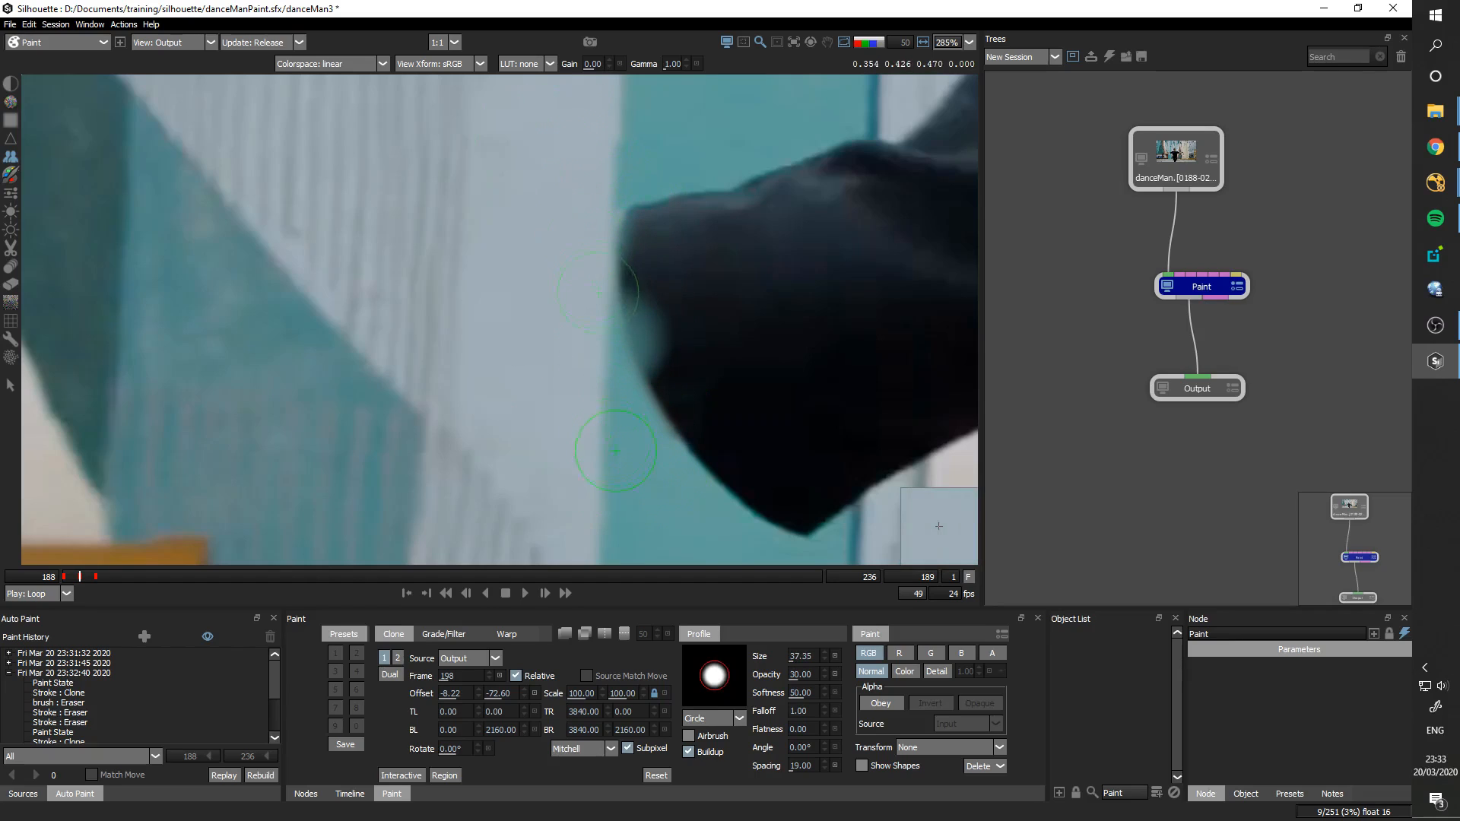
# Step: Erase the clone spill from the cuff's front edge and compare it with the original foreground
pyautogui.press('e')
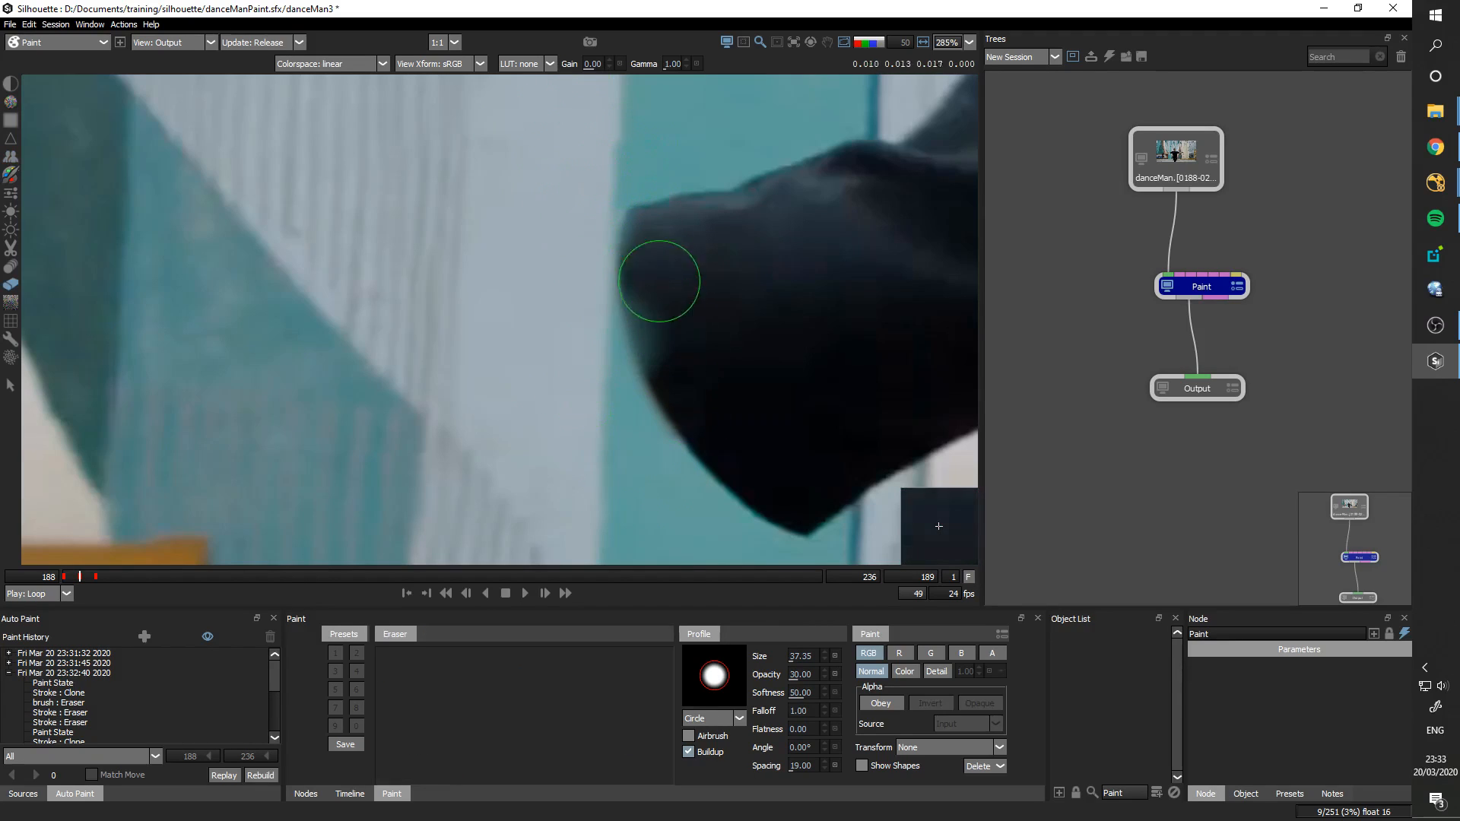
pyautogui.moveTo(654, 242)
pyautogui.mouseDown()
pyautogui.moveTo(660, 180)
pyautogui.moveTo(674, 231)
pyautogui.mouseUp()
pyautogui.press('c')
pyautogui.press('1')
pyautogui.press('1')
pyautogui.press('1')
pyautogui.press('1')
pyautogui.press('1')
pyautogui.press('1')
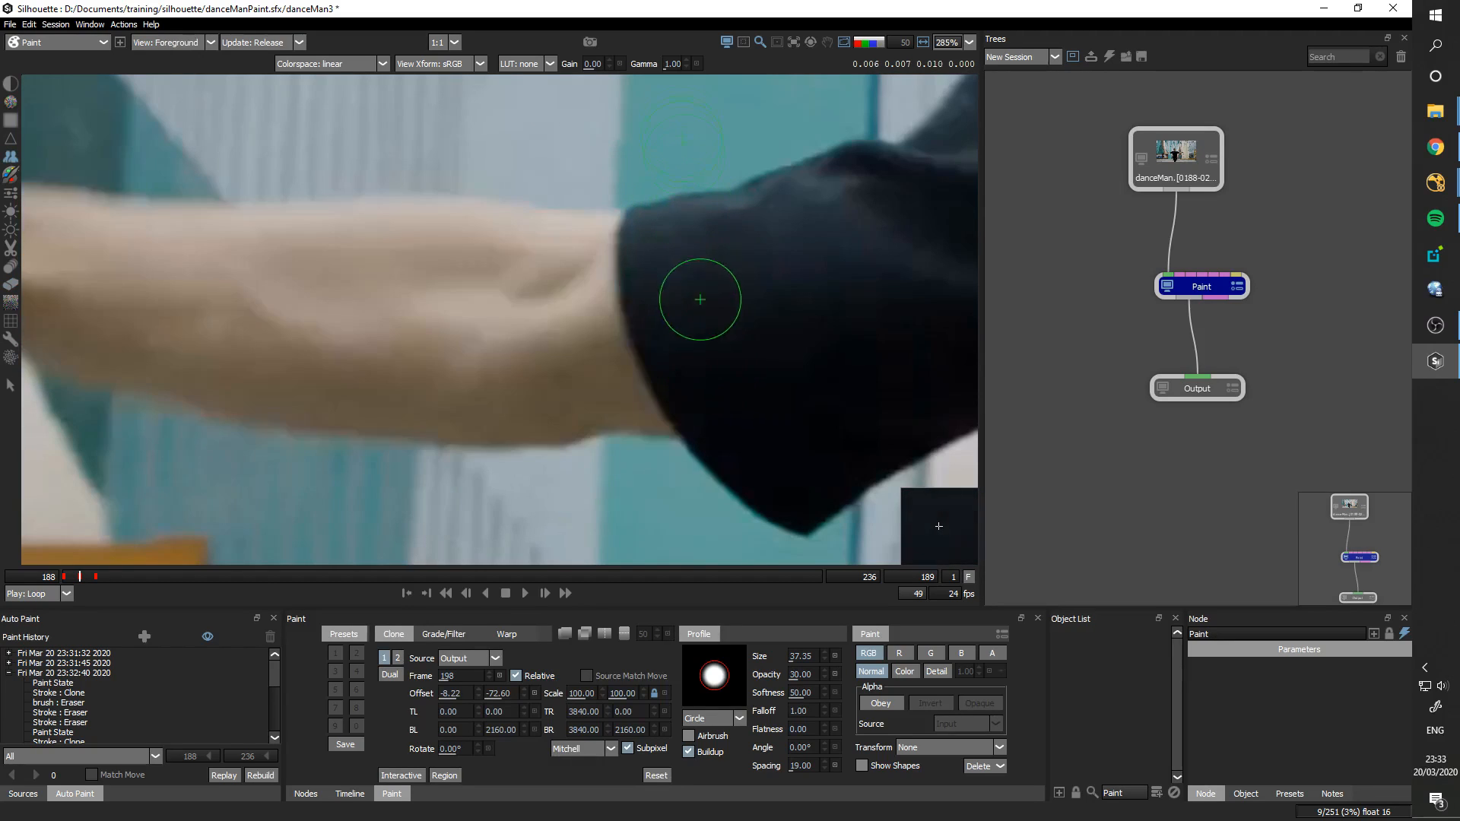
# Step: Refine the cuff's edge with the Eraser at size 24.77, comparing the output with the foreground
pyautogui.press('e')
pyautogui.press('1')
pyautogui.press('1')
pyautogui.press('1')
pyautogui.press('1')
pyautogui.press('1')
pyautogui.press('1')
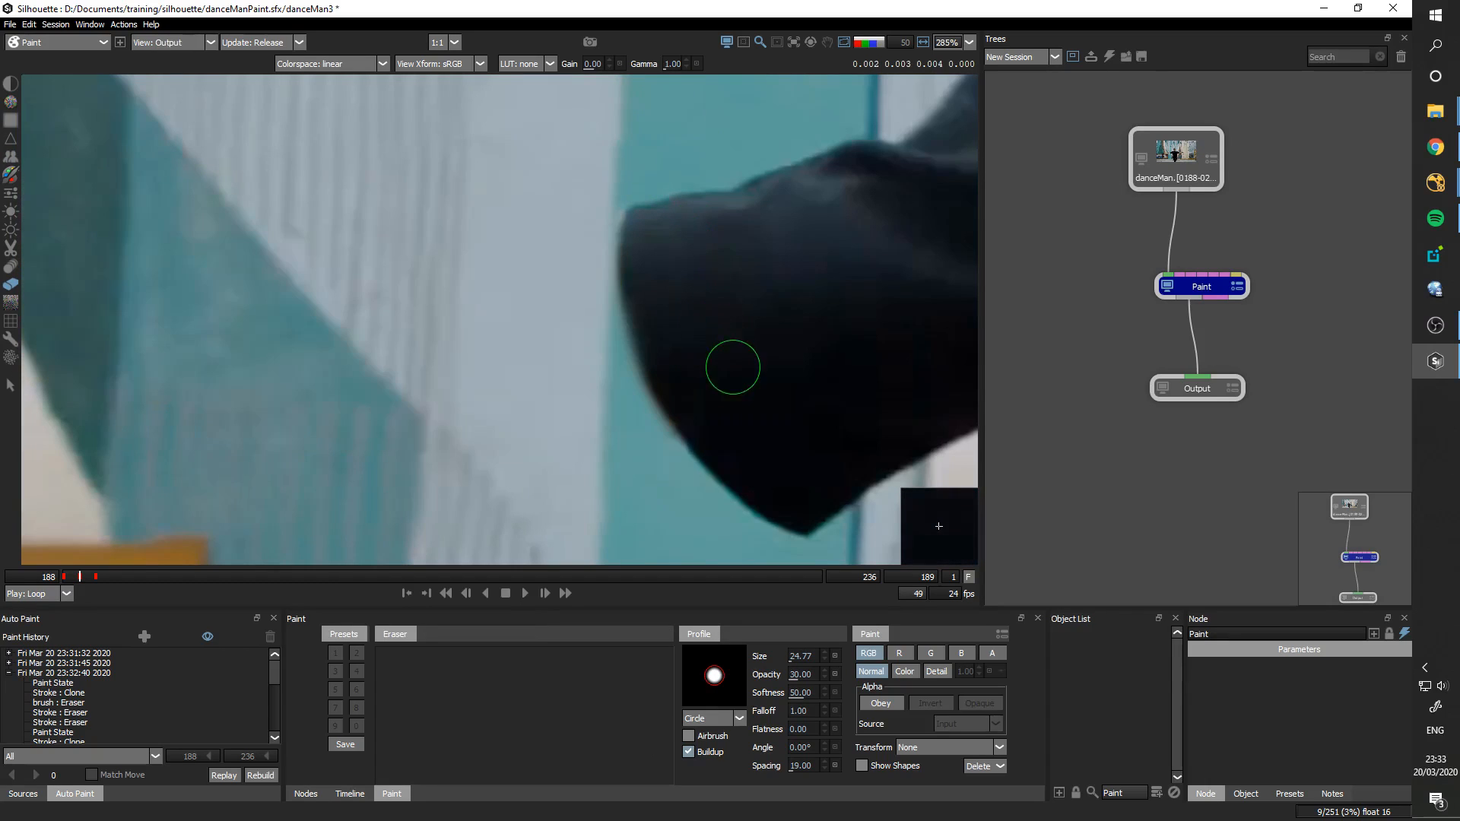
# Step: Check the cuff and the wall below it against the source overlay and the original foreground, enlarging the brush to 43.65
pyautogui.press('c')
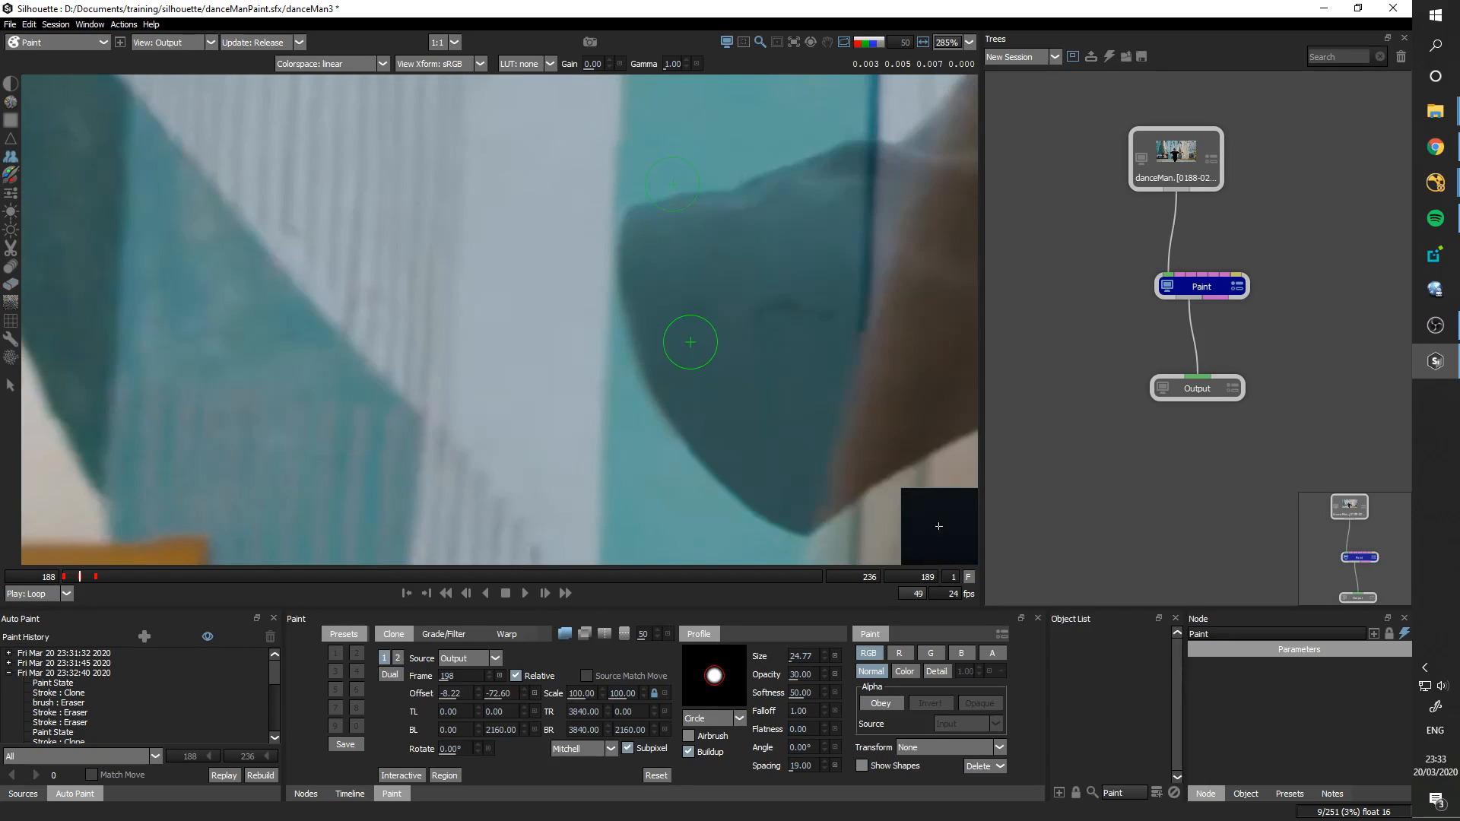
pyautogui.press('o')
pyautogui.press('o')
pyautogui.press('o')
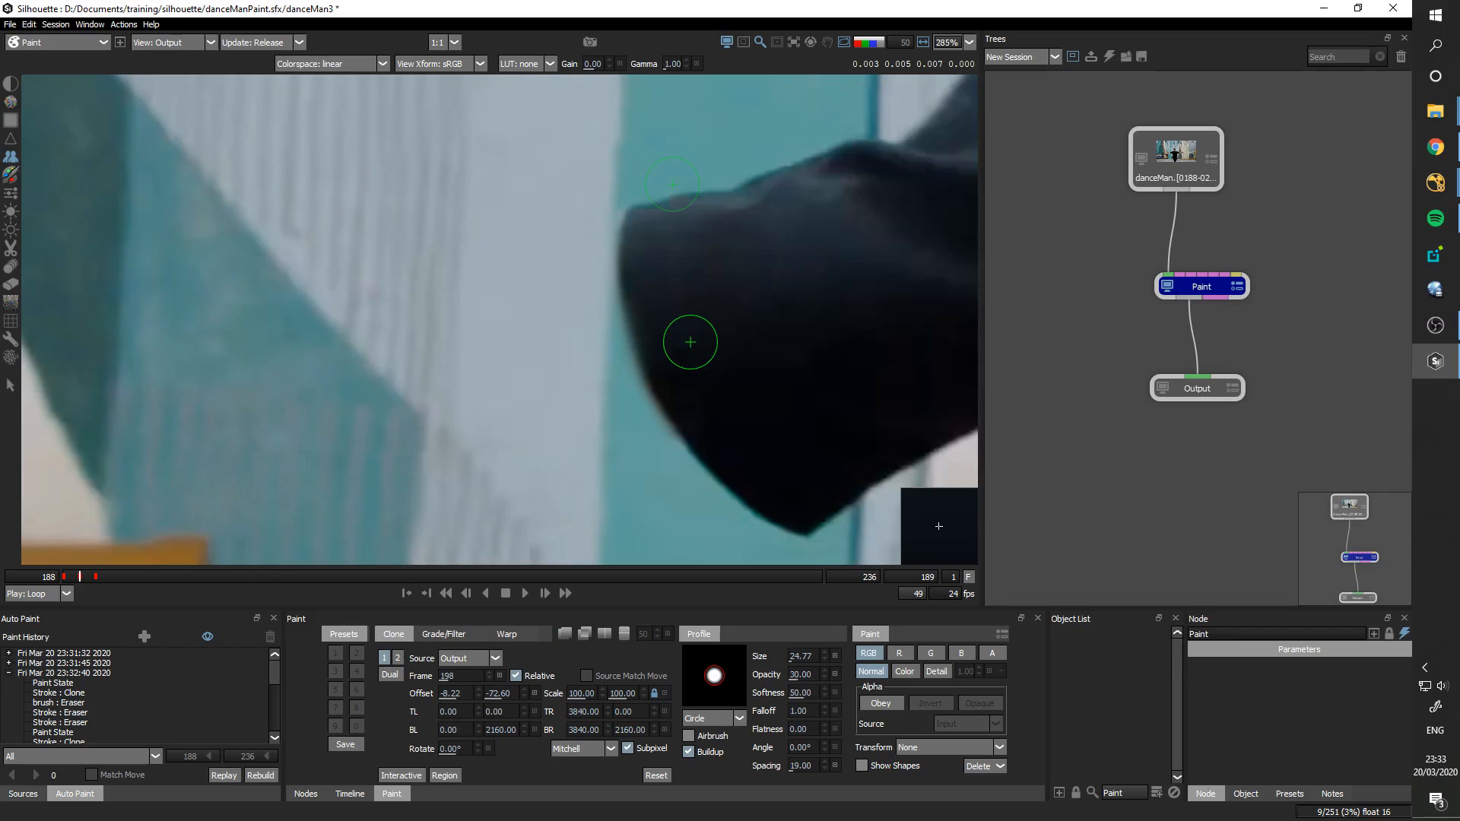
pyautogui.press('e')
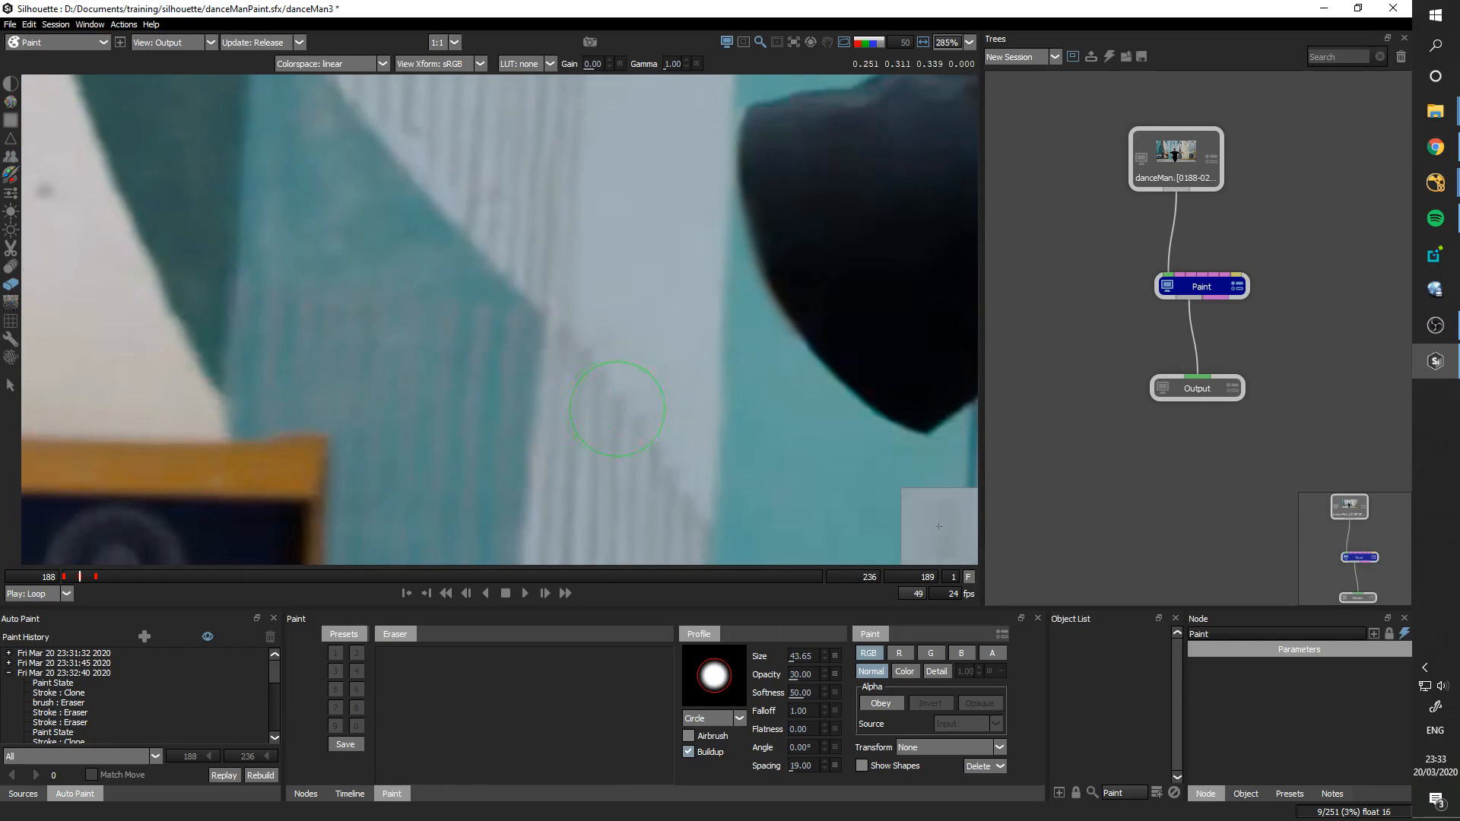
pyautogui.press('1')
pyautogui.press('3')
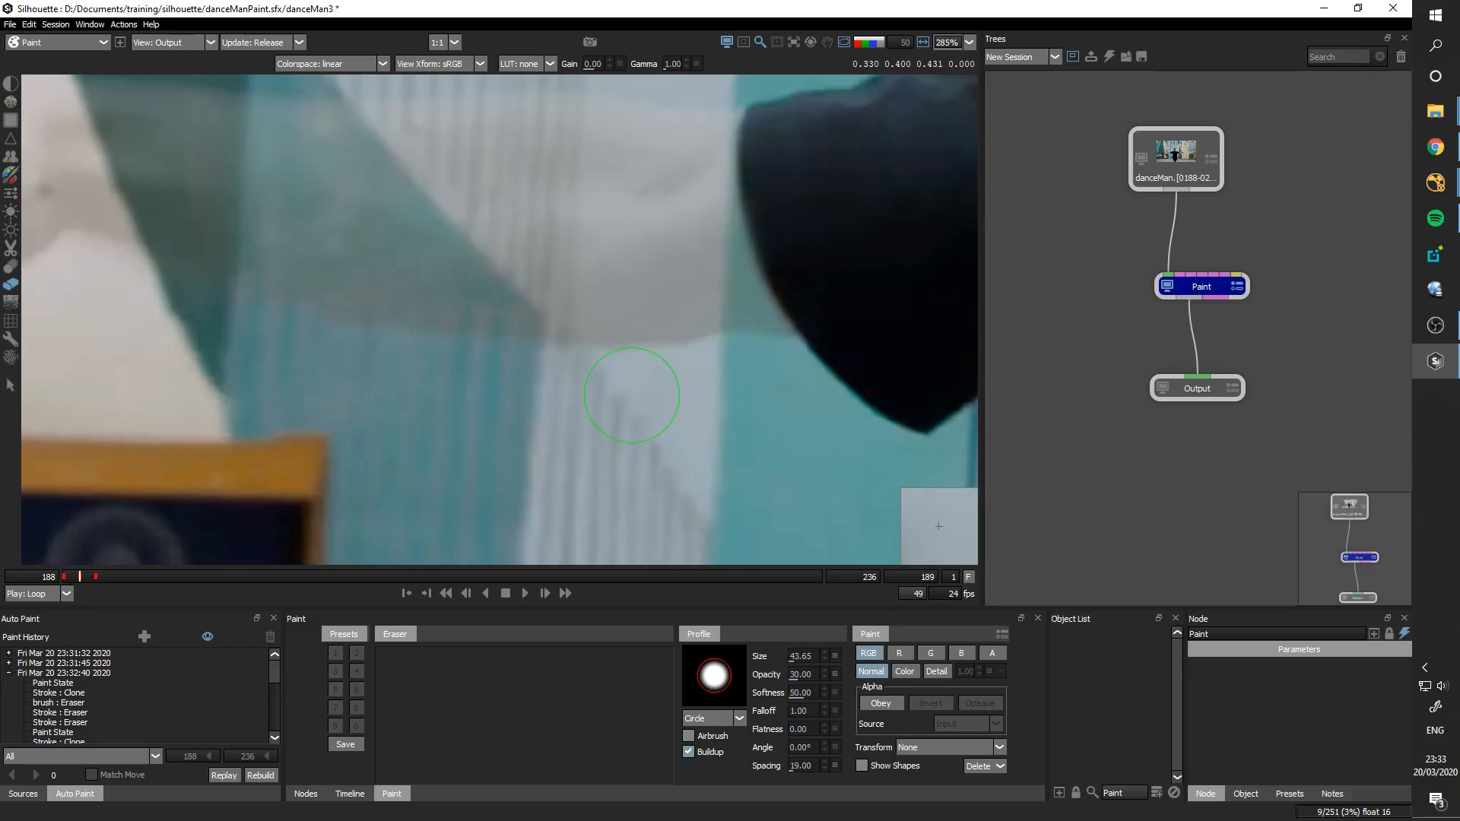
pyautogui.press('c')
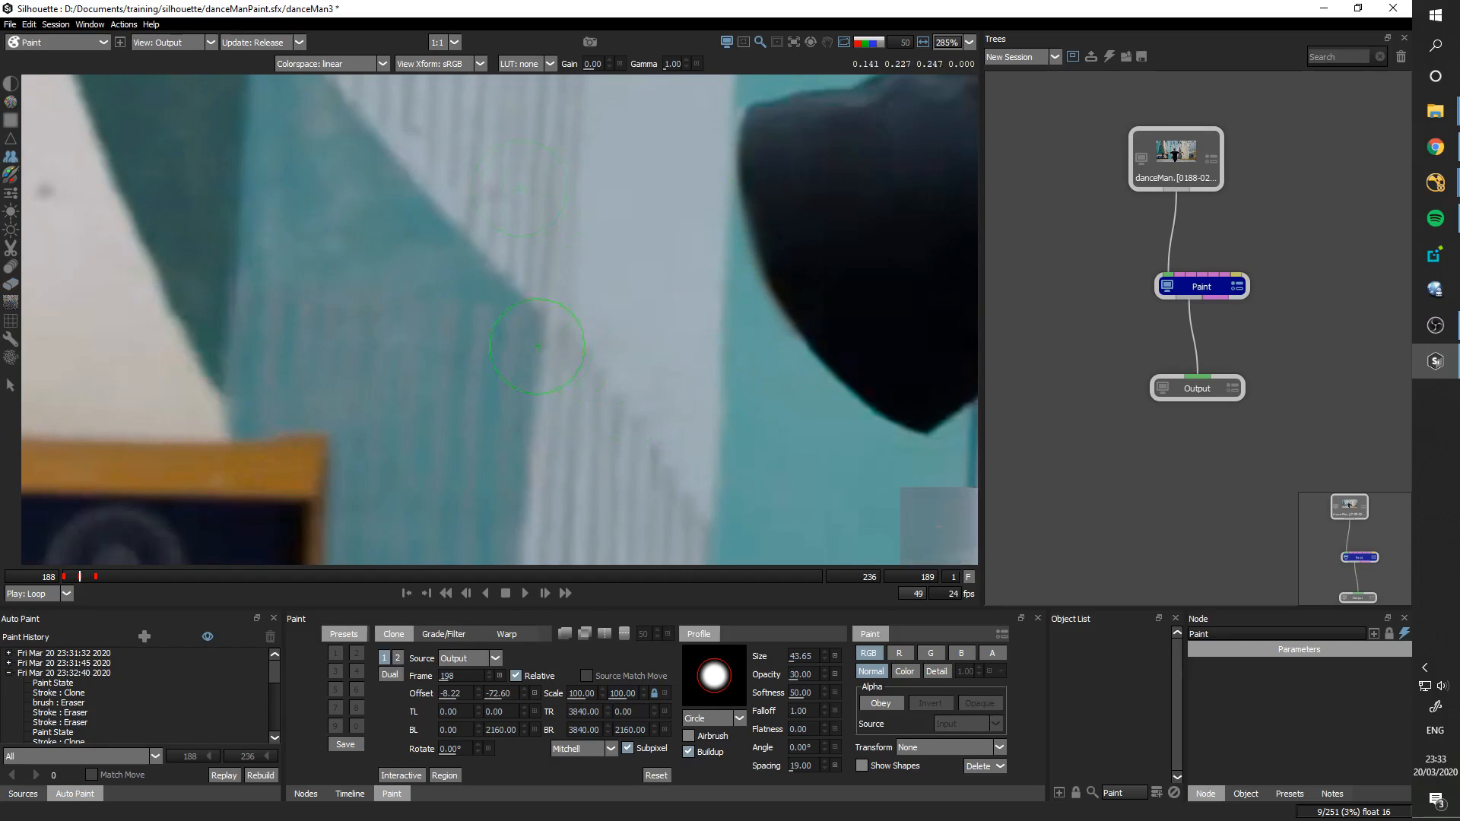
# Step: Compare the painted wall around the removed arm with the original foreground
pyautogui.moveTo(581, 299); pyautogui.dragTo(583, 313)
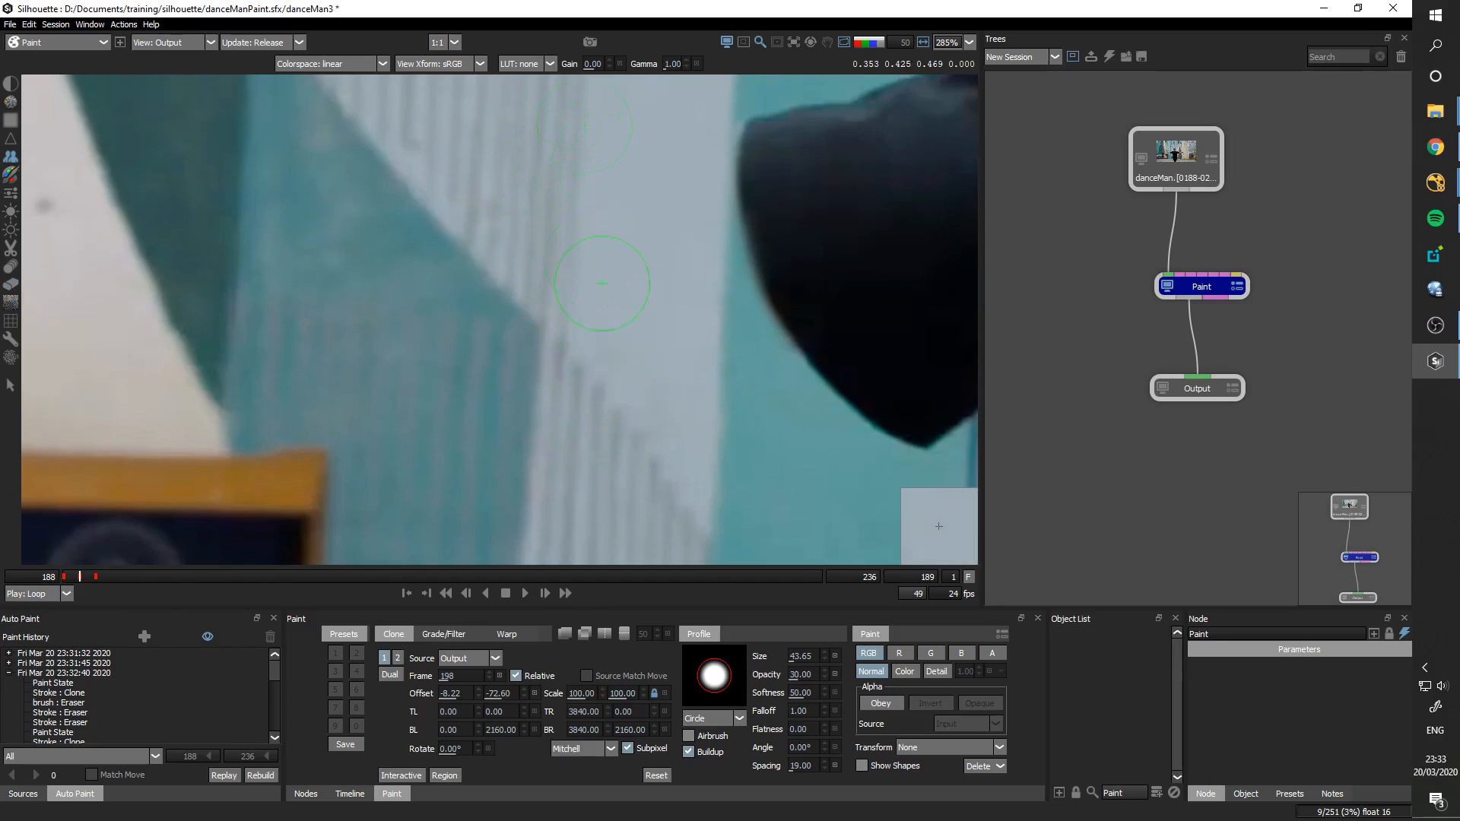
pyautogui.moveTo(587, 176); pyautogui.dragTo(591, 369)
pyautogui.scroll(-2, 594, 437)
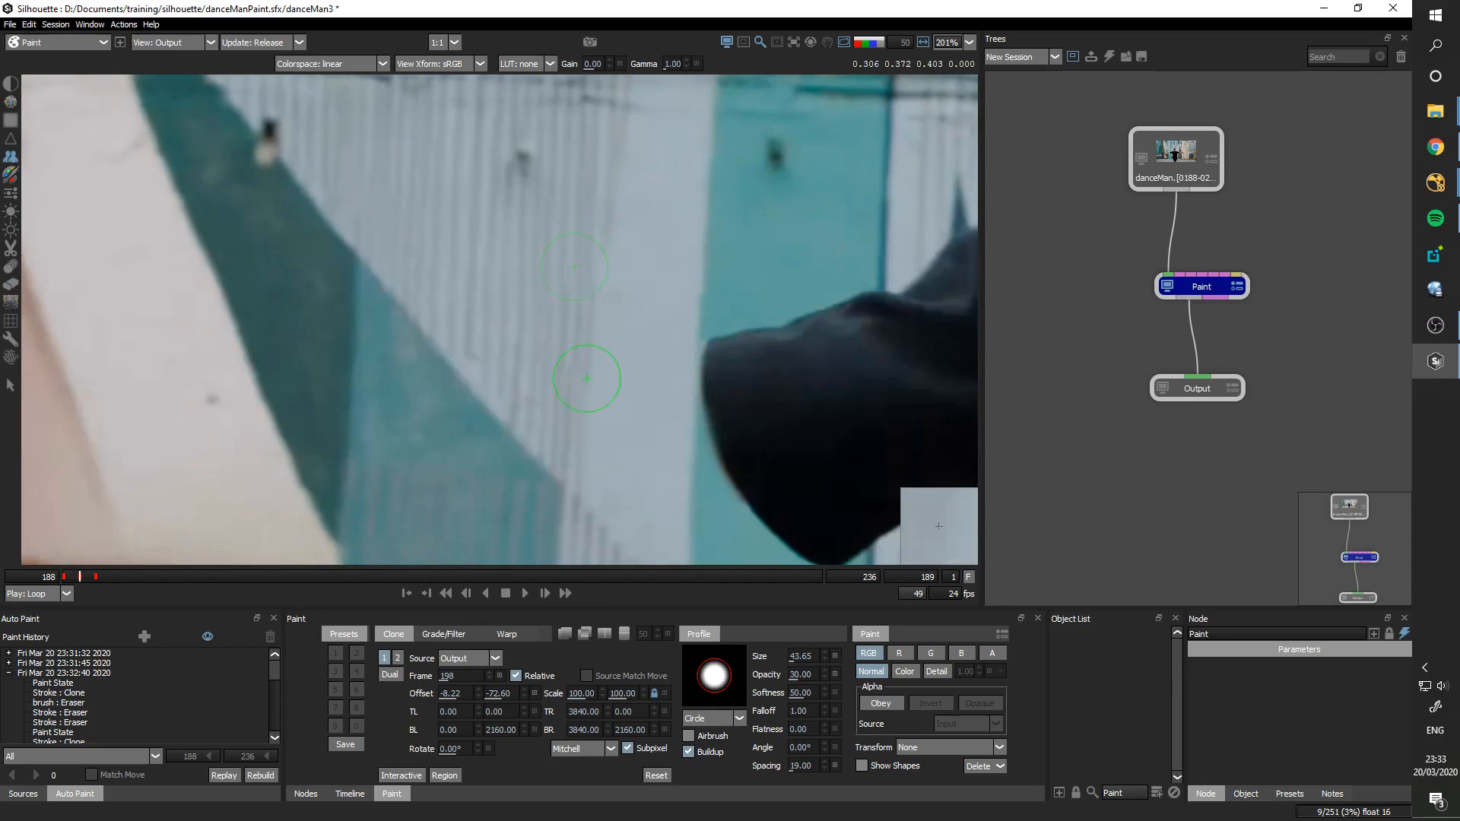
pyautogui.press('1')
pyautogui.press('2')
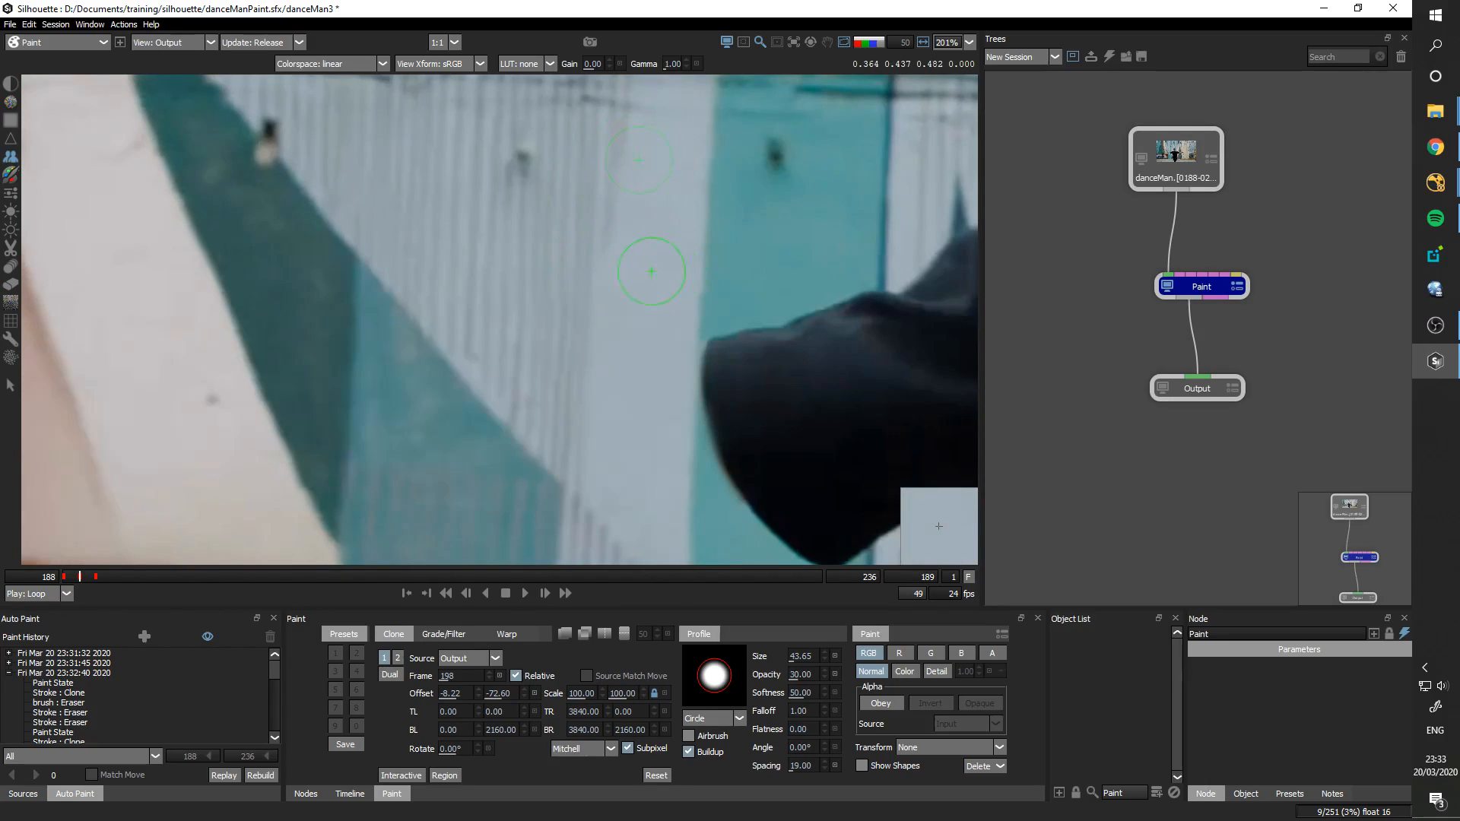
pyautogui.press('e')
pyautogui.press('1')
pyautogui.press('2')
pyautogui.press('c')
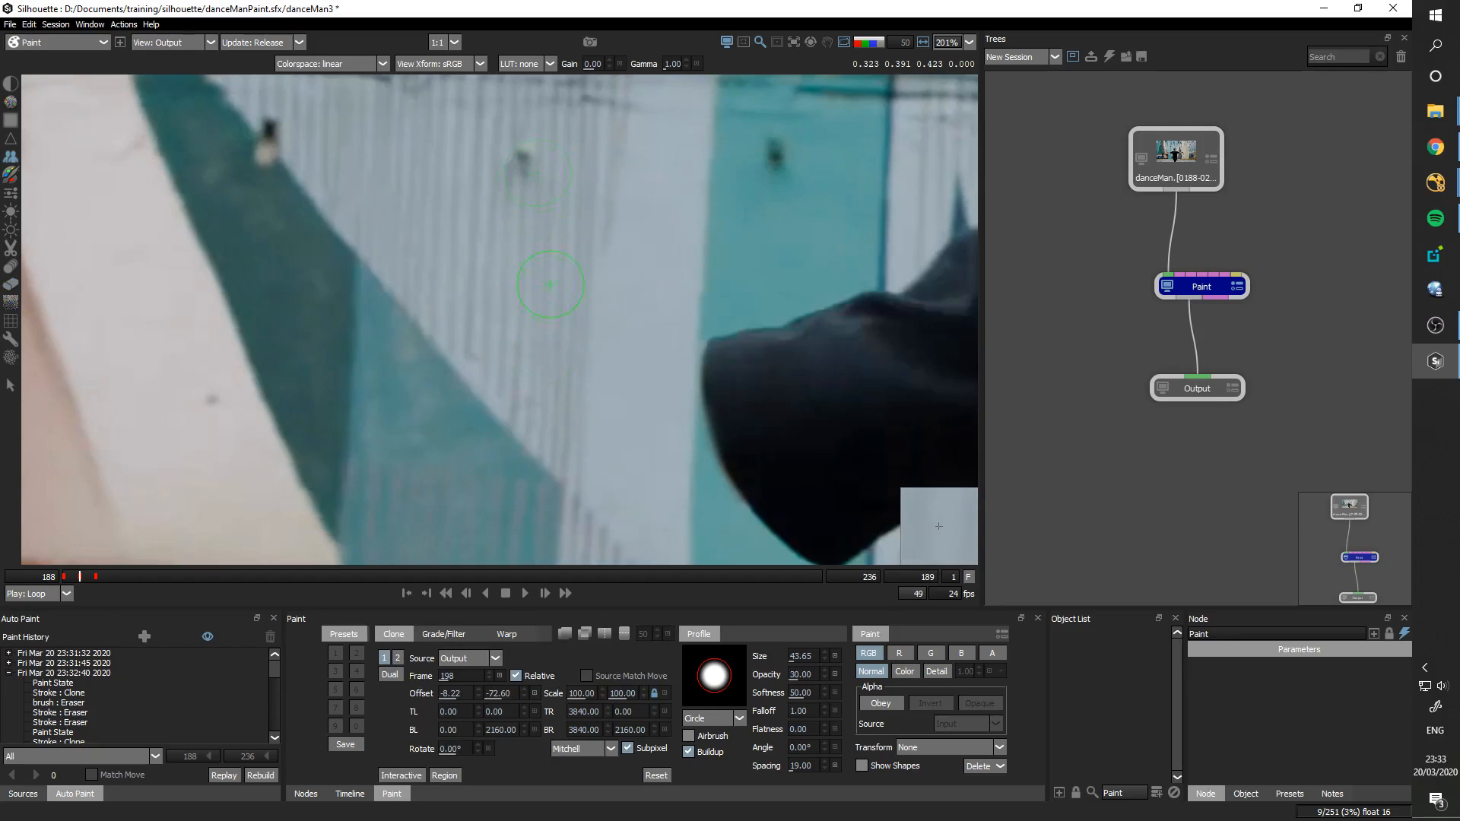
pyautogui.press('1')
pyautogui.press('2')
pyautogui.press('1')
pyautogui.press('2')
pyautogui.press('1')
pyautogui.press('2')
pyautogui.press('1')
pyautogui.press('2')
pyautogui.press('1')
pyautogui.press('2')
pyautogui.press('1')
pyautogui.press('2')
pyautogui.press('1')
pyautogui.press('2')
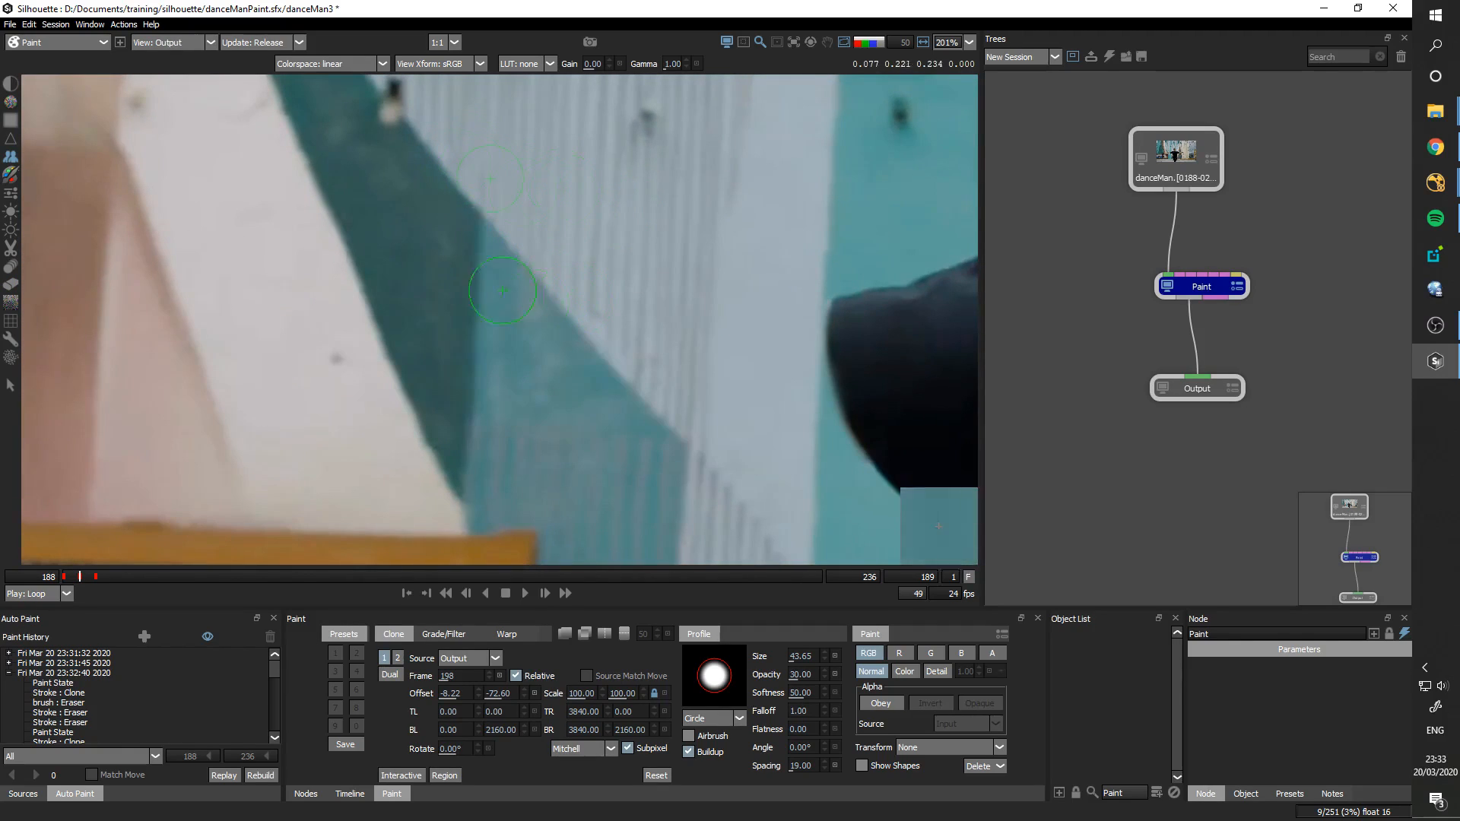
# Step: Compare the finished cuff and the adjoining teal stripe with the original foreground
pyautogui.moveTo(749, 335); pyautogui.dragTo(561, 350)
pyautogui.press('1')
pyautogui.press('2')
pyautogui.press('1')
pyautogui.press('2')
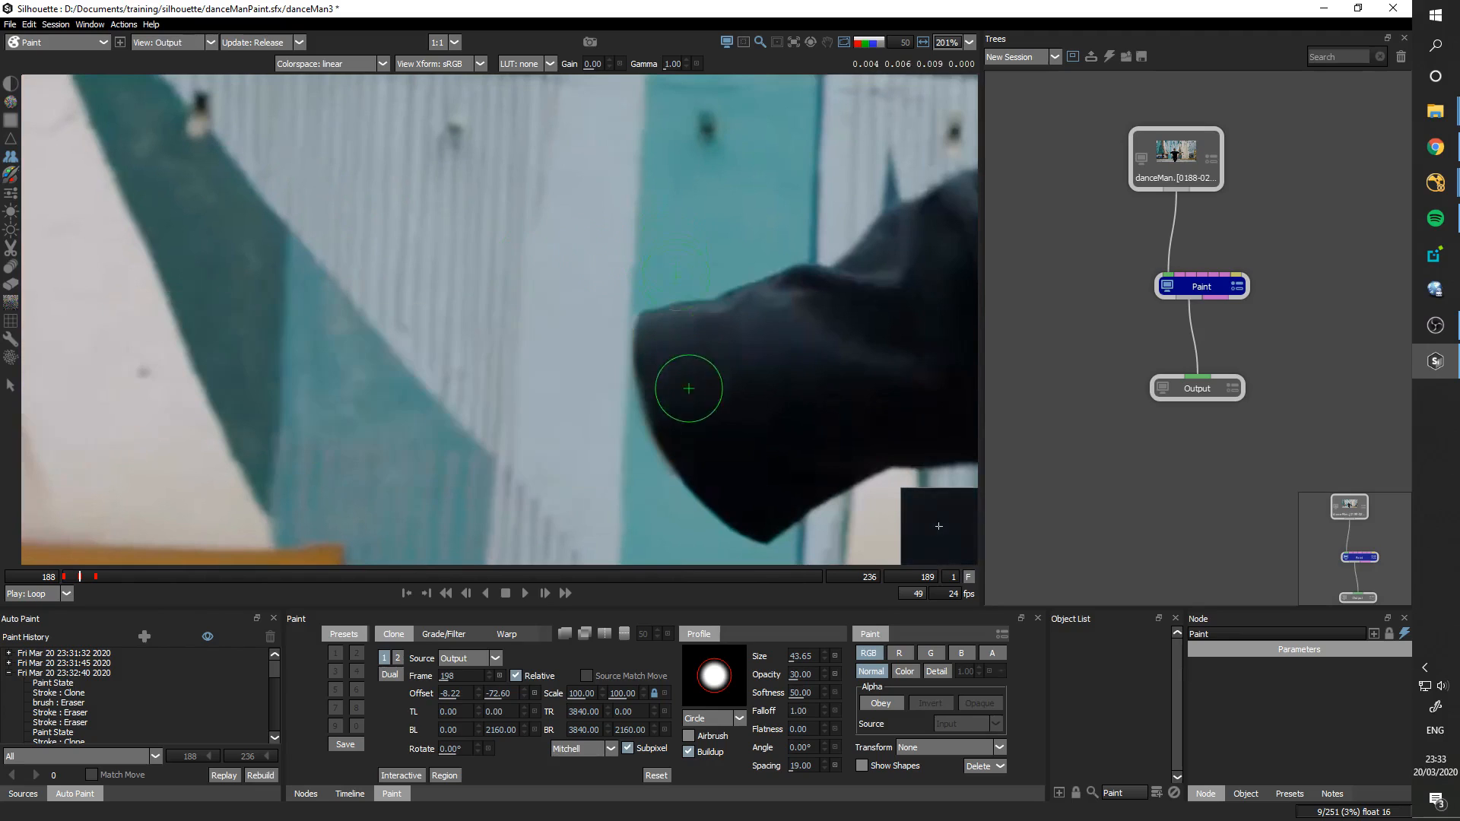
# Step: Touch up the cuff's edge on frame 189 with the Eraser and return to the Clone tool with brush size 29.09
pyautogui.moveTo(682, 435); pyautogui.dragTo(635, 383)
pyautogui.scroll(2, 635, 383)
pyautogui.press('e')
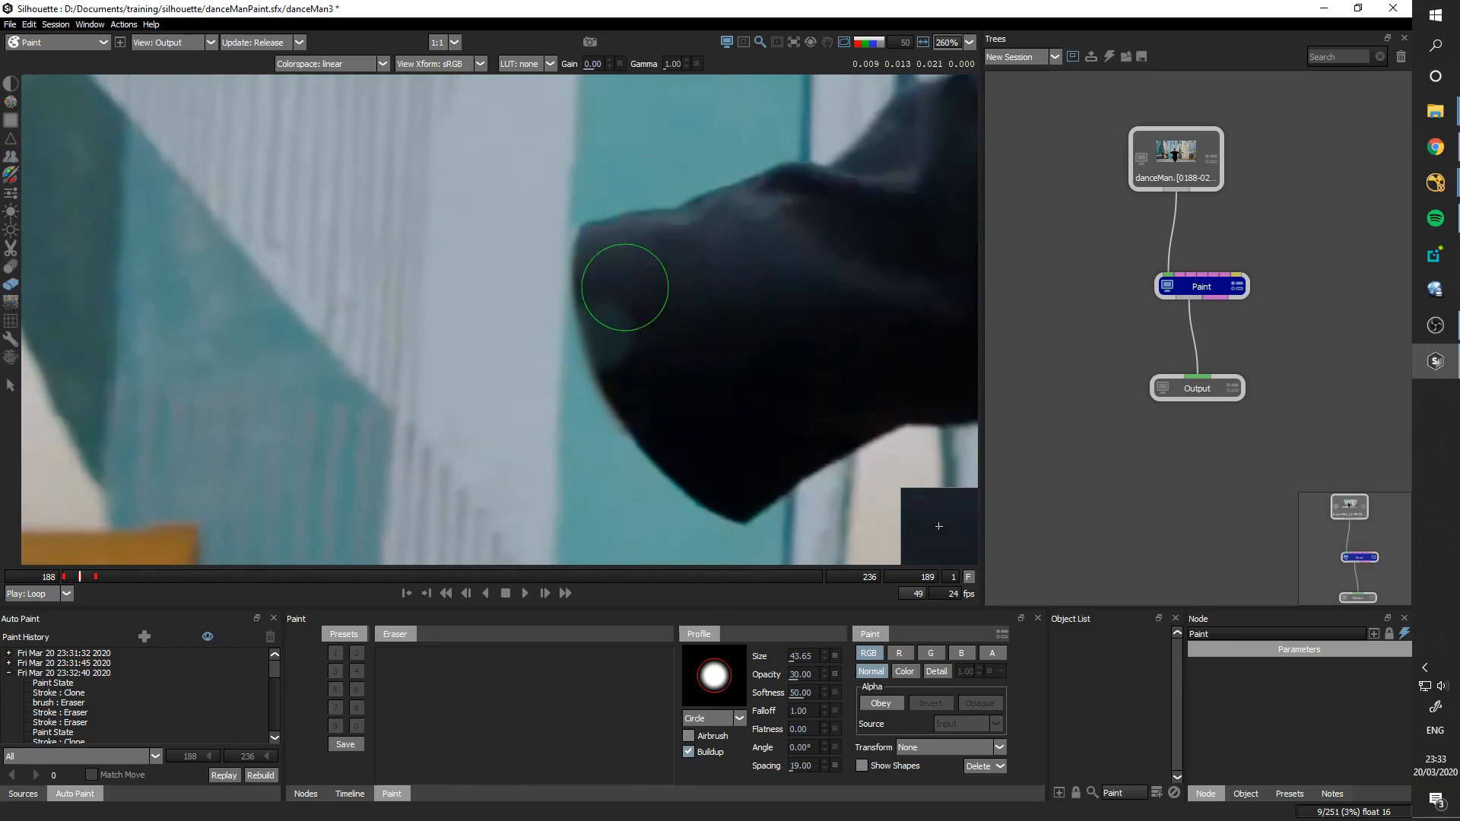
pyautogui.press('c')
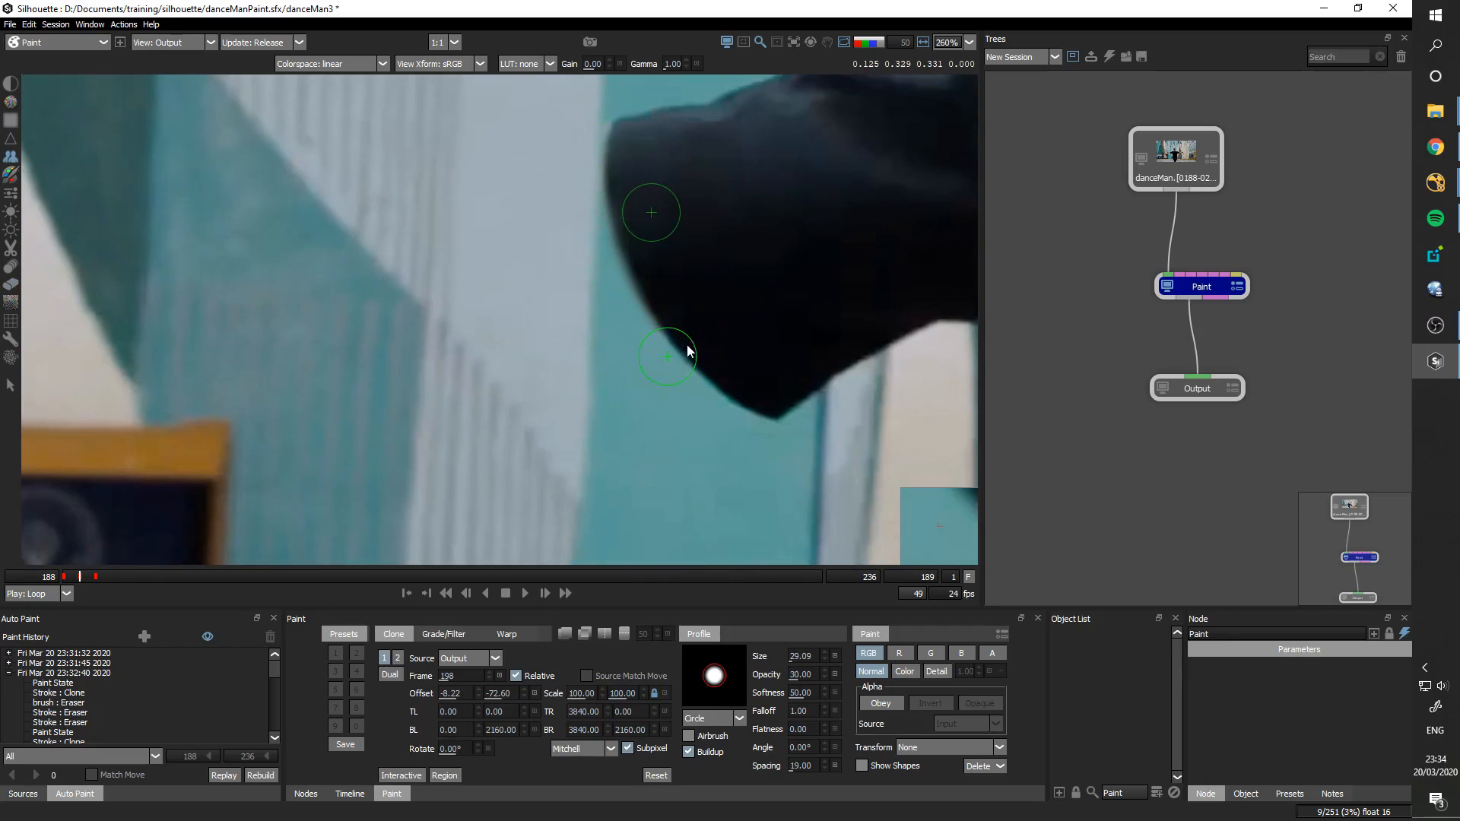
# Step: Compare the removed arm area on frame 189 with the same area on frame 188
pyautogui.scroll(-15, 709, 314)
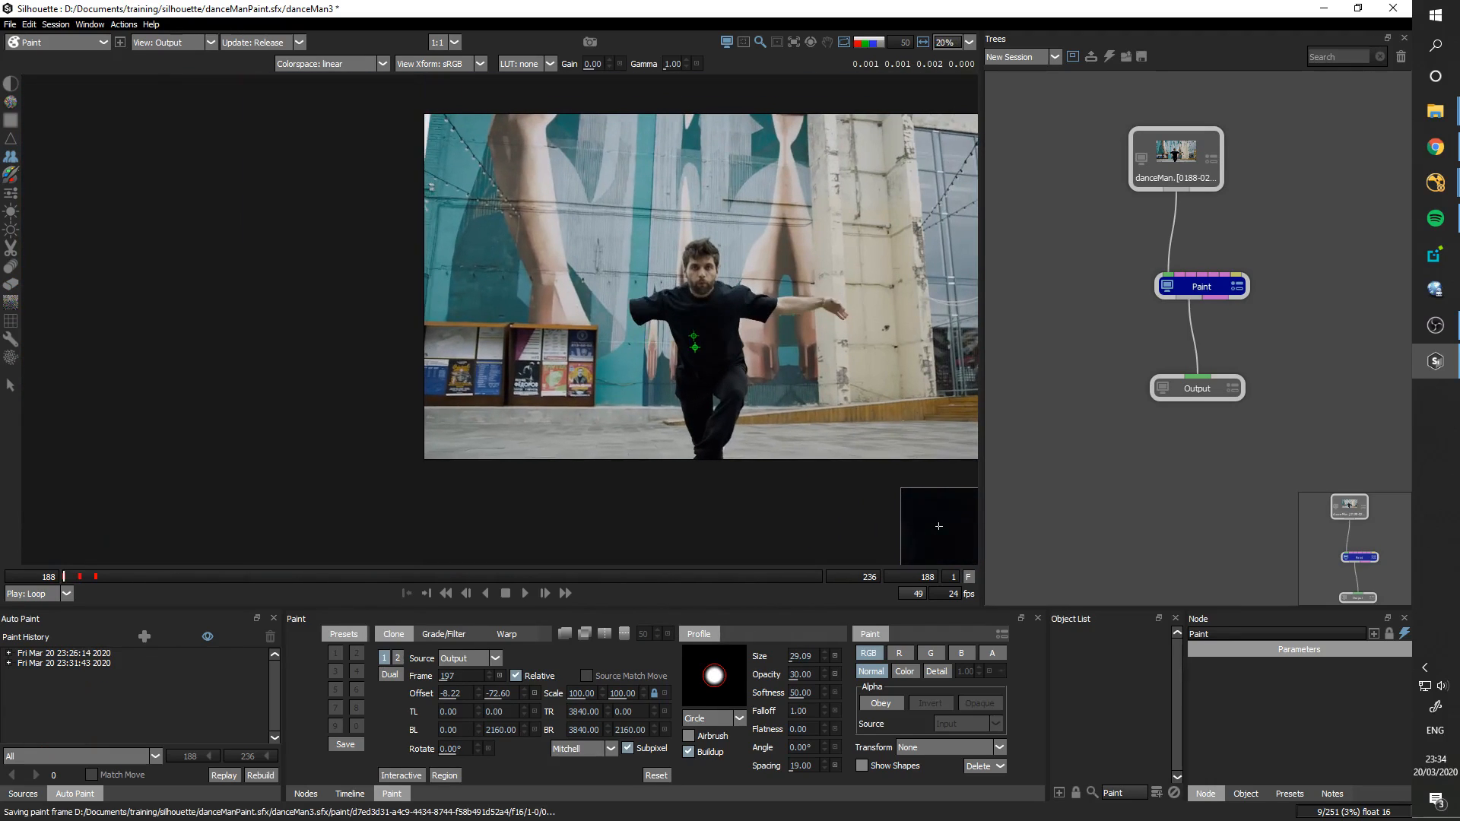
pyautogui.scroll(10, 696, 352)
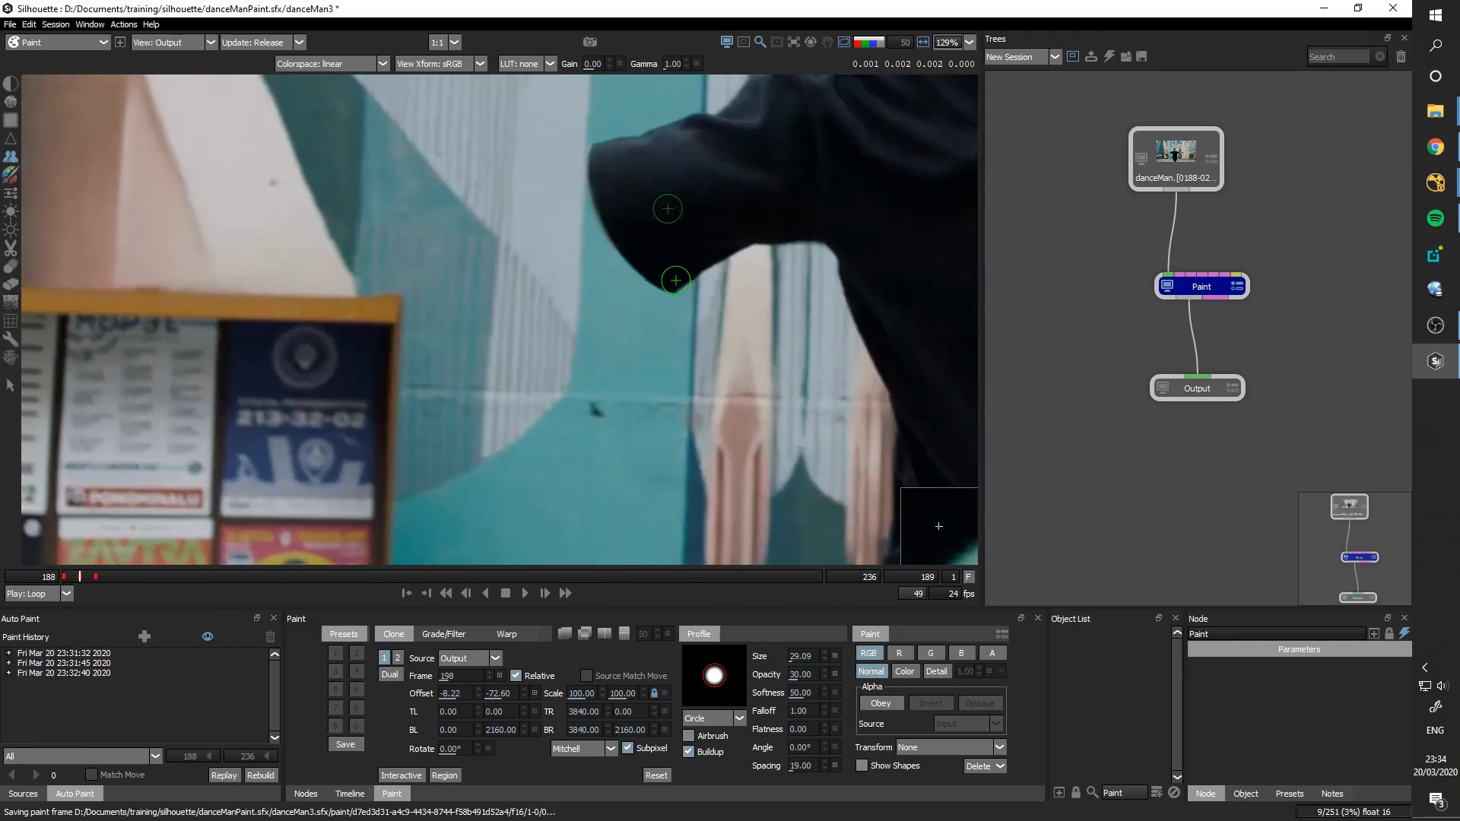
pyautogui.scroll(-2, 646, 288)
pyautogui.press('Left')
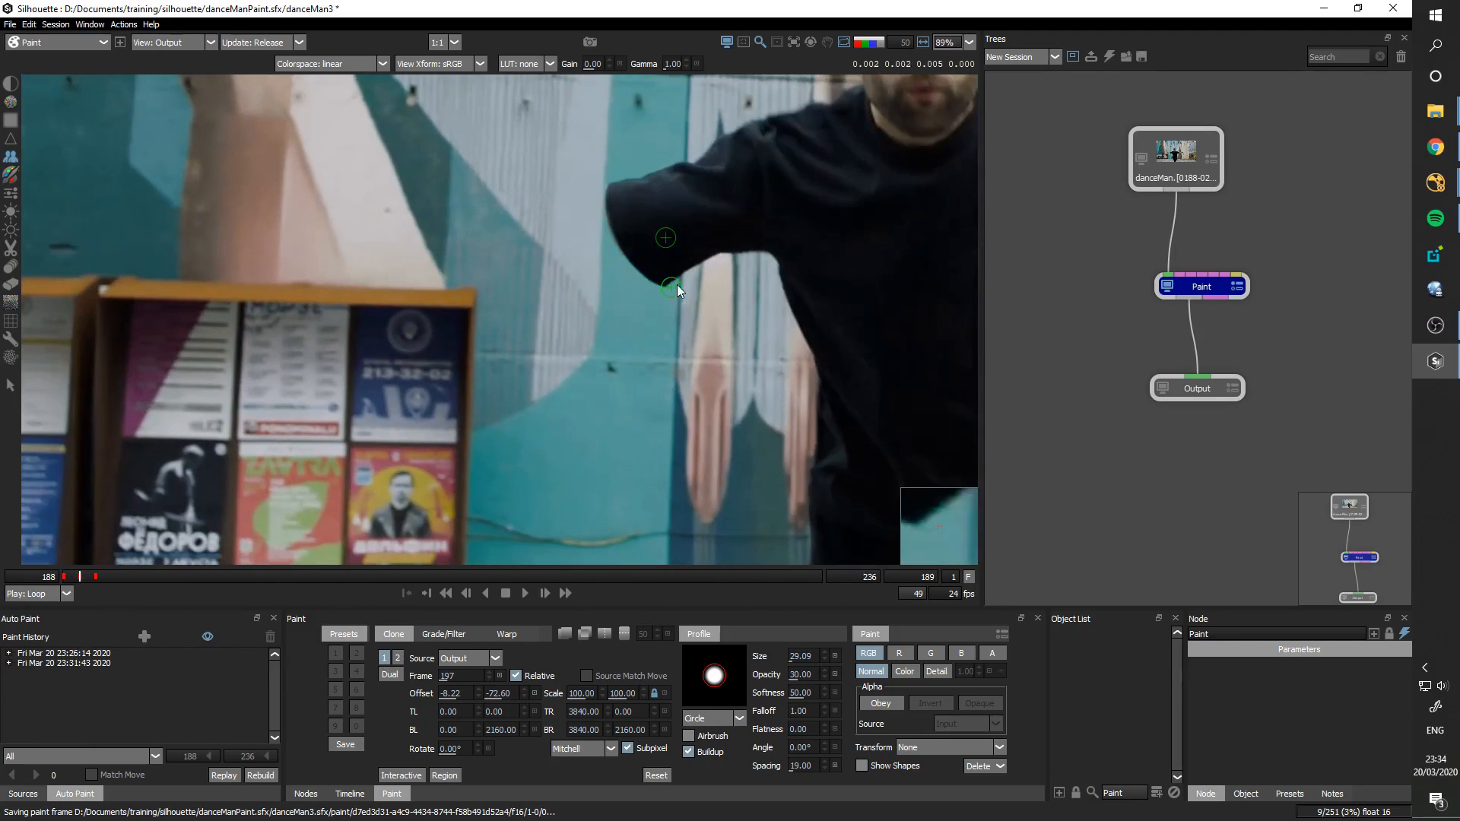
# Step: Place two clone dabs on the dancer's sleeve on frame 188 and step between the neighbouring frames
pyautogui.moveTo(668, 277); pyautogui.dragTo(581, 422)
pyautogui.click(568, 425)
pyautogui.click(656, 357)
pyautogui.press('Right')
pyautogui.press('Left')
pyautogui.moveTo(658, 358); pyautogui.dragTo(593, 348)
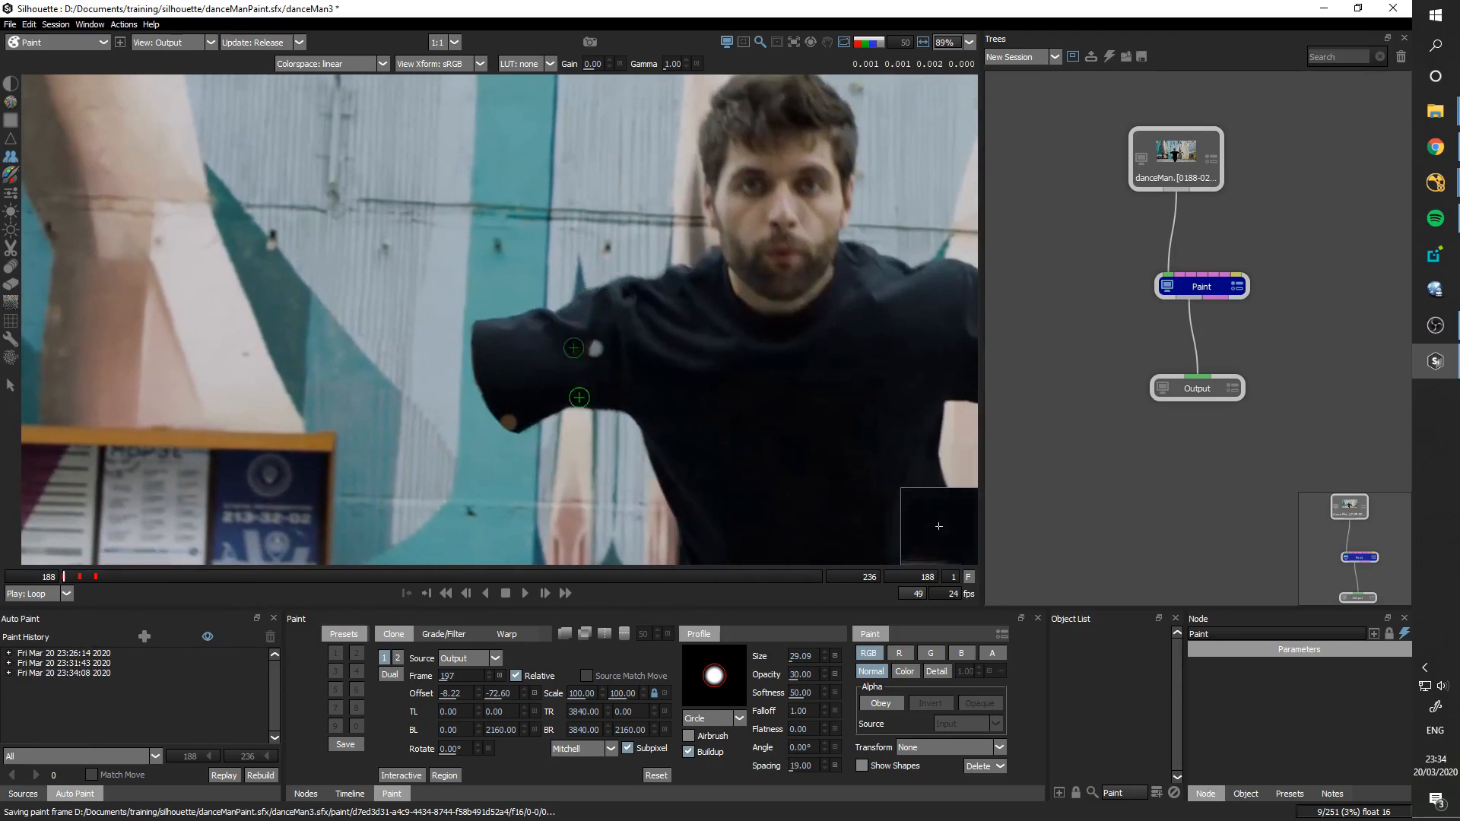
# Step: Erase the stray clone dabs from the dancer's sleeve and cuff on frame 188
pyautogui.scroll(4, 529, 416)
pyautogui.moveTo(526, 418); pyautogui.dragTo(590, 348)
pyautogui.press('e')
pyautogui.moveTo(496, 424)
pyautogui.mouseDown()
pyautogui.moveTo(523, 409)
pyautogui.moveTo(595, 350)
pyautogui.mouseUp()
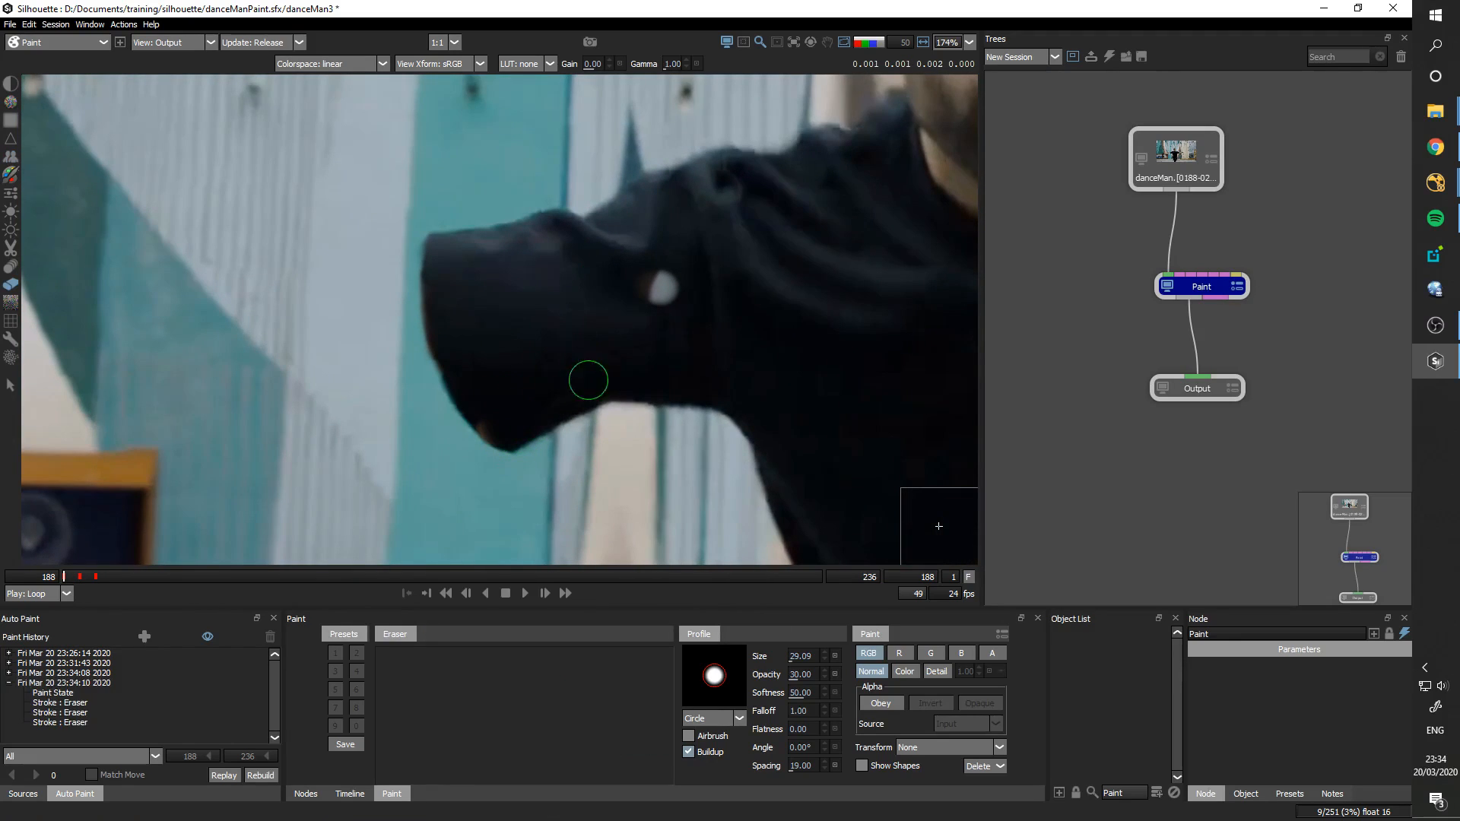
pyautogui.scroll(-2, 595, 368)
pyautogui.moveTo(550, 384)
pyautogui.mouseDown()
pyautogui.moveTo(676, 344)
pyautogui.moveTo(609, 380)
pyautogui.moveTo(550, 387)
pyautogui.moveTo(673, 401)
pyautogui.mouseUp()
# Step: Check the painted cuff and wall on frame 188, stepping to frame 236 and back
pyautogui.press('Left')
pyautogui.press('Right')
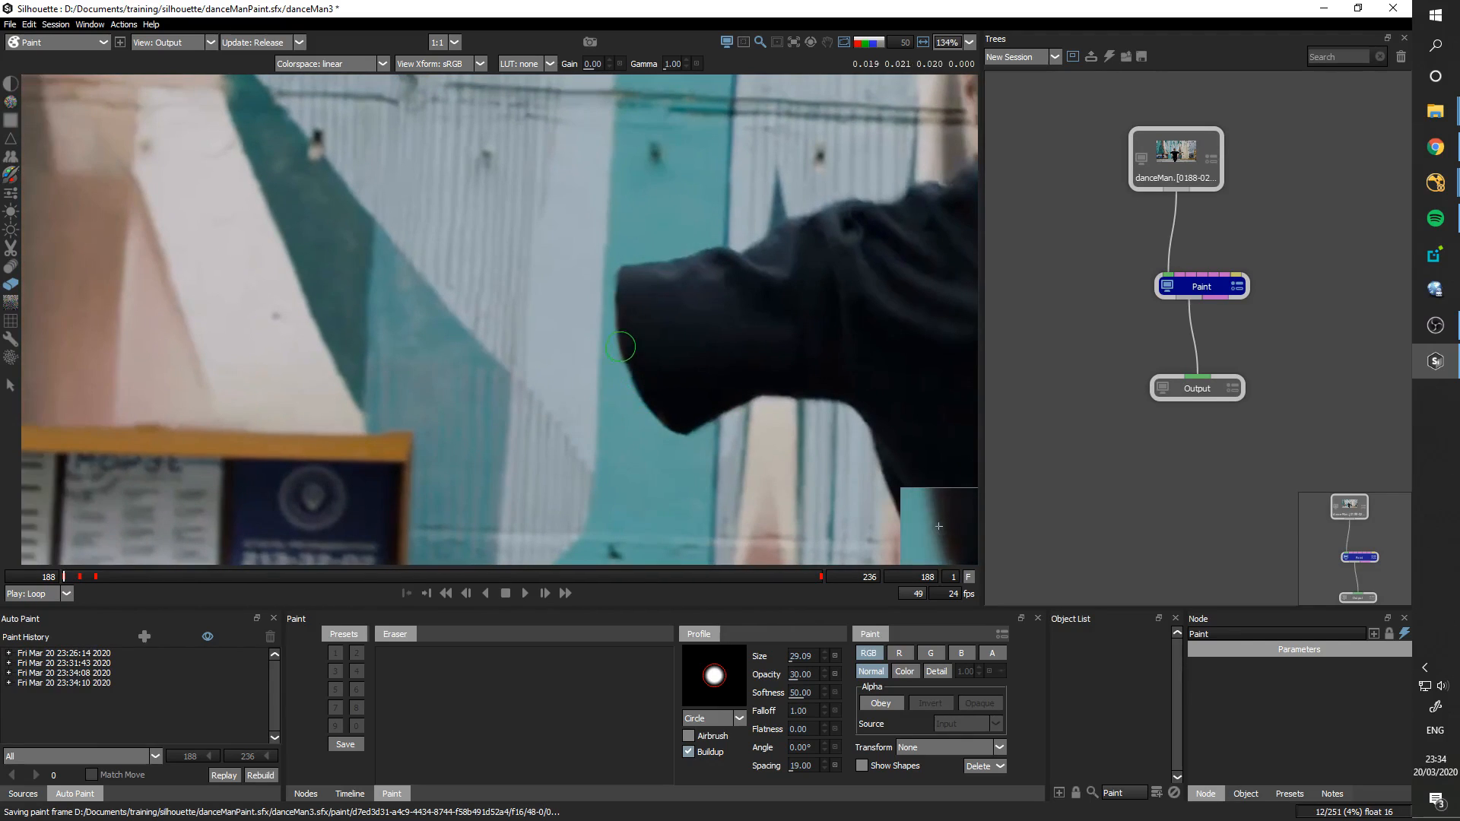
pyautogui.moveTo(598, 366); pyautogui.dragTo(656, 342)
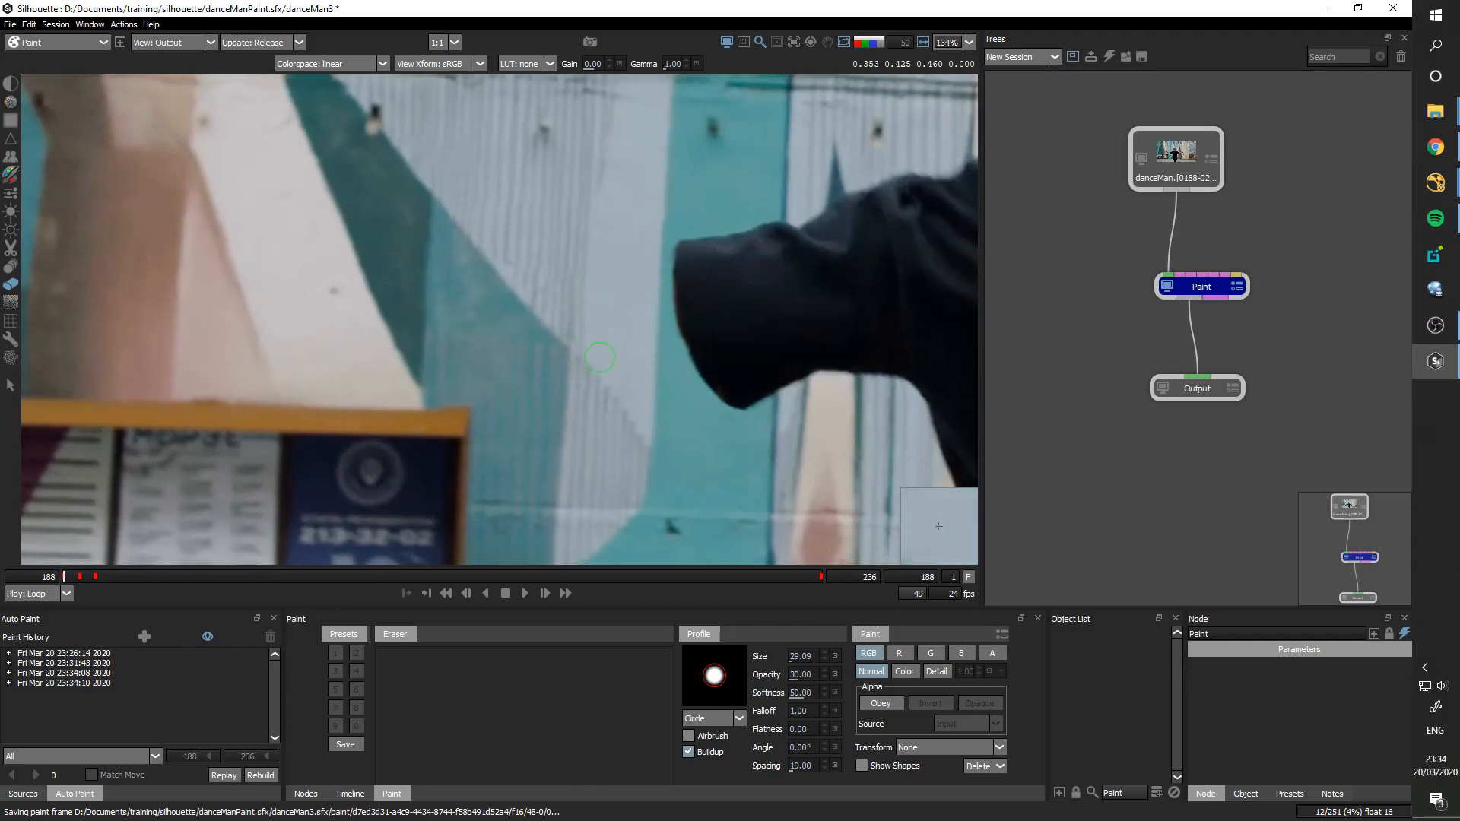
pyautogui.press('Right')
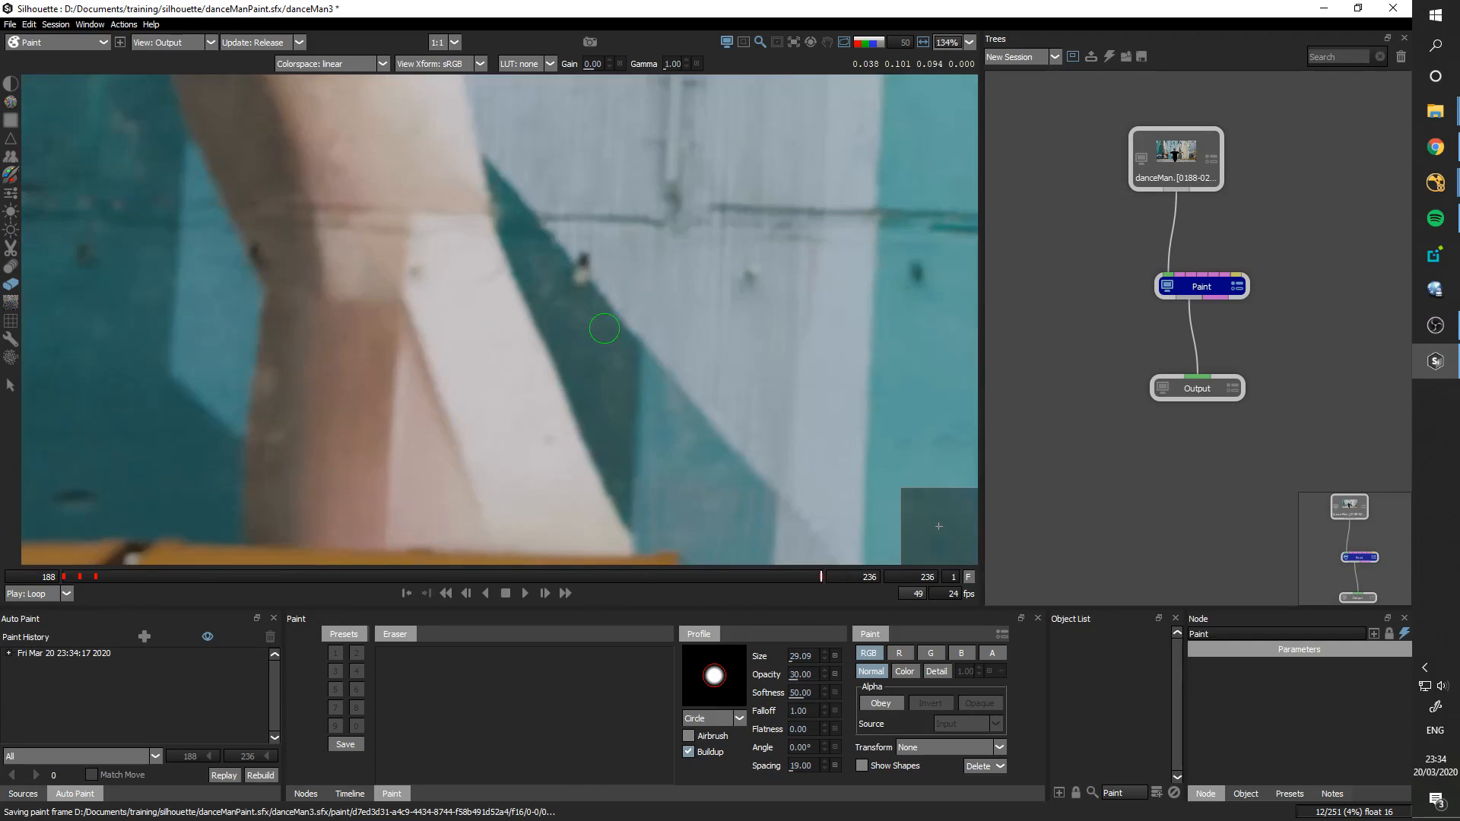
pyautogui.press('Left')
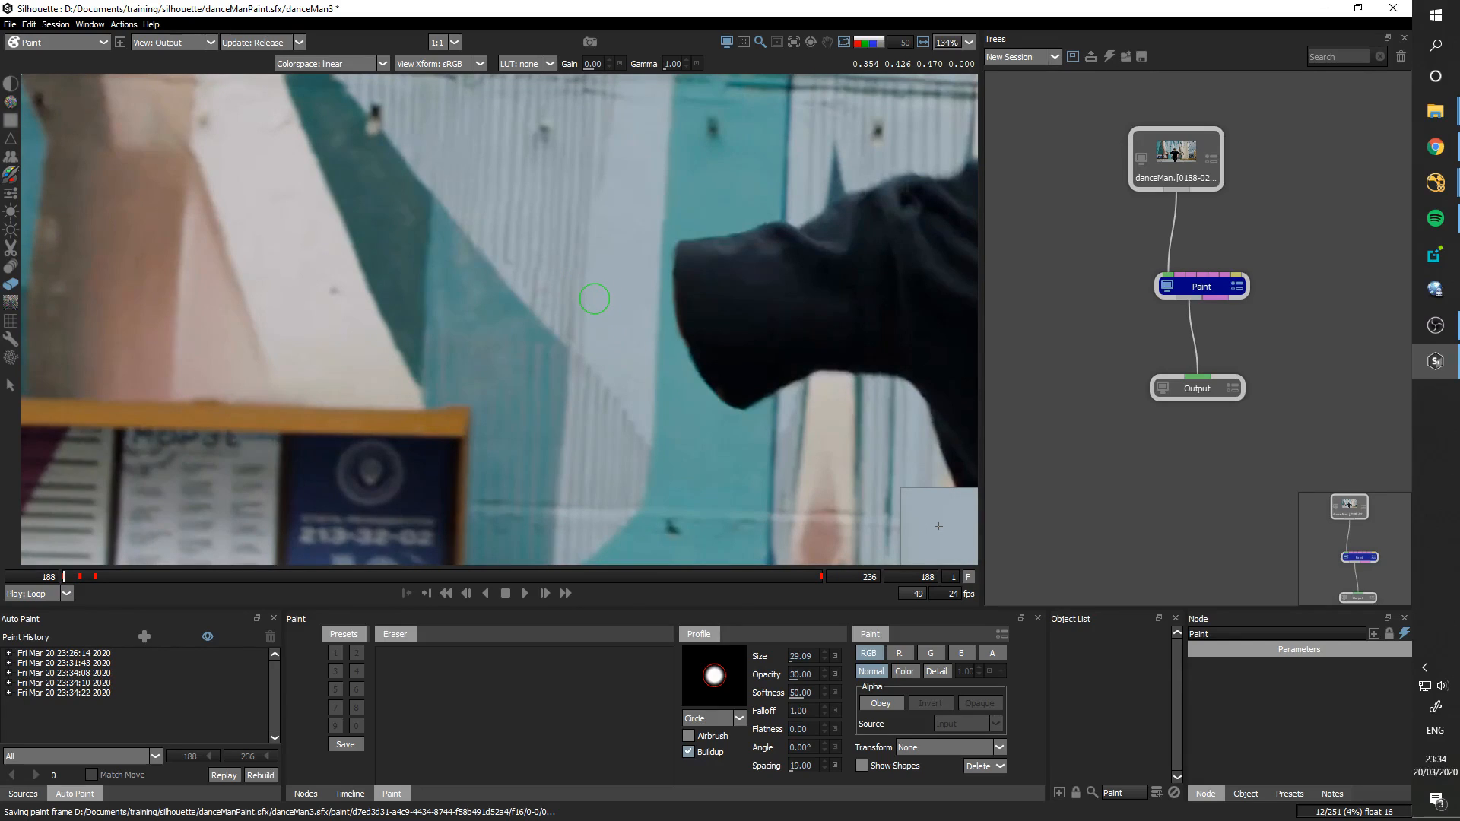
pyautogui.moveTo(659, 333); pyautogui.dragTo(579, 330)
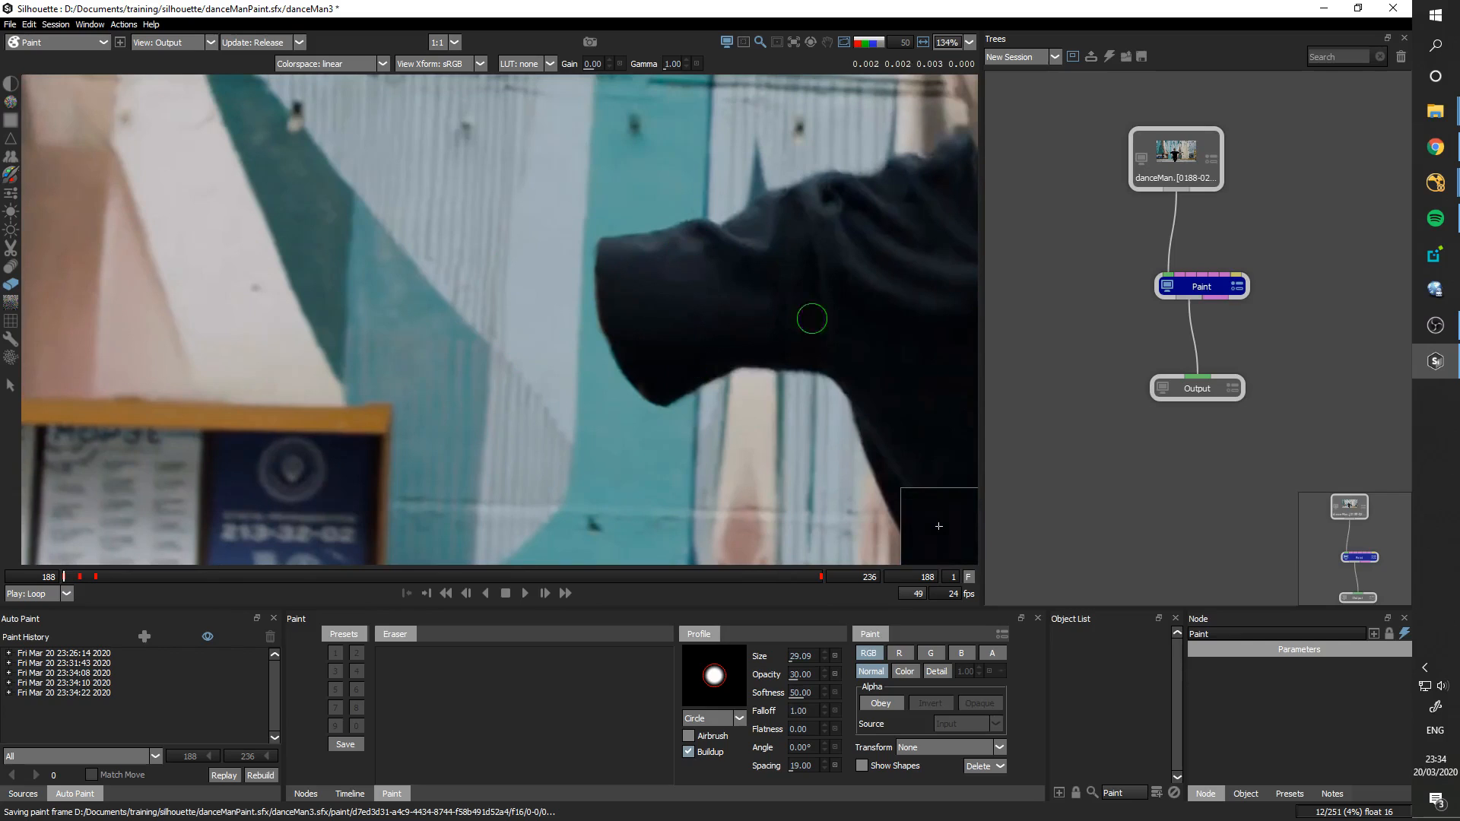
# Step: On frame 190, align the clone source from frame 199 using the source overlay, at offset 14.00, -74.83
pyautogui.press('Right')
pyautogui.press('Right')
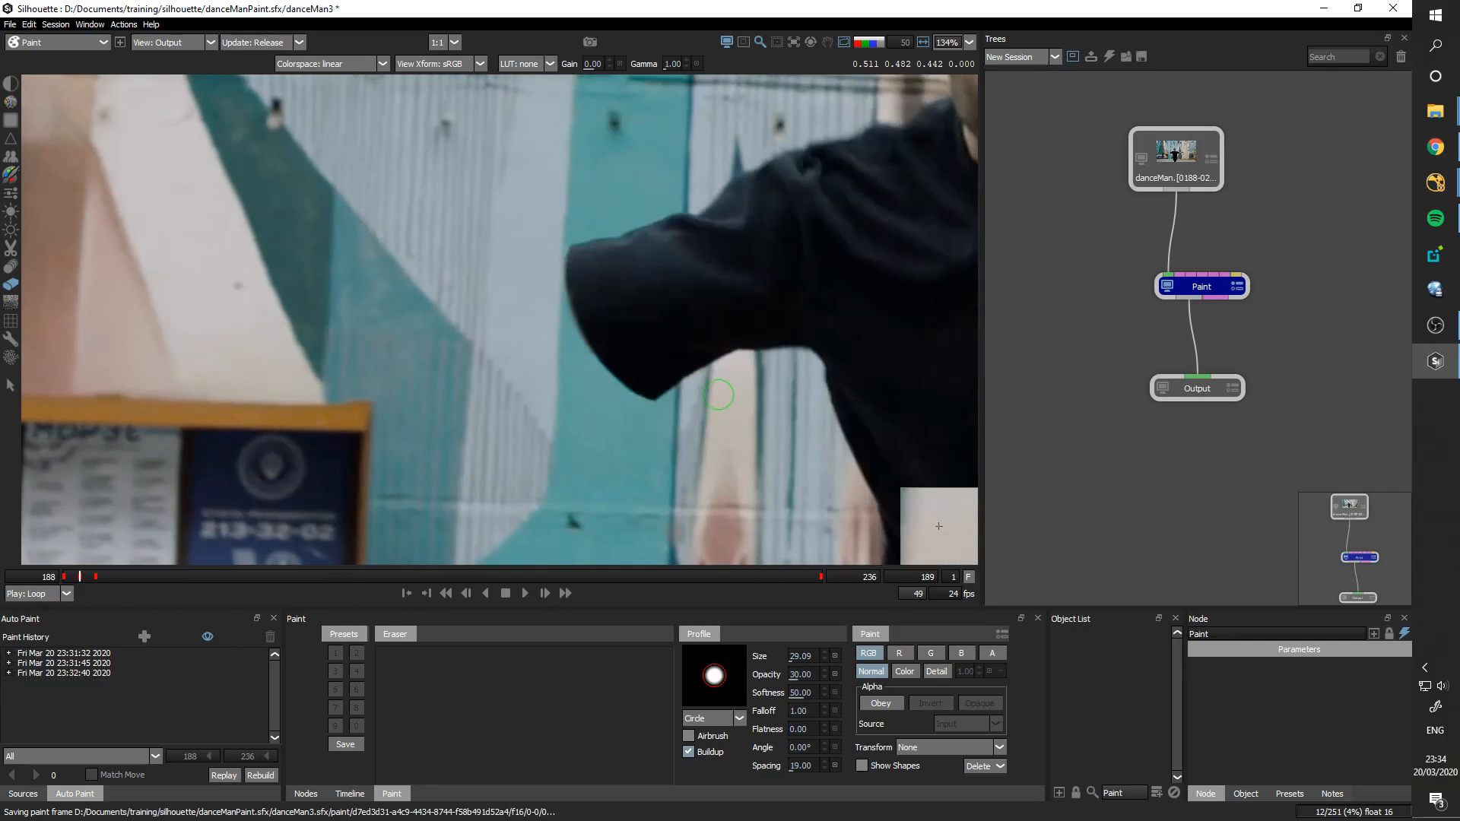
pyautogui.press('c')
pyautogui.press('o')
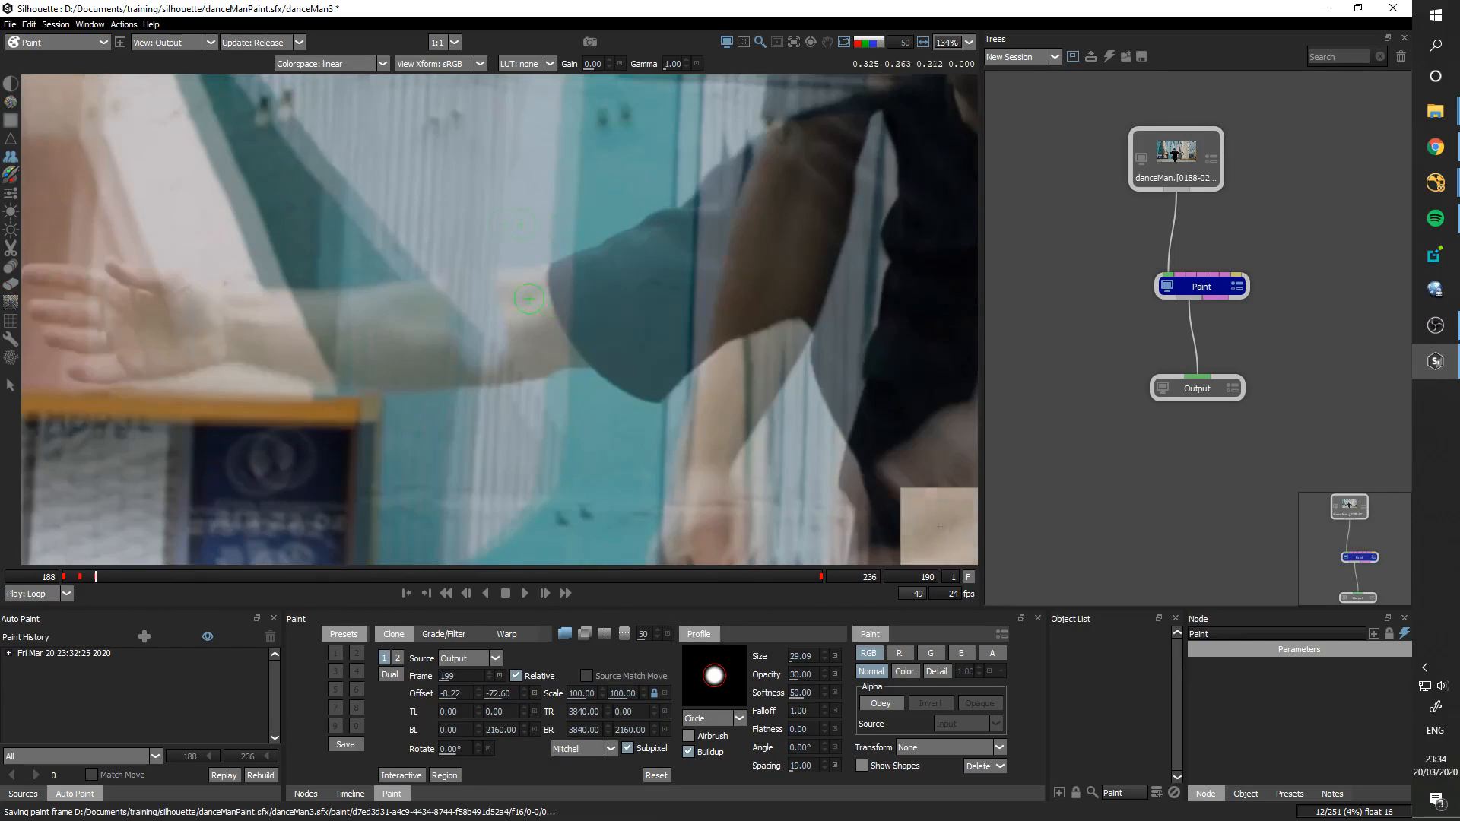
pyautogui.moveTo(489, 198); pyautogui.dragTo(589, 263)
pyautogui.moveTo(580, 189); pyautogui.dragTo(603, 188)
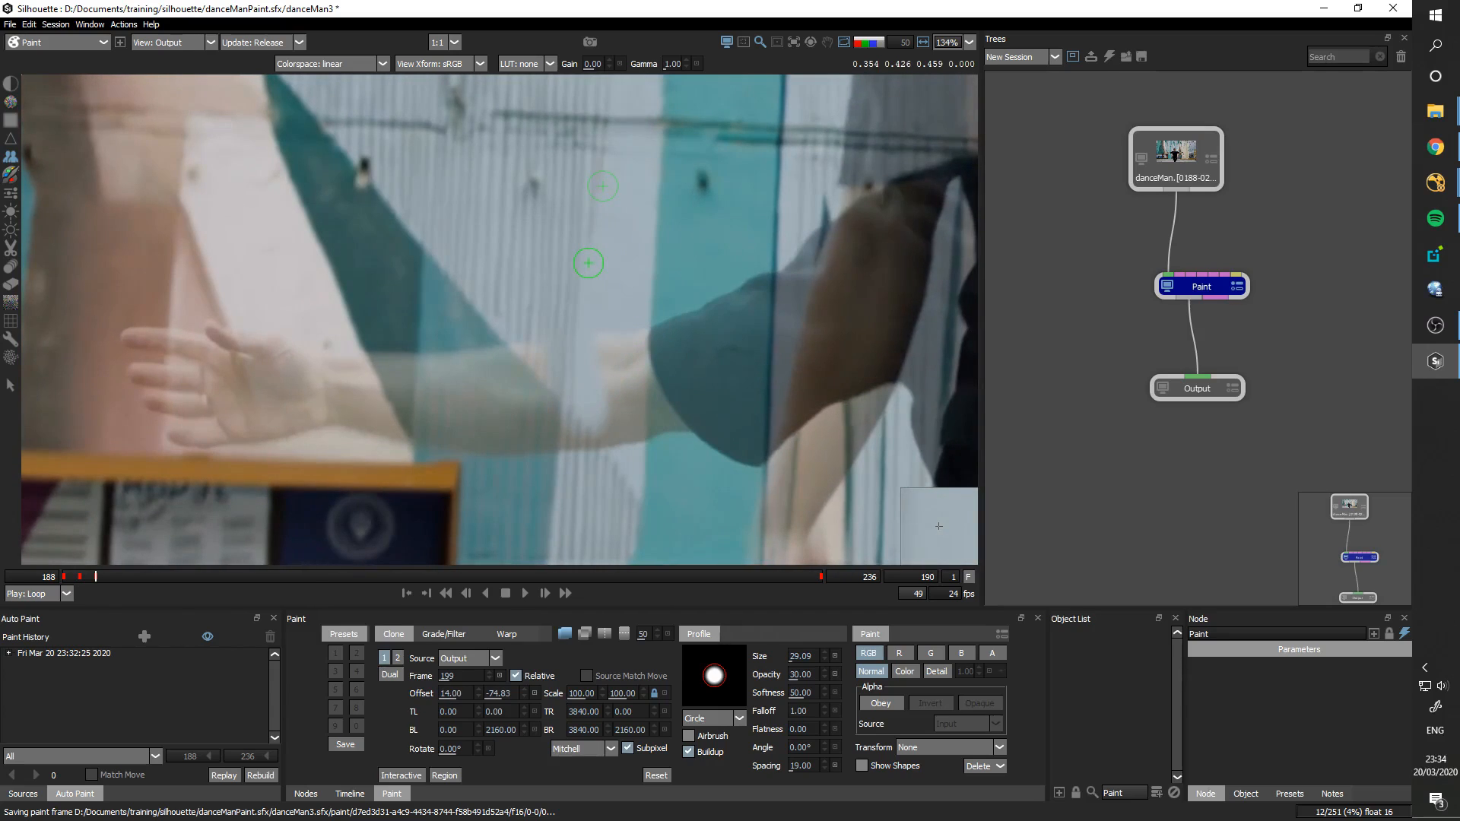
pyautogui.press('o')
# Step: Clone the clean wall over the part of the forearm nearest the cuff on frame 190 with brush size 46.03
pyautogui.scroll(3, 619, 329)
pyautogui.moveTo(619, 329)
pyautogui.mouseDown()
pyautogui.moveTo(605, 344)
pyautogui.moveTo(619, 335)
pyautogui.mouseUp()
pyautogui.moveTo(584, 247)
pyautogui.mouseDown()
pyautogui.moveTo(584, 295)
pyautogui.moveTo(635, 324)
pyautogui.mouseUp()
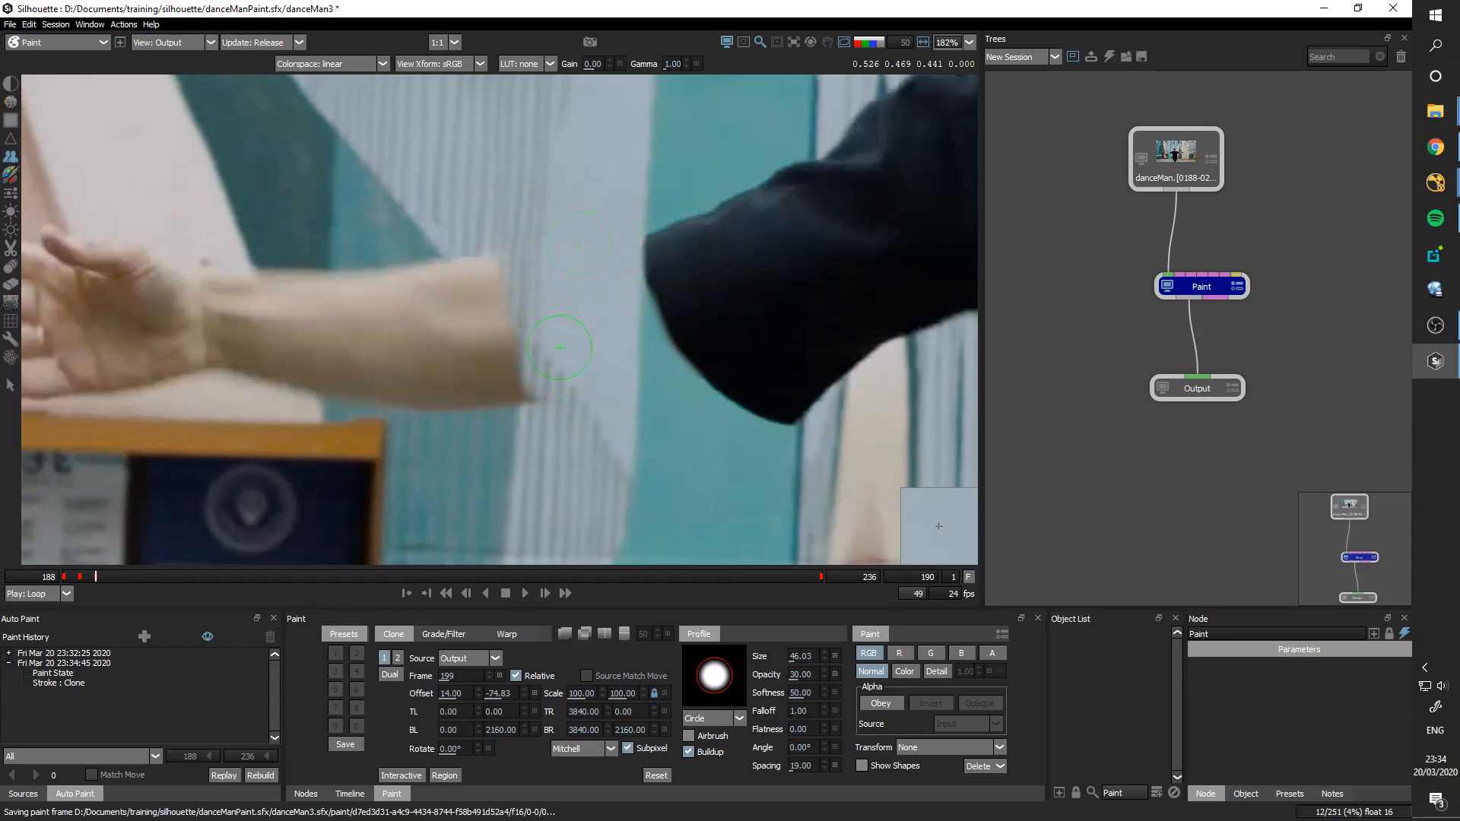
pyautogui.moveTo(569, 359)
pyautogui.mouseDown()
pyautogui.moveTo(513, 374)
pyautogui.moveTo(501, 403)
pyautogui.mouseUp()
pyautogui.moveTo(505, 304)
pyautogui.mouseDown()
pyautogui.moveTo(456, 304)
pyautogui.moveTo(430, 346)
pyautogui.mouseUp()
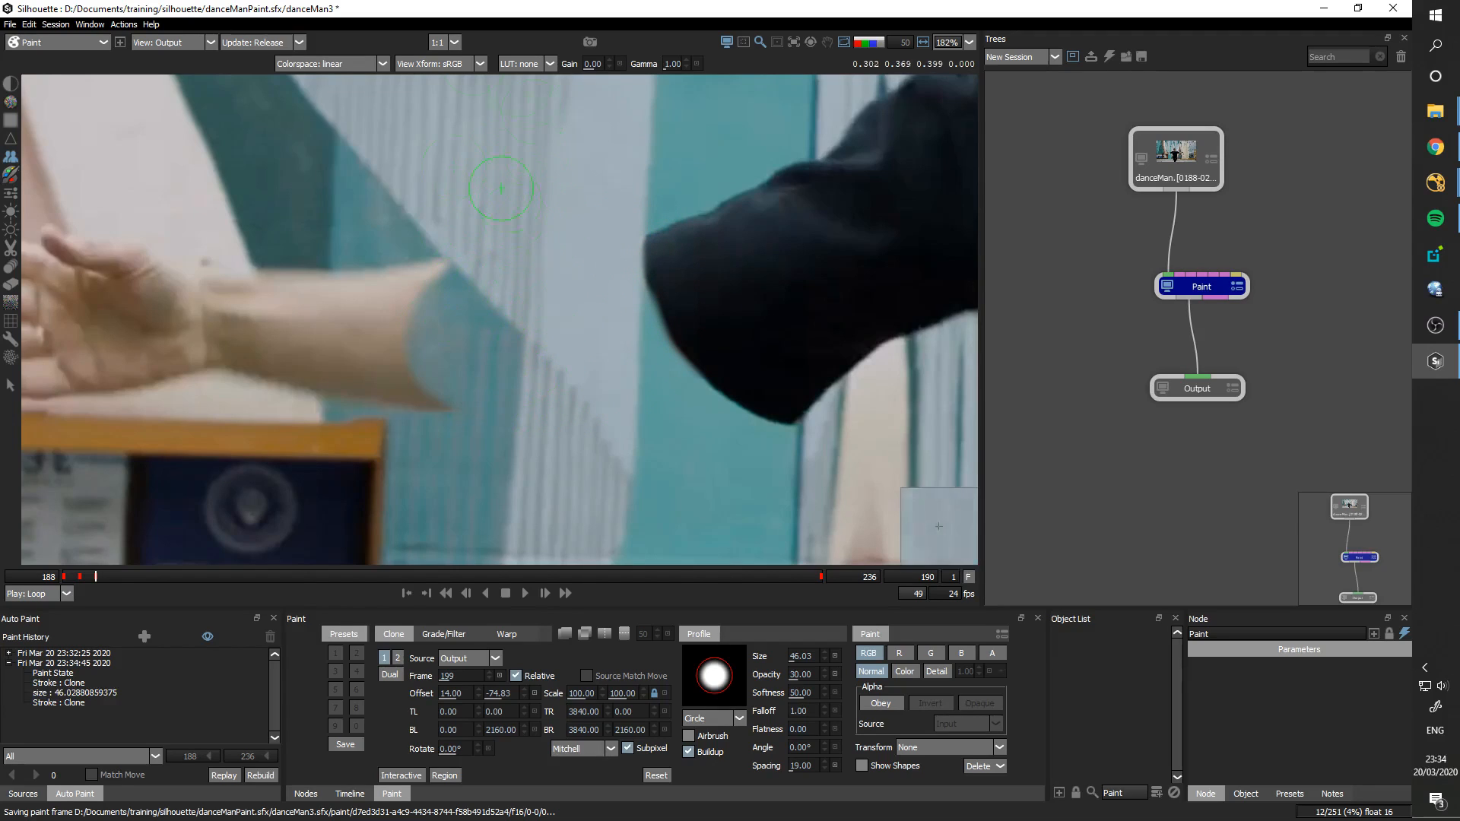
# Step: Inspect the session's render options and close them without rendering
pyautogui.click(105, 25)
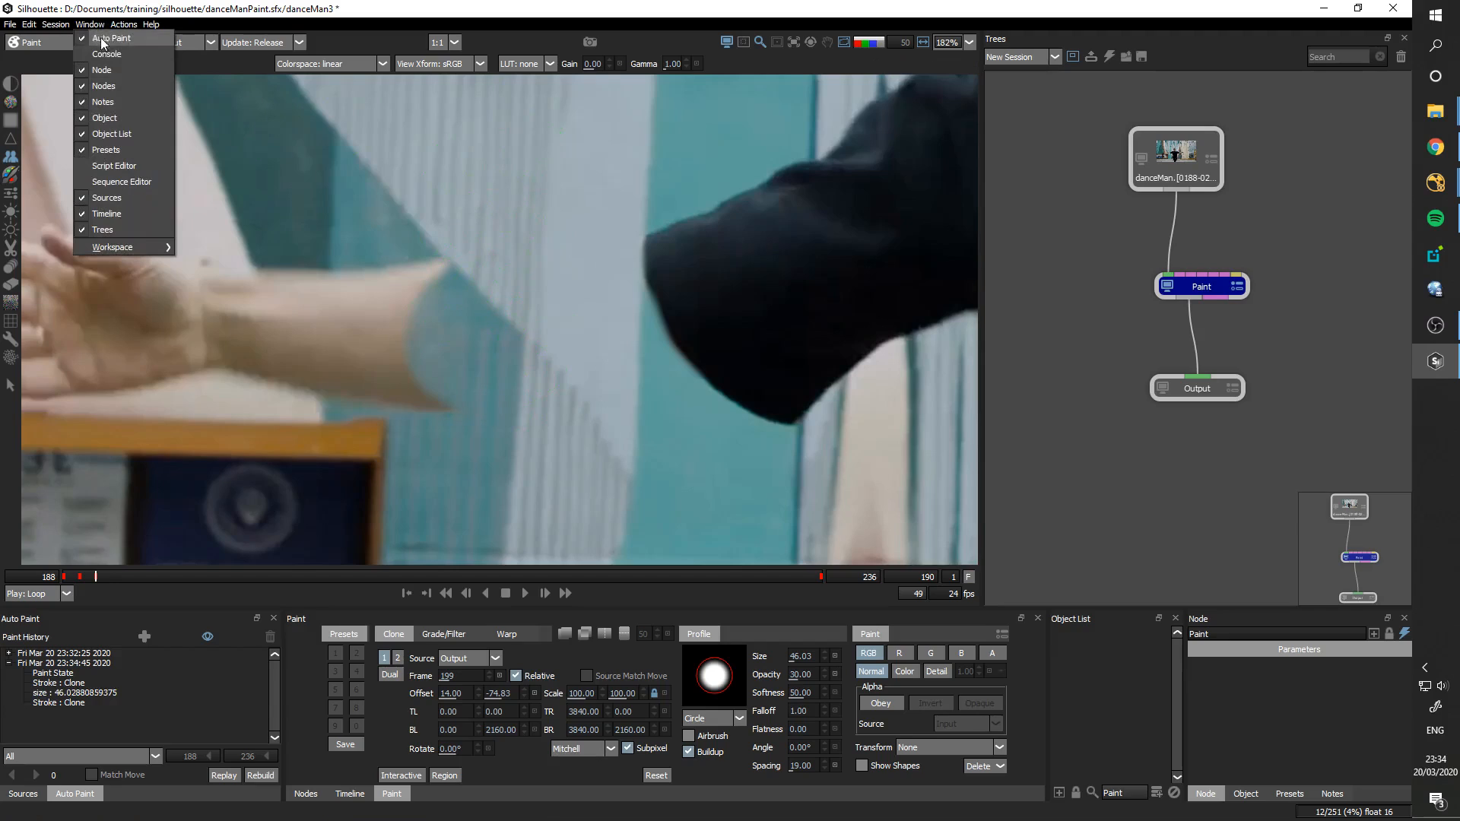
pyautogui.click(50, 25)
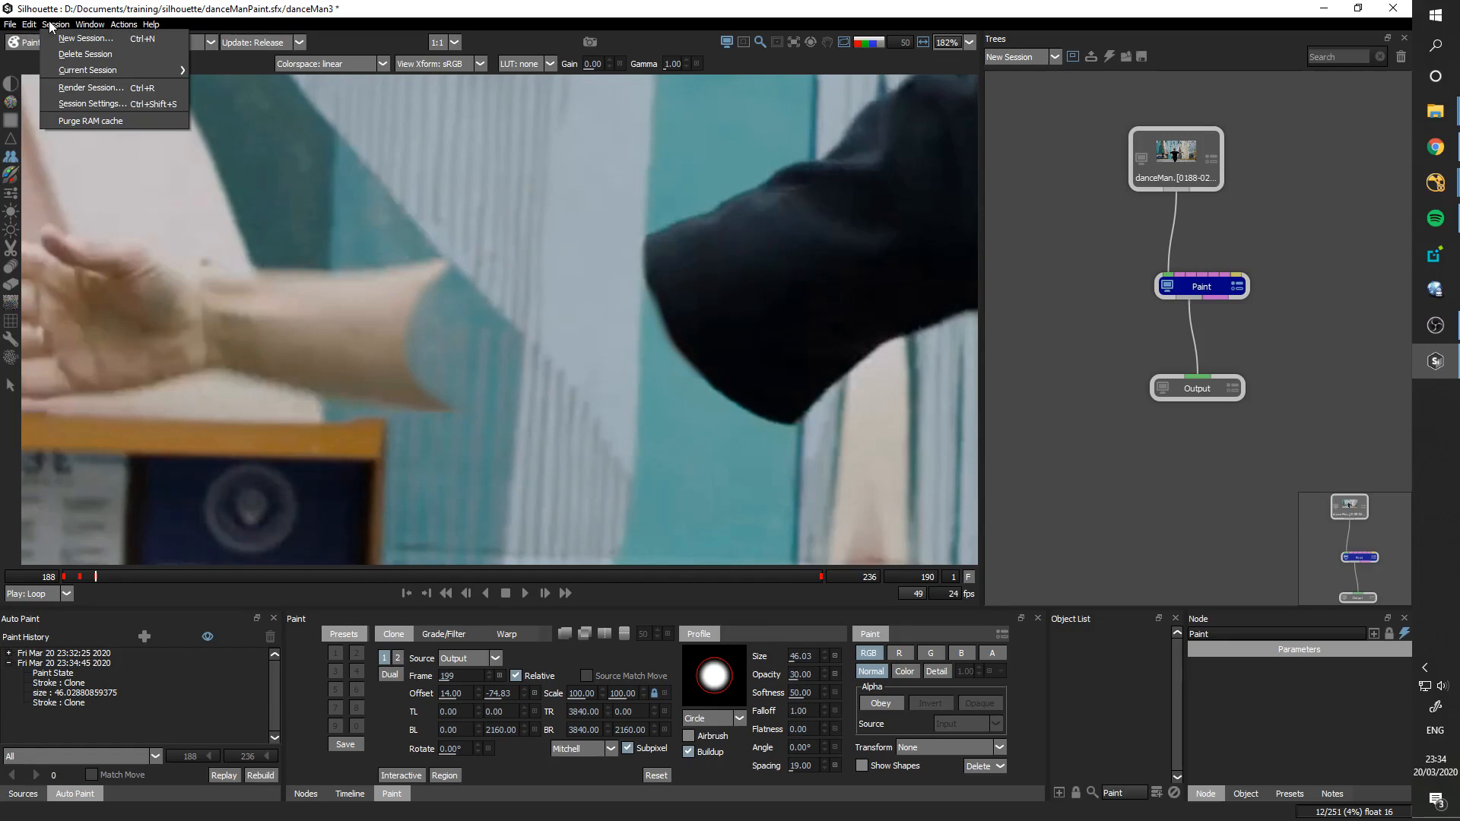
pyautogui.click(103, 88)
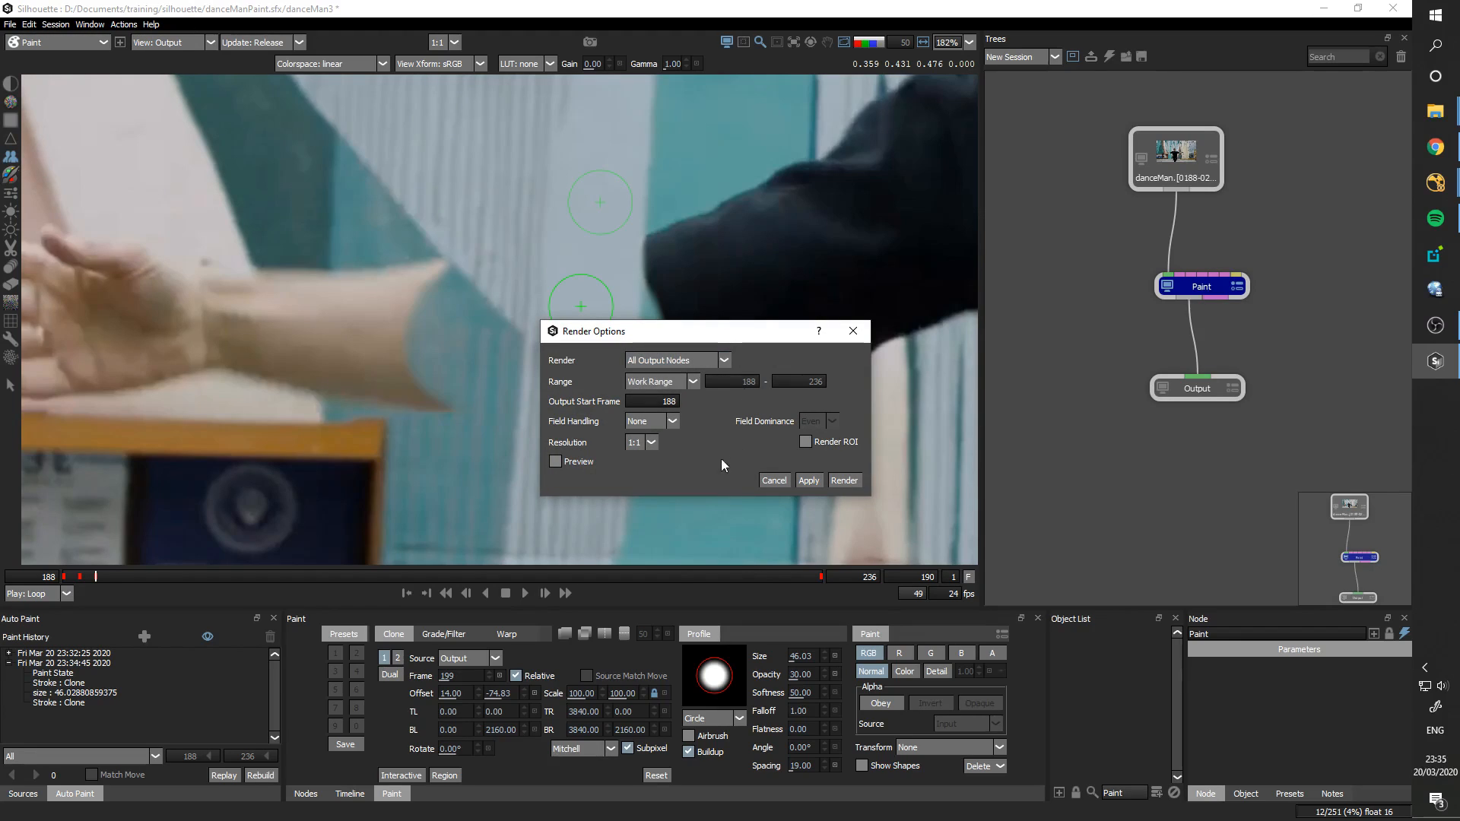
pyautogui.click(849, 336)
# Step: Clone the wall over the remaining forearm and hand on frame 190 with brush size 73.35
pyautogui.moveTo(620, 323); pyautogui.dragTo(633, 297)
pyautogui.moveTo(441, 239)
pyautogui.mouseDown()
pyautogui.moveTo(428, 273)
pyautogui.moveTo(471, 277)
pyautogui.moveTo(455, 341)
pyautogui.mouseUp()
pyautogui.moveTo(455, 340)
pyautogui.mouseDown()
pyautogui.moveTo(474, 341)
pyautogui.moveTo(346, 348)
pyautogui.mouseUp()
pyautogui.moveTo(872, 365); pyautogui.dragTo(684, 318)
pyautogui.moveTo(522, 327); pyautogui.dragTo(757, 338)
pyautogui.moveTo(604, 282)
pyautogui.mouseDown()
pyautogui.moveTo(568, 337)
pyautogui.moveTo(594, 357)
pyautogui.moveTo(572, 304)
pyautogui.moveTo(376, 228)
pyautogui.moveTo(266, 254)
pyautogui.moveTo(276, 283)
pyautogui.moveTo(235, 281)
pyautogui.moveTo(198, 310)
pyautogui.moveTo(244, 314)
pyautogui.moveTo(242, 330)
pyautogui.moveTo(353, 334)
pyautogui.moveTo(384, 364)
pyautogui.moveTo(315, 378)
pyautogui.mouseUp()
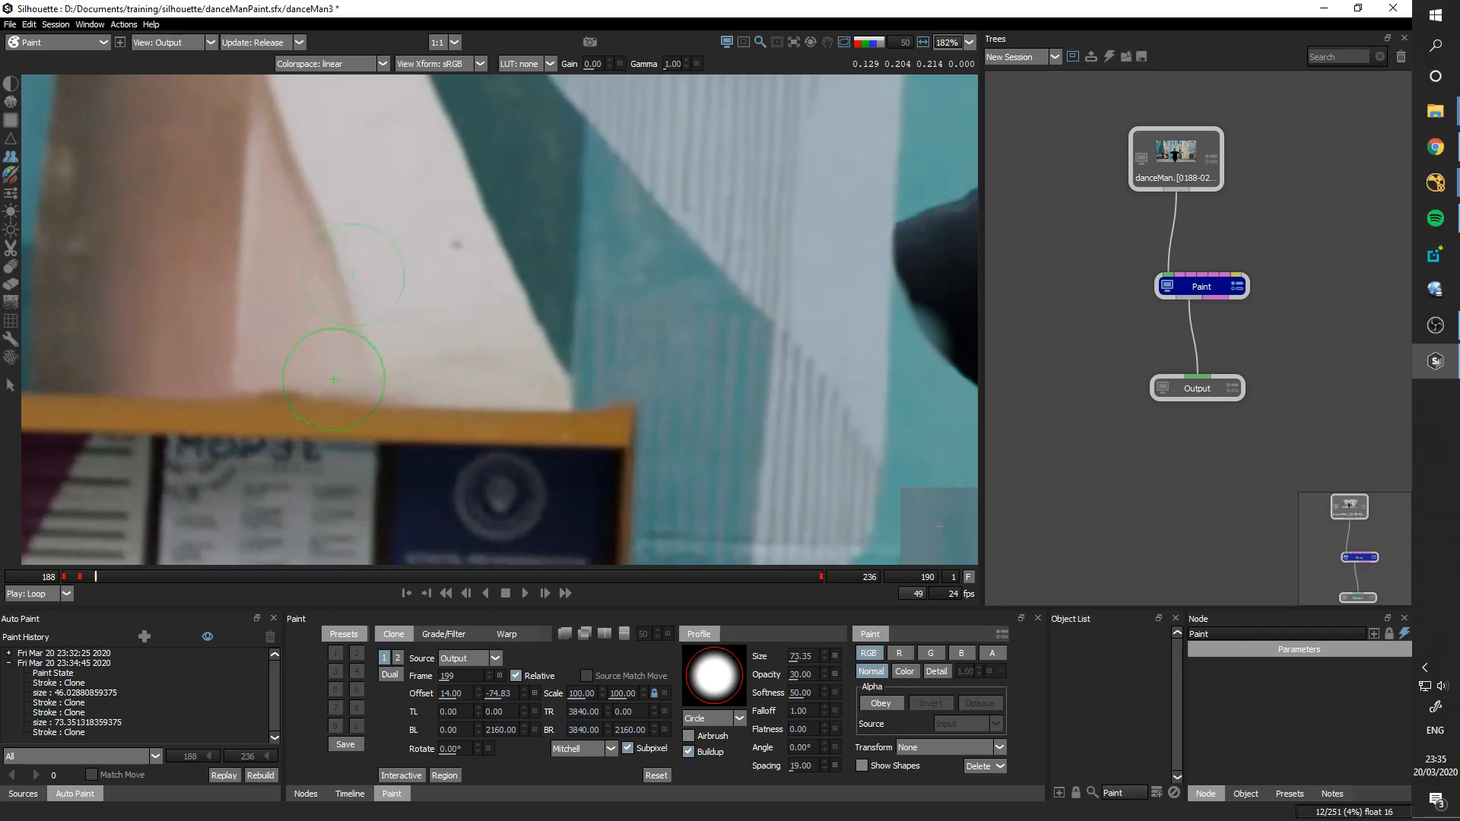
# Step: Clone over the striped wall above the shelf's corner and compare frame 190 with the adjacent frame
pyautogui.moveTo(663, 374); pyautogui.dragTo(647, 369)
pyautogui.press('z')
pyautogui.press('x')
pyautogui.press('z')
pyautogui.press('x')
pyautogui.press('z')
pyautogui.press('x')
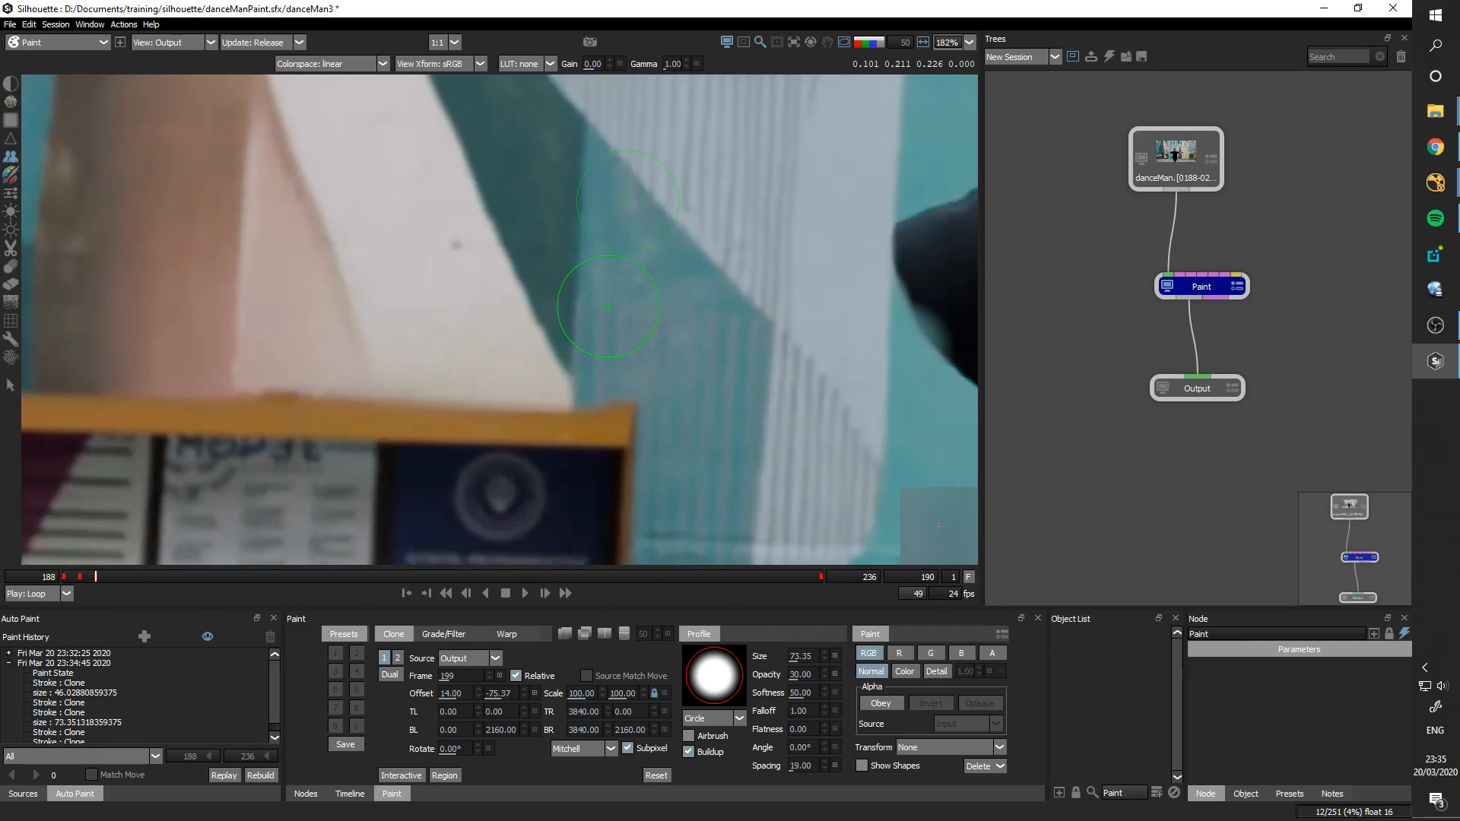
# Step: Set the clone source's vertical offset to -76.47, checking alignment with the source overlay and the original foreground
pyautogui.press('o')
pyautogui.press('o')
pyautogui.press('o')
pyautogui.press('o')
pyautogui.press('o')
pyautogui.press('o')
pyautogui.press('1')
pyautogui.press('2')
pyautogui.press('o')
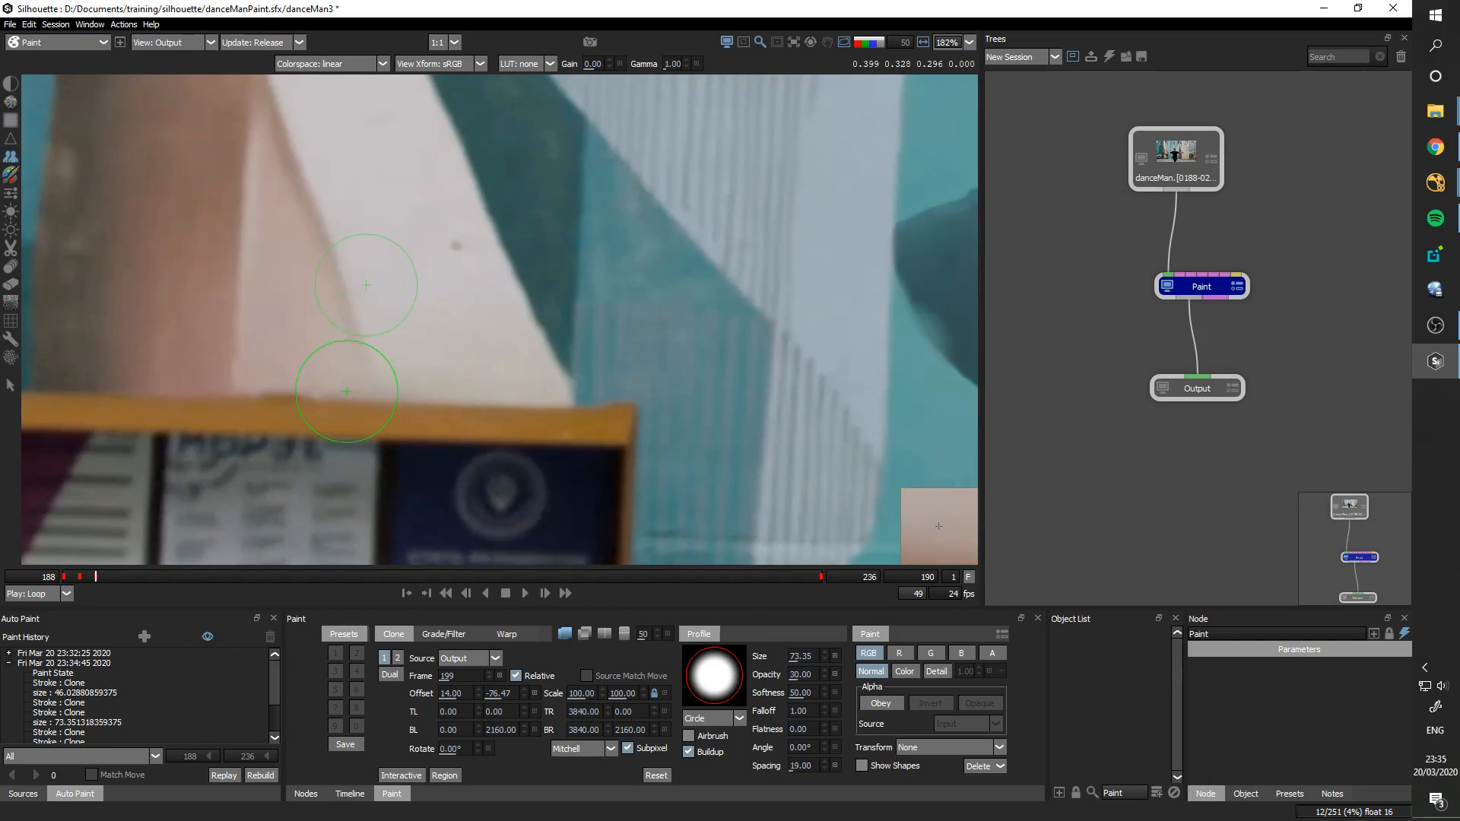
# Step: Realign the clone source against the overlay at offset 14.55, -81.38
pyautogui.hotkey('shift', 'Up')
pyautogui.press('o')
pyautogui.press('o')
pyautogui.press('1')
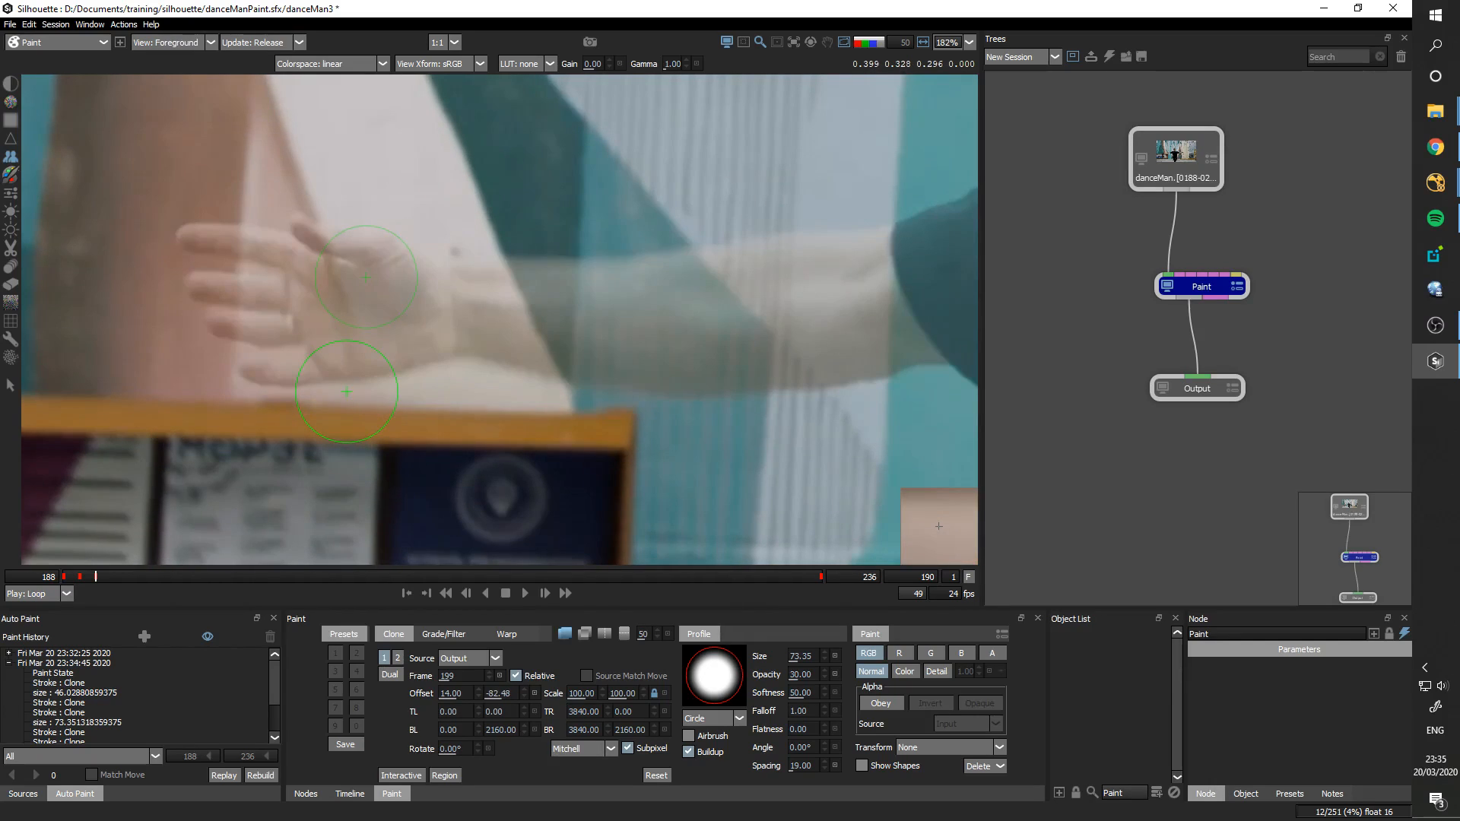
pyautogui.press('2')
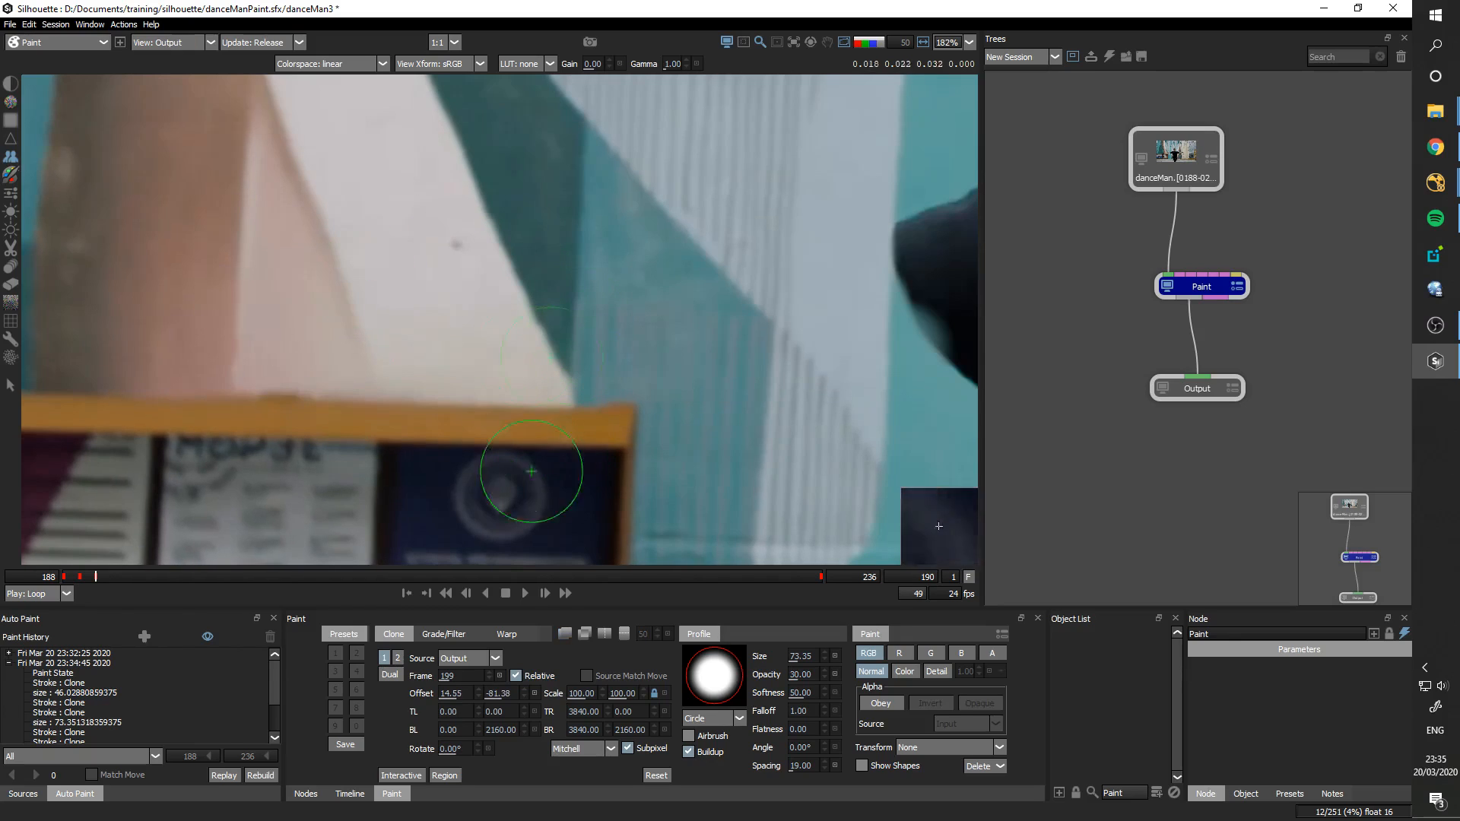
# Step: Set the clone source's vertical offset to -80.29 and the brush size to 51.49, comparing the output with the foreground
pyautogui.press('1')
pyautogui.press('2')
pyautogui.press('1')
pyautogui.press('2')
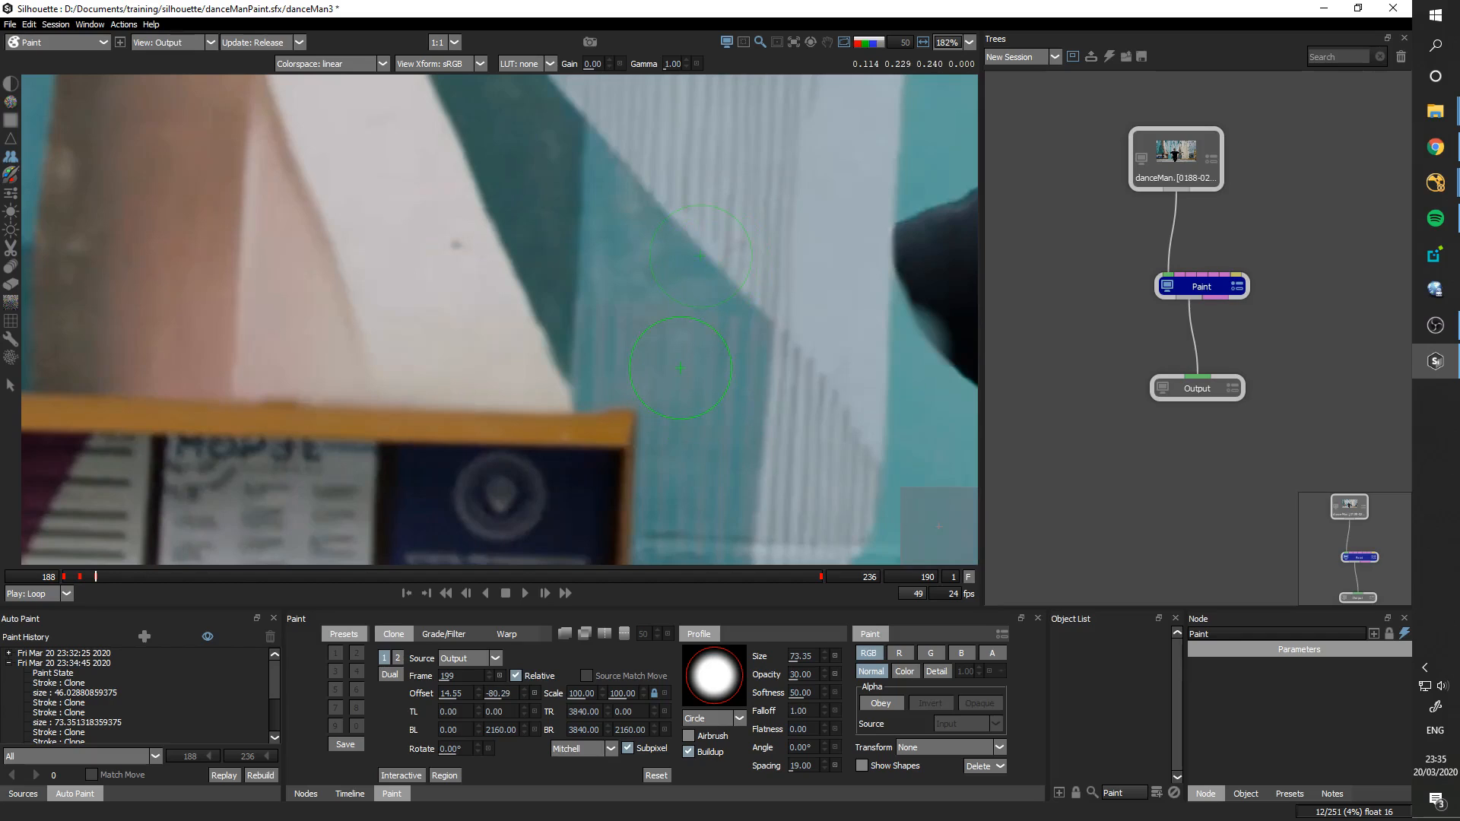
pyautogui.moveTo(640, 398); pyautogui.dragTo(602, 430)
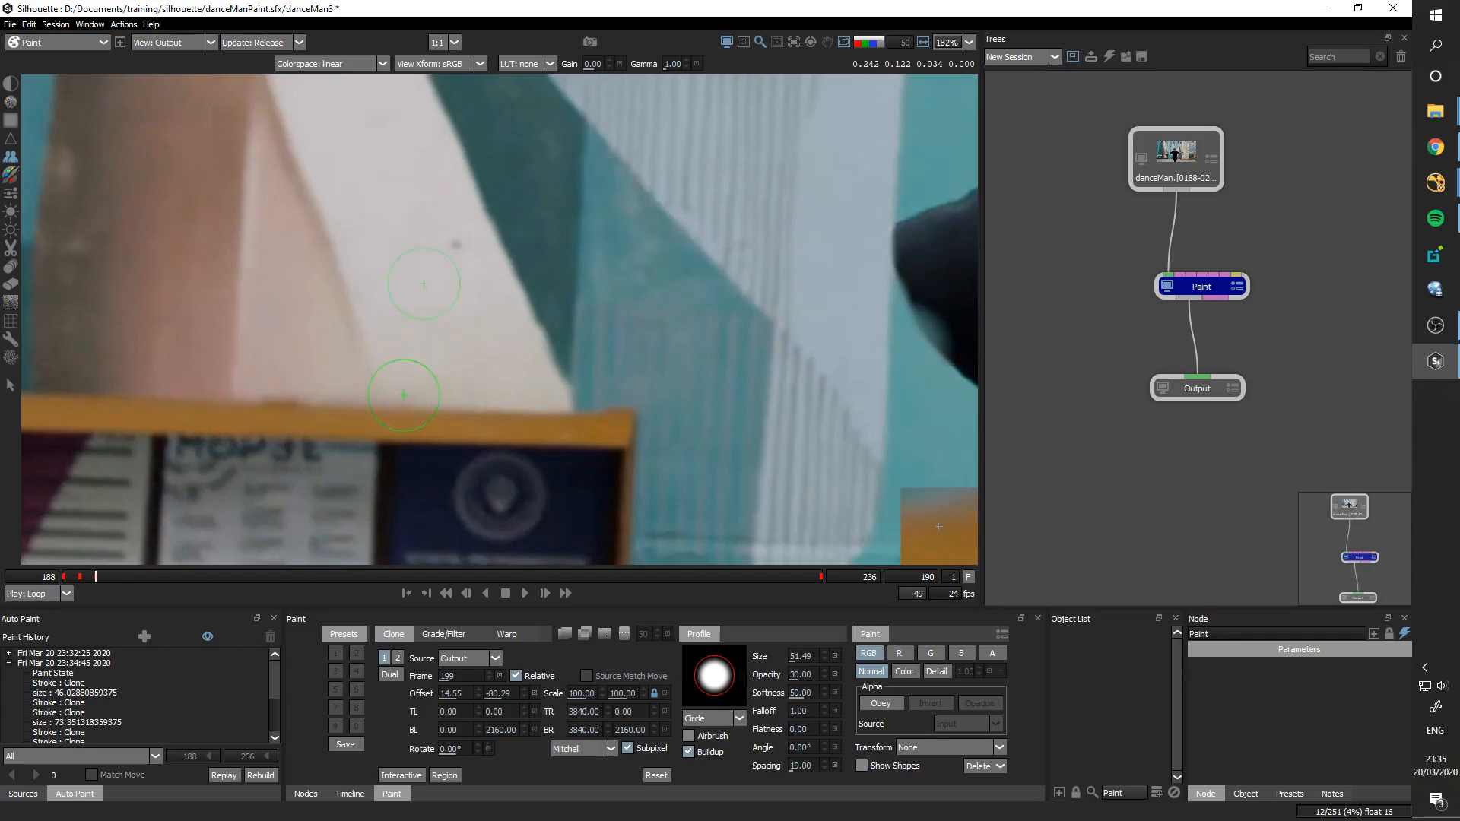
# Step: Compare the paint around the orange shelf's corner with the foreground and set the source's vertical offset to -79.20
pyautogui.press('1')
pyautogui.press('2')
pyautogui.press('1')
pyautogui.press('2')
pyautogui.press('1')
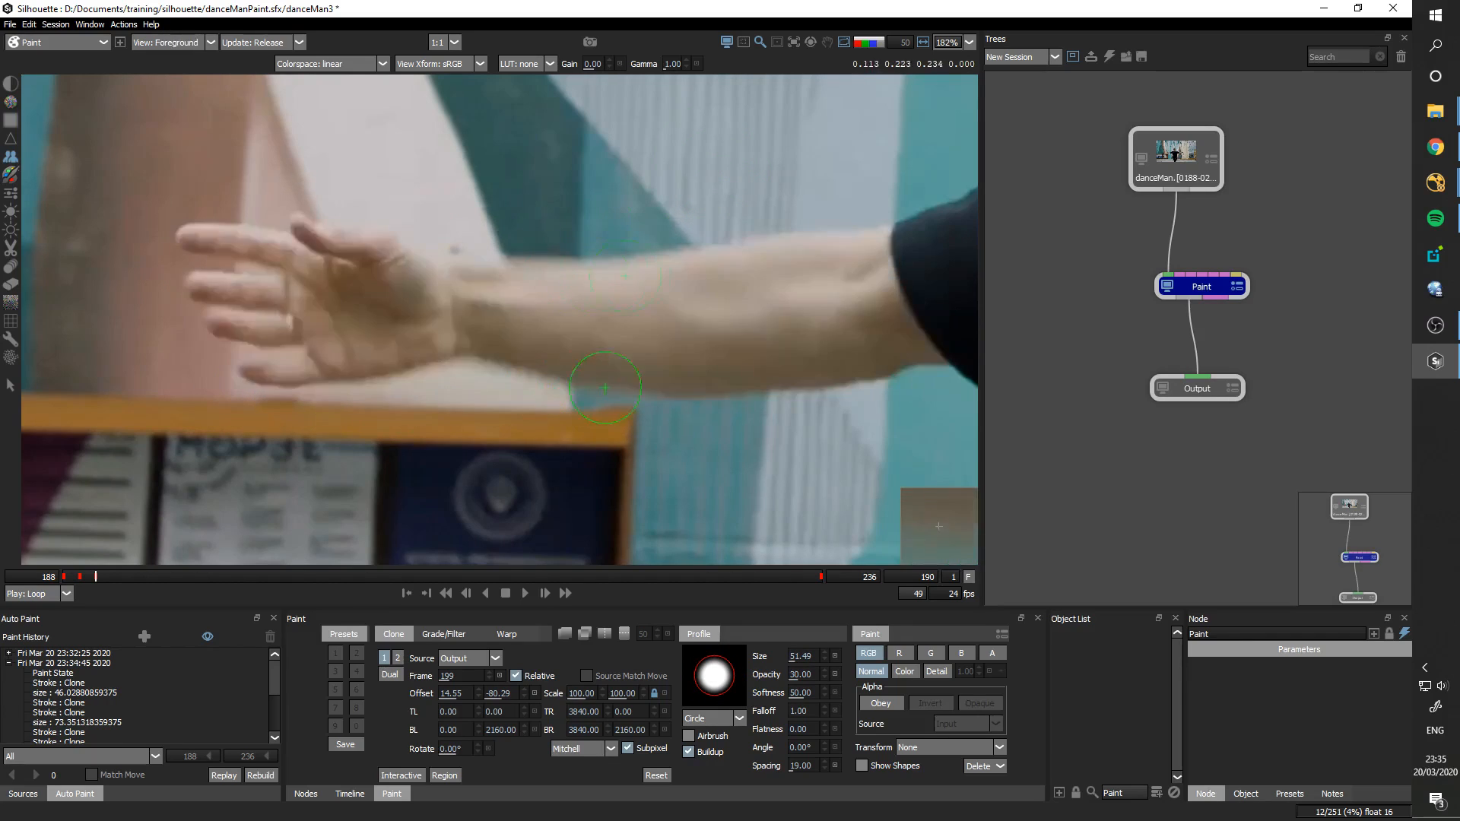
pyautogui.press('2')
pyautogui.press('1')
pyautogui.press('2')
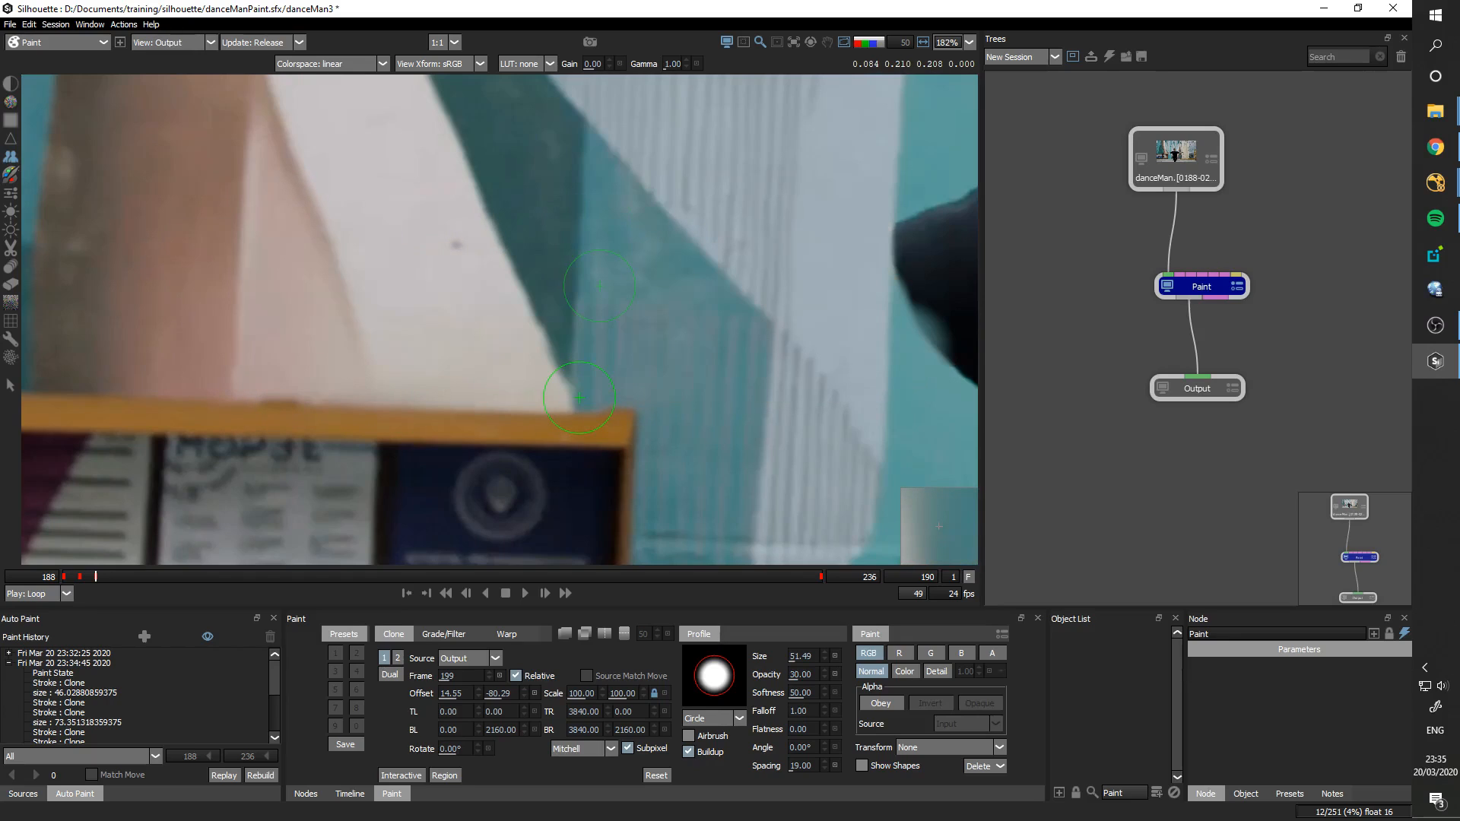
pyautogui.press('1')
pyautogui.press('2')
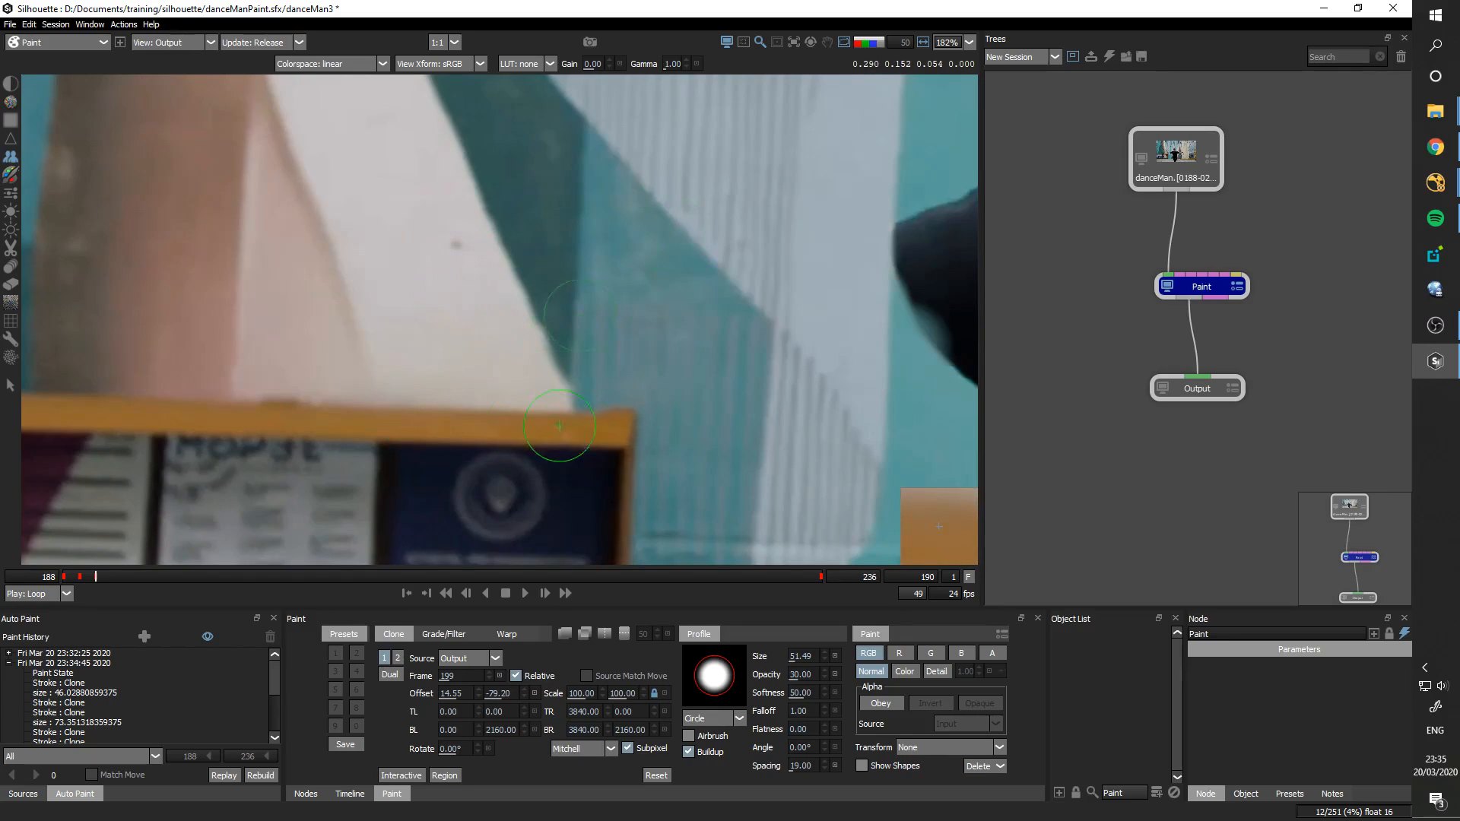
# Step: Compare the painted white, pink and dark teal wall areas above the shelf with the original foreground
pyautogui.press('1')
pyautogui.press('2')
pyautogui.press('1')
pyautogui.press('2')
pyautogui.press('1')
pyautogui.press('2')
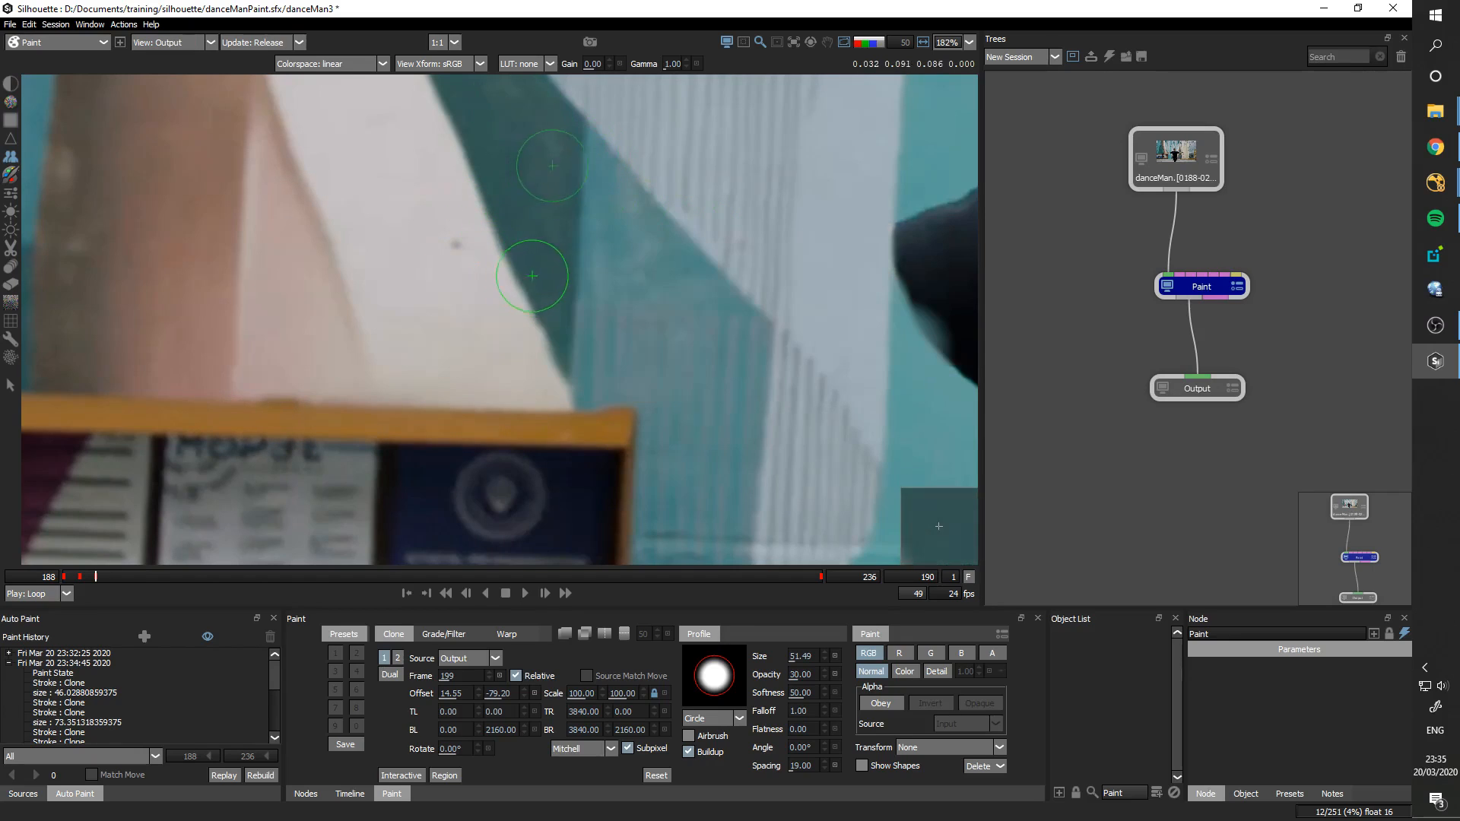
pyautogui.press('1')
pyautogui.press('2')
pyautogui.press('1')
pyautogui.press('2')
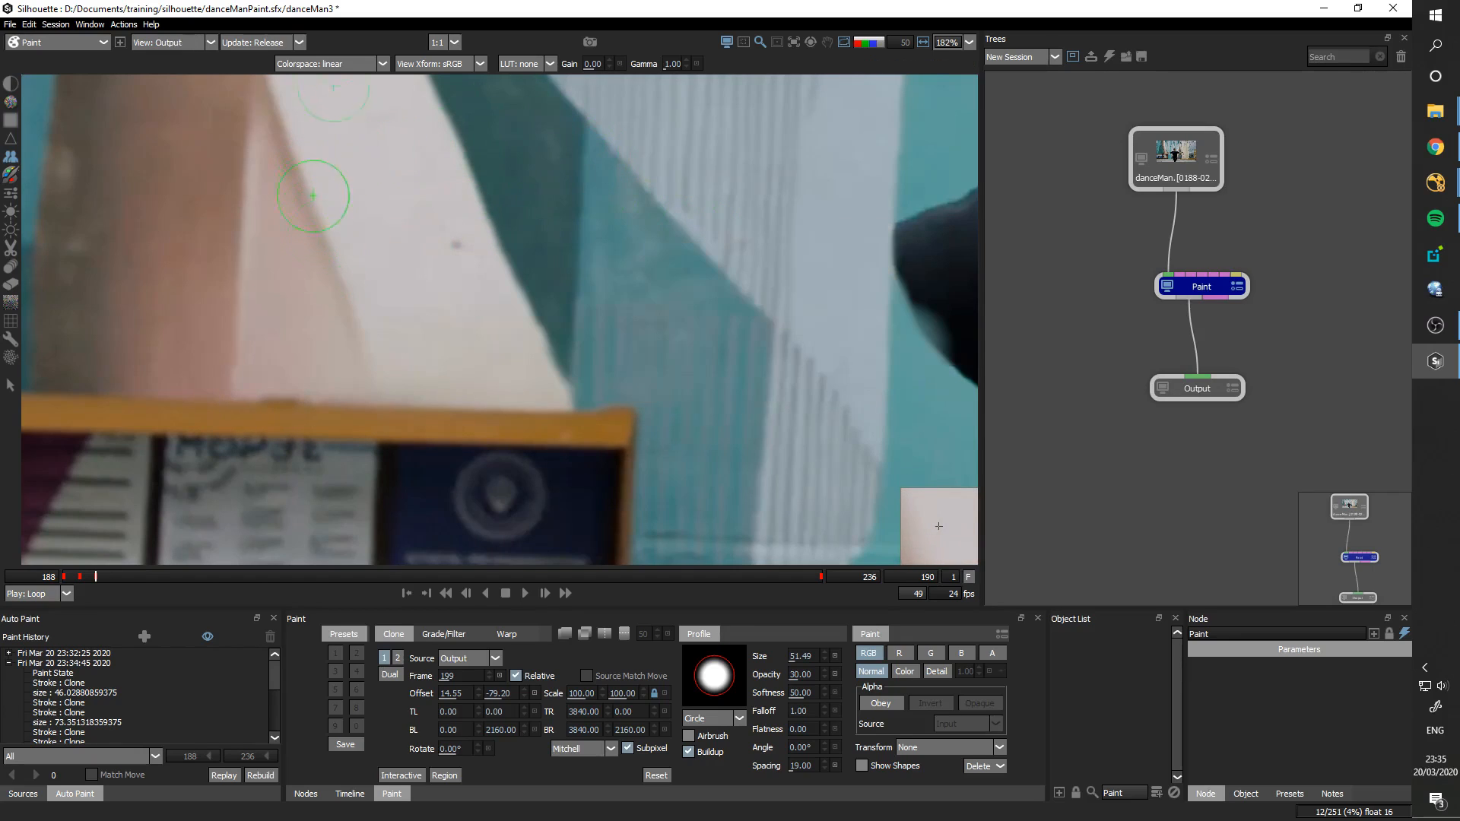
pyautogui.press('1')
pyautogui.press('2')
# Step: Enlarge the brush to 82.64 and compare the painted striped wall with the original foreground
pyautogui.moveTo(670, 235); pyautogui.dragTo(691, 235)
pyautogui.press('1')
pyautogui.press('2')
pyautogui.press('1')
pyautogui.press('2')
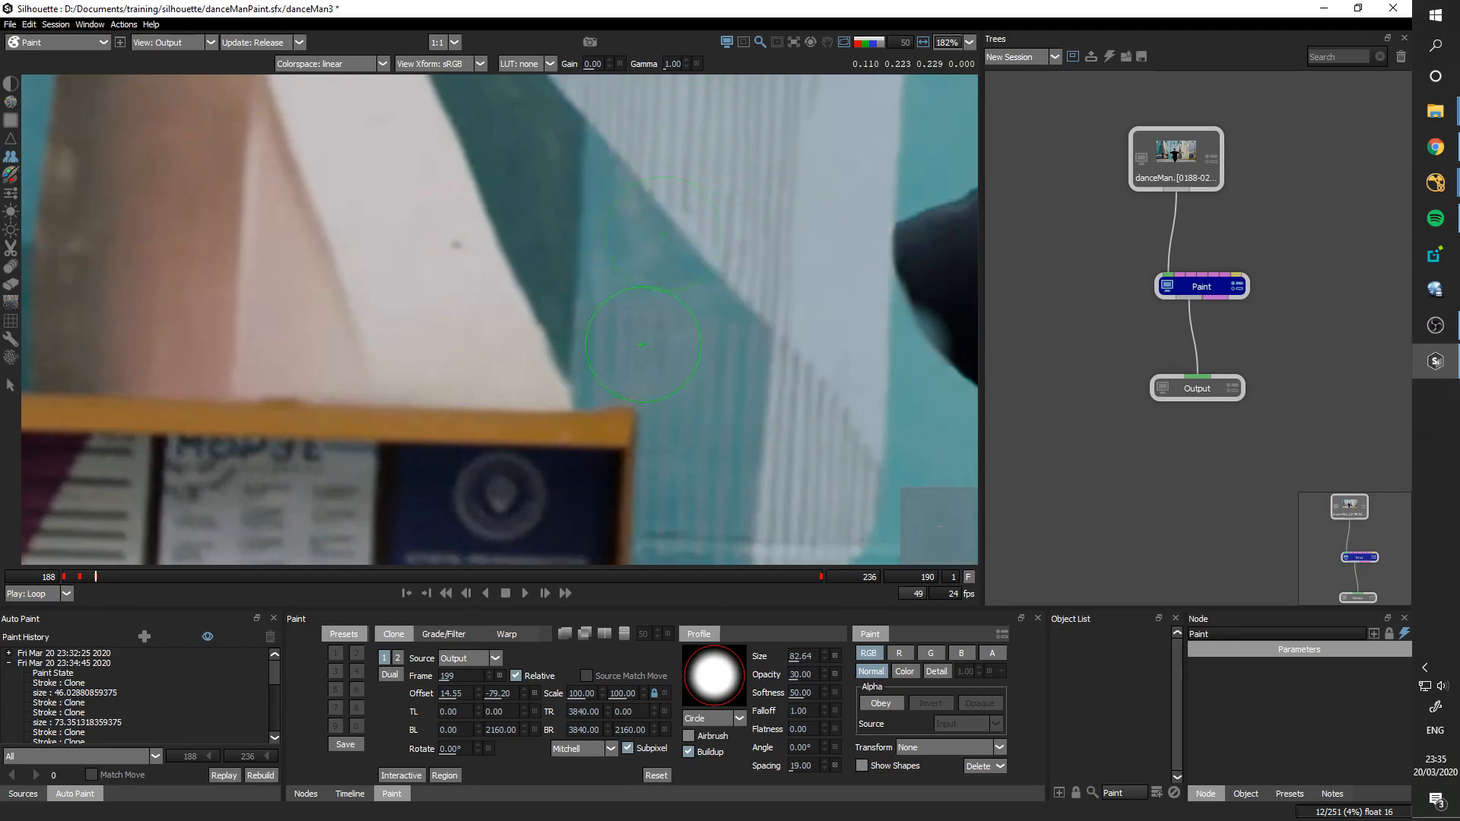
# Step: Restore the cuff's edge on frame 190 with the Eraser, and return to the Clone tool with brush size 28.54
pyautogui.moveTo(764, 323); pyautogui.dragTo(555, 292)
pyautogui.press('e')
pyautogui.moveTo(784, 290)
pyautogui.mouseDown()
pyautogui.moveTo(731, 318)
pyautogui.moveTo(796, 332)
pyautogui.mouseUp()
pyautogui.press('c')
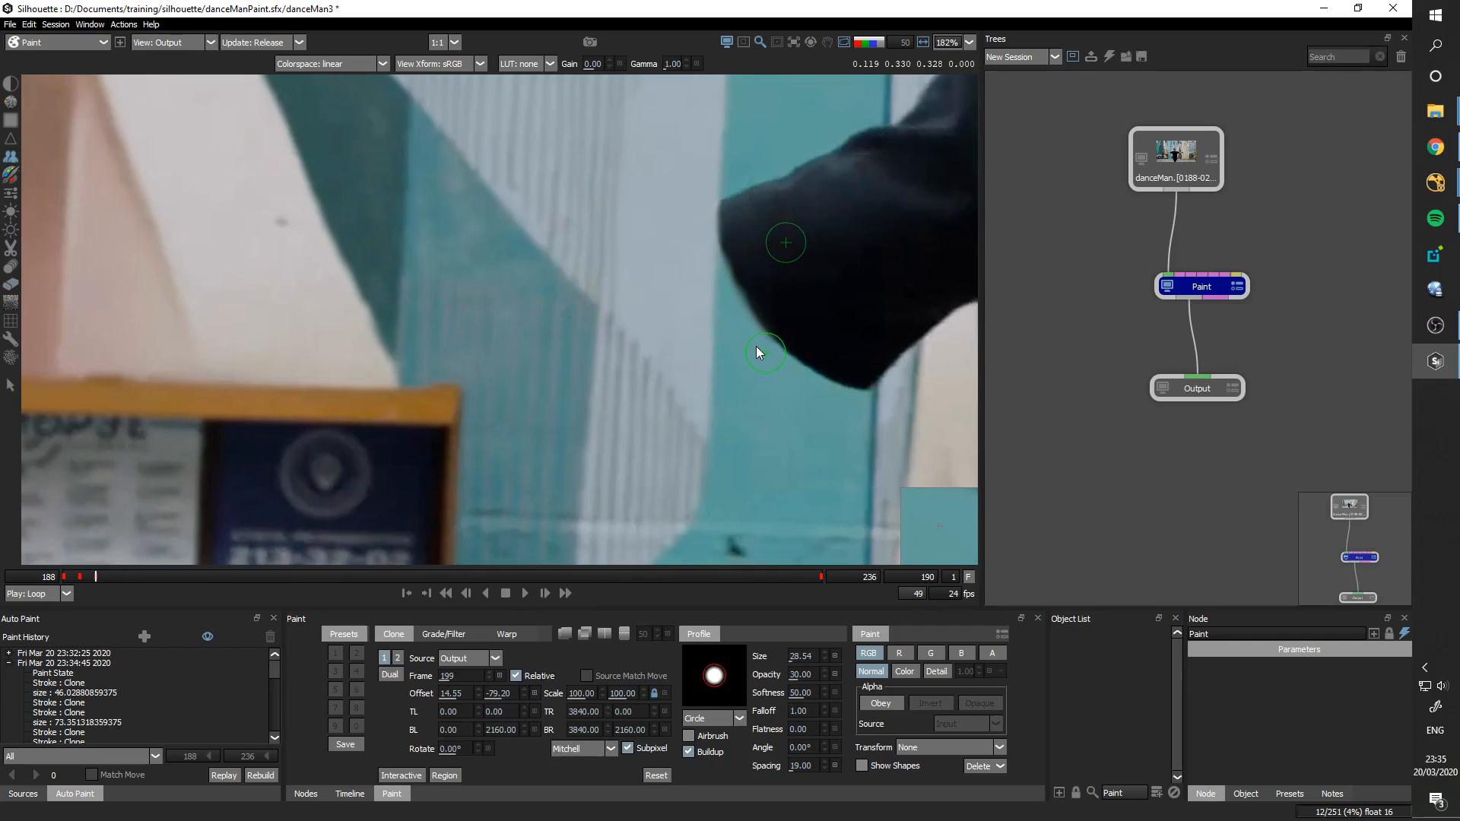
# Step: Compare the whole removed arm and the restored cuff on frame 190 with the original foreground
pyautogui.moveTo(761, 360); pyautogui.dragTo(915, 418)
pyautogui.press('1')
pyautogui.press('2')
pyautogui.press('1')
pyautogui.press('2')
pyautogui.press('1')
pyautogui.press('2')
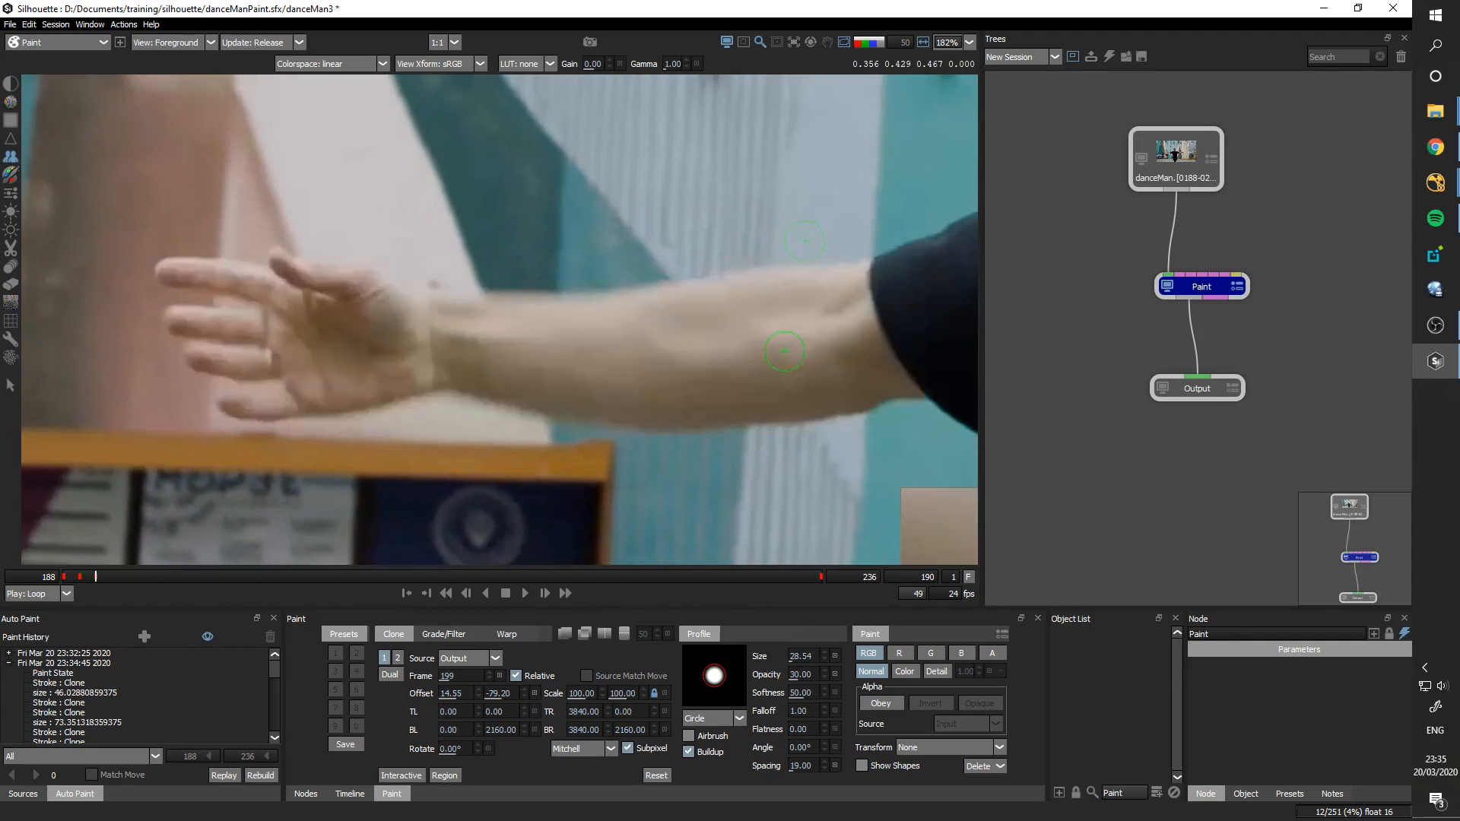
# Step: Compare the painted-out hand and forearm area on frame 190 with the original foreground, and inspect the output around the cut-off sleeve
pyautogui.press('1')
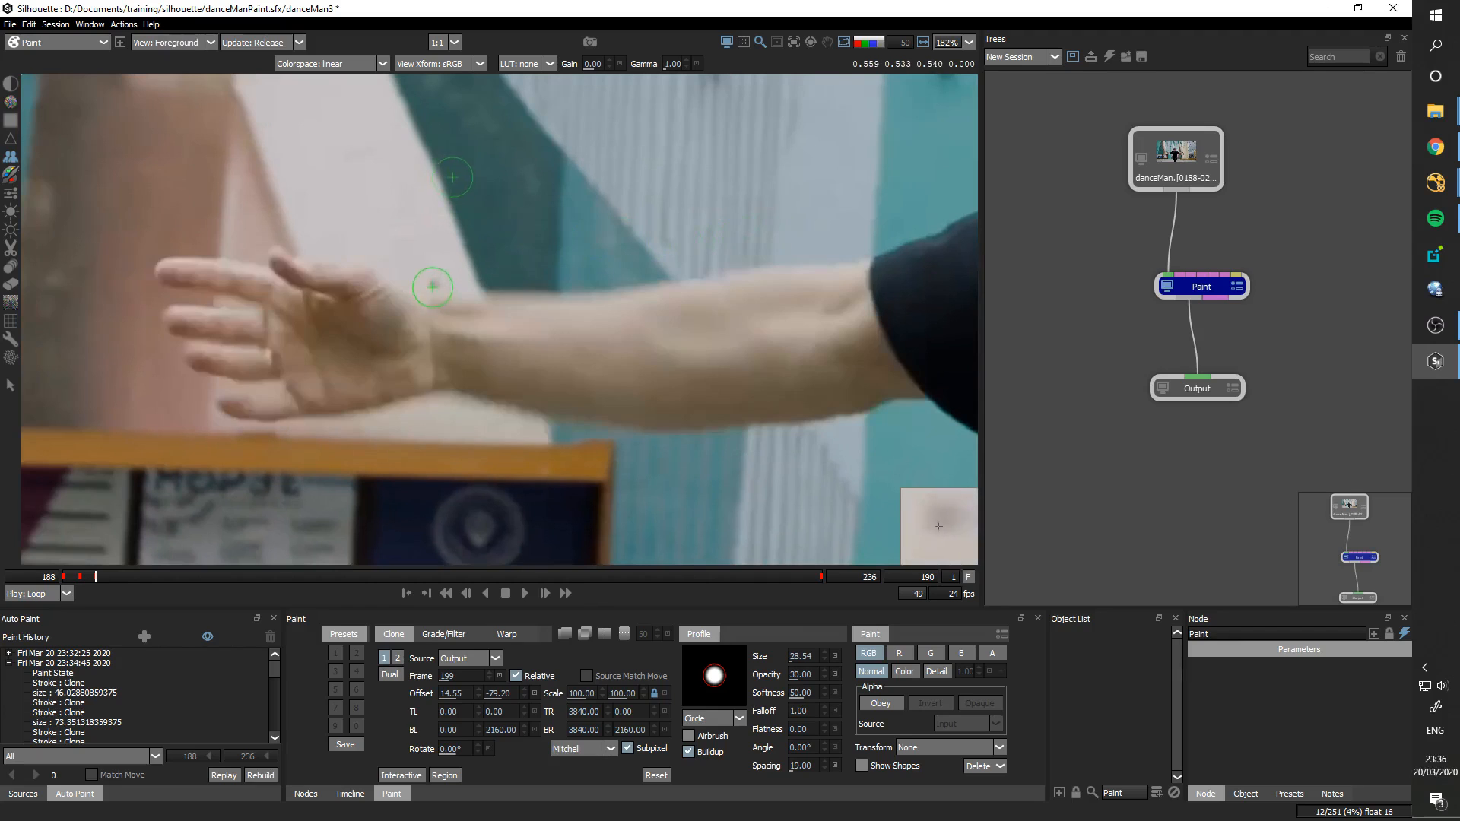
pyautogui.press('2')
pyautogui.press('1')
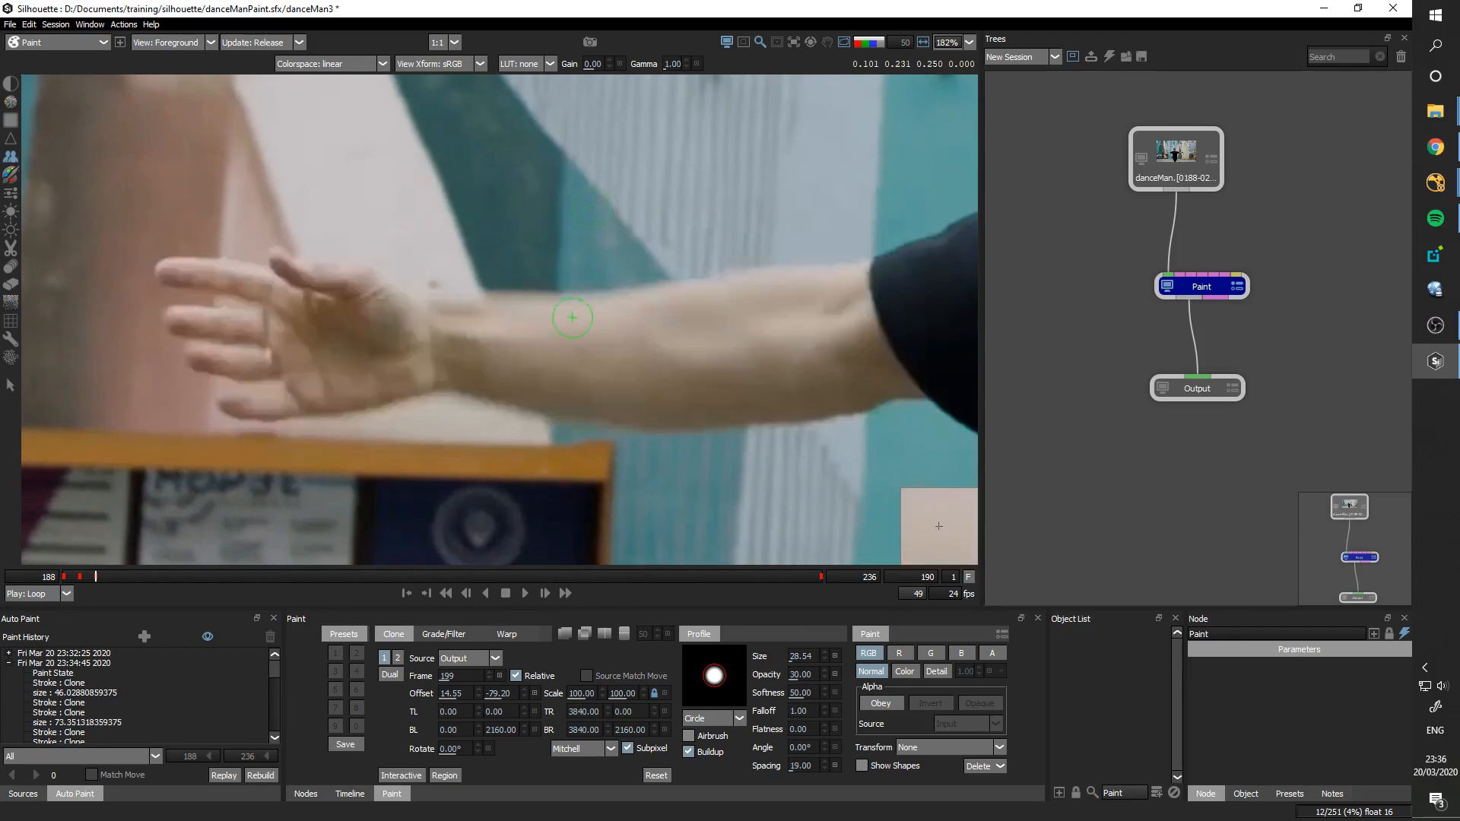
pyautogui.press('2')
pyautogui.scroll(-6, 686, 316)
pyautogui.moveTo(558, 345); pyautogui.dragTo(525, 439)
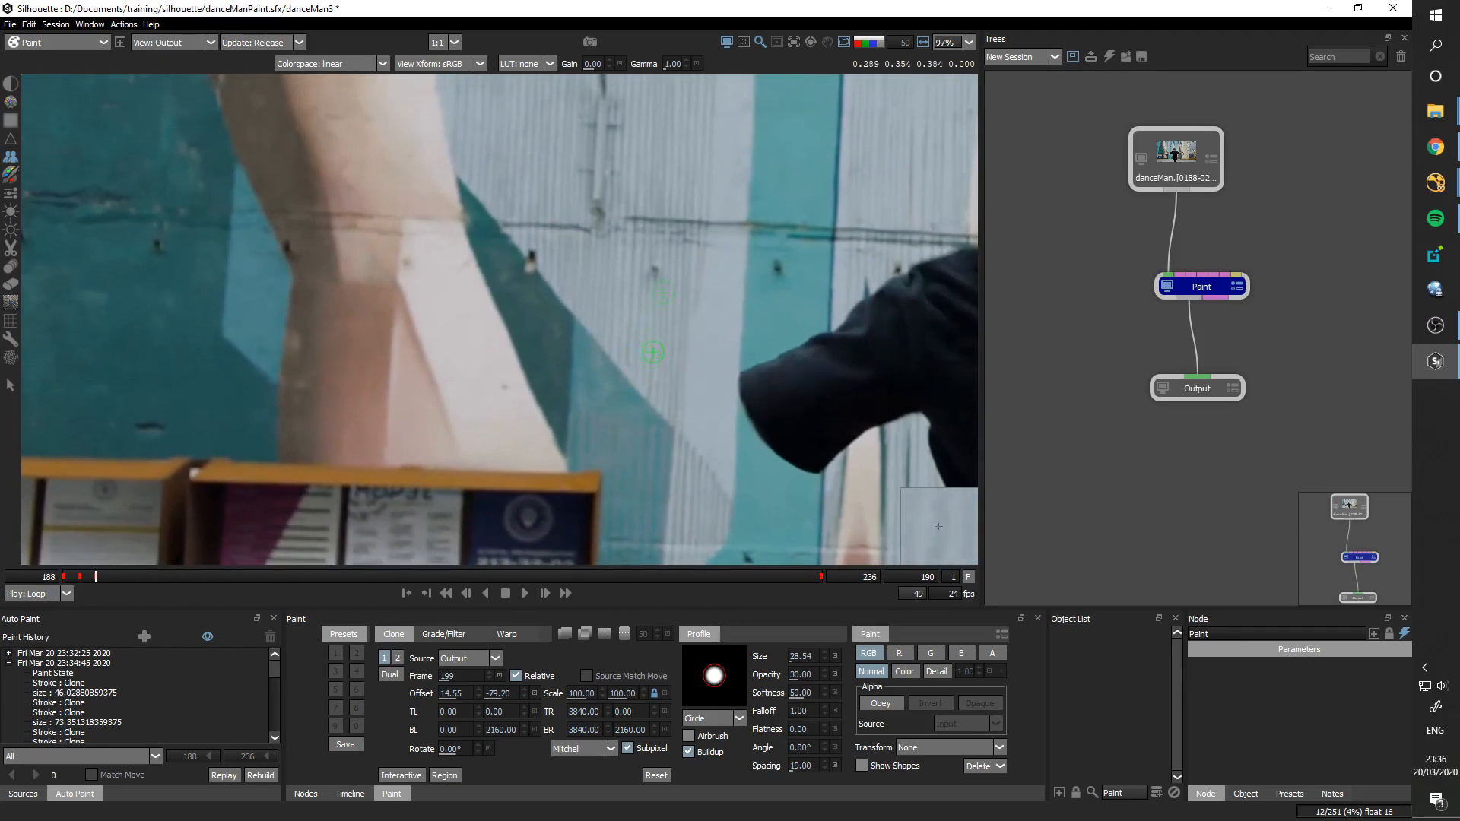
pyautogui.moveTo(761, 397); pyautogui.dragTo(623, 288)
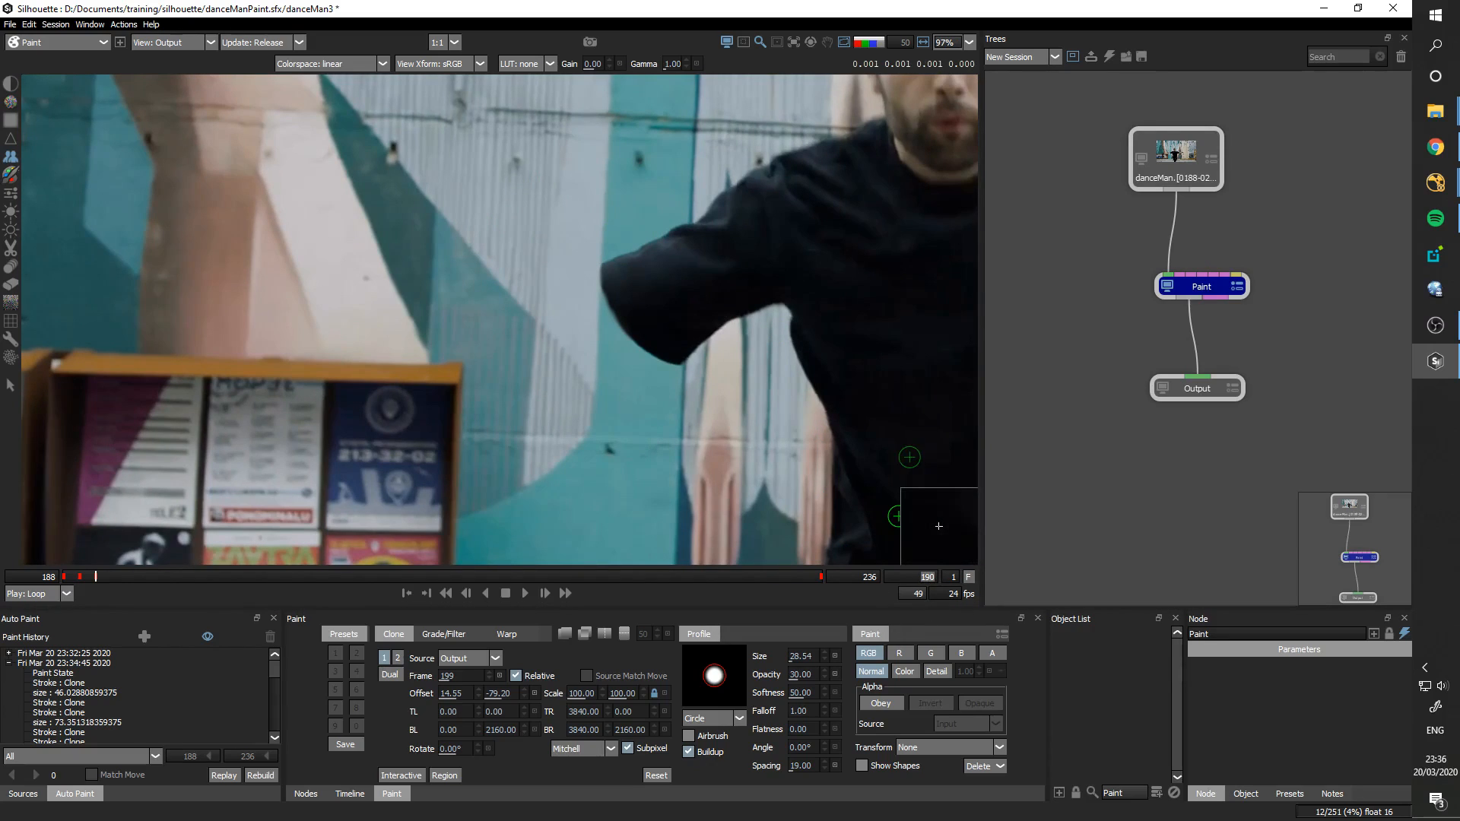
# Step: Limit the playback range to end at frame 190 and play the painted frames 188–190
pyautogui.click(874, 578)
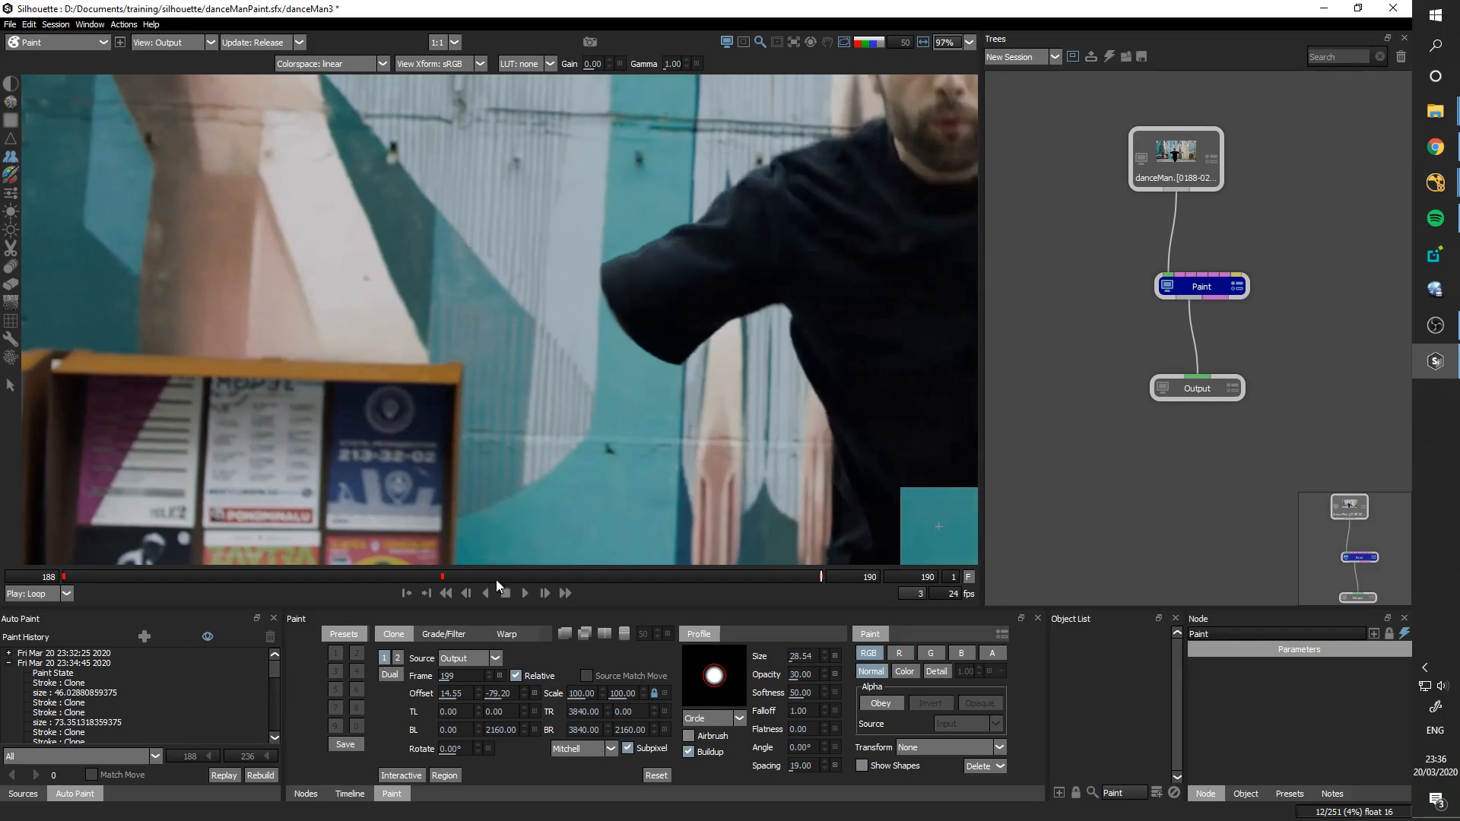
pyautogui.click(525, 593)
pyautogui.scroll(-4, 623, 377)
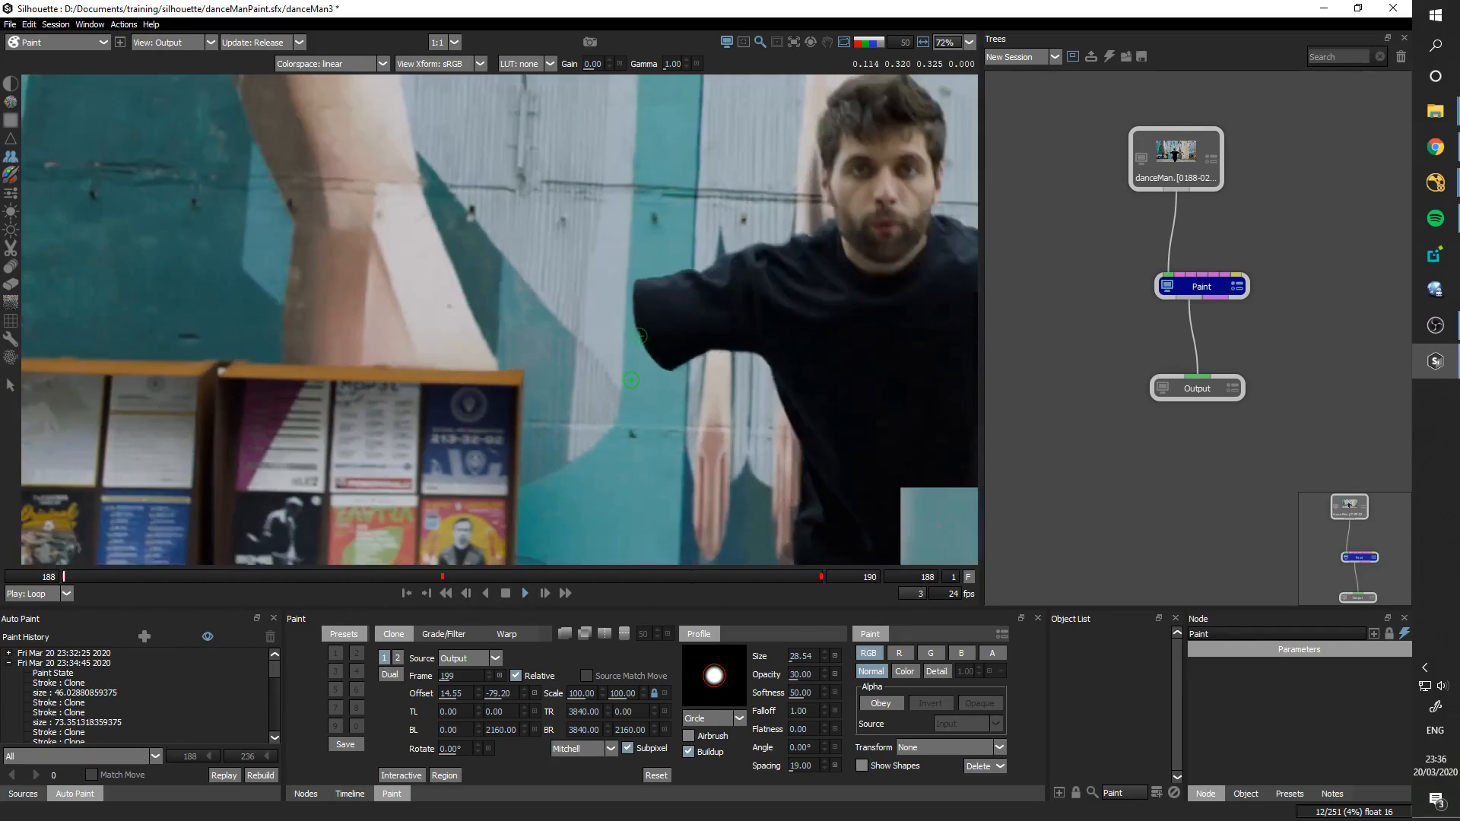
# Step: Set the playback mode to Bounce and review the removed arm and sleeve edge as frames 188–190 play
pyautogui.click(53, 599)
pyautogui.click(52, 616)
pyautogui.scroll(-6, 769, 373)
pyautogui.scroll(10, 684, 357)
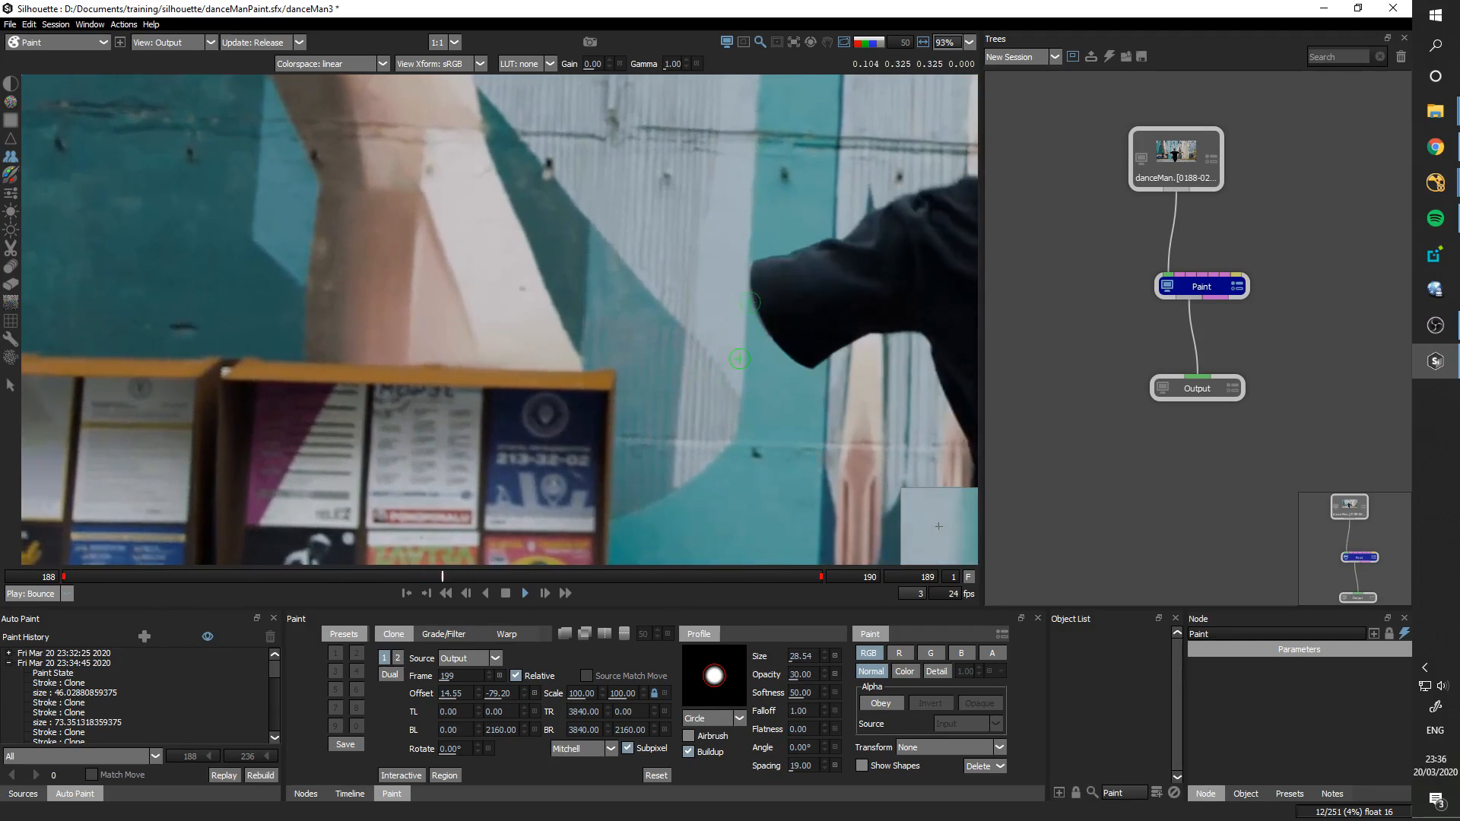
pyautogui.scroll(-5, 618, 351)
pyautogui.scroll(3, 659, 384)
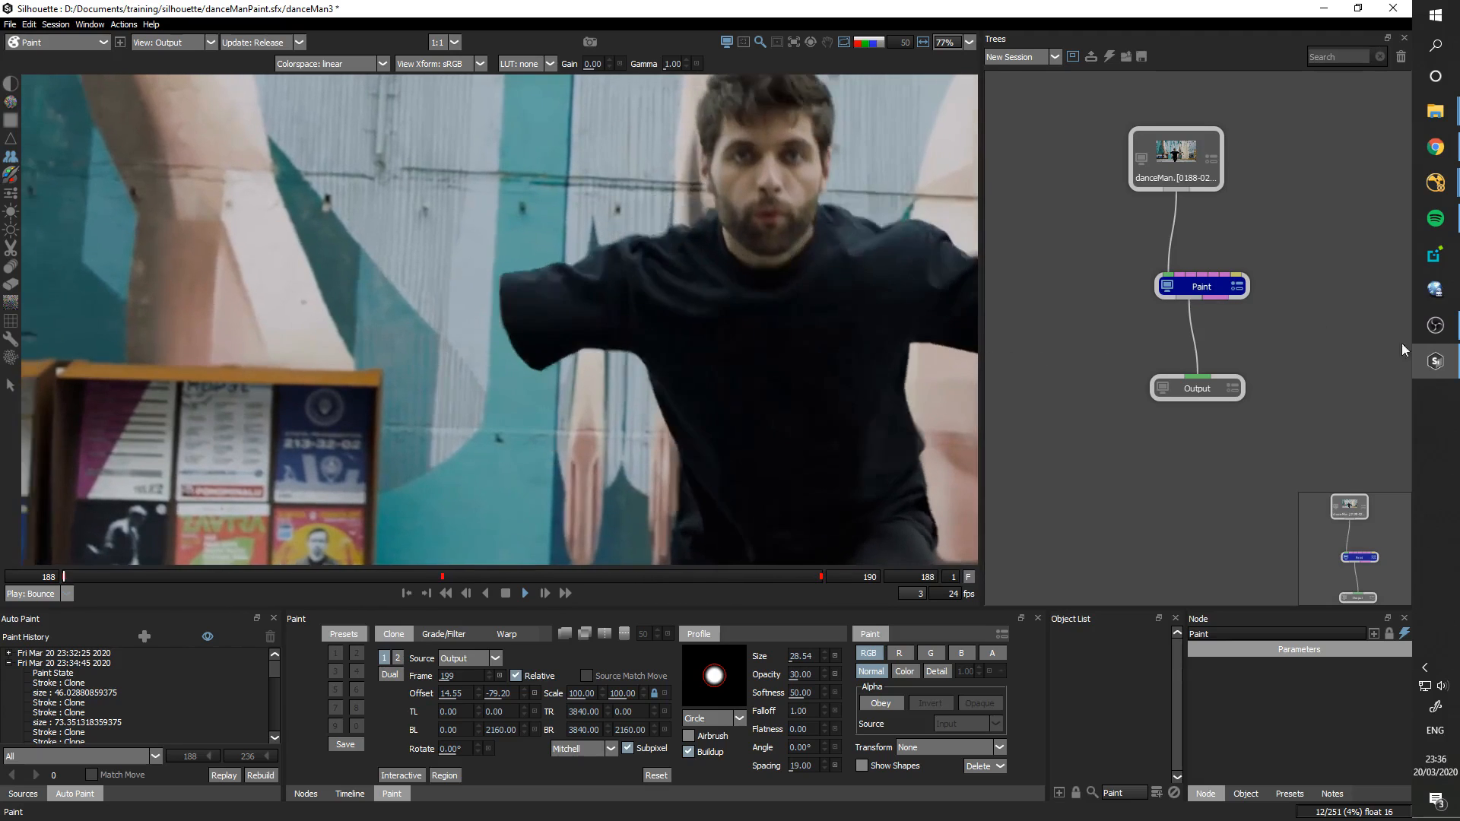
# Step: Agree to reset the out-of-sync undo state while the painted frames play
pyautogui.moveTo(1251, 356); pyautogui.dragTo(1219, 329)
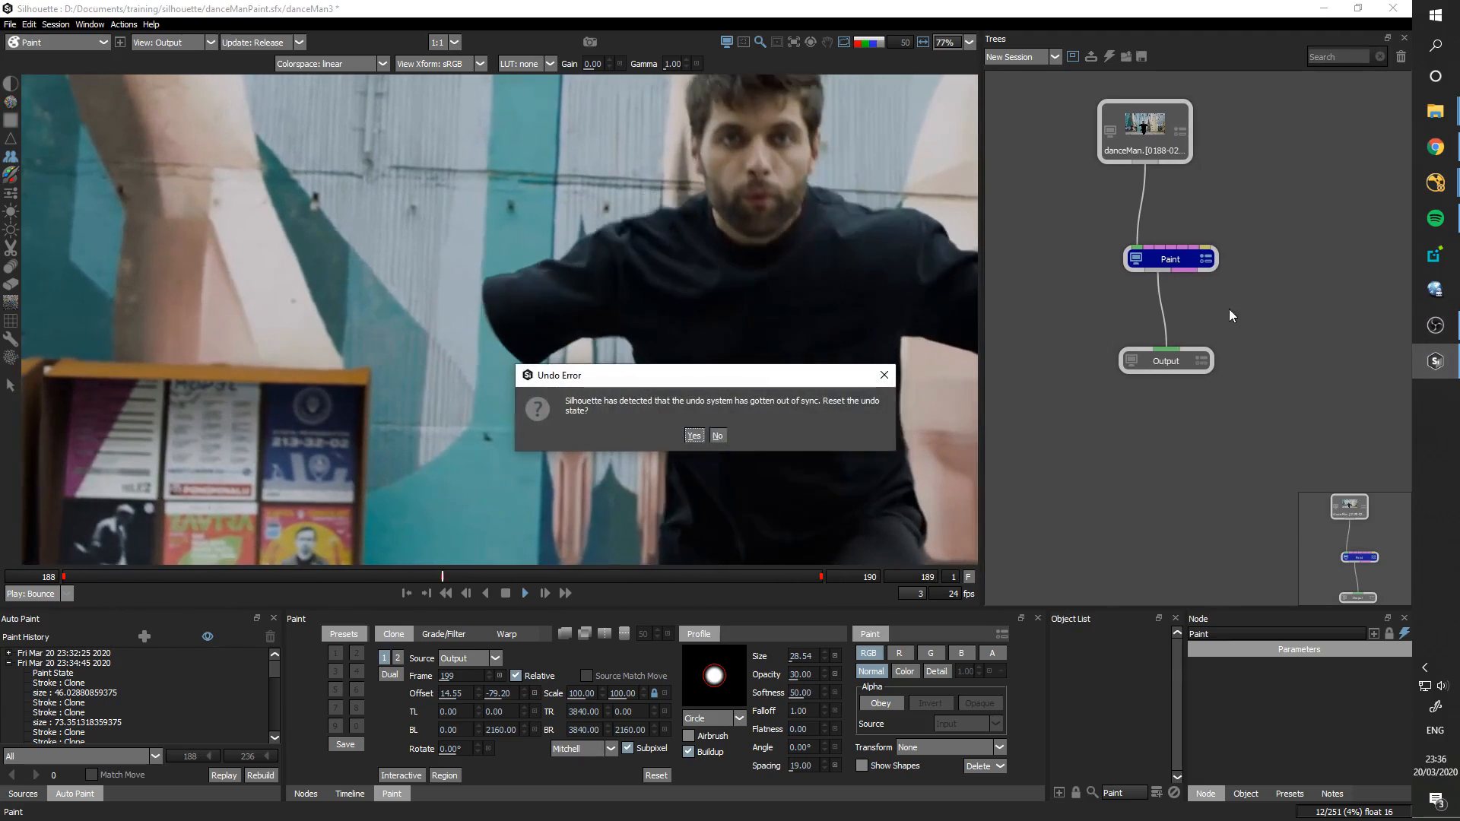
pyautogui.click(694, 436)
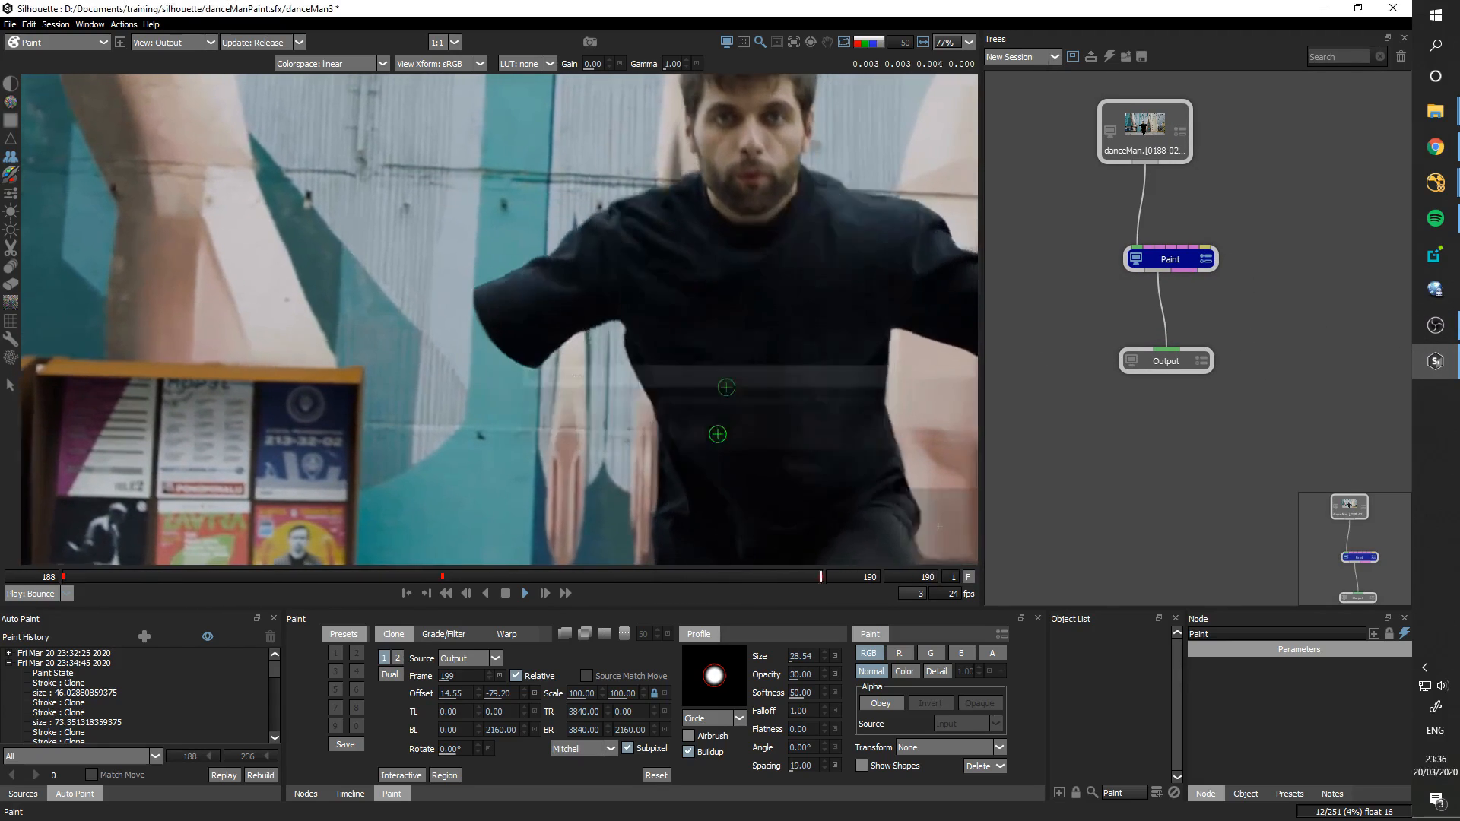